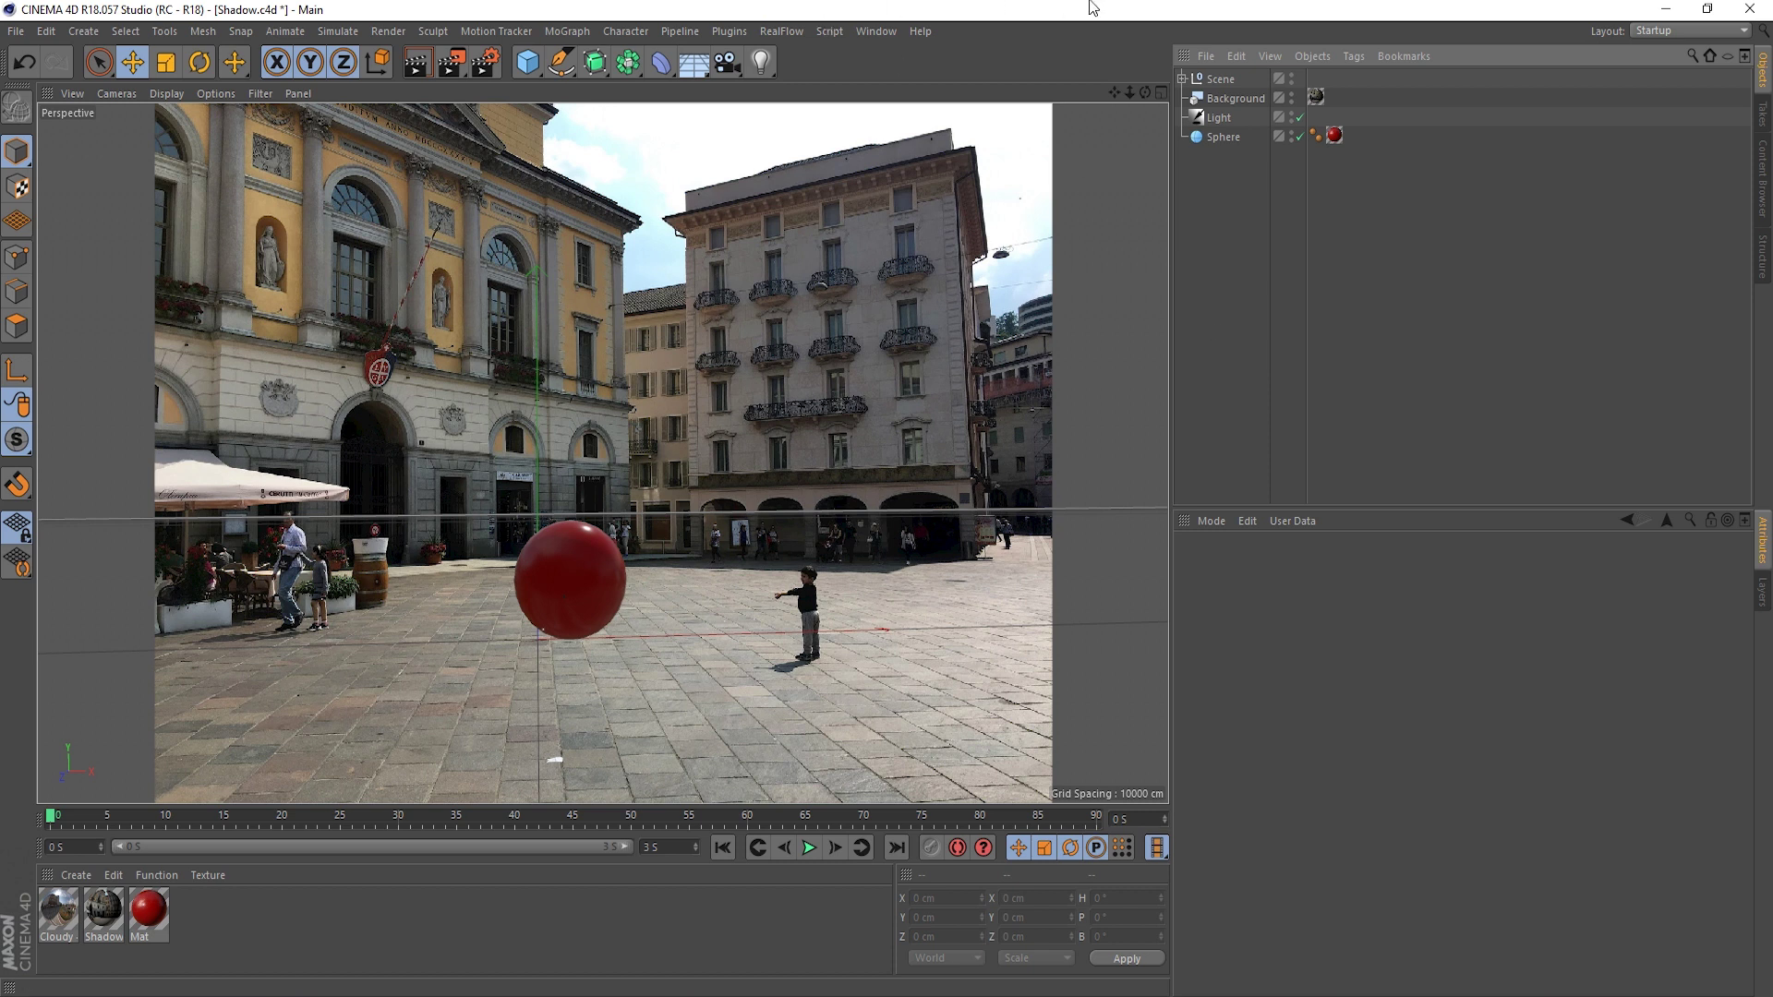
- Select the Sphere, then the Light, then the town-square Background object in the Object Manager
click(1224, 138)
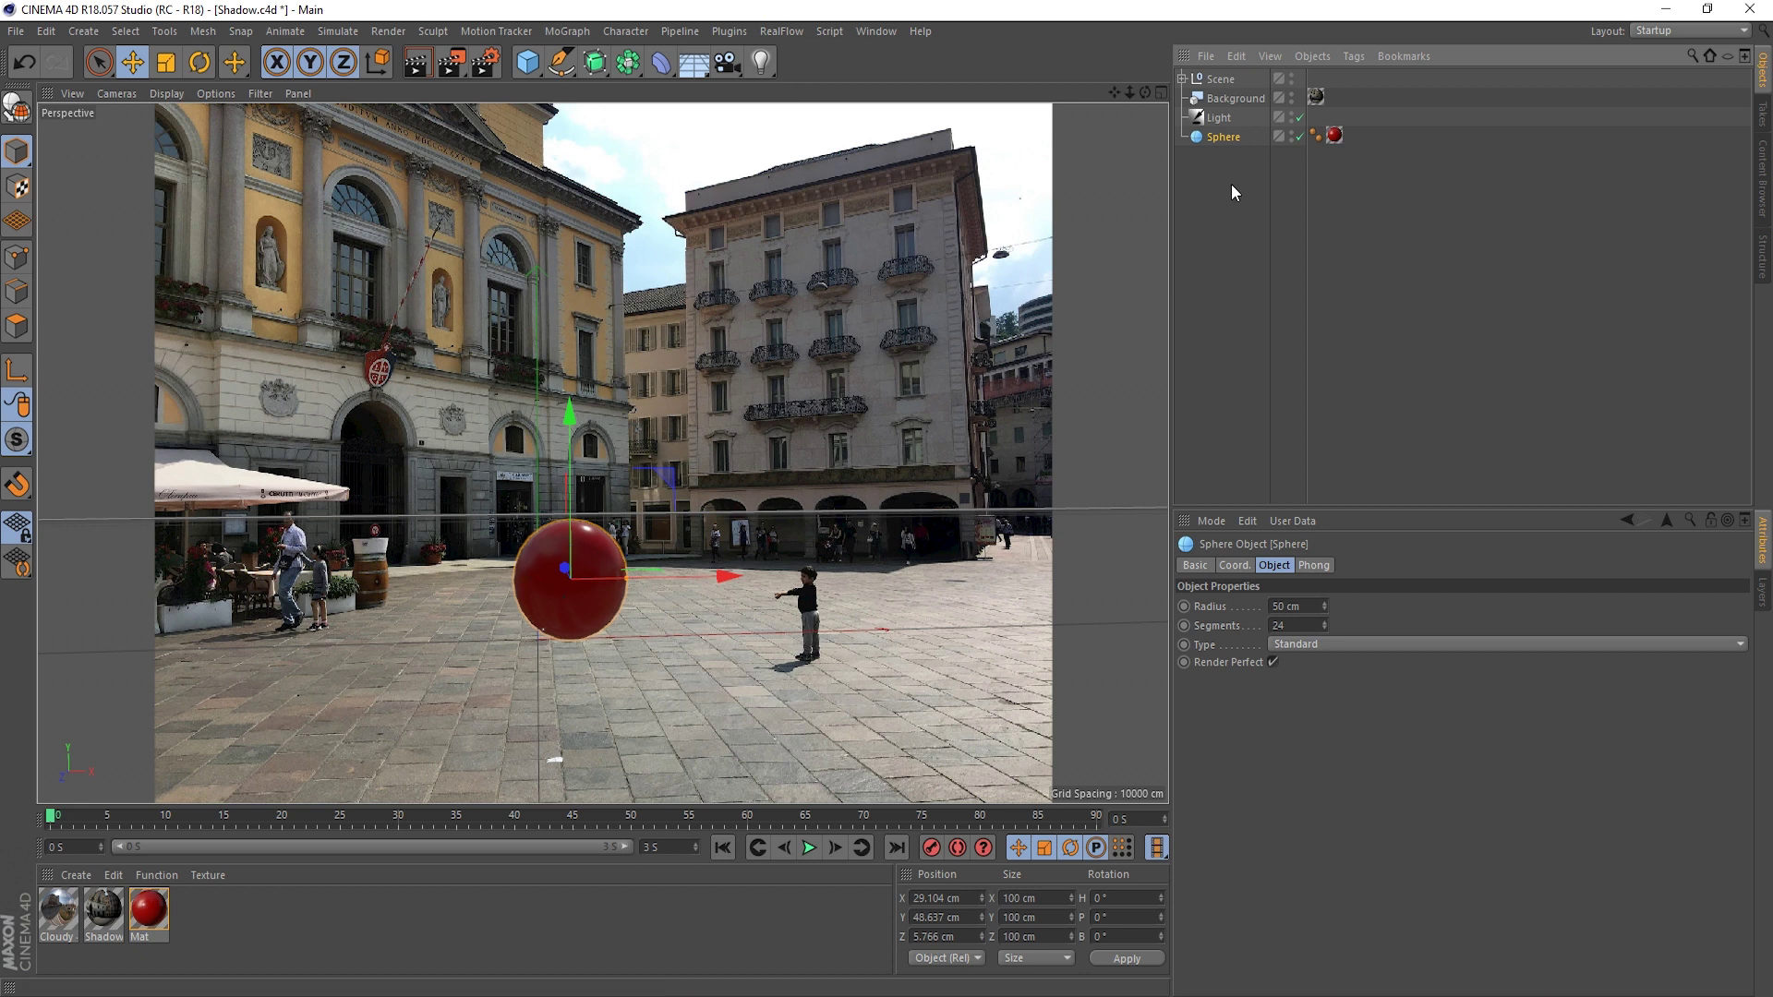
click(1215, 121)
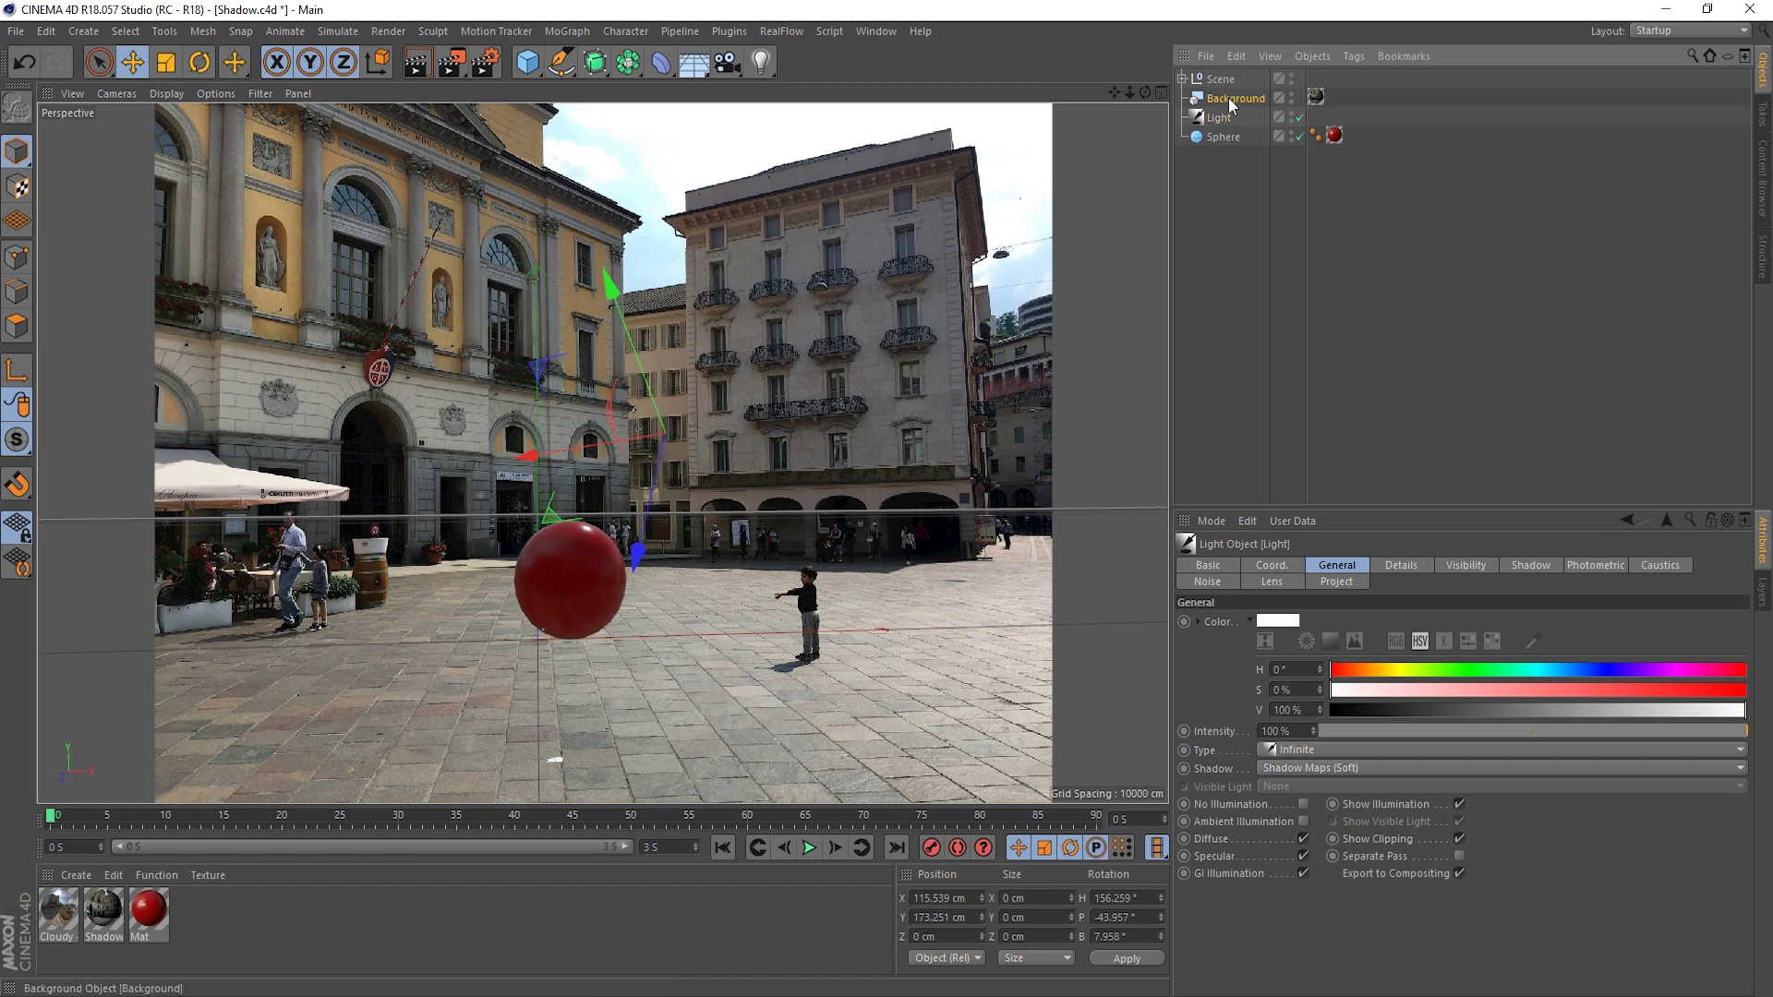
click(640, 684)
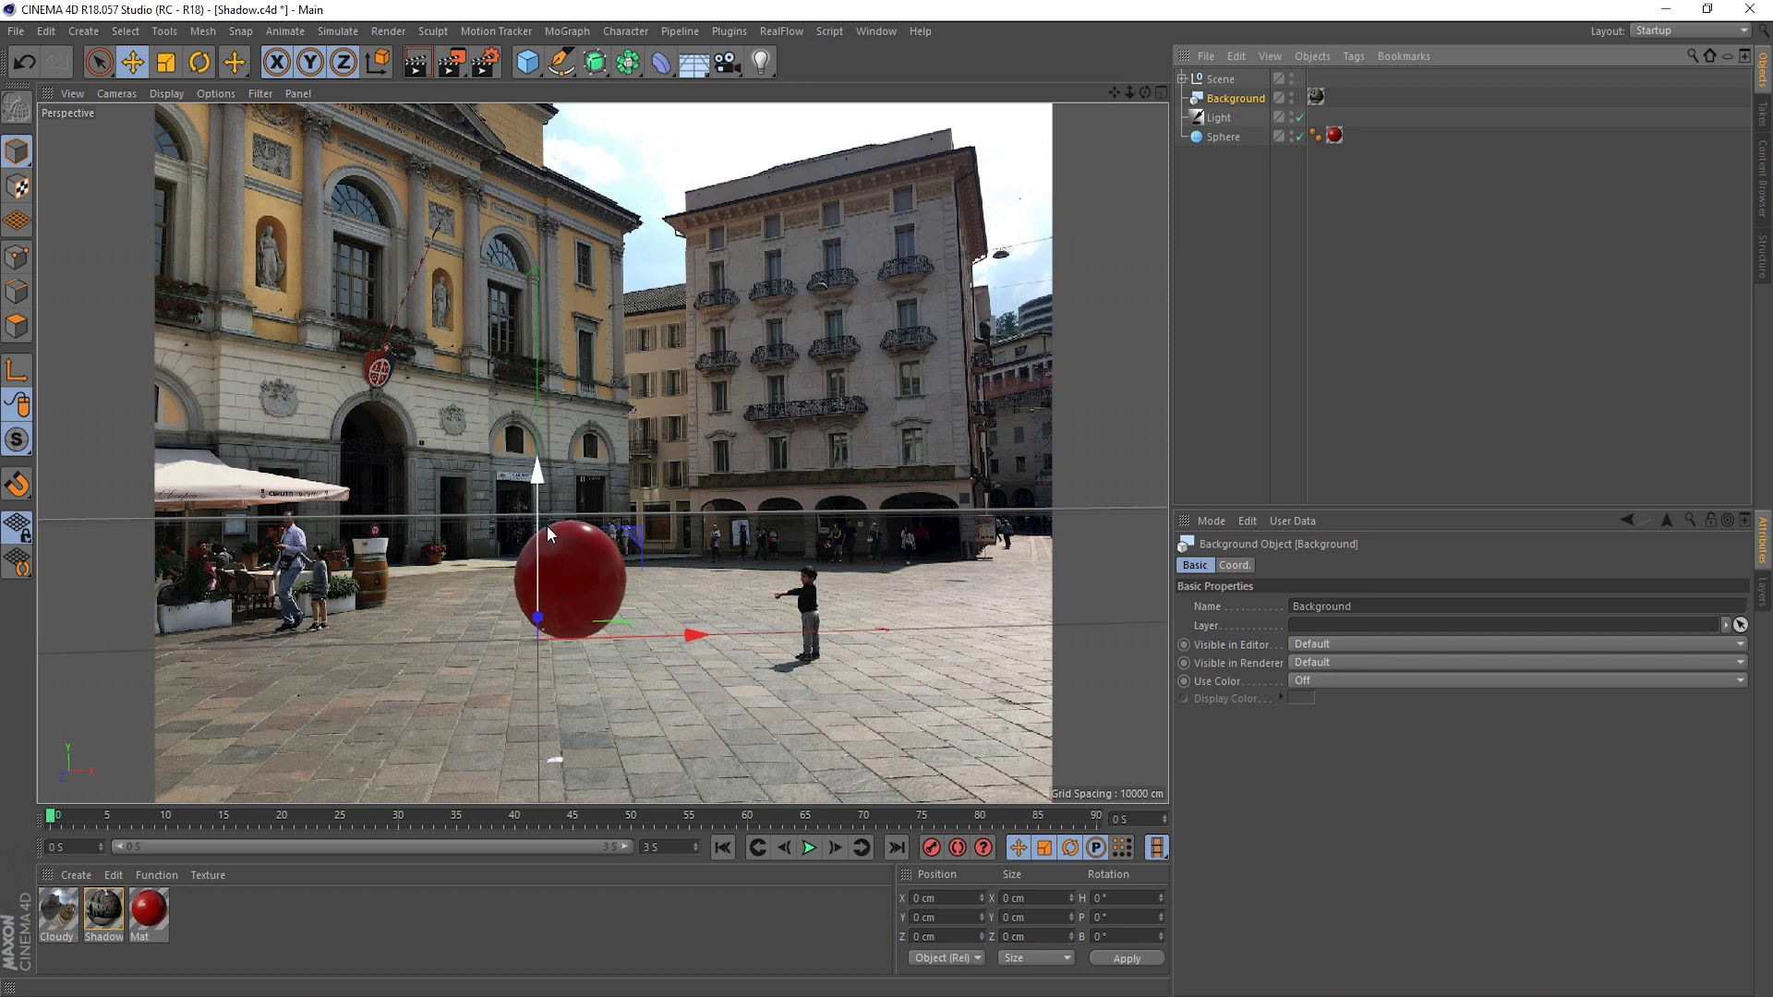
- Turn the Background's editor and render visibility off, then deselect it
click(1290, 95)
click(1292, 102)
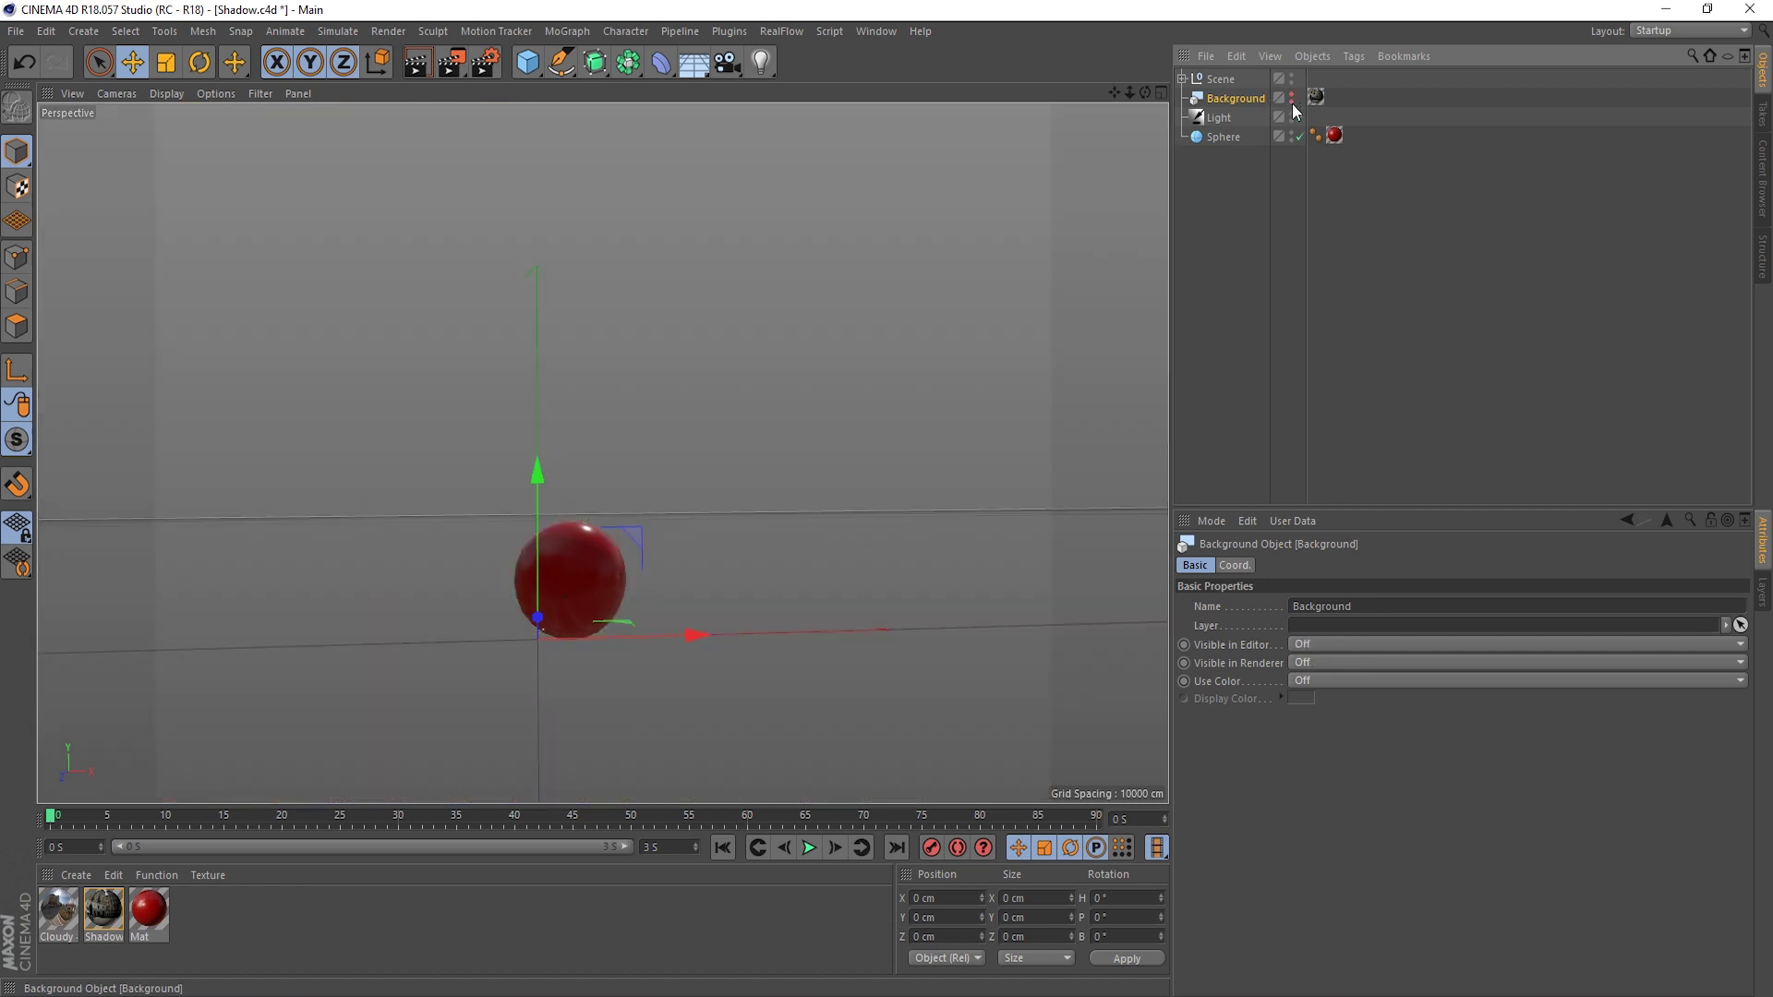
click(1243, 244)
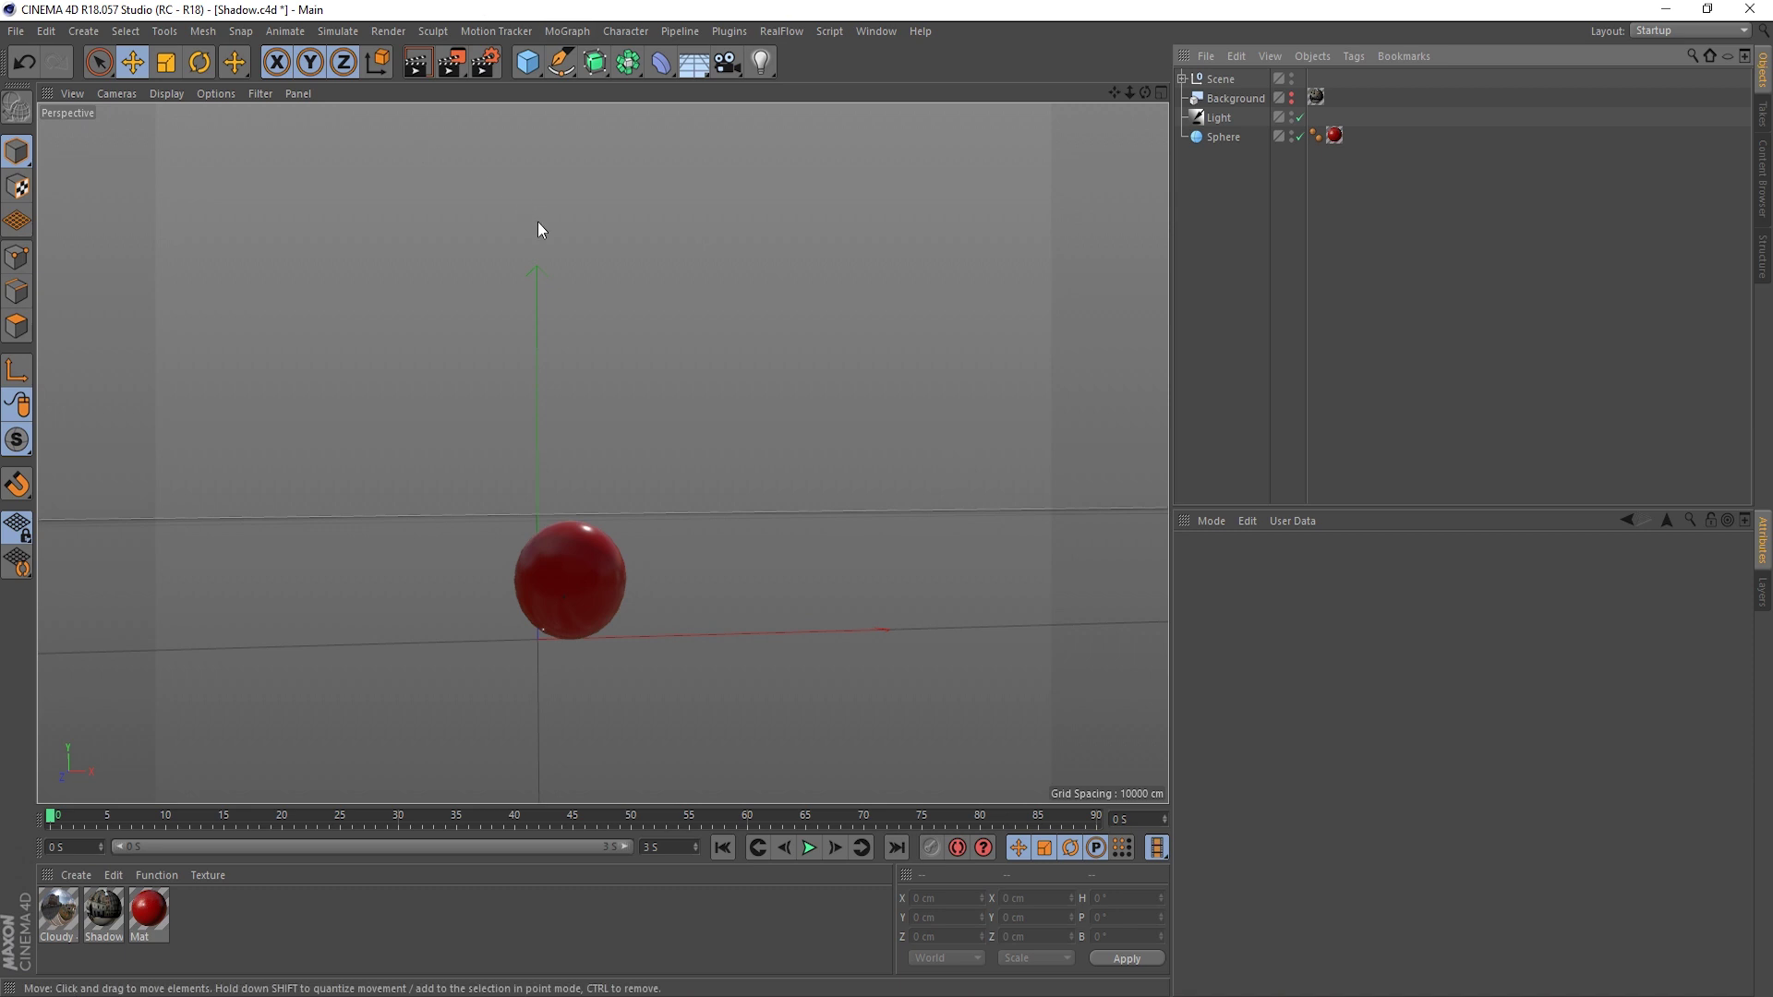
- Enable PNG with Alpha Channel saving, render Shadow.png, and bring up the photo in Photoshop
click(479, 63)
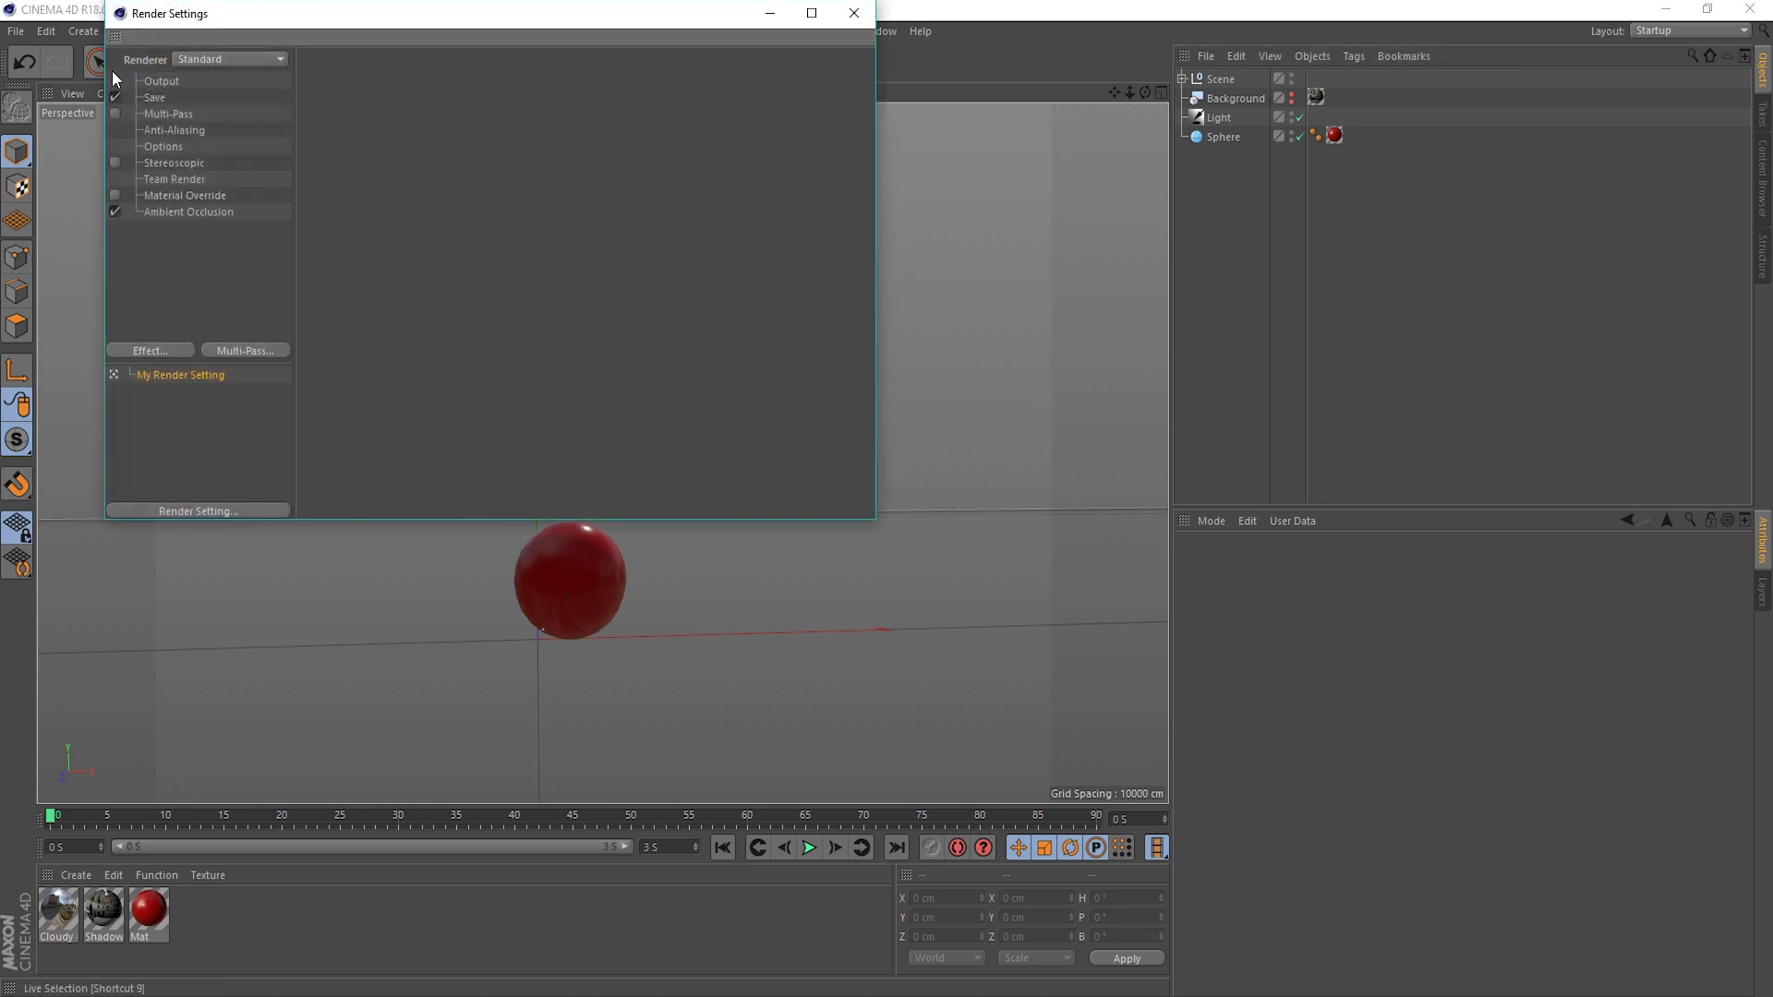
click(156, 99)
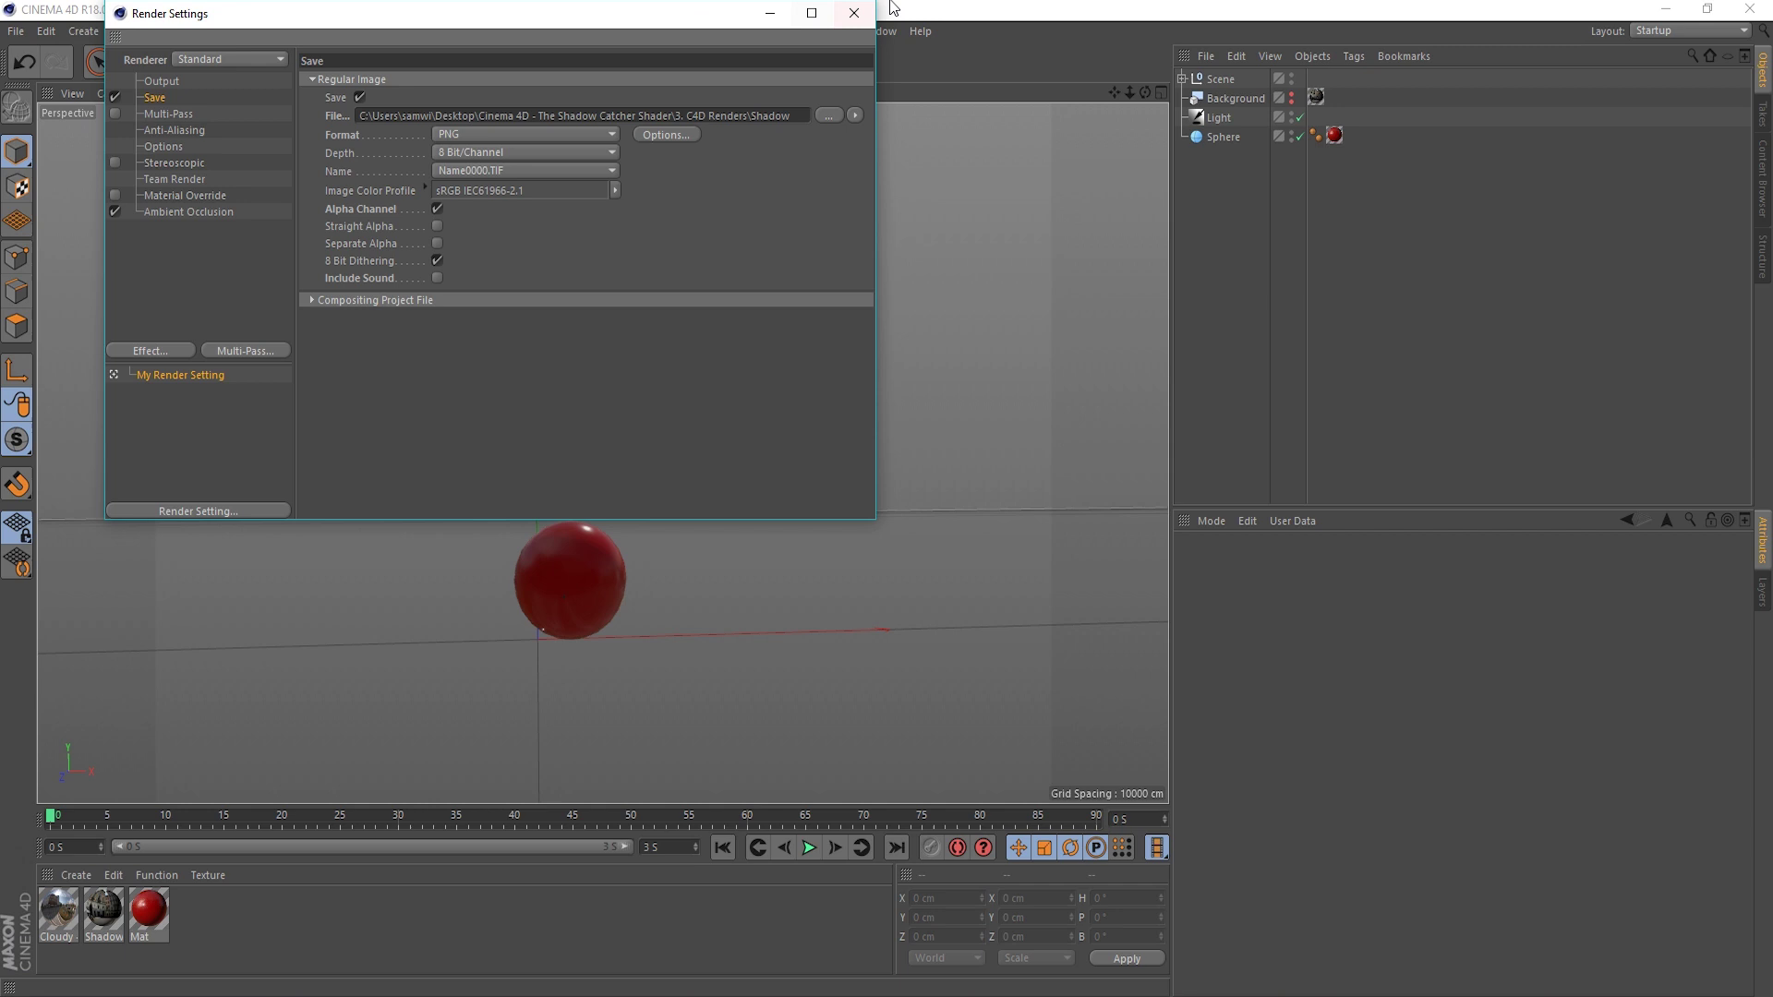
click(851, 15)
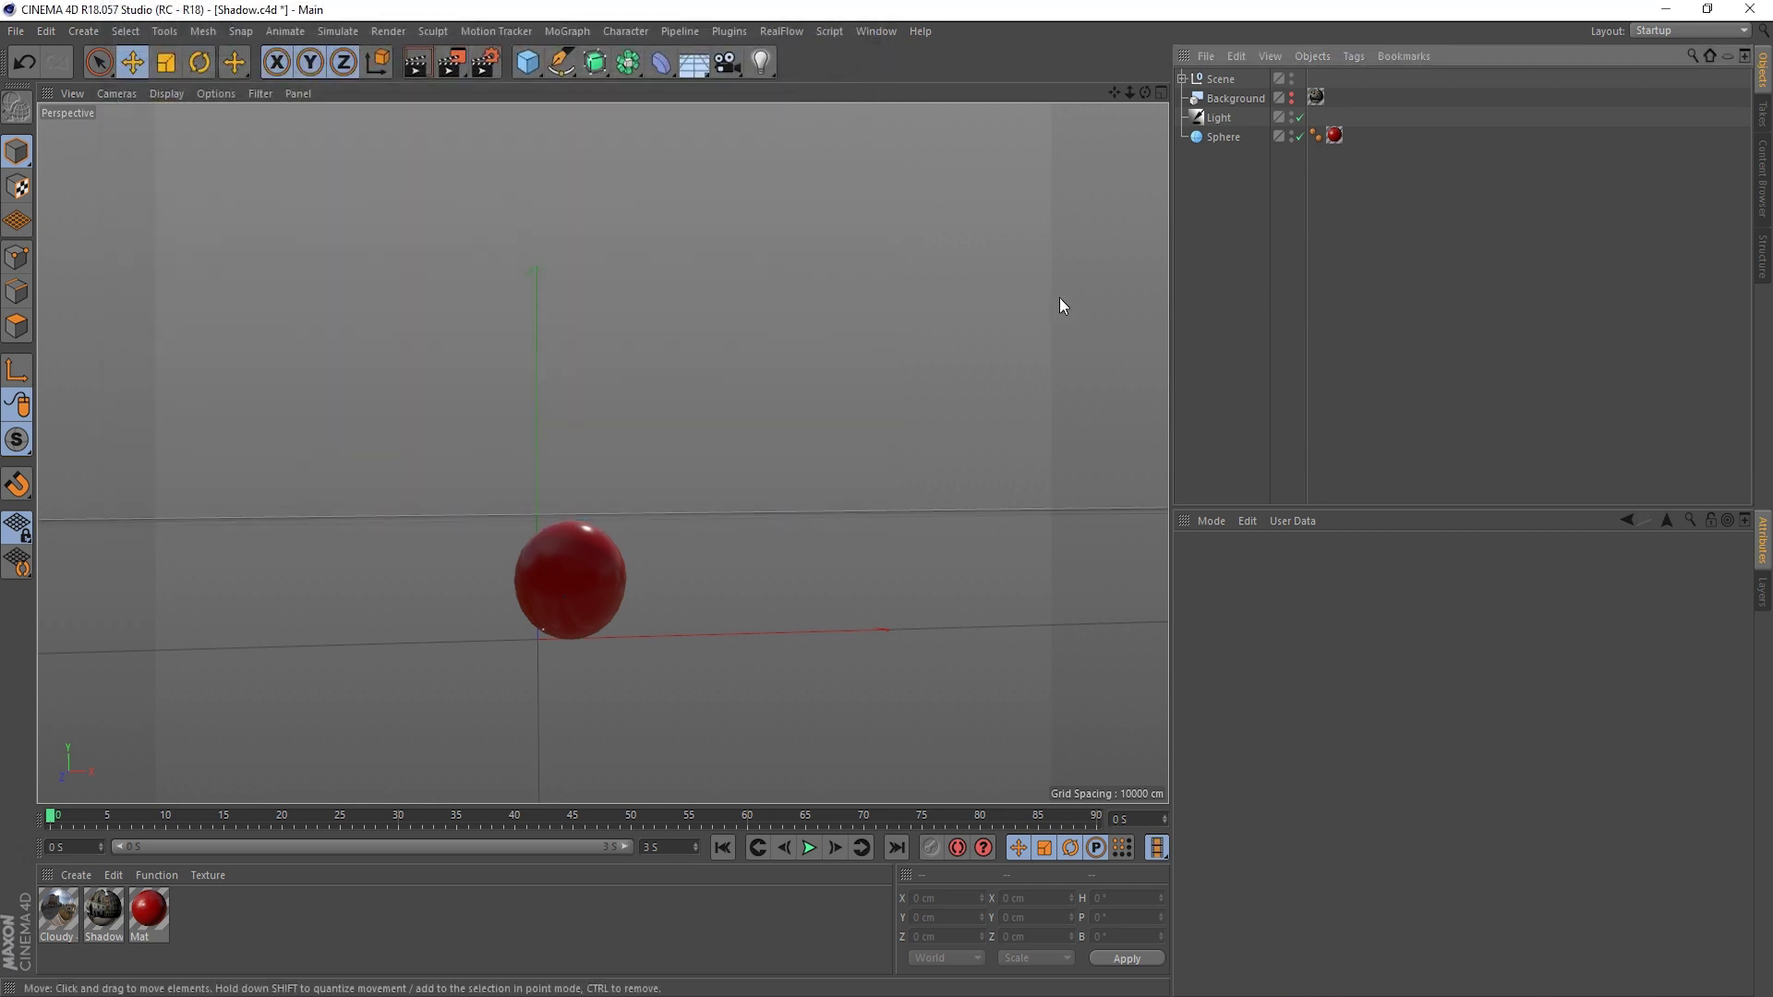
click(457, 62)
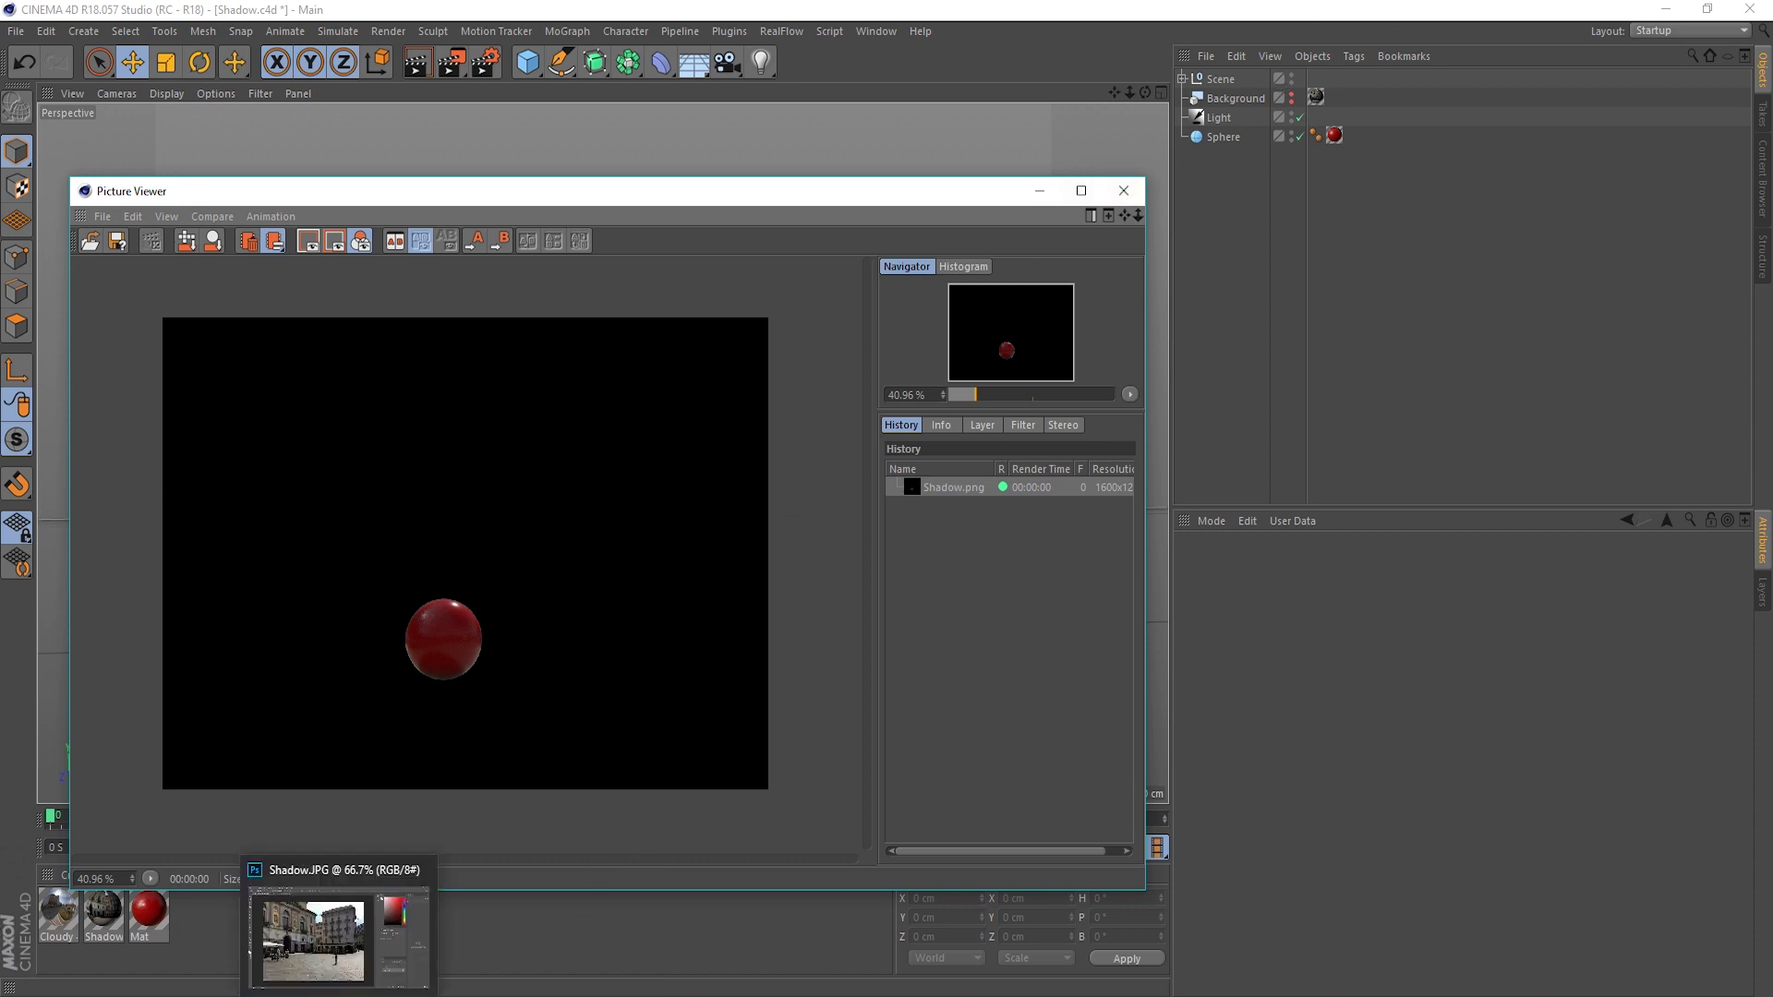
click(343, 937)
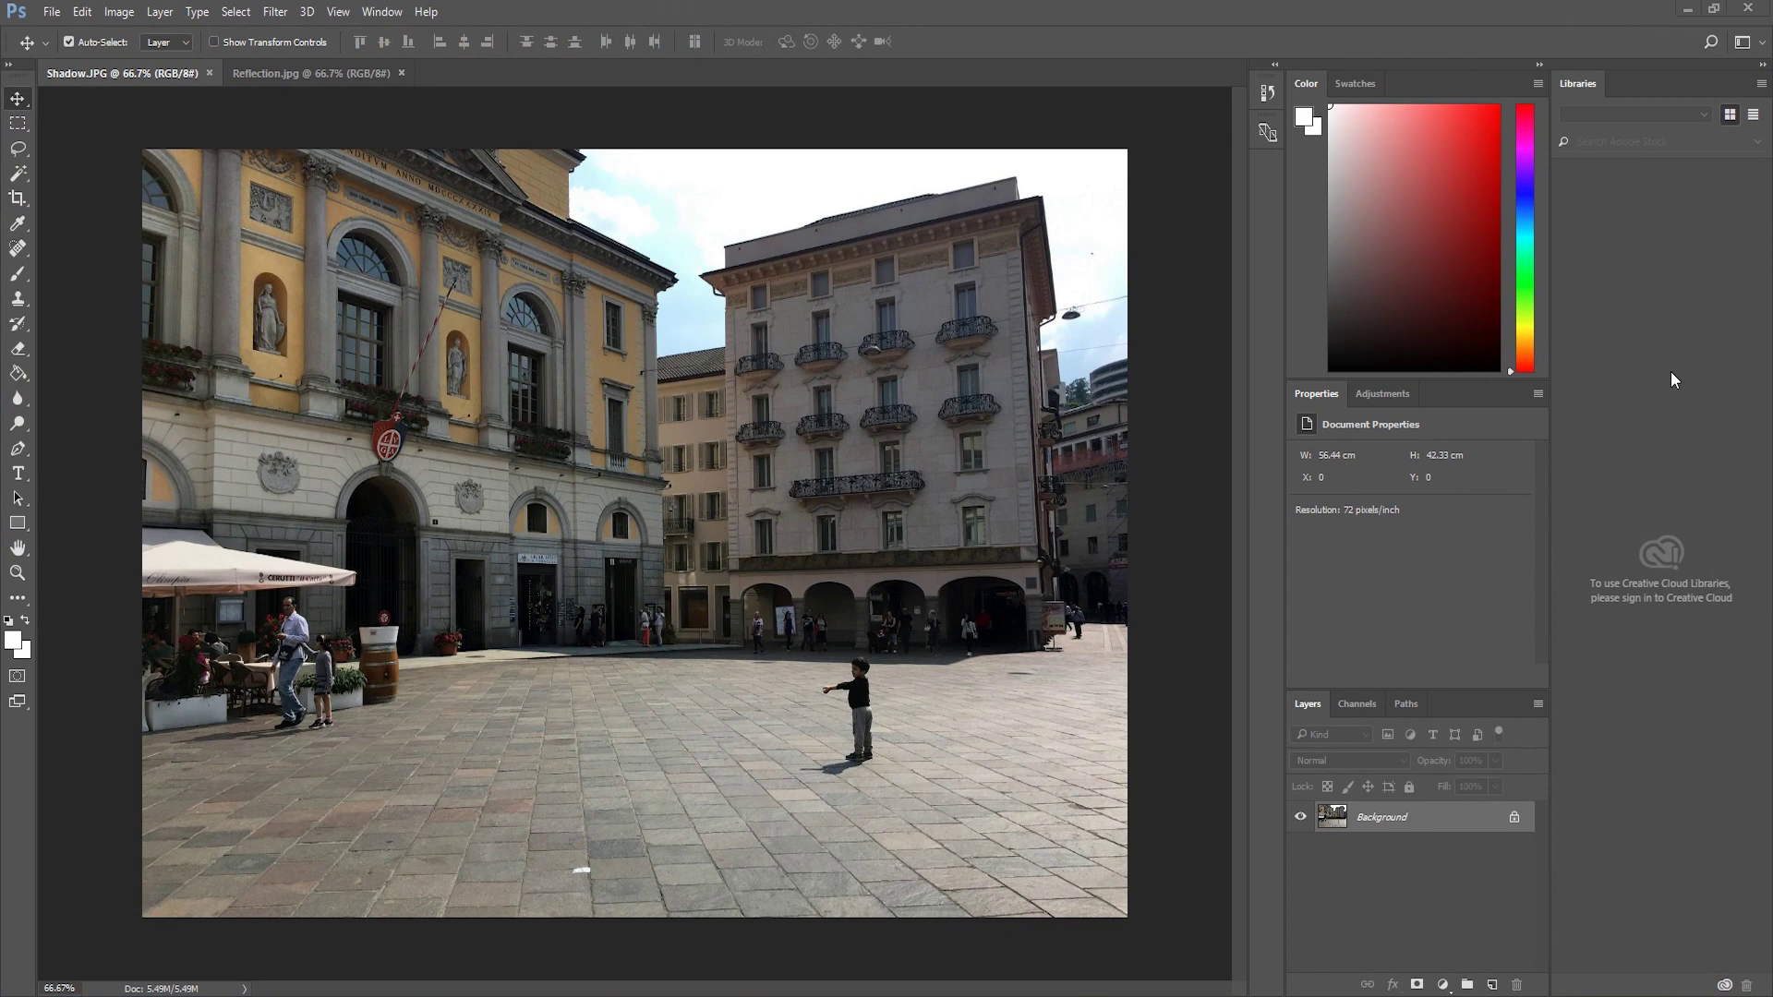
- Place Shadow.png as a layer over the town-square photo, then close Cinema 4D's Picture Viewer
drag(1673, 379, 628, 508)
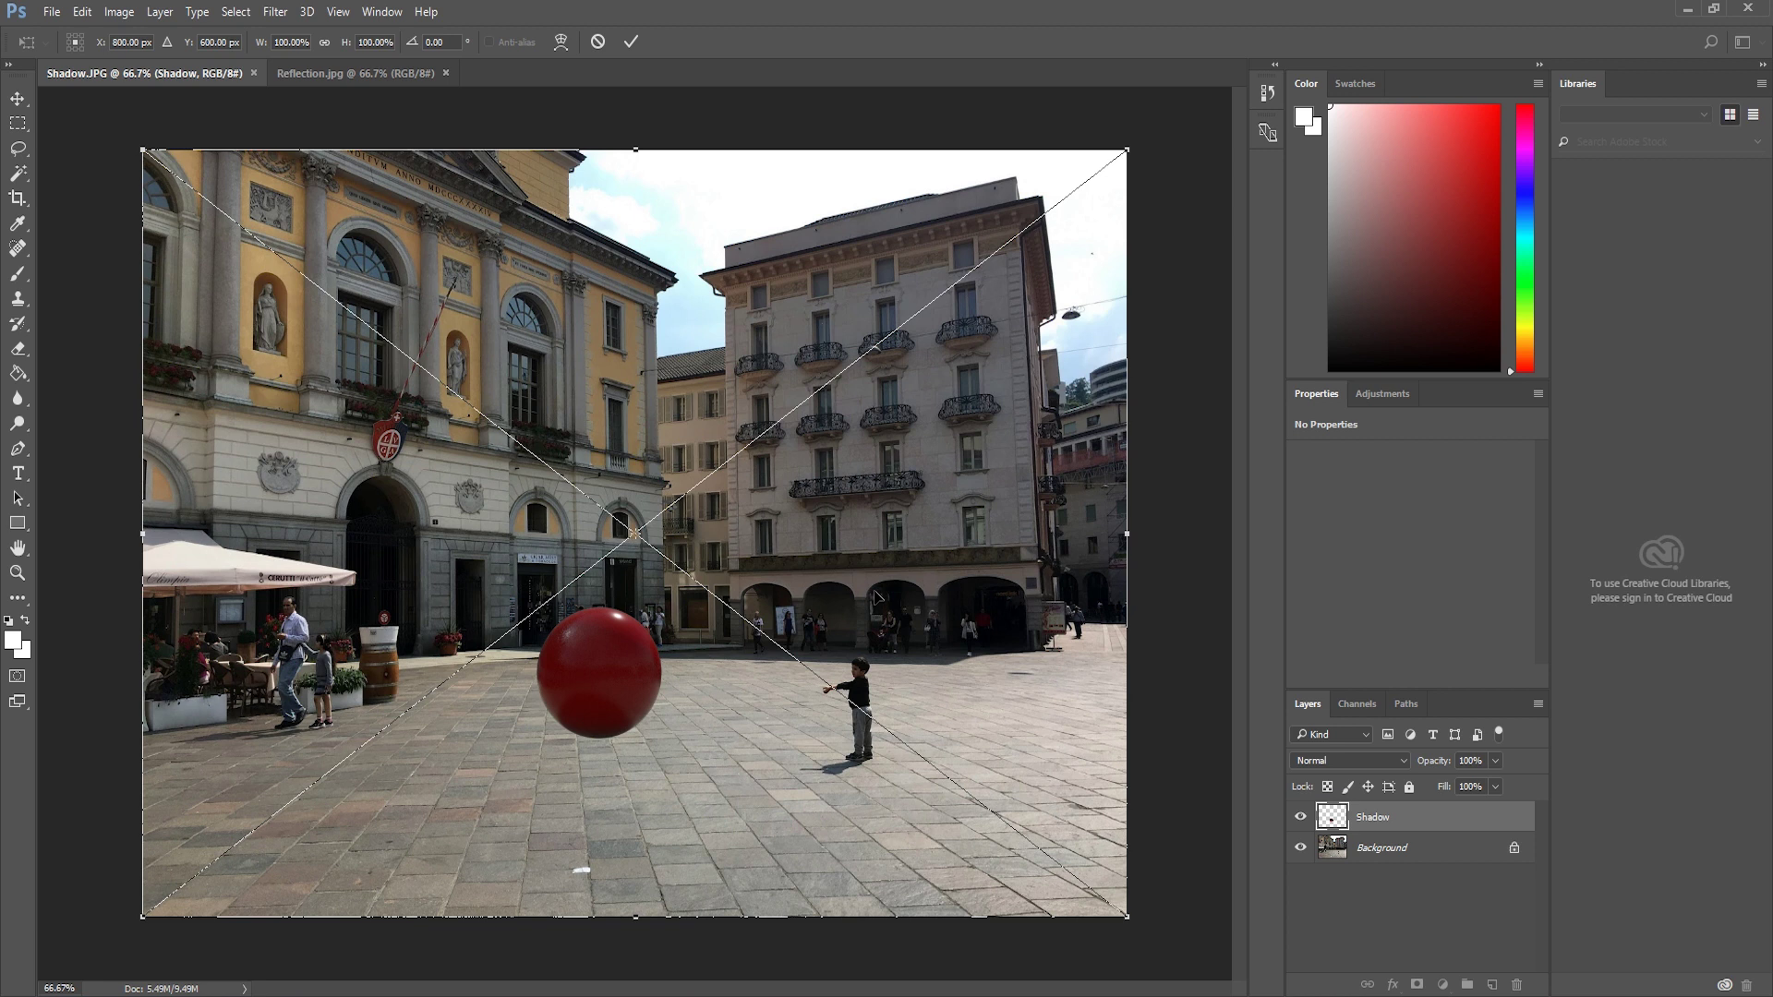
key(Return)
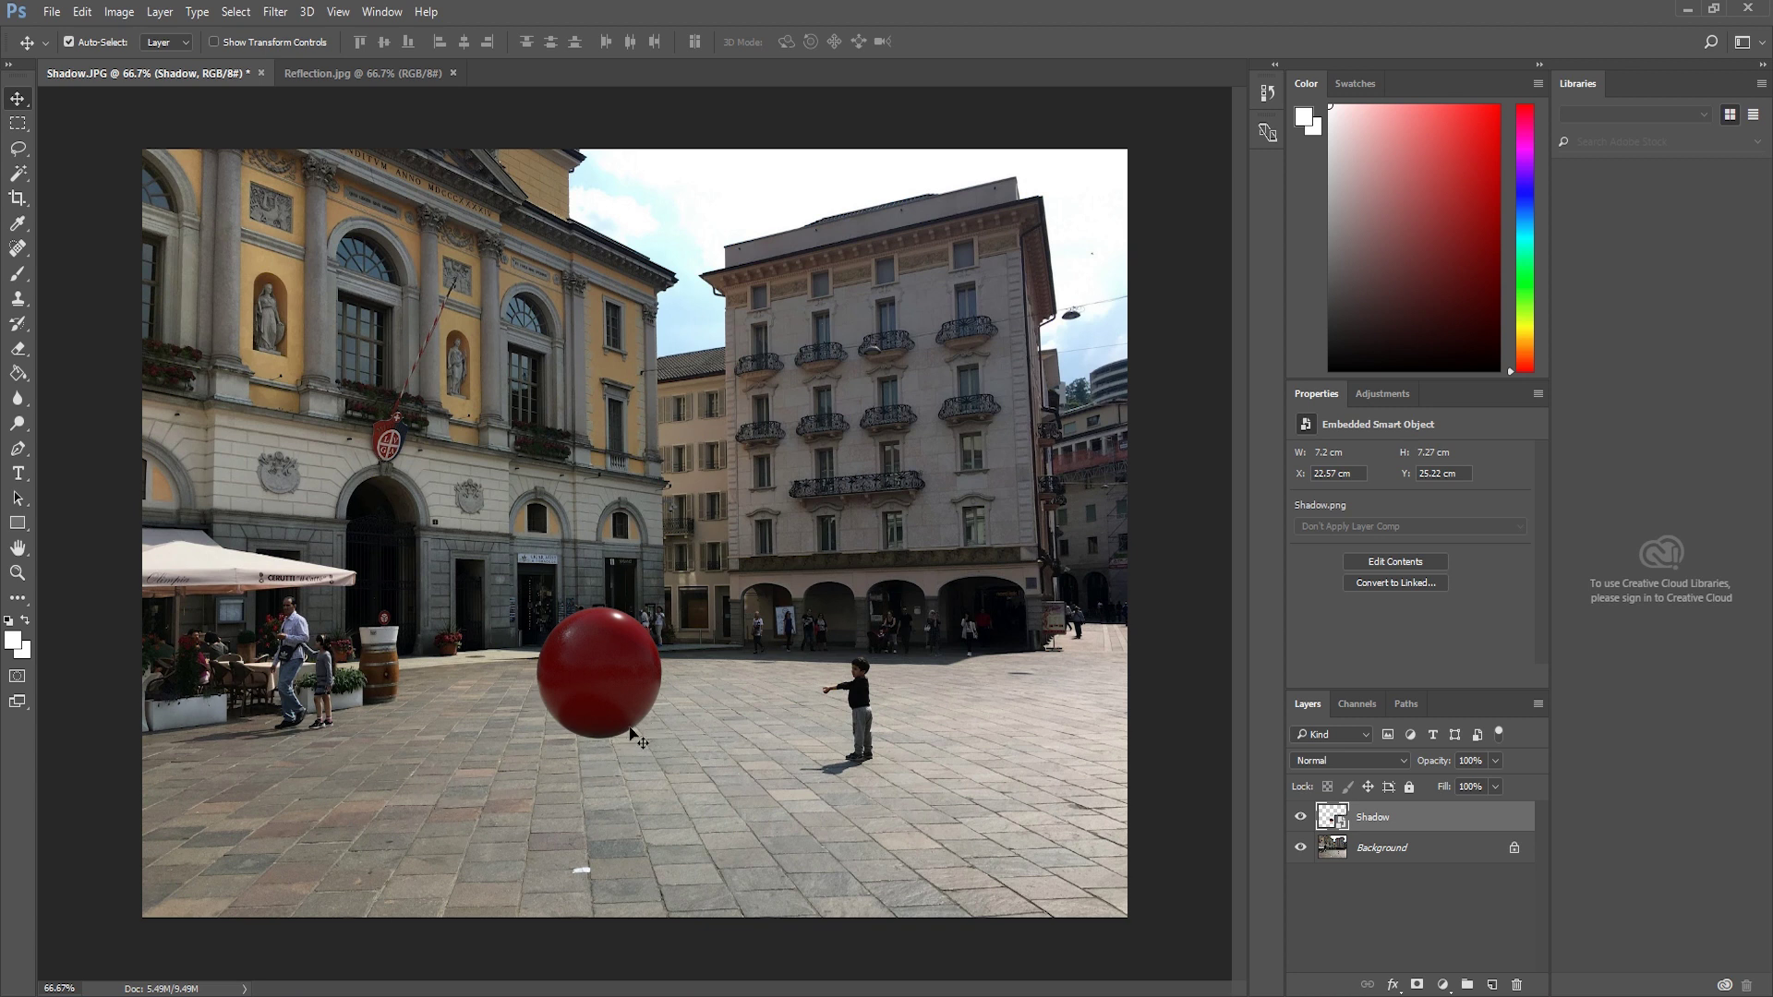
mouse_move(1029, 990)
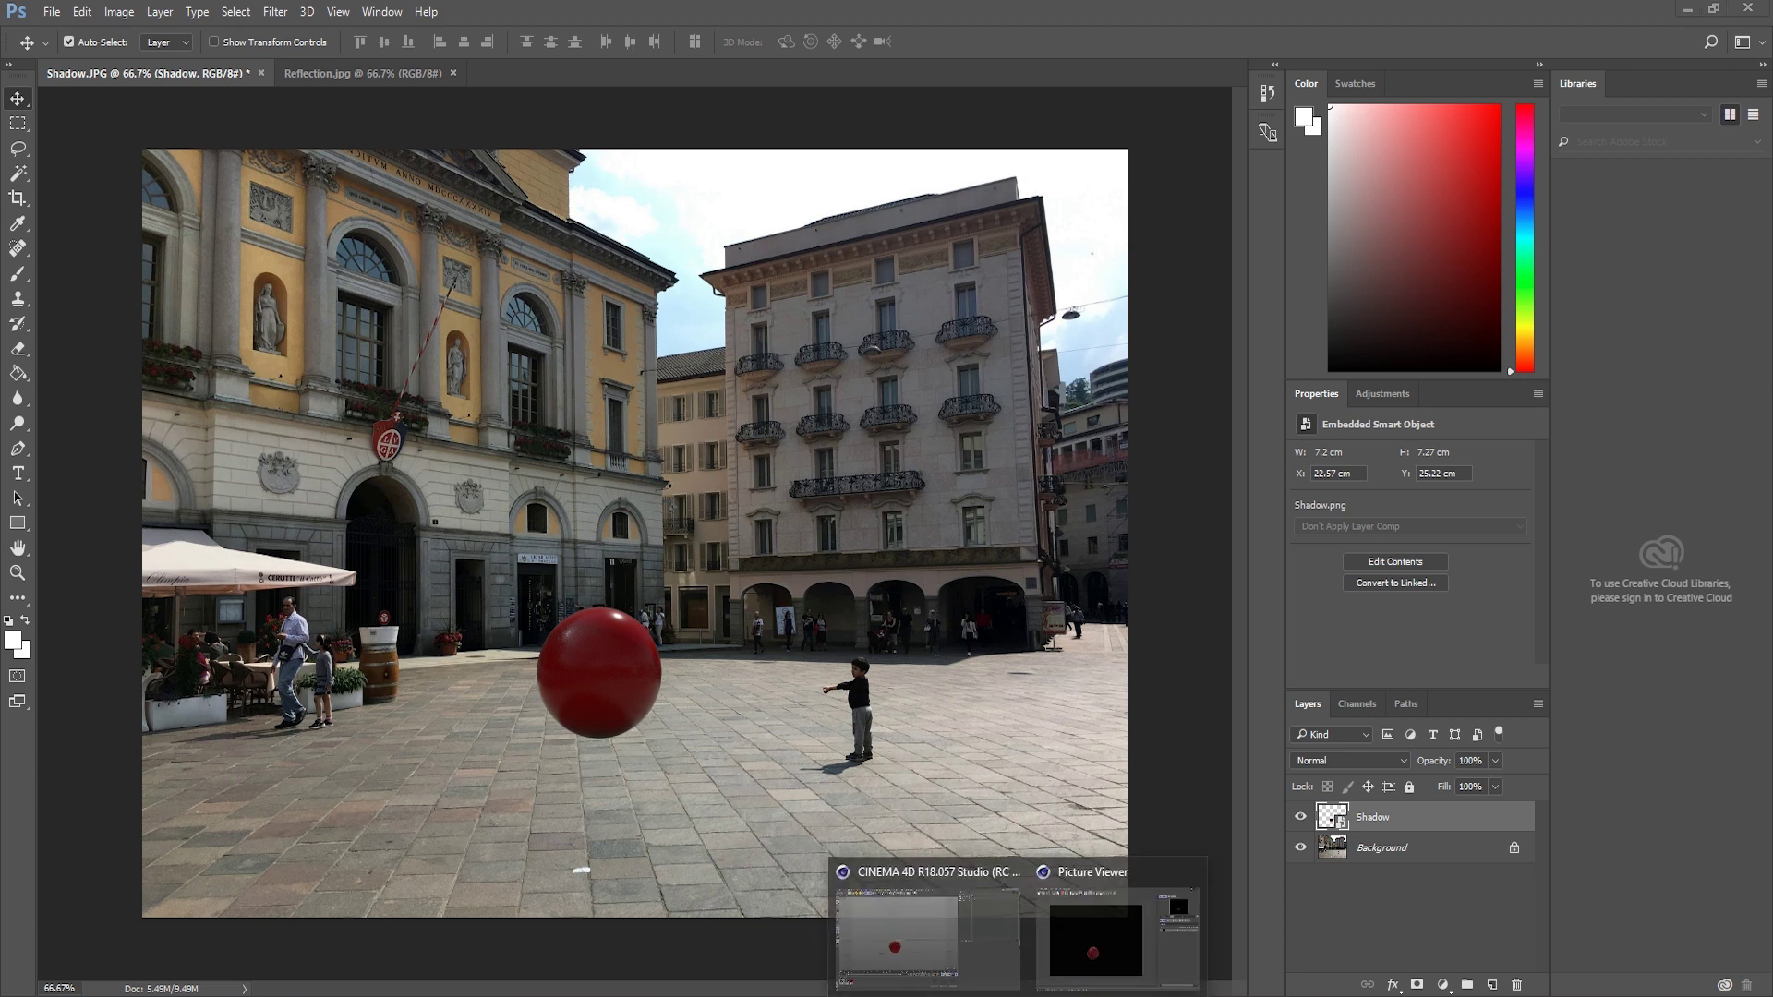
click(1096, 965)
click(1128, 187)
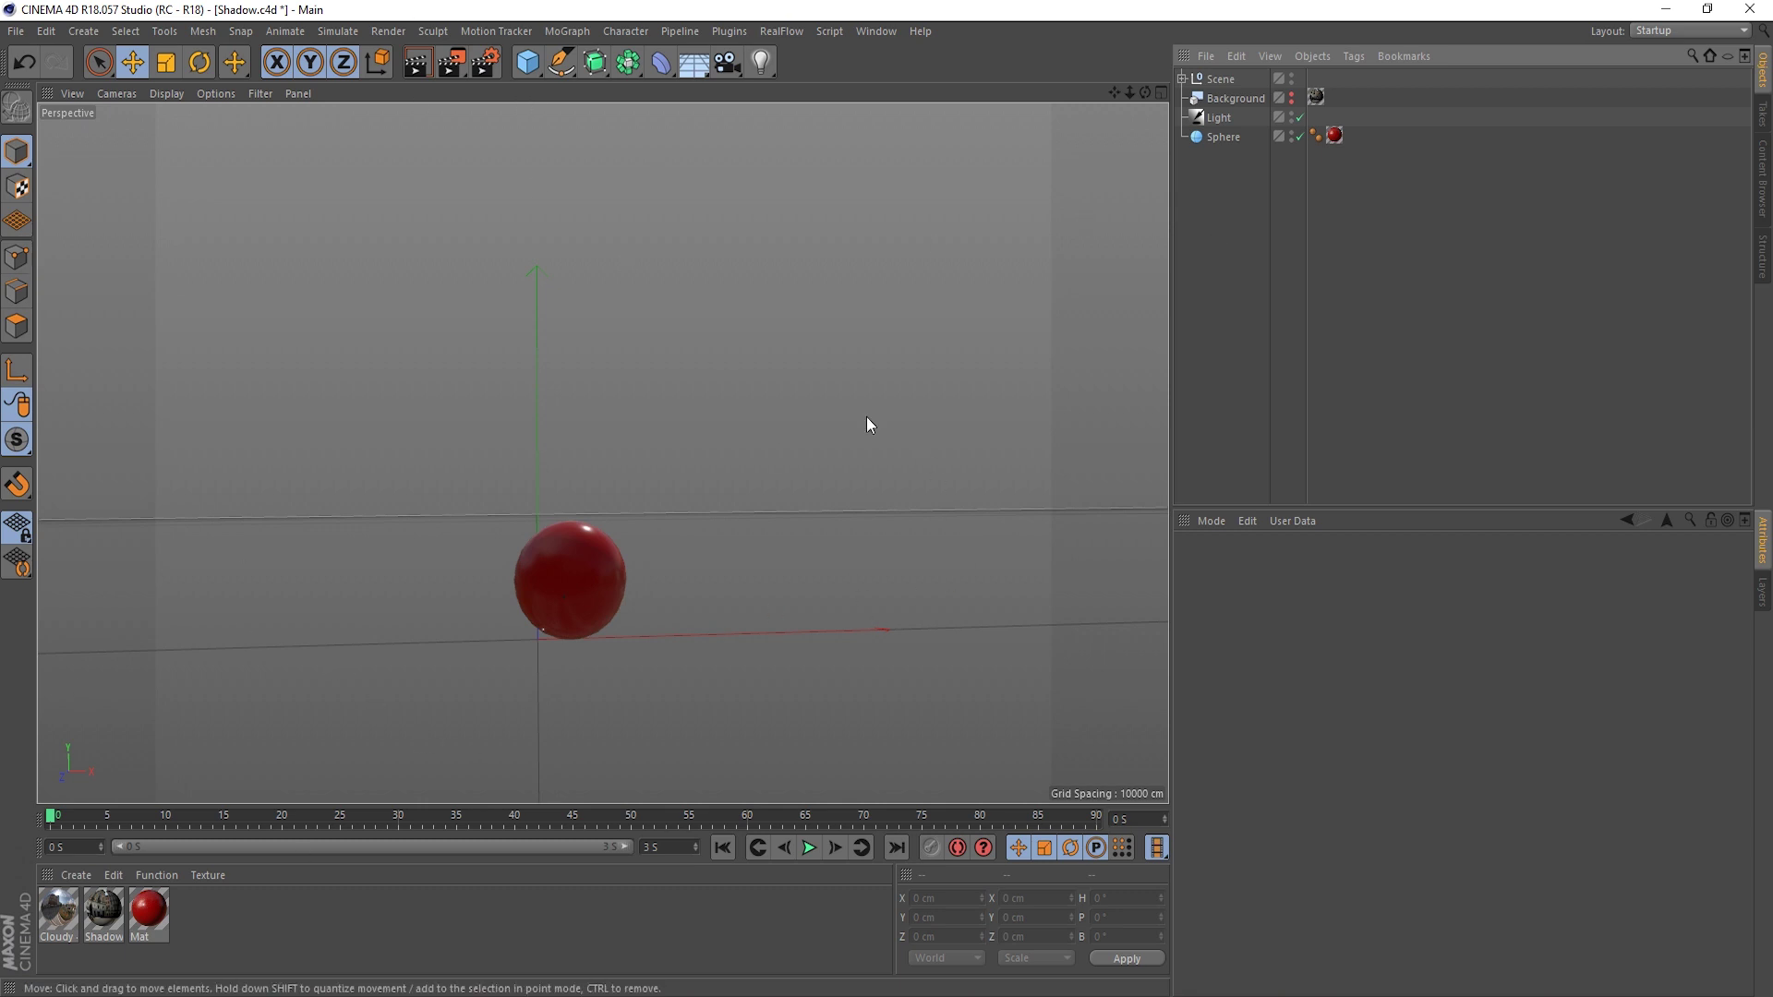
- Add a Floor below the Sphere and re-render, overwriting Shadow.png
click(522, 69)
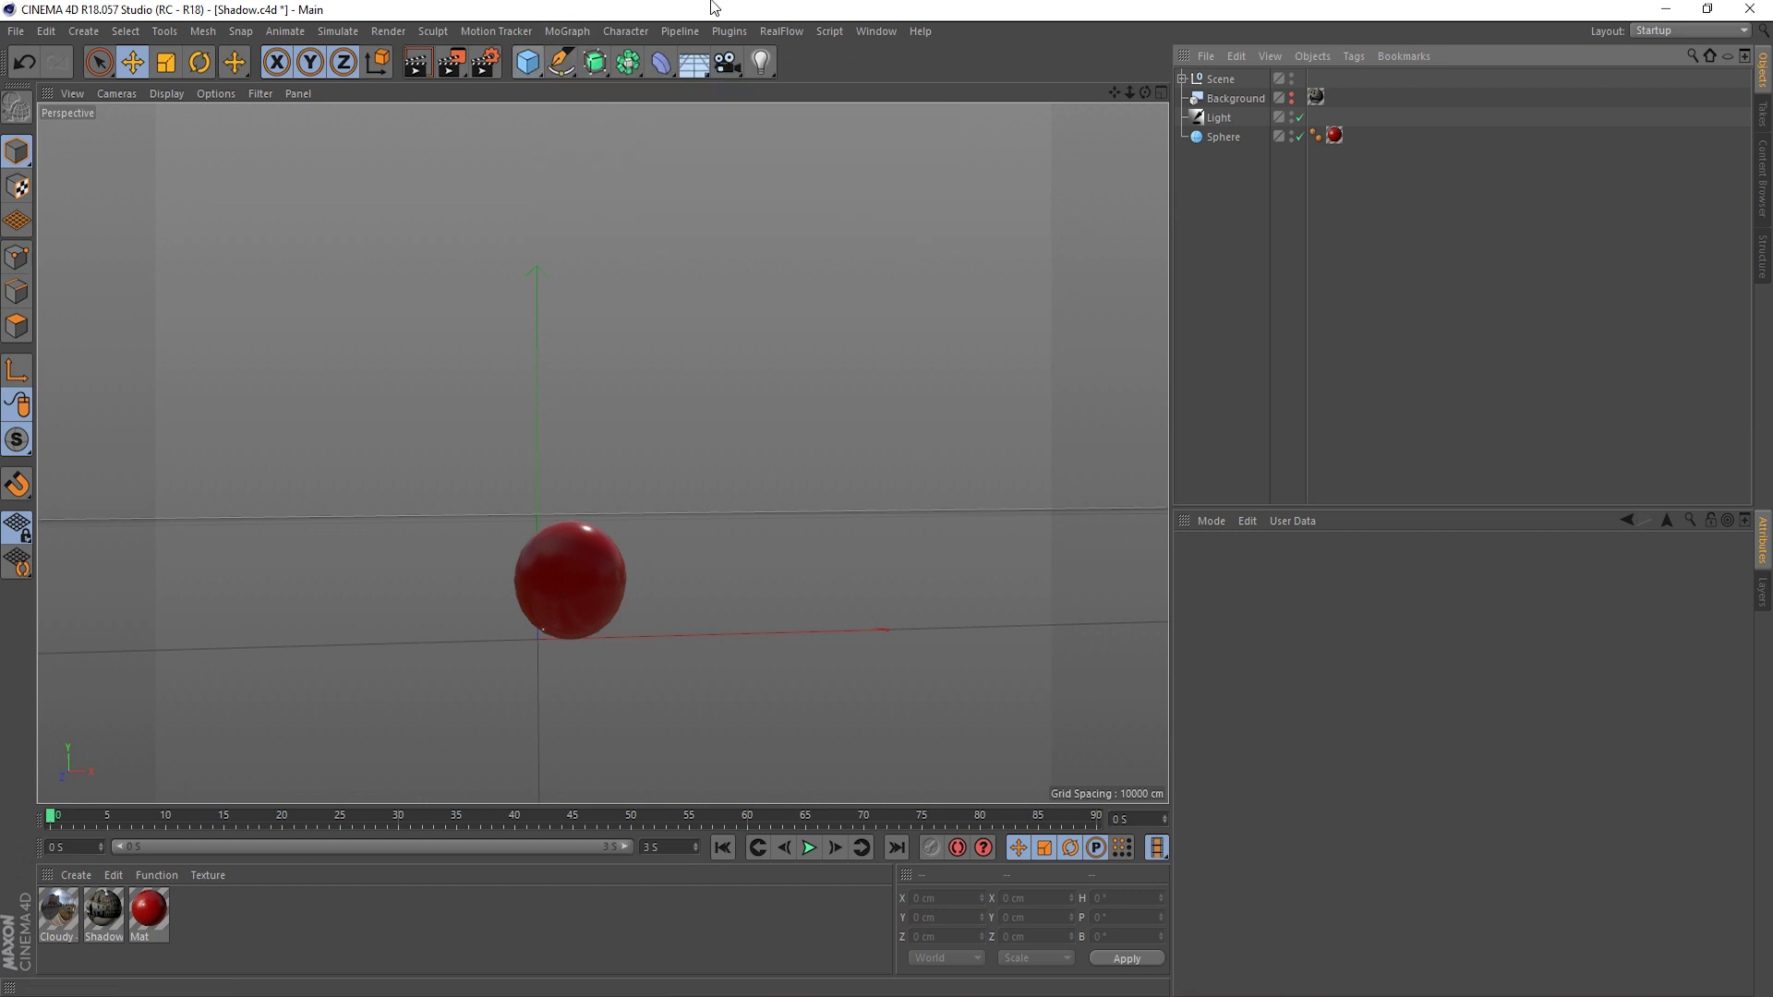
click(695, 69)
click(771, 88)
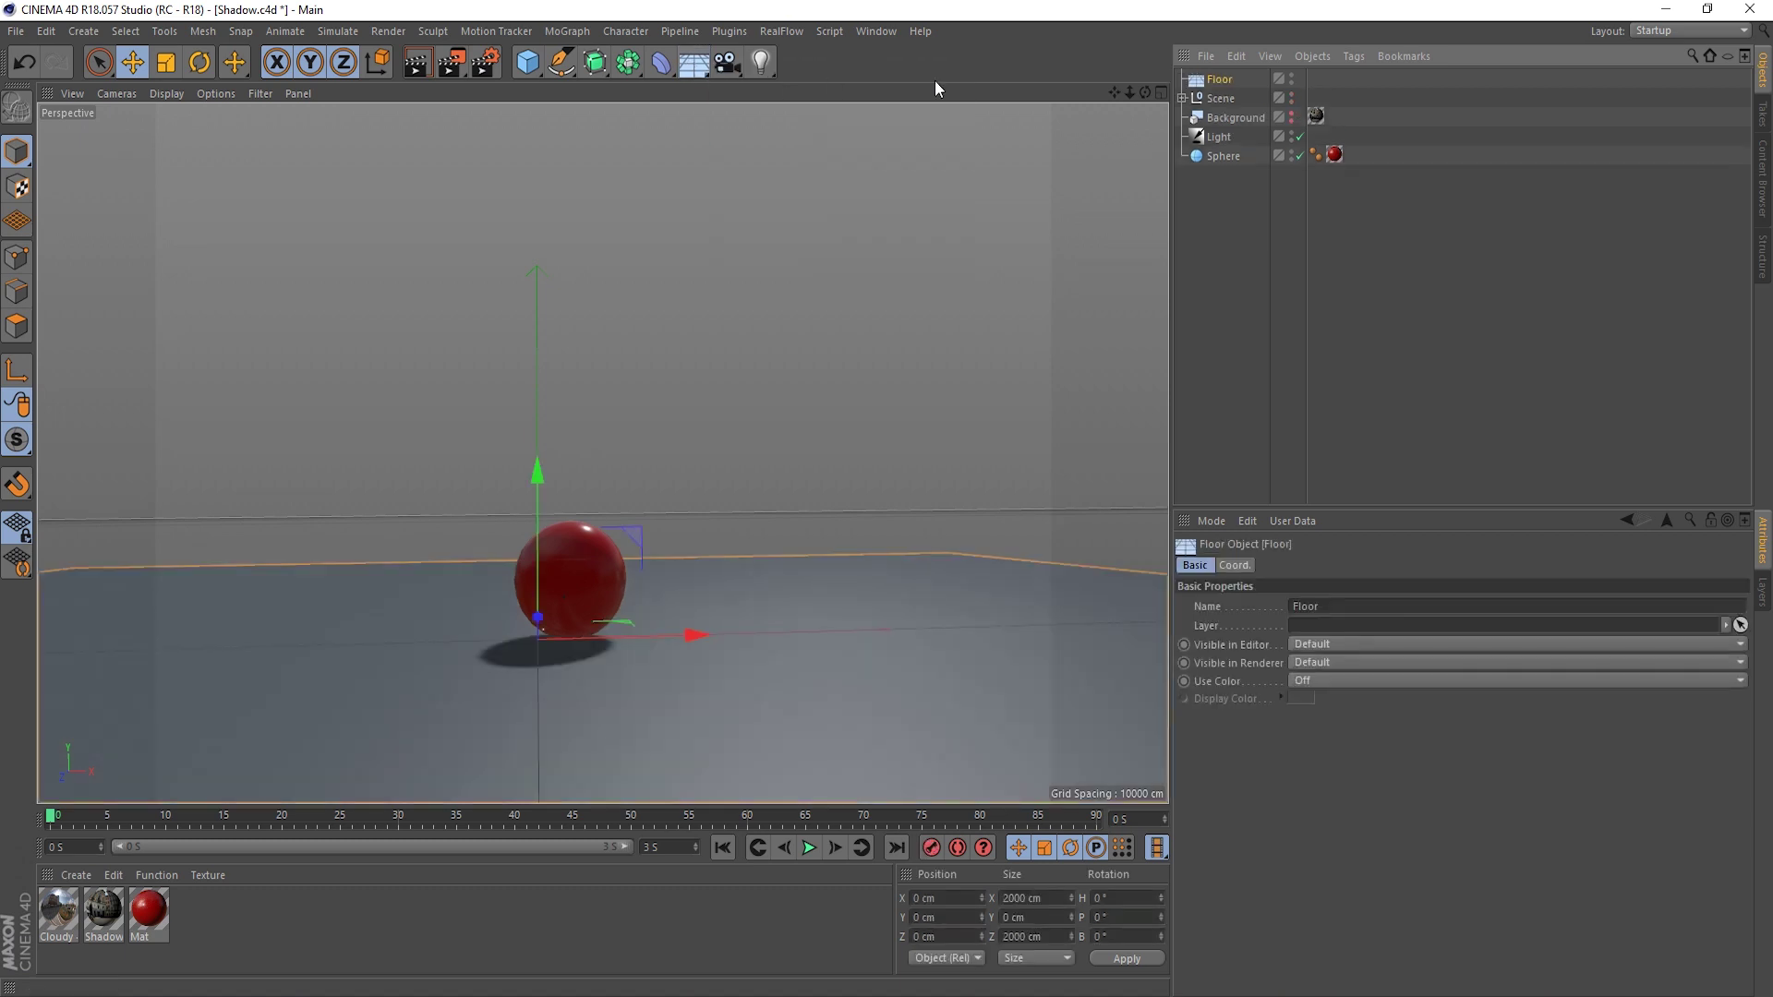
drag(1221, 79, 1231, 185)
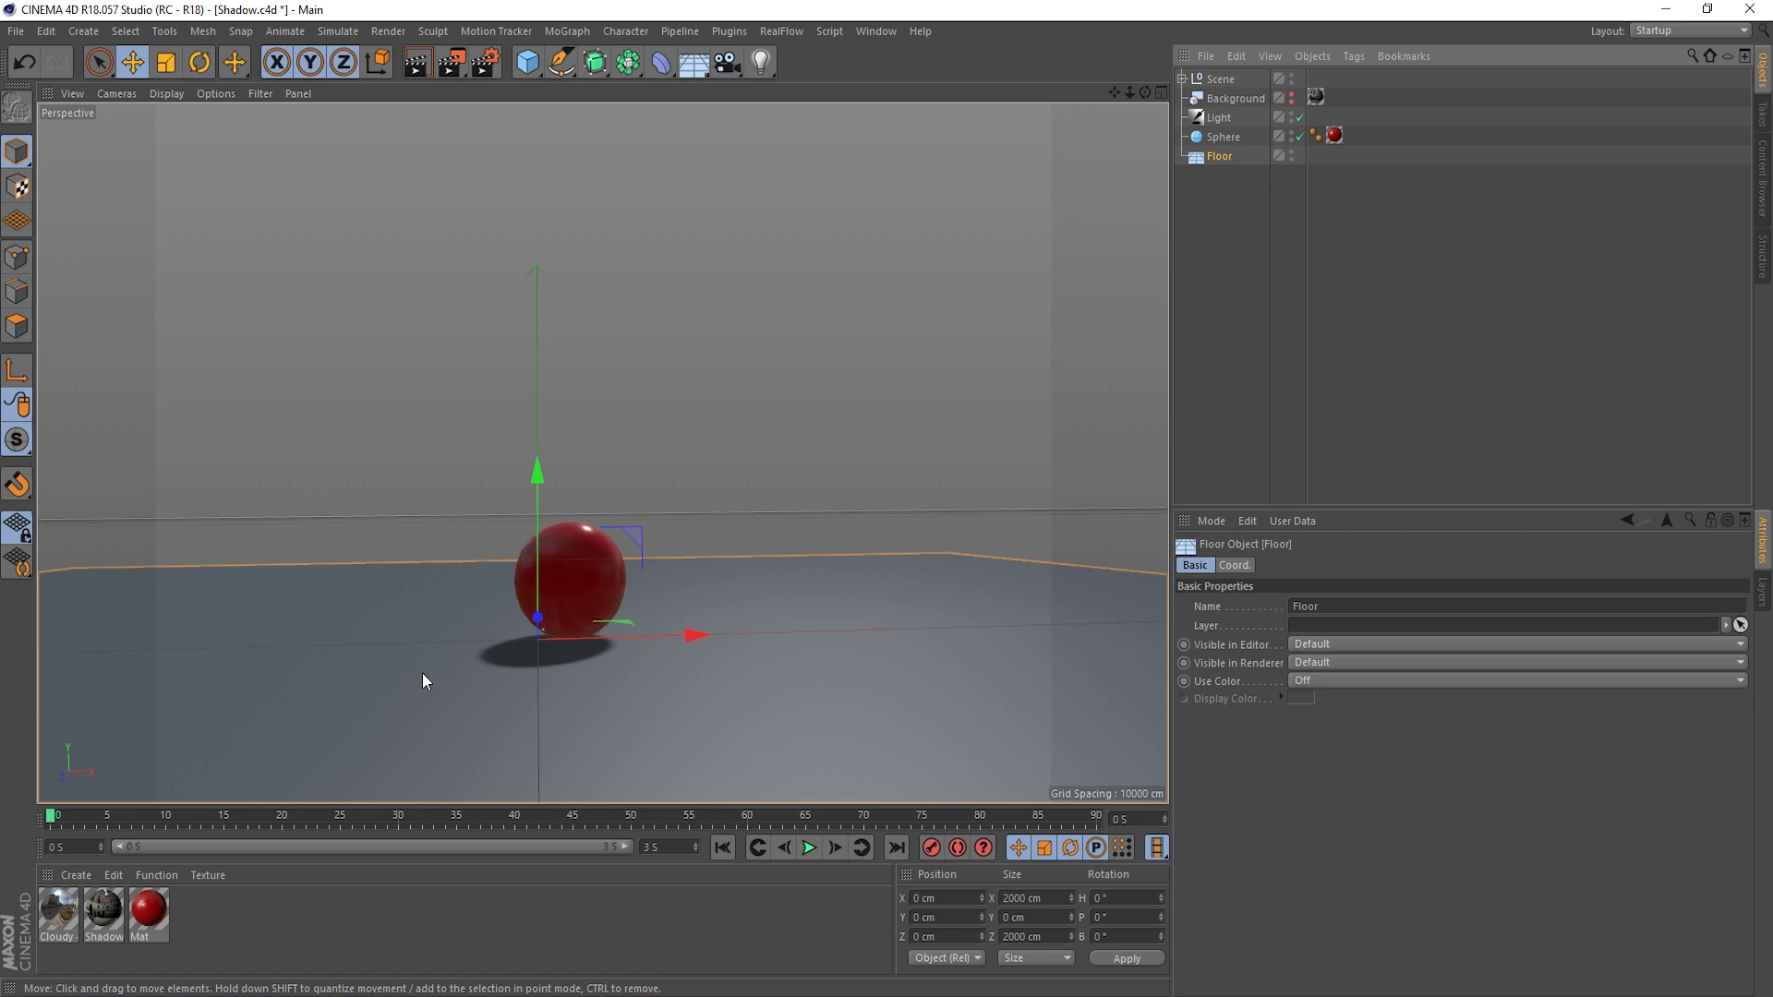
click(452, 69)
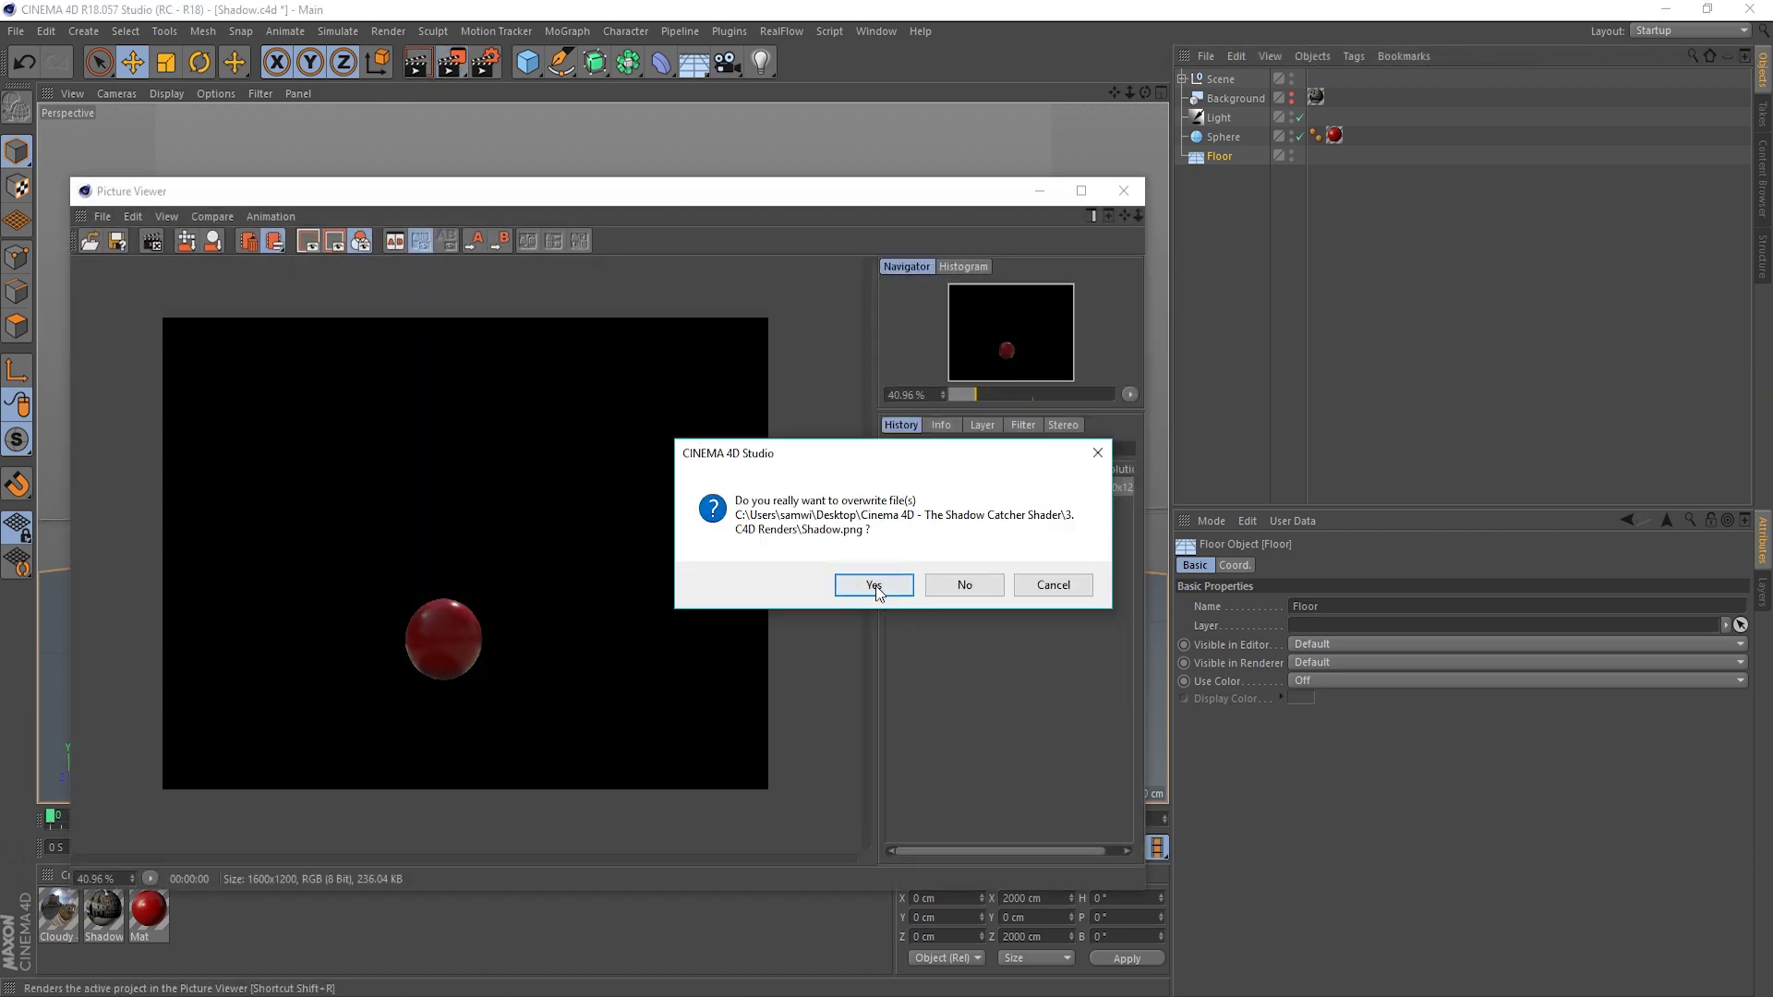
click(873, 586)
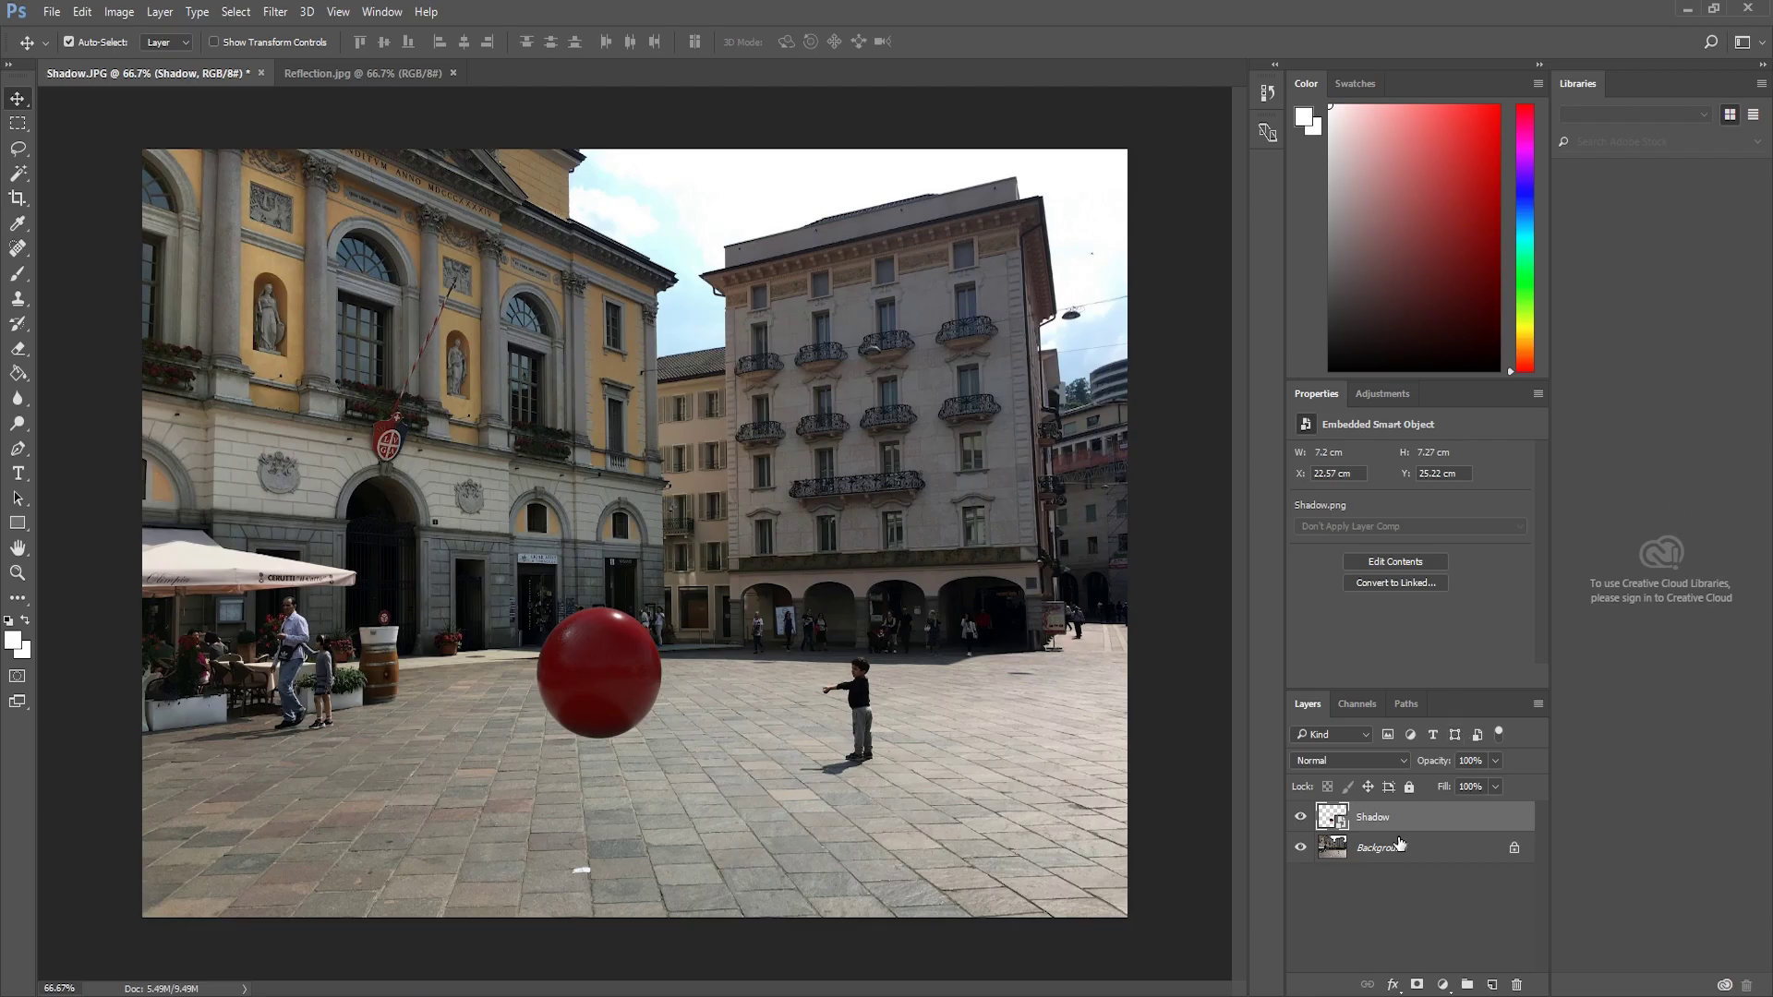
- Replace the Shadow layer with the new floor render, then delete it to leave only the photo
key(Delete)
drag(1772, 517, 453, 729)
key(Return)
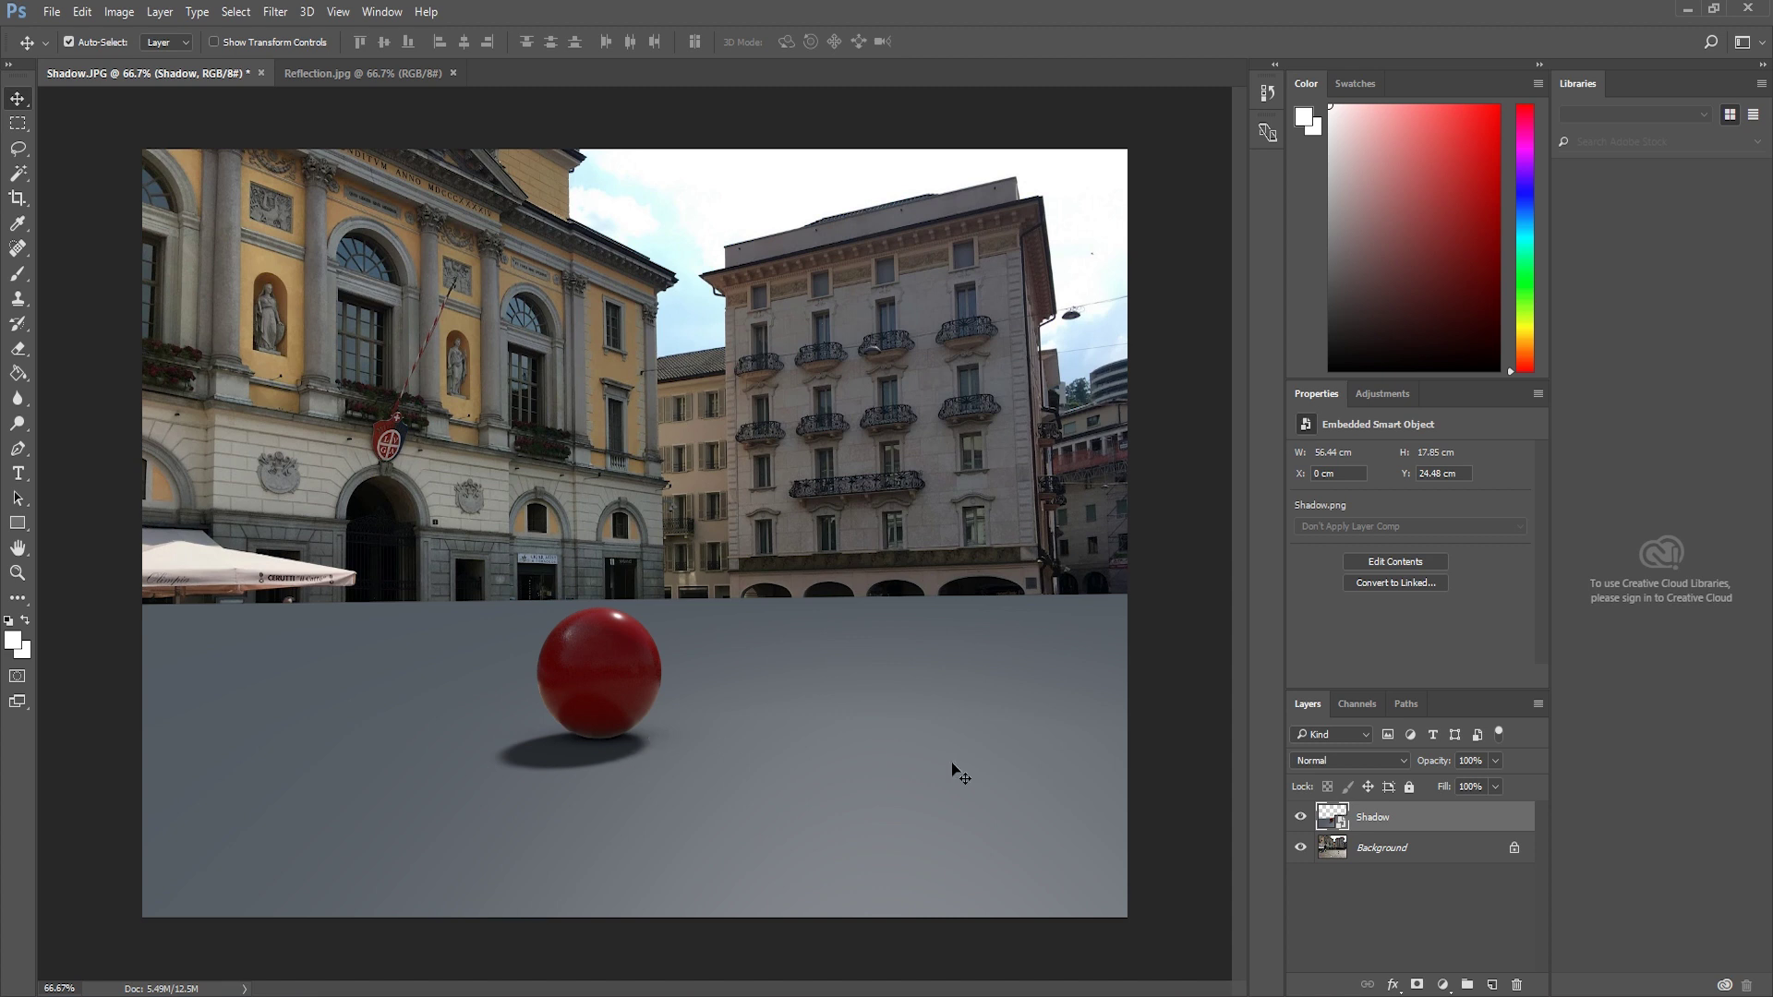
key(Delete)
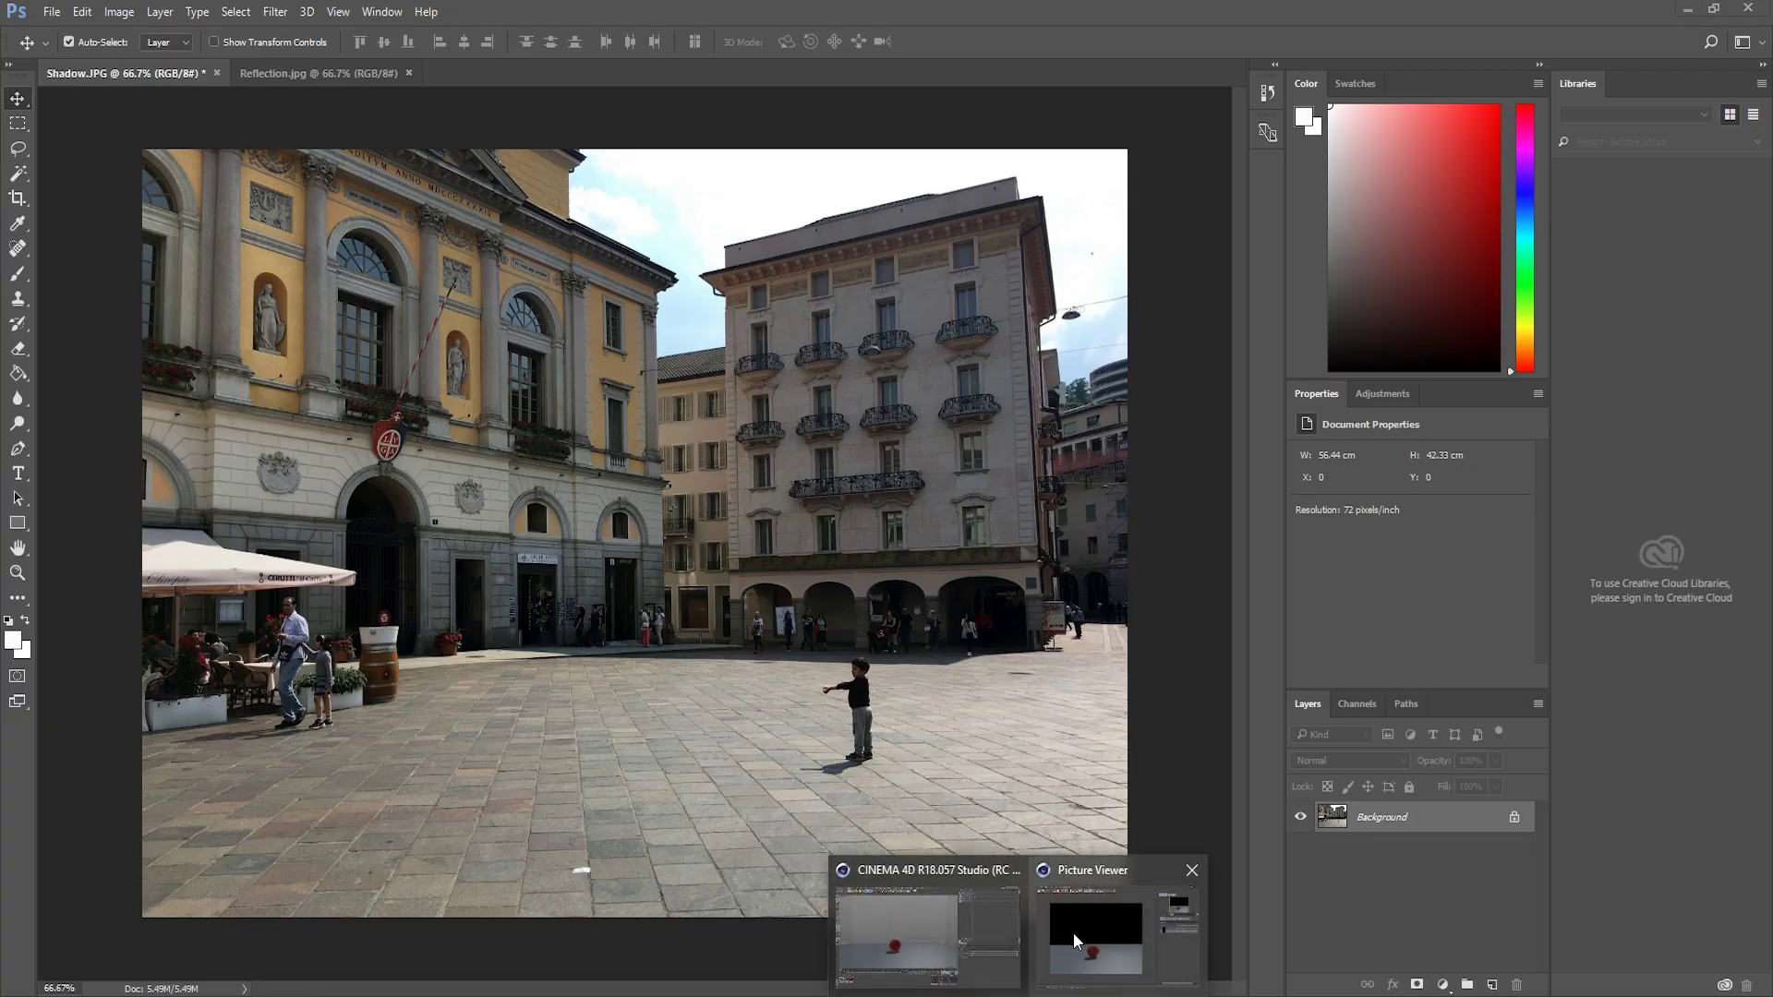
click(1073, 933)
- Create a Shadow Catcher material named Shadow in the Material Manager
click(1128, 199)
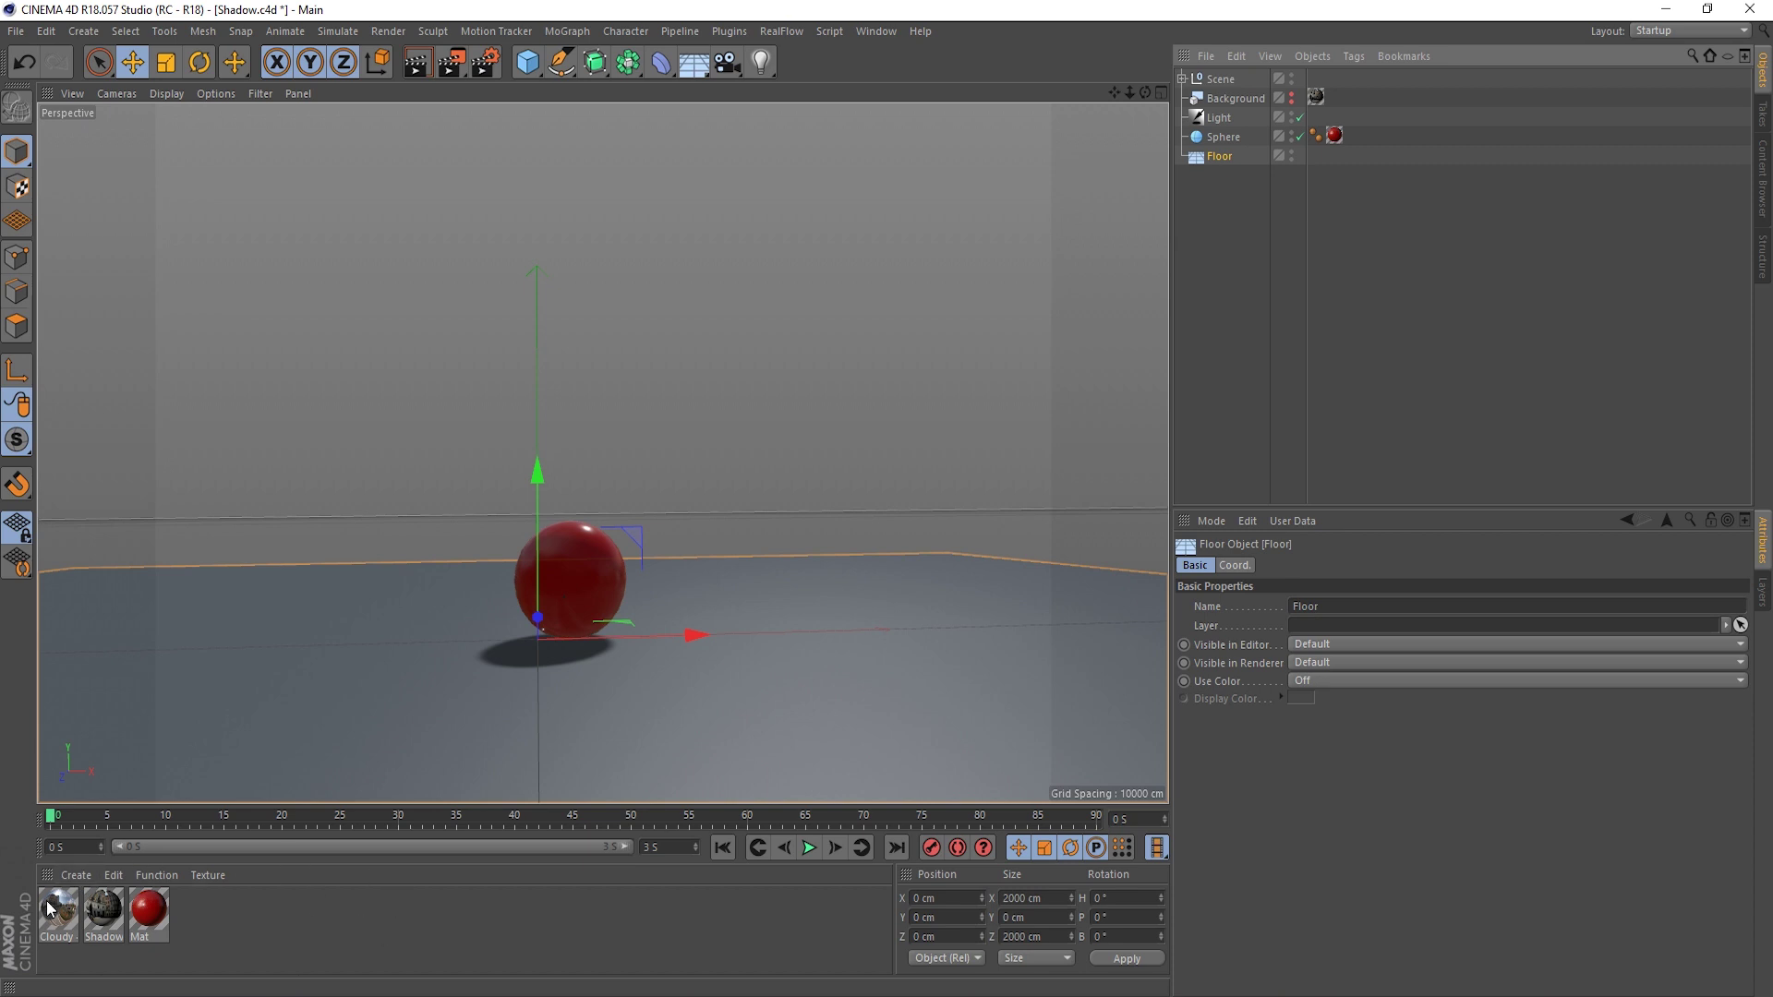
click(66, 876)
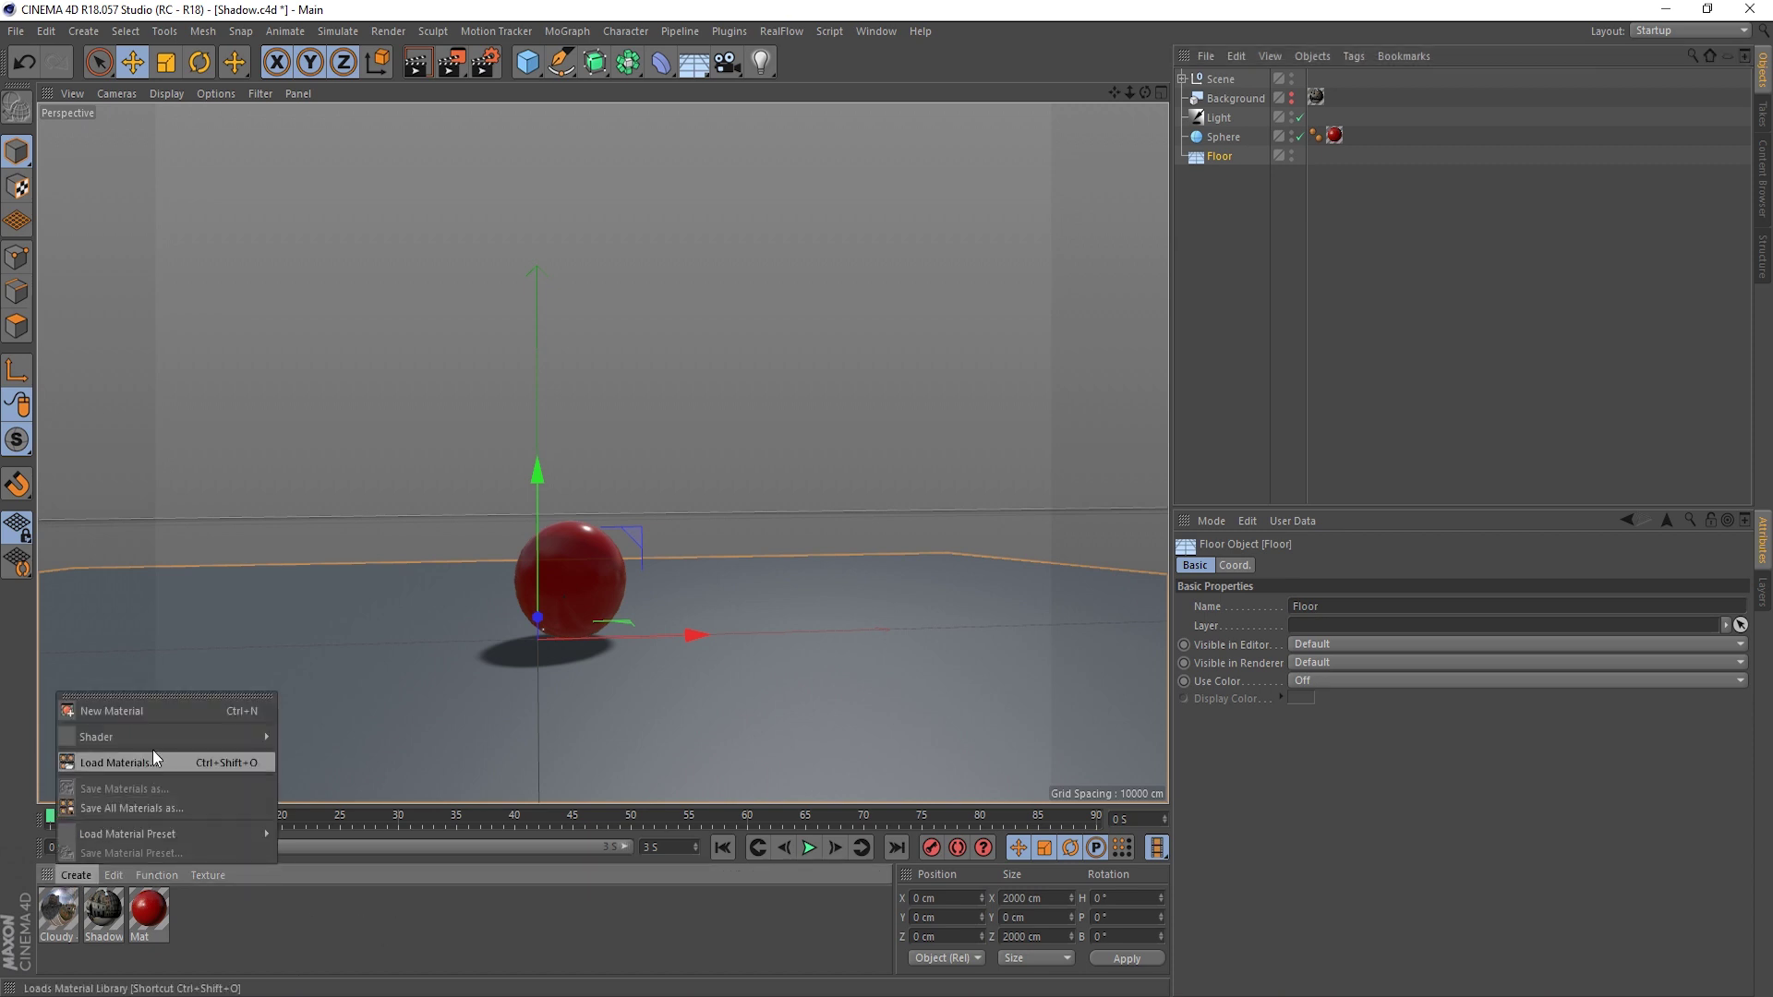
mouse_move(166, 732)
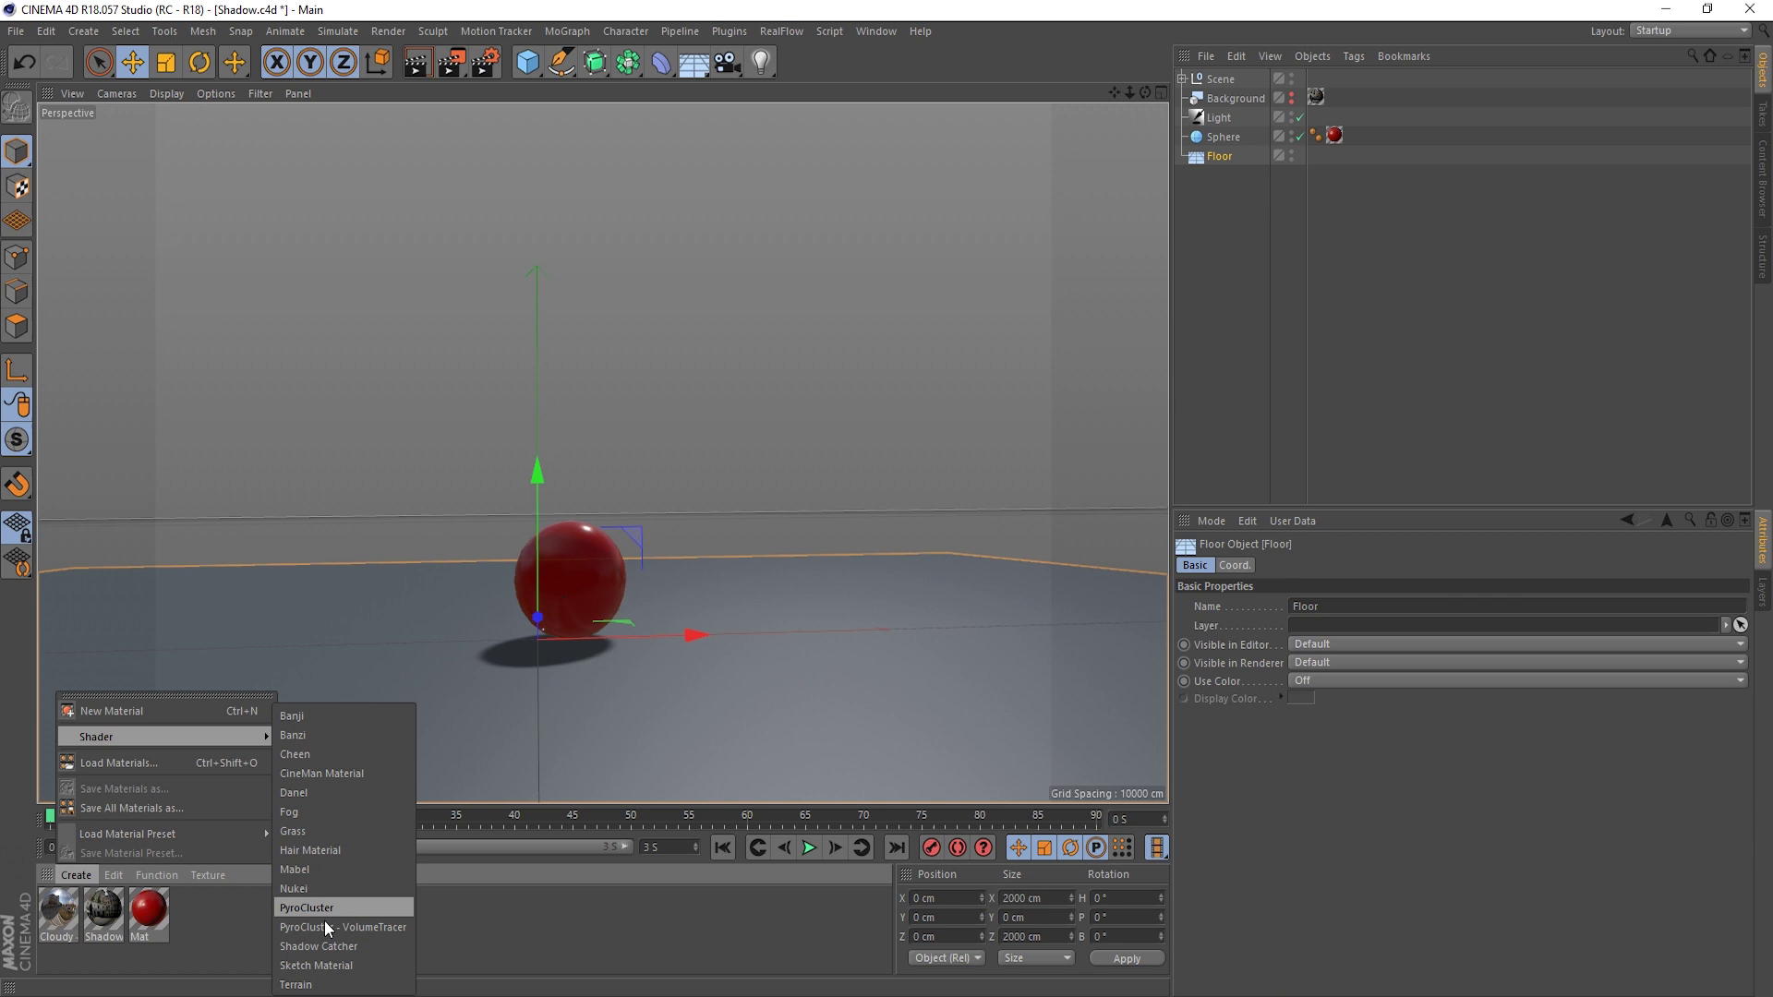
click(324, 948)
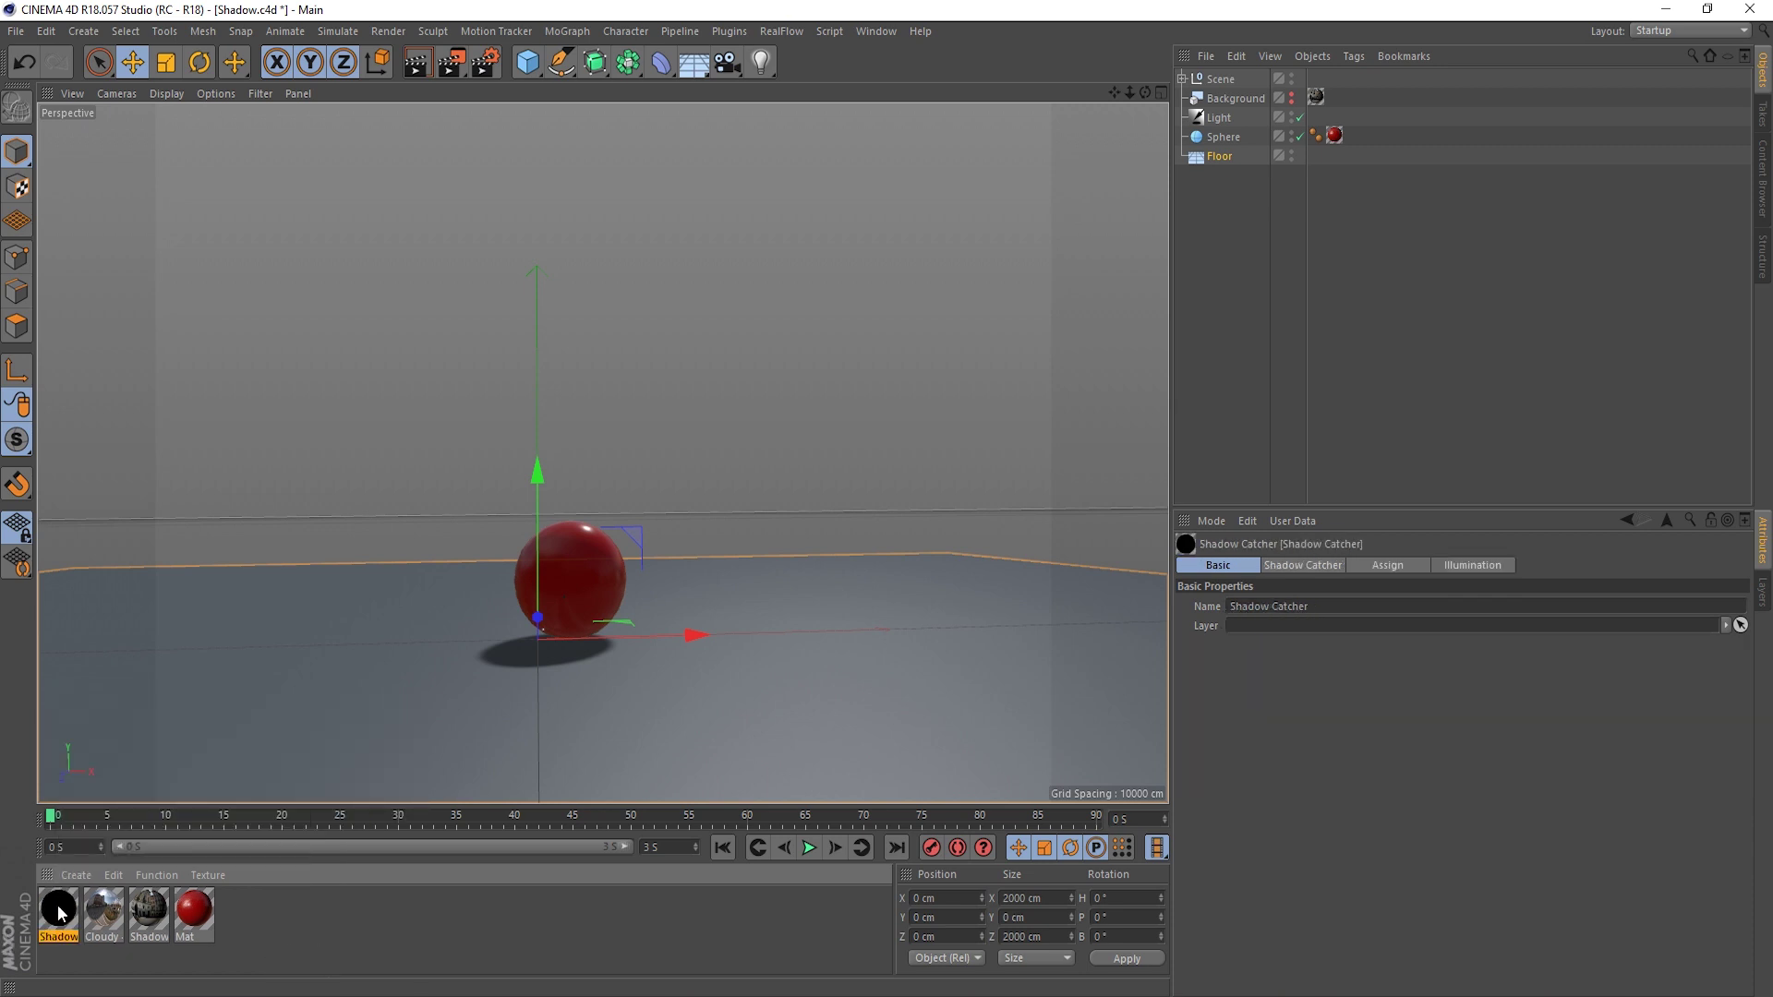
drag(238, 911, 218, 920)
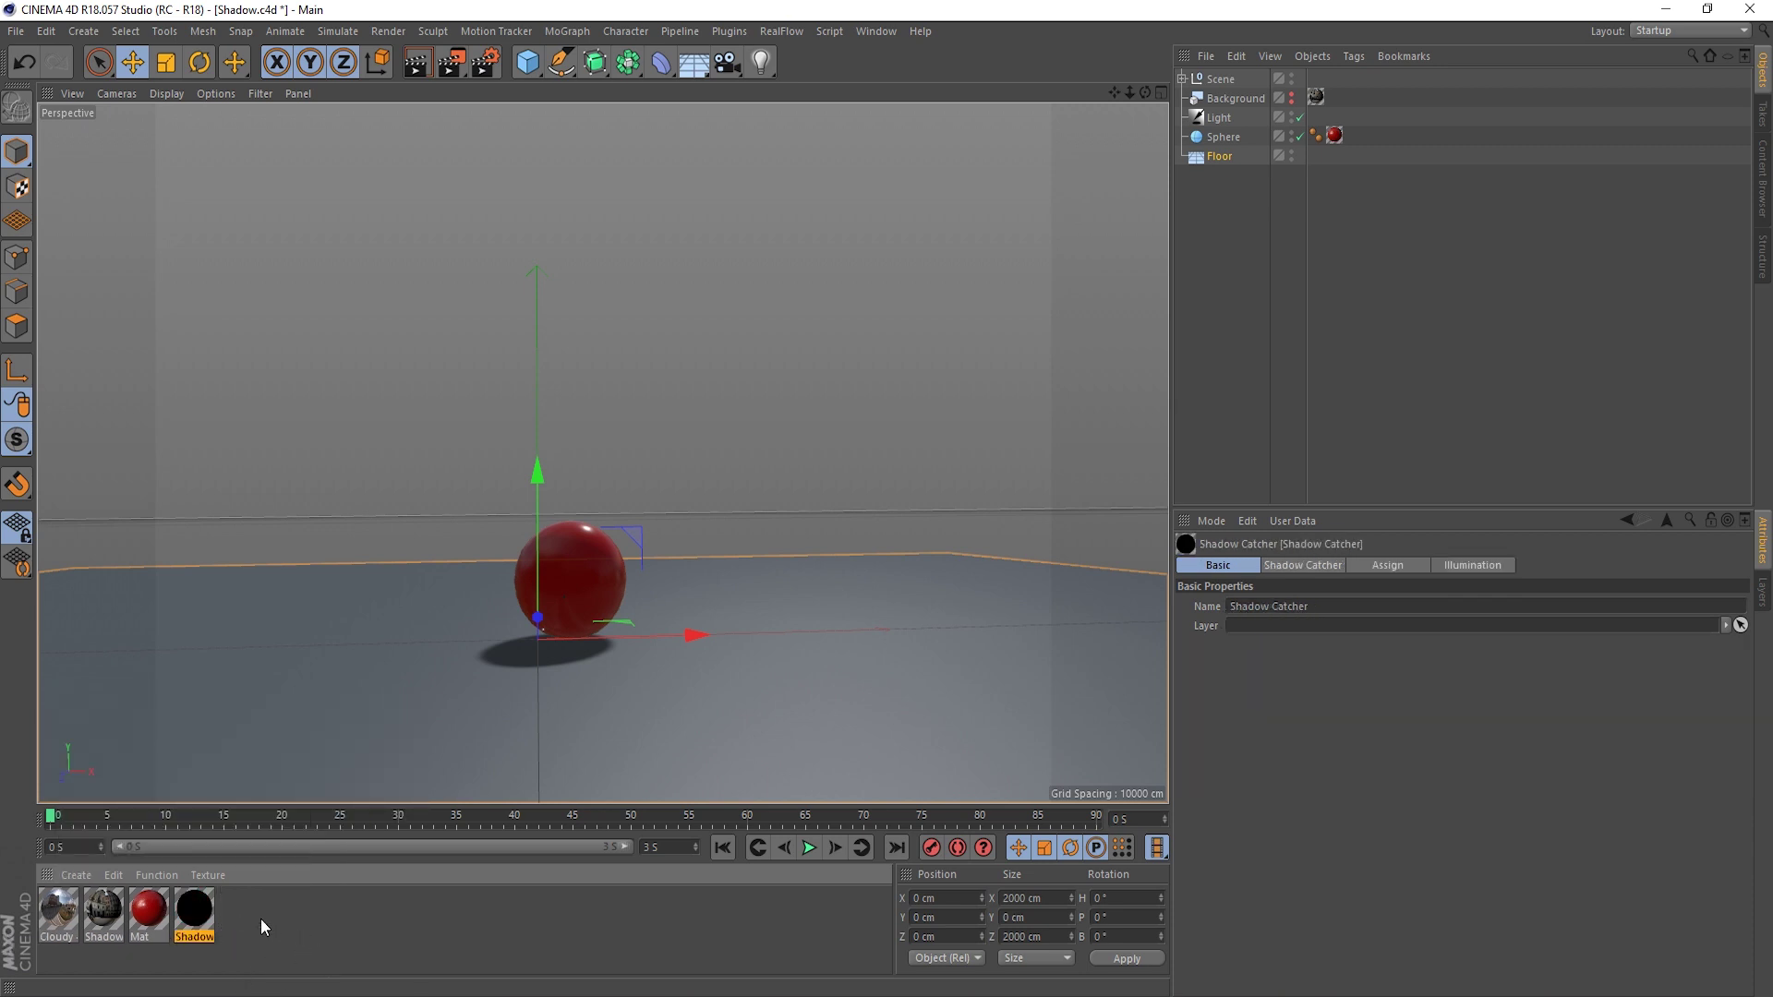
- Check the Shadow material's Shadow Strength stays at 100% and apply it to the Floor
double_click(192, 914)
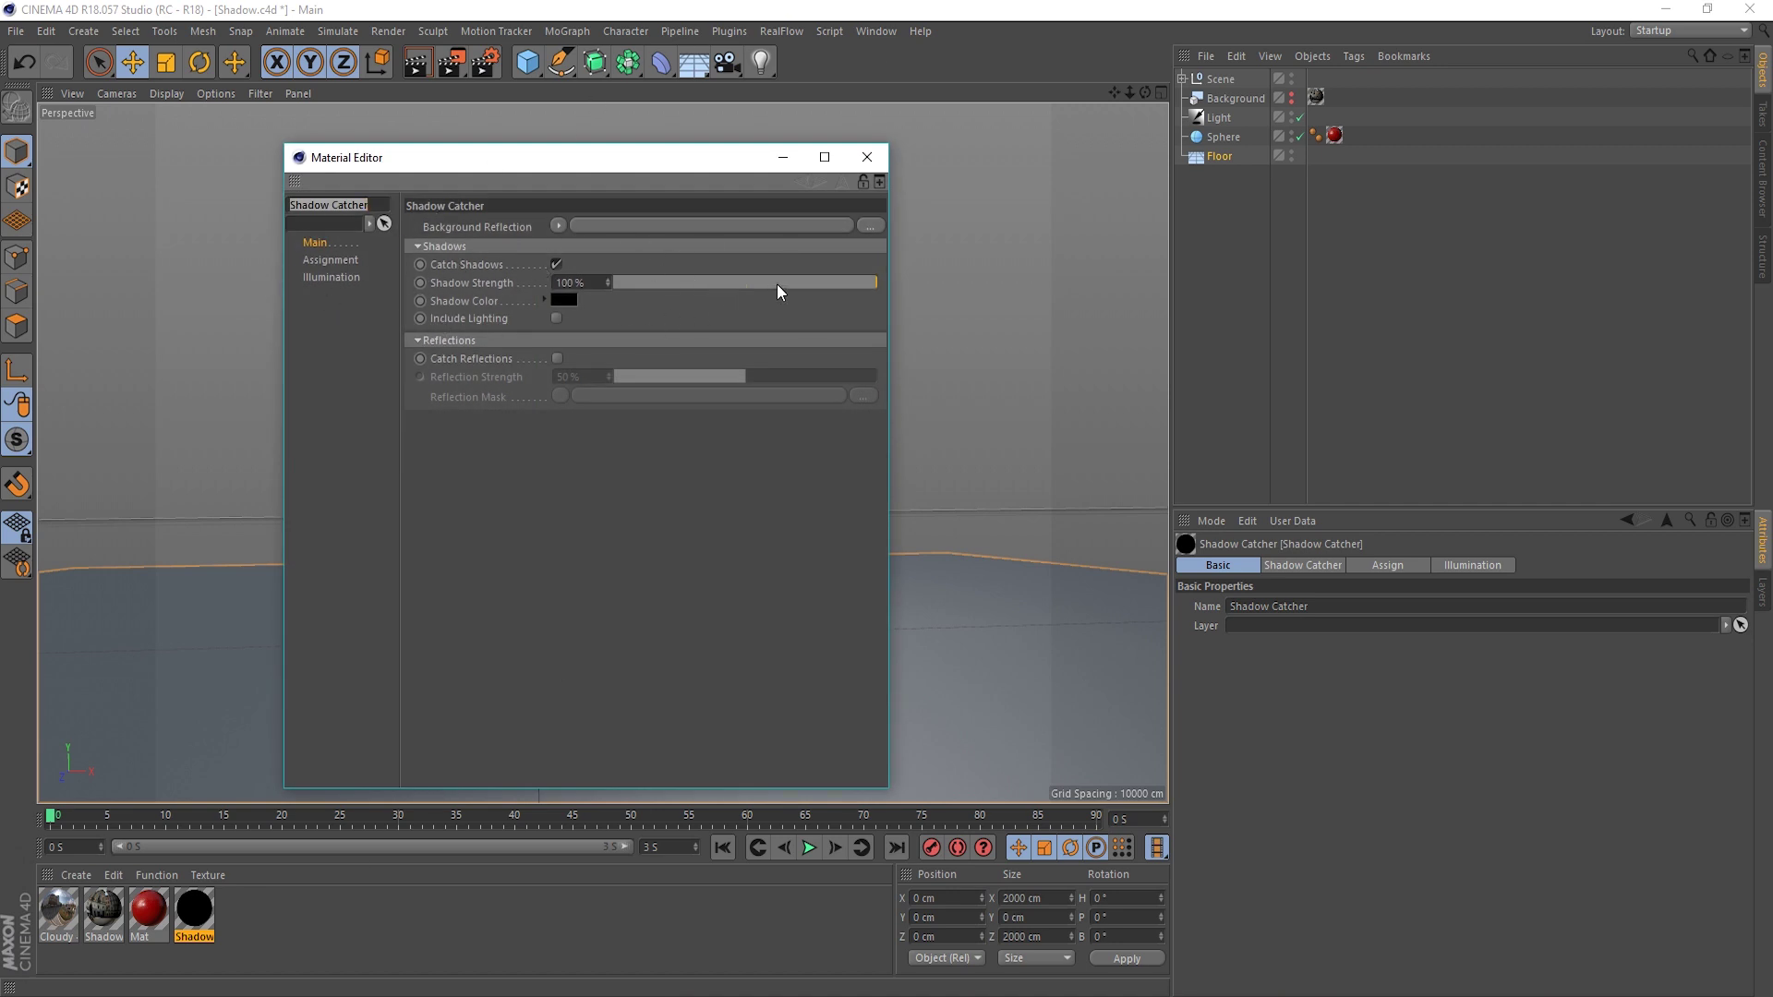
drag(851, 286, 940, 279)
click(866, 159)
drag(199, 913, 1222, 157)
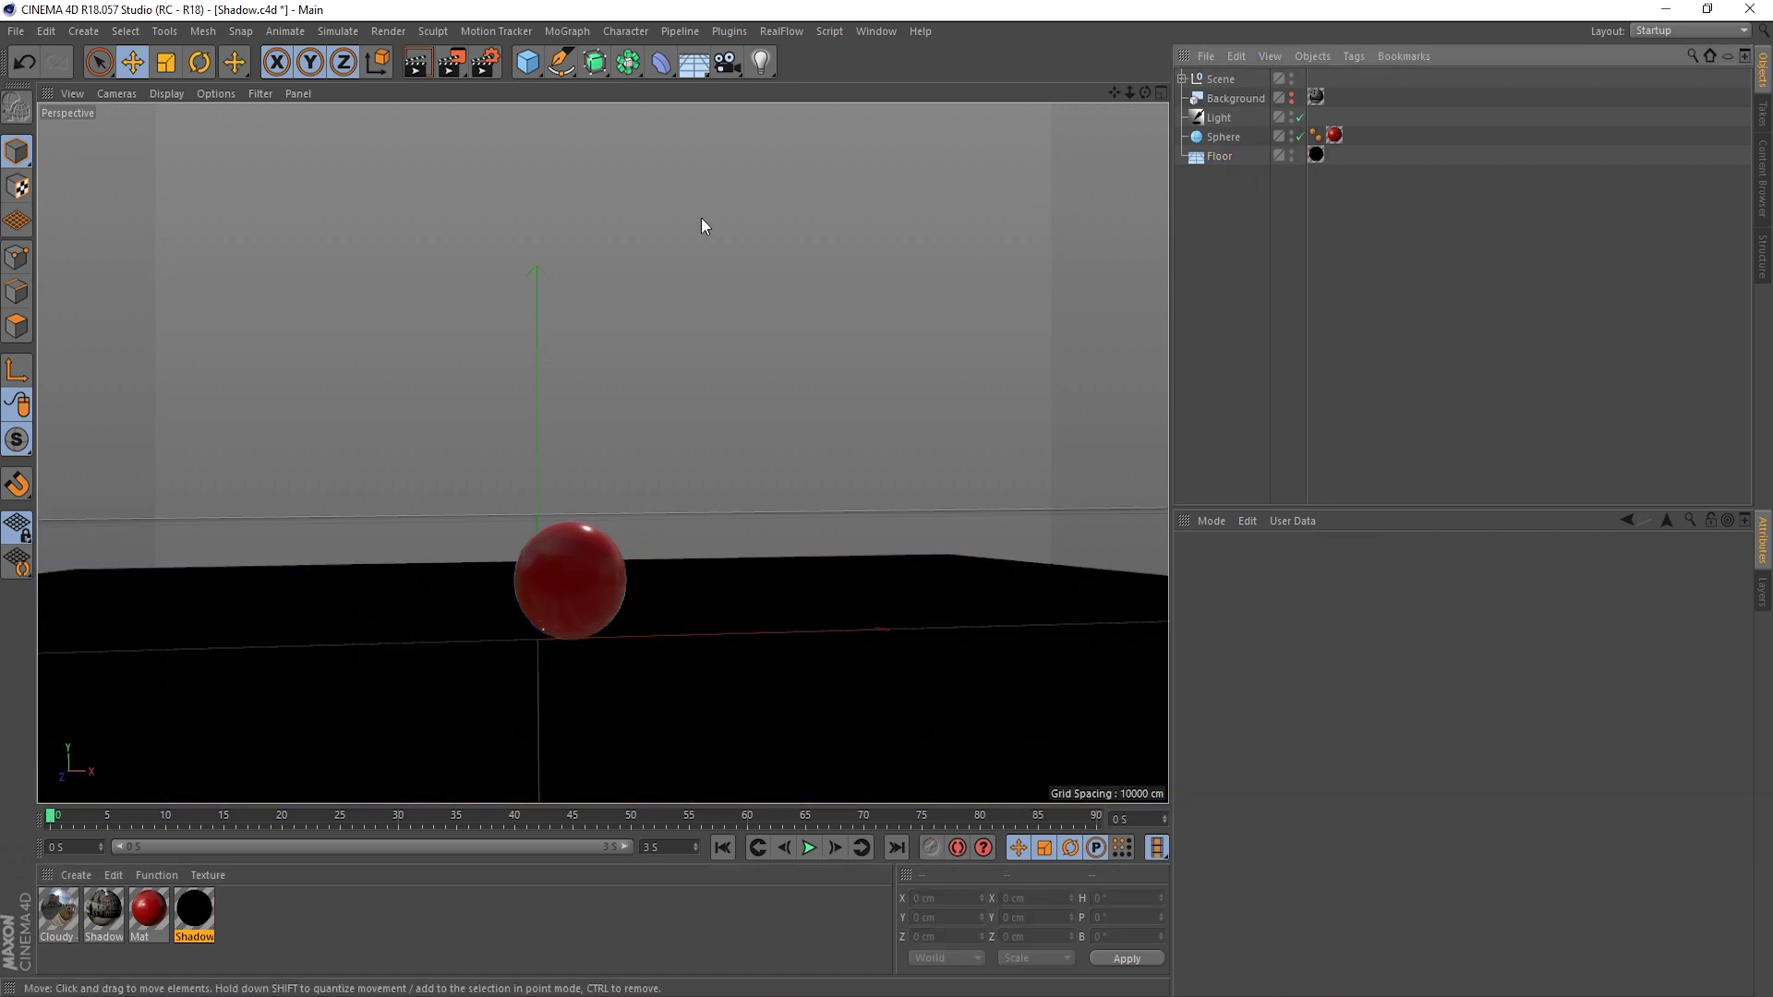
- Re-render over Shadow.png and remove the earlier grey-floor render from the history
click(451, 62)
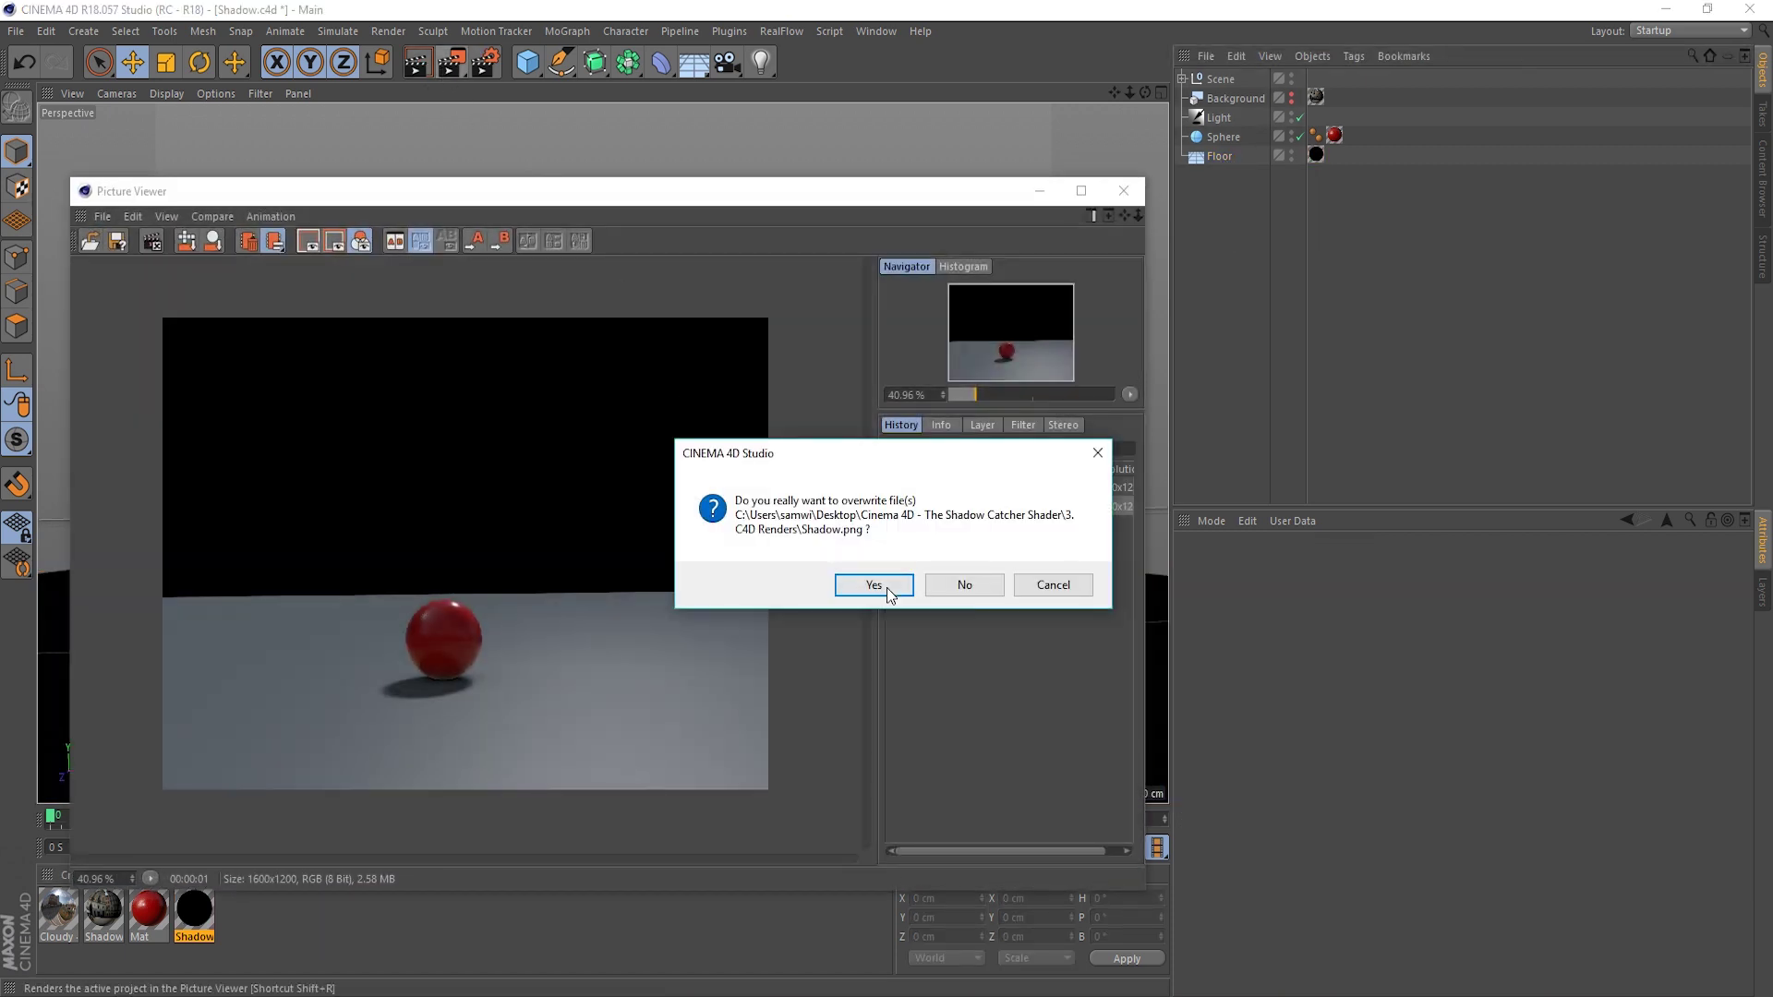
click(868, 587)
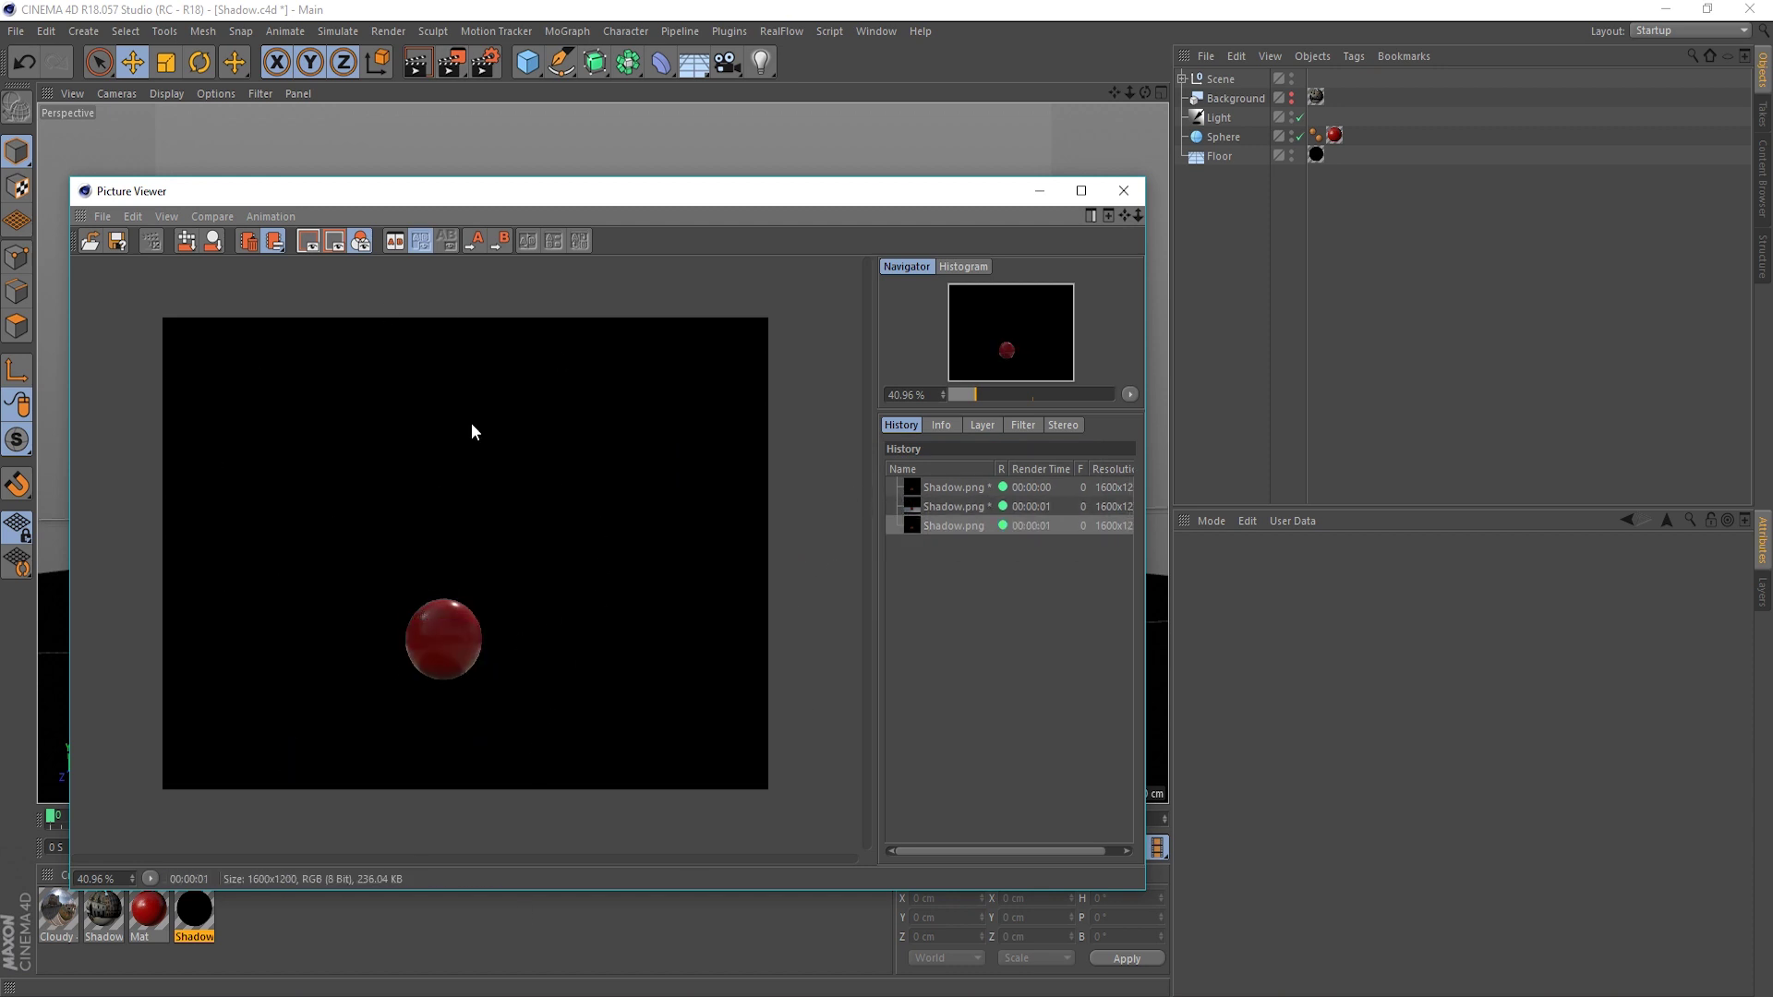
click(954, 507)
right_click(955, 504)
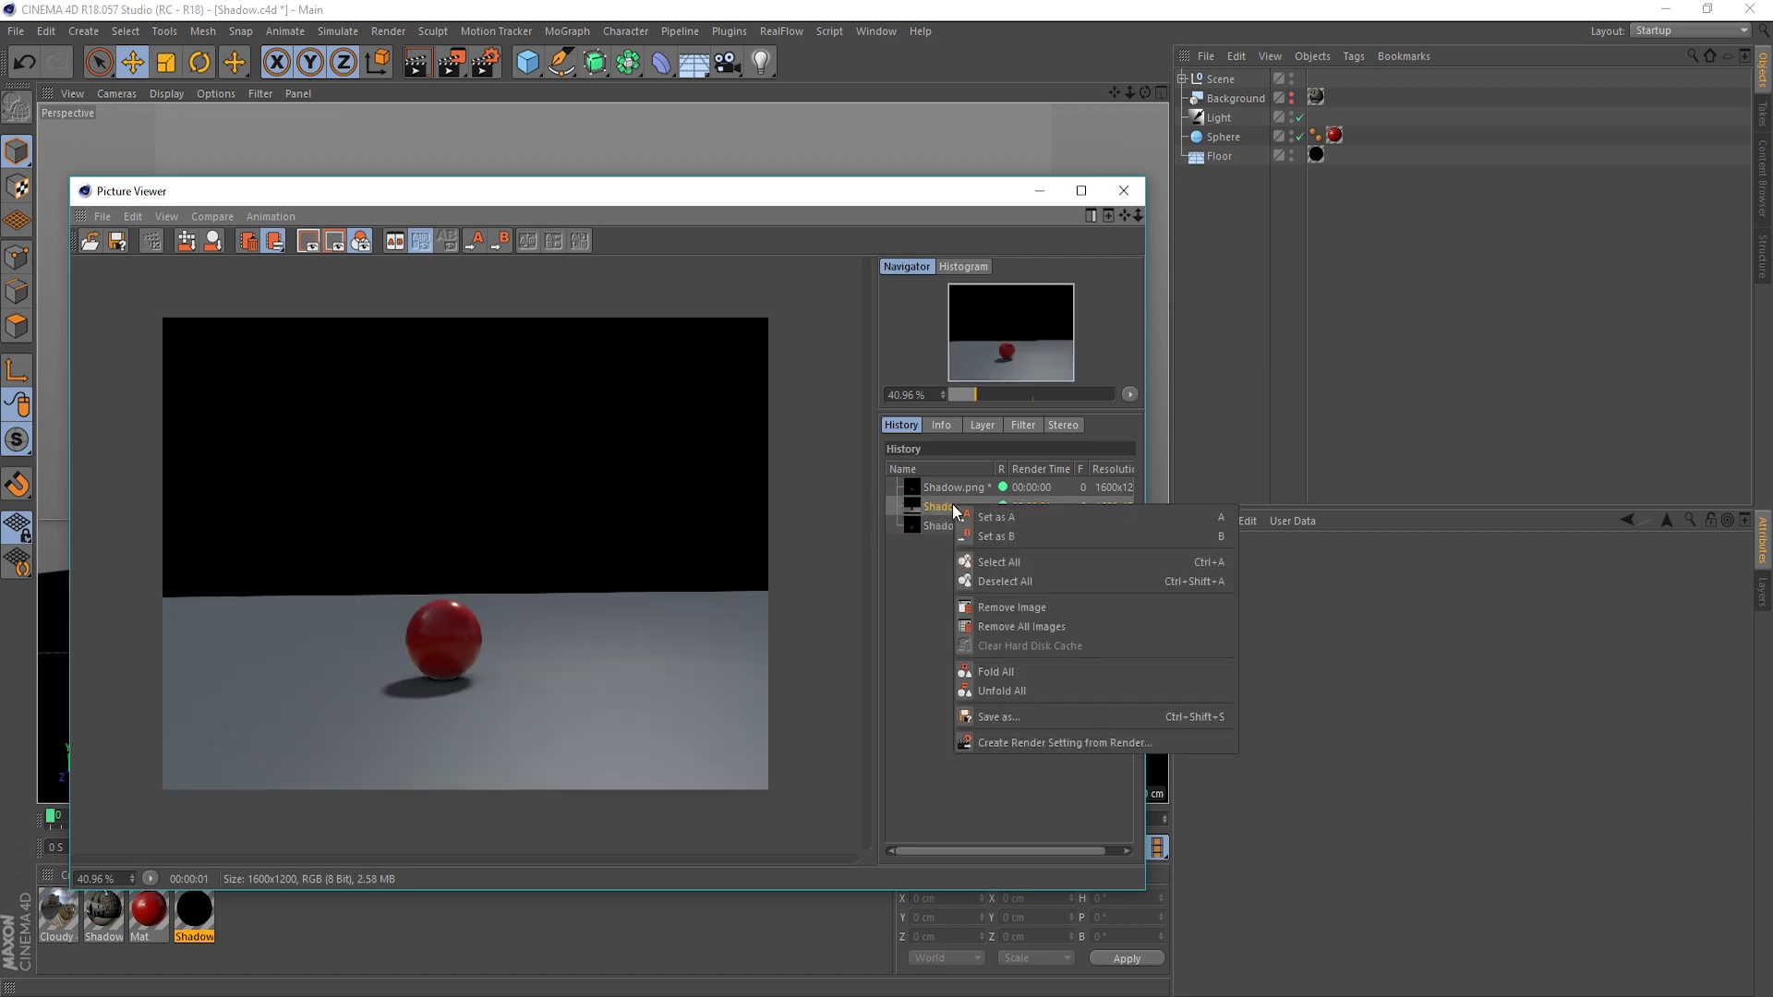
click(1018, 602)
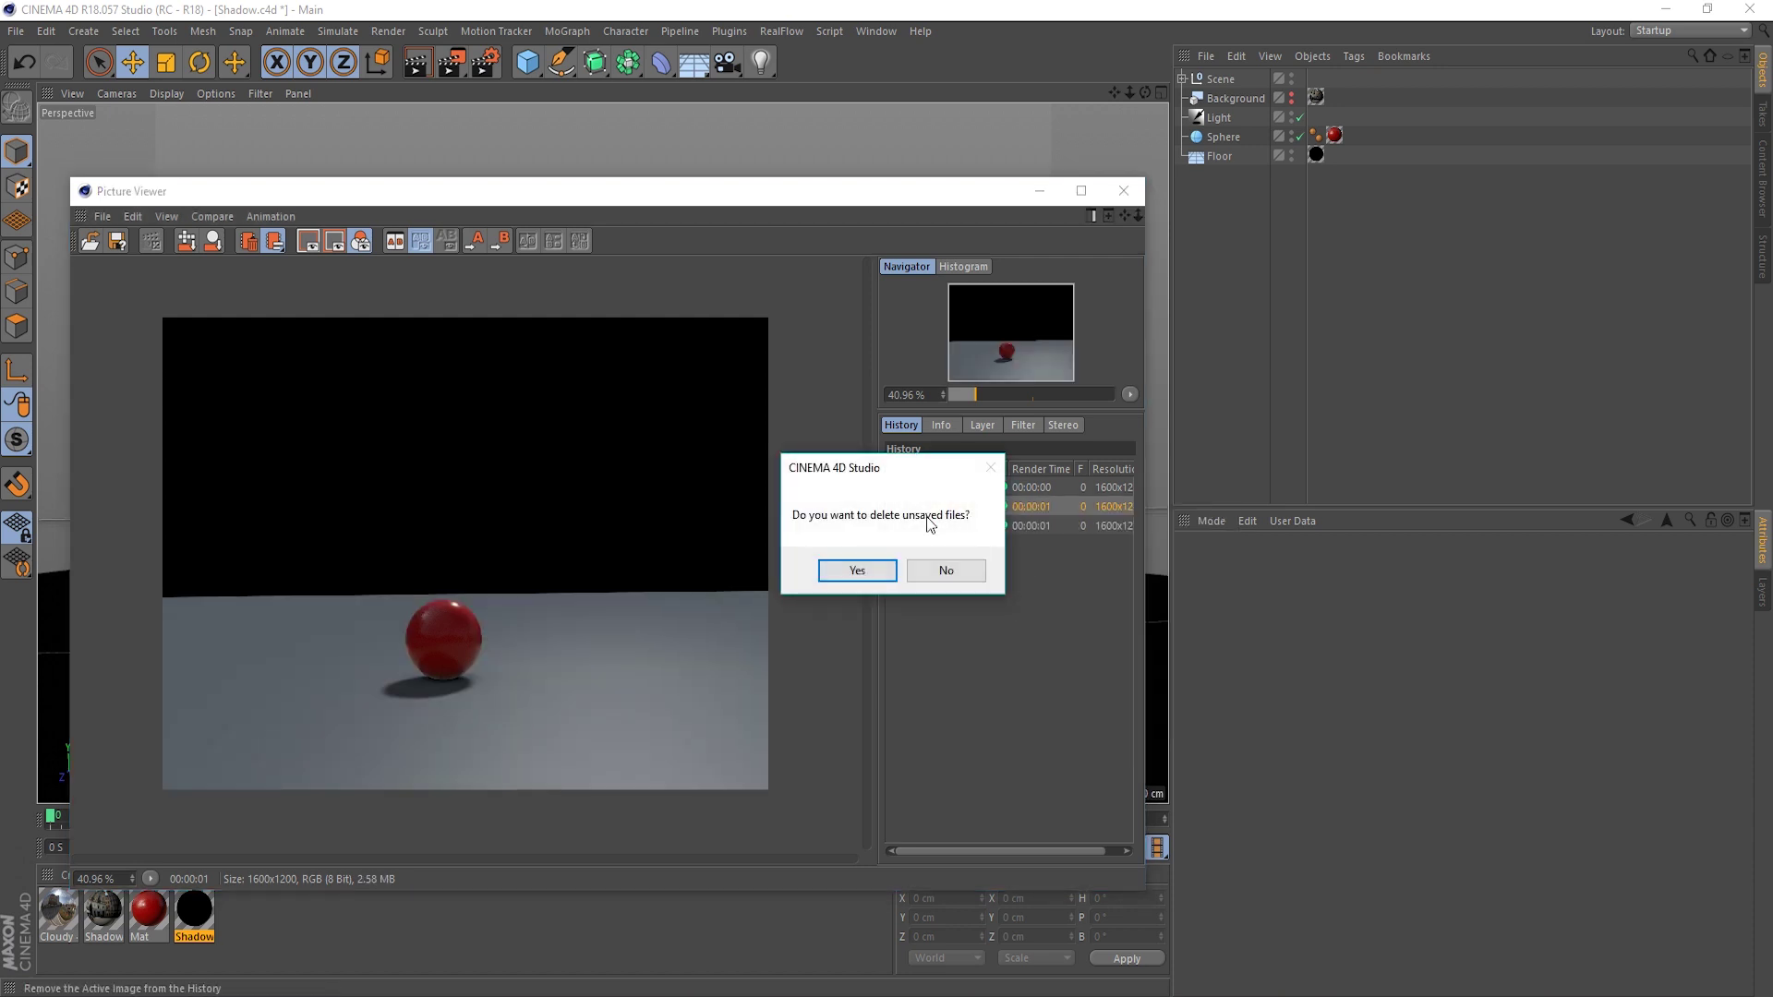
click(846, 570)
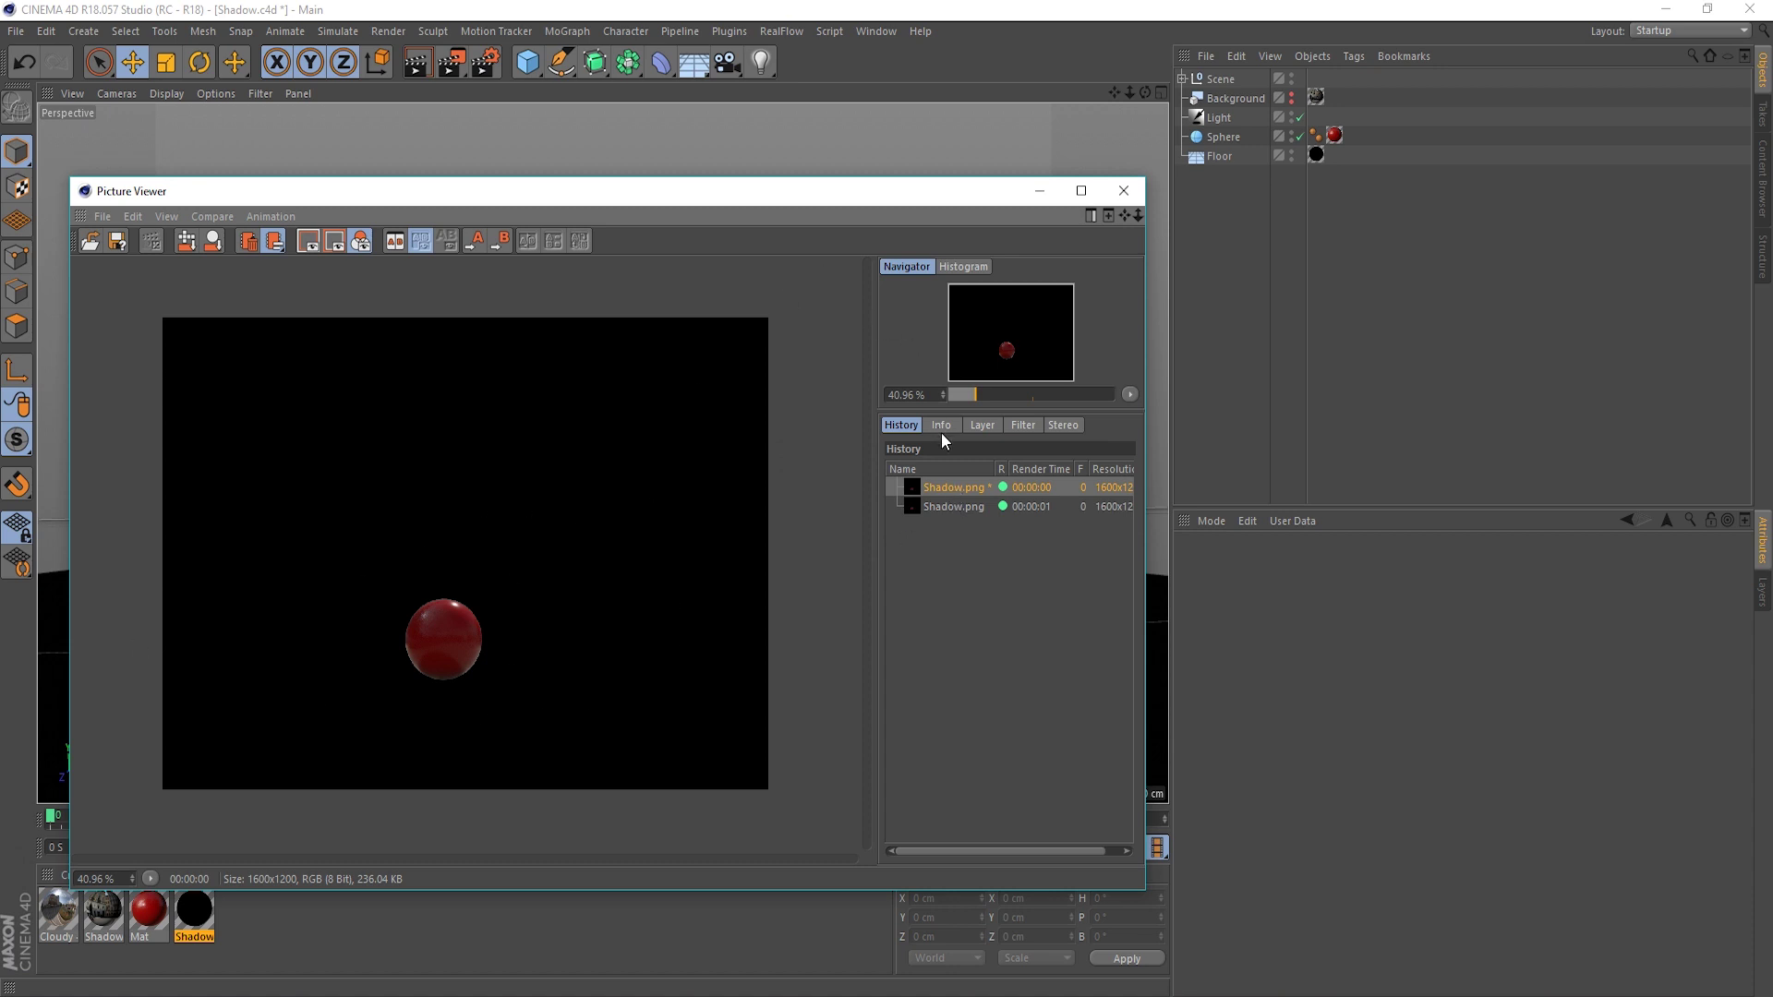
- Inspect the new render's alpha layer to confirm it holds the sphere's floor shadow, then close the viewer
click(985, 426)
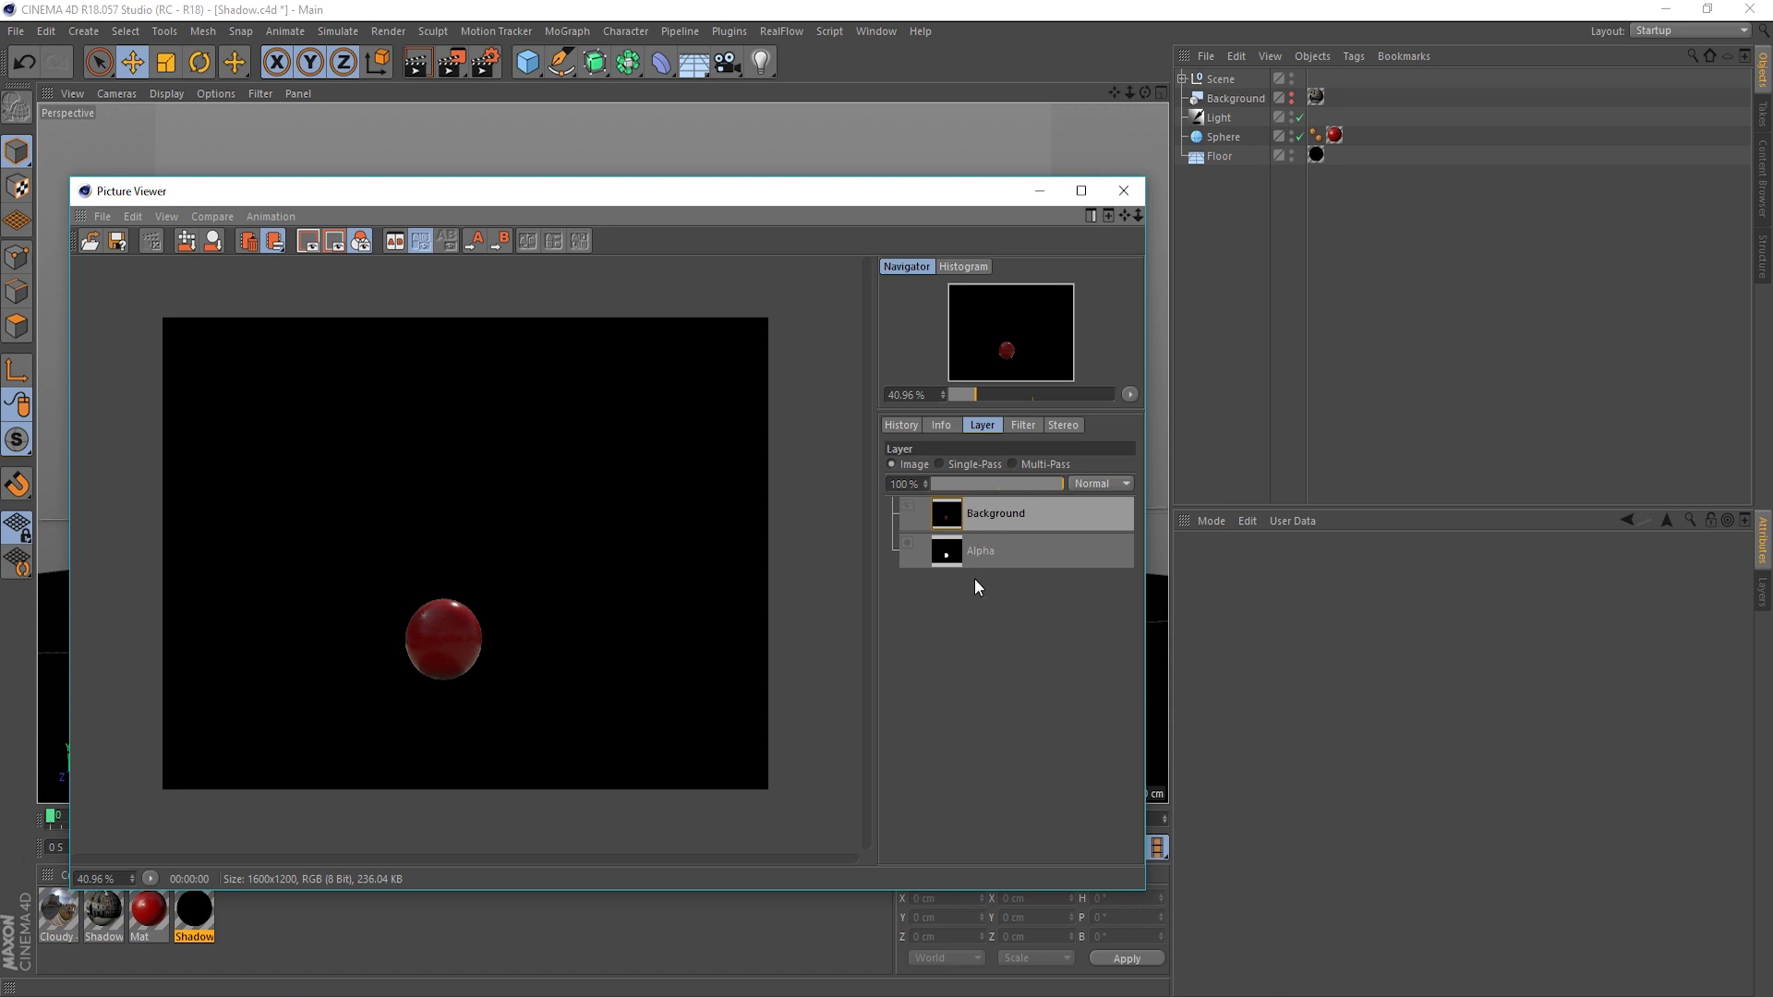
click(988, 557)
click(986, 515)
click(977, 558)
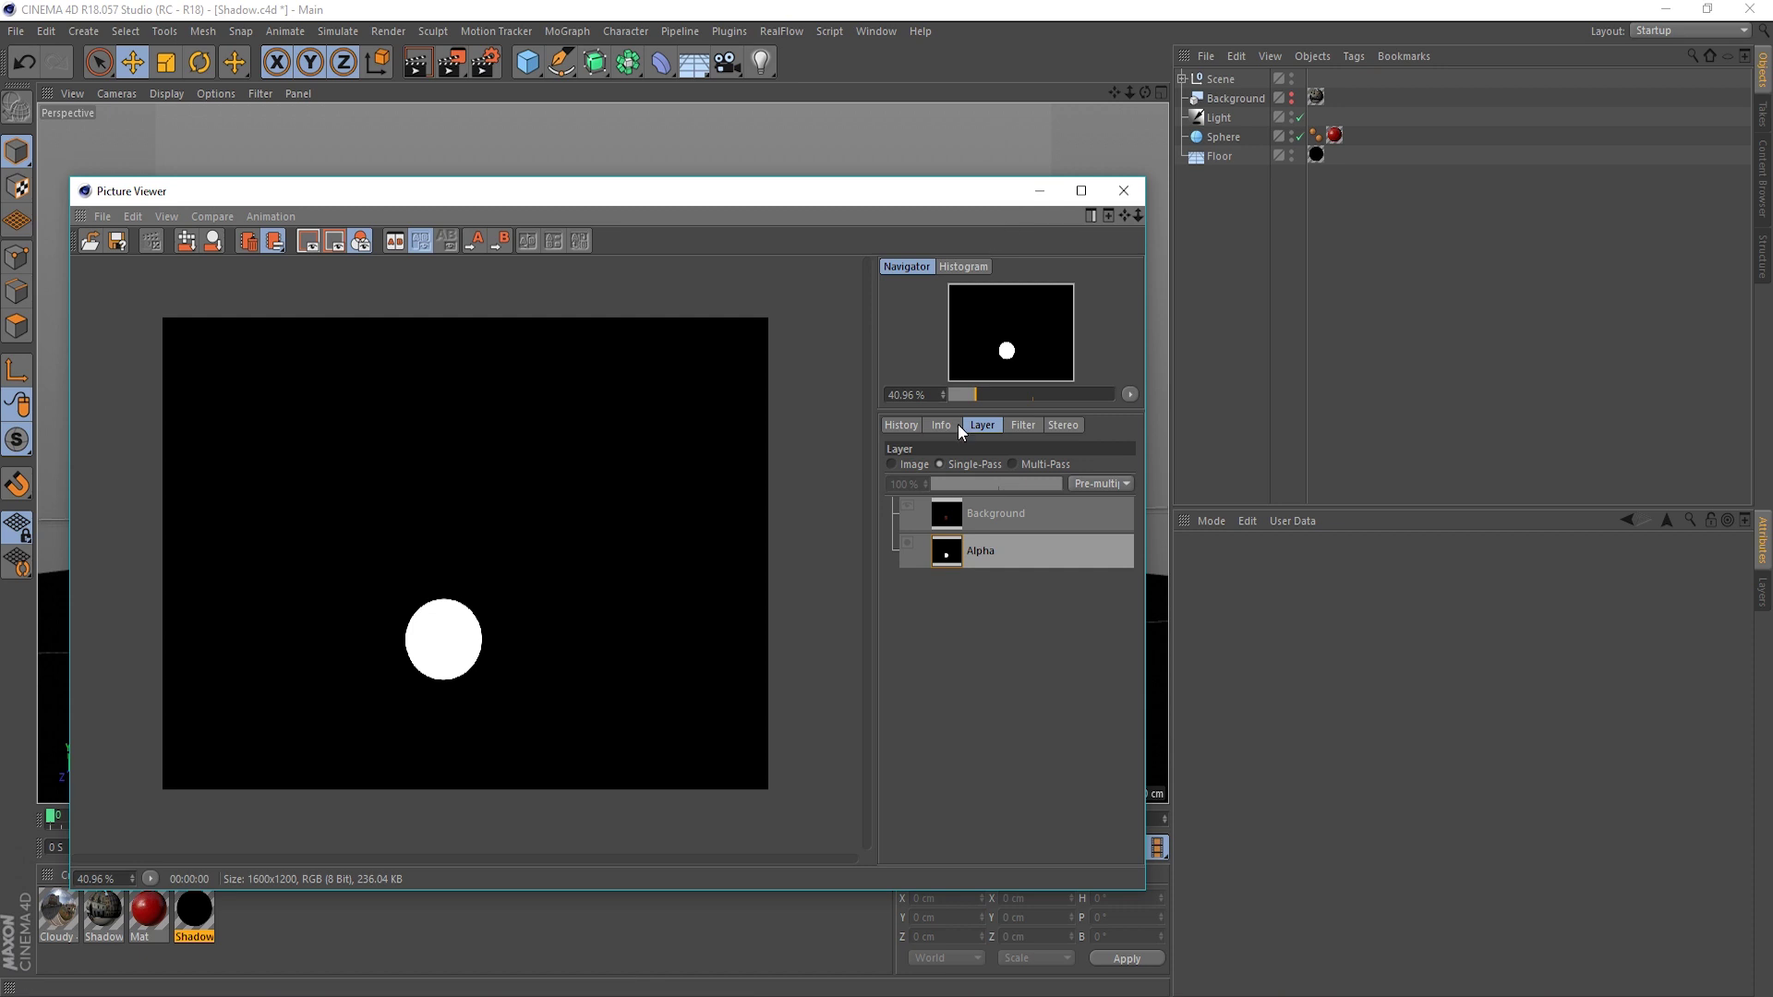
click(900, 426)
click(945, 511)
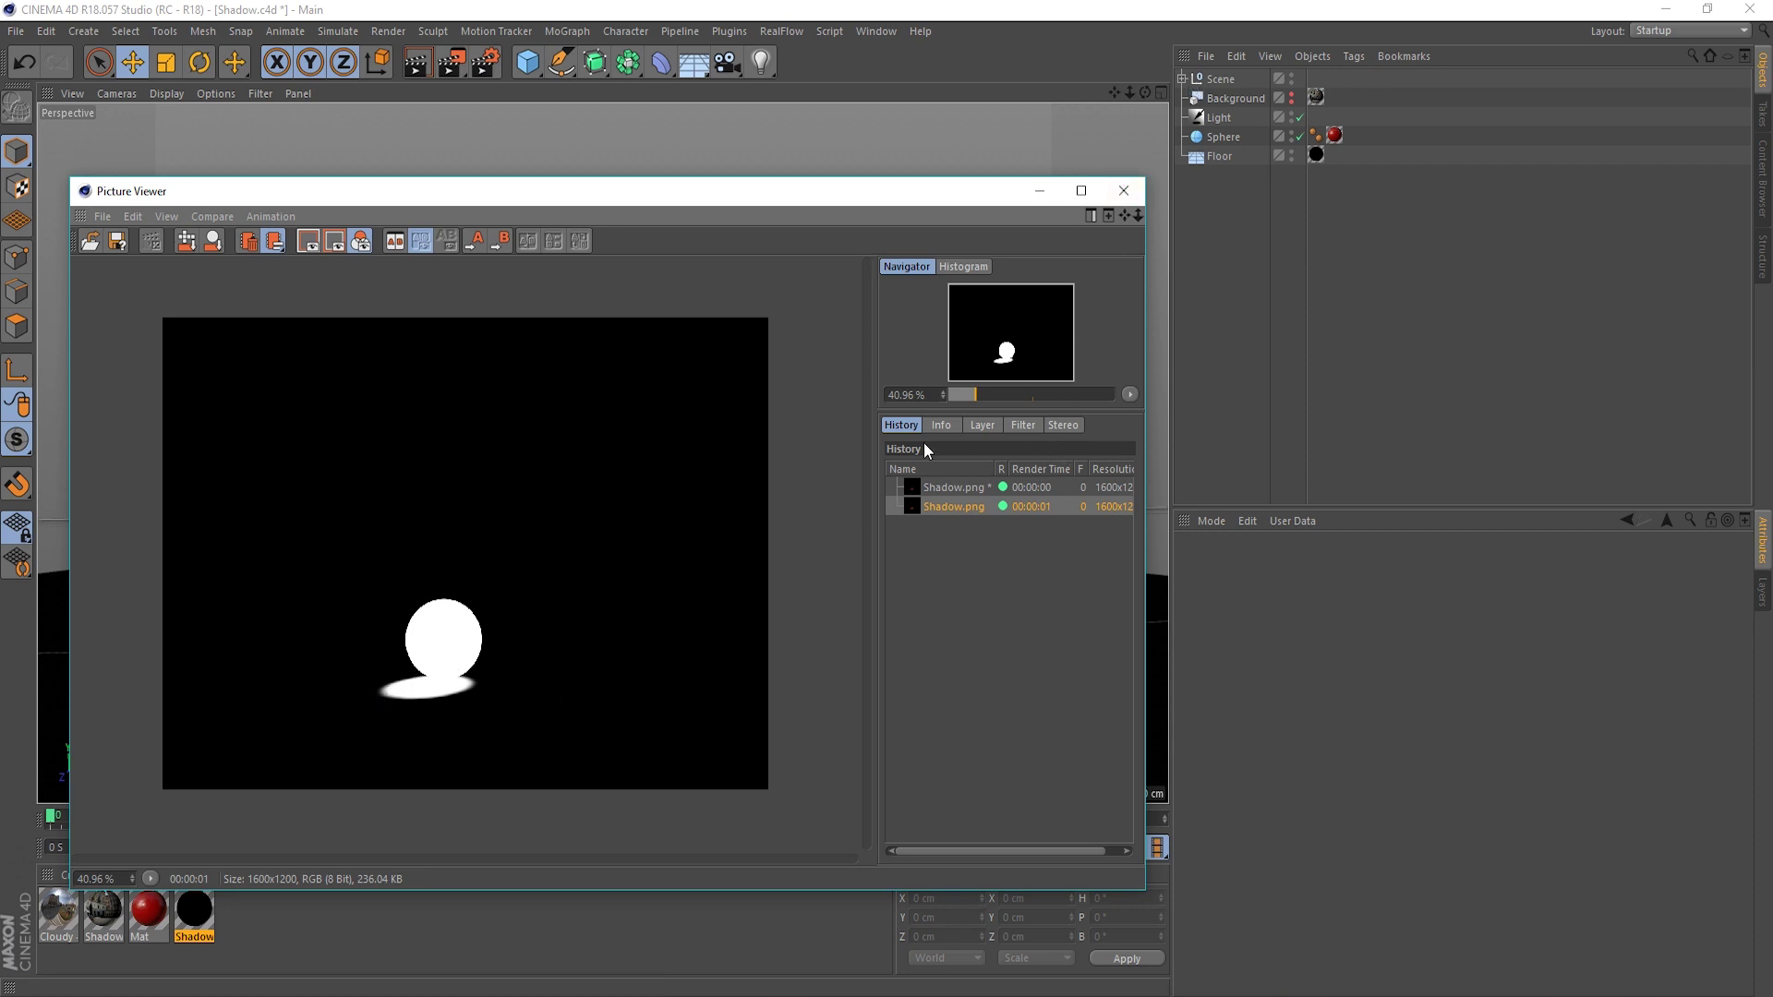
click(1124, 192)
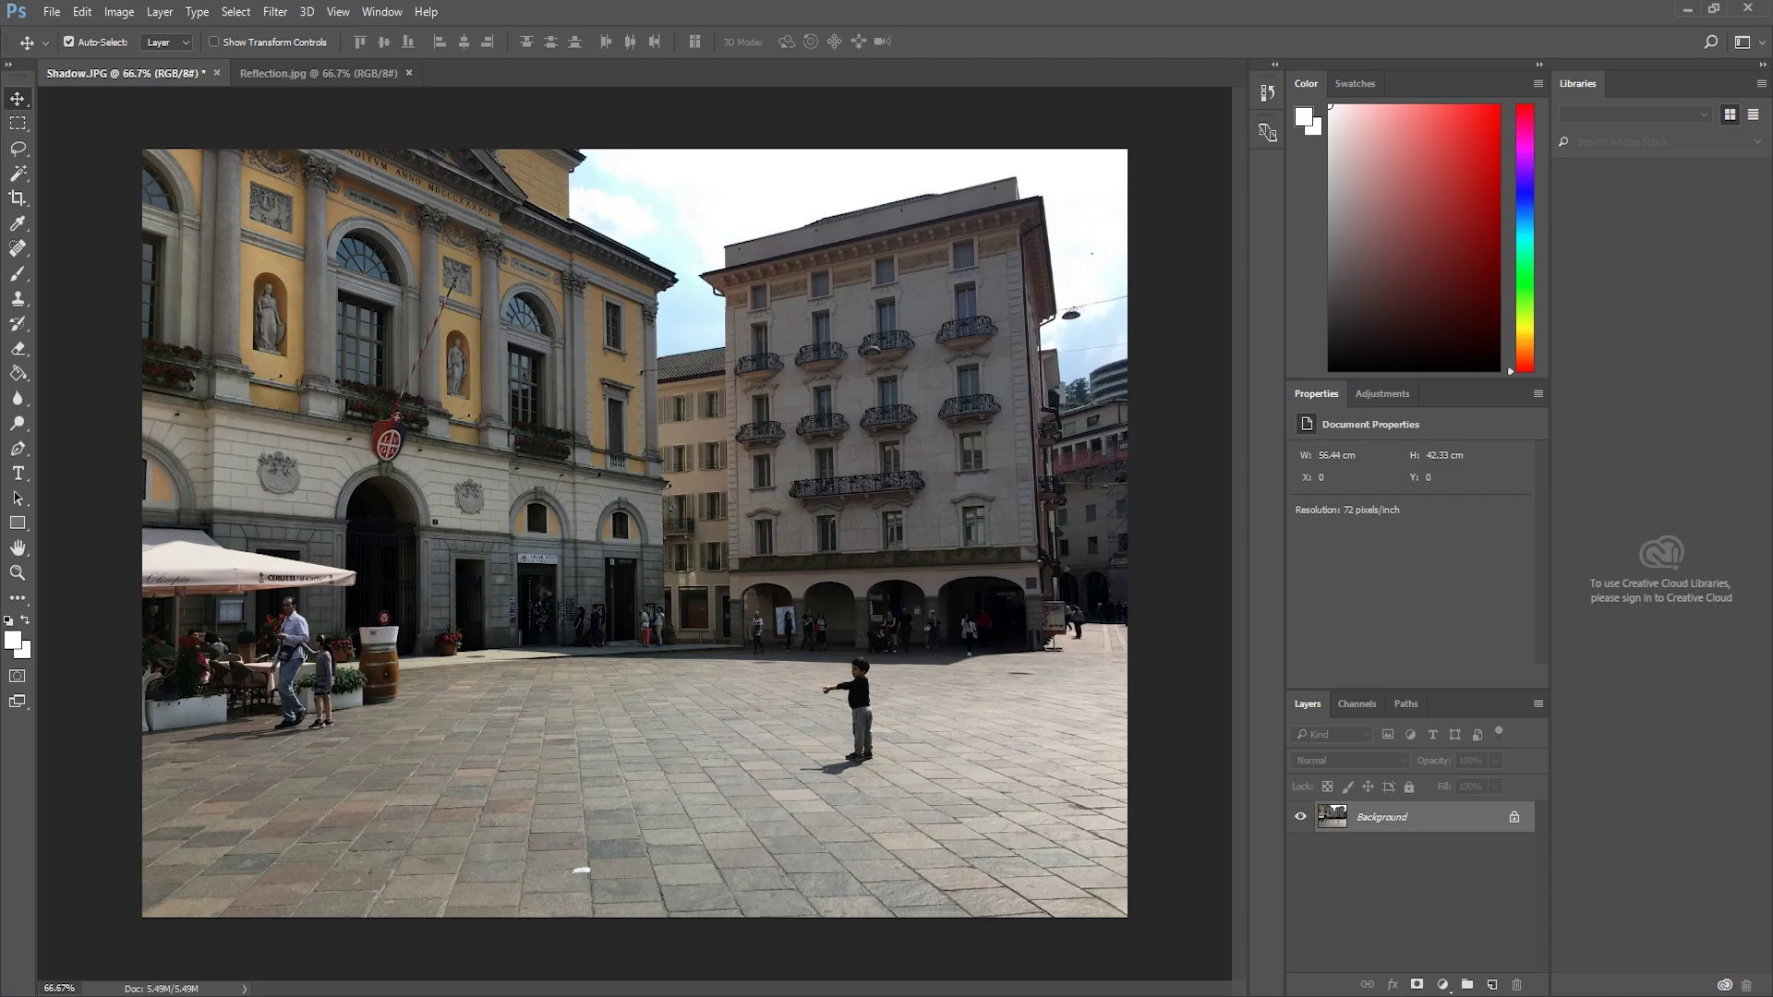
drag(1638, 379, 669, 676)
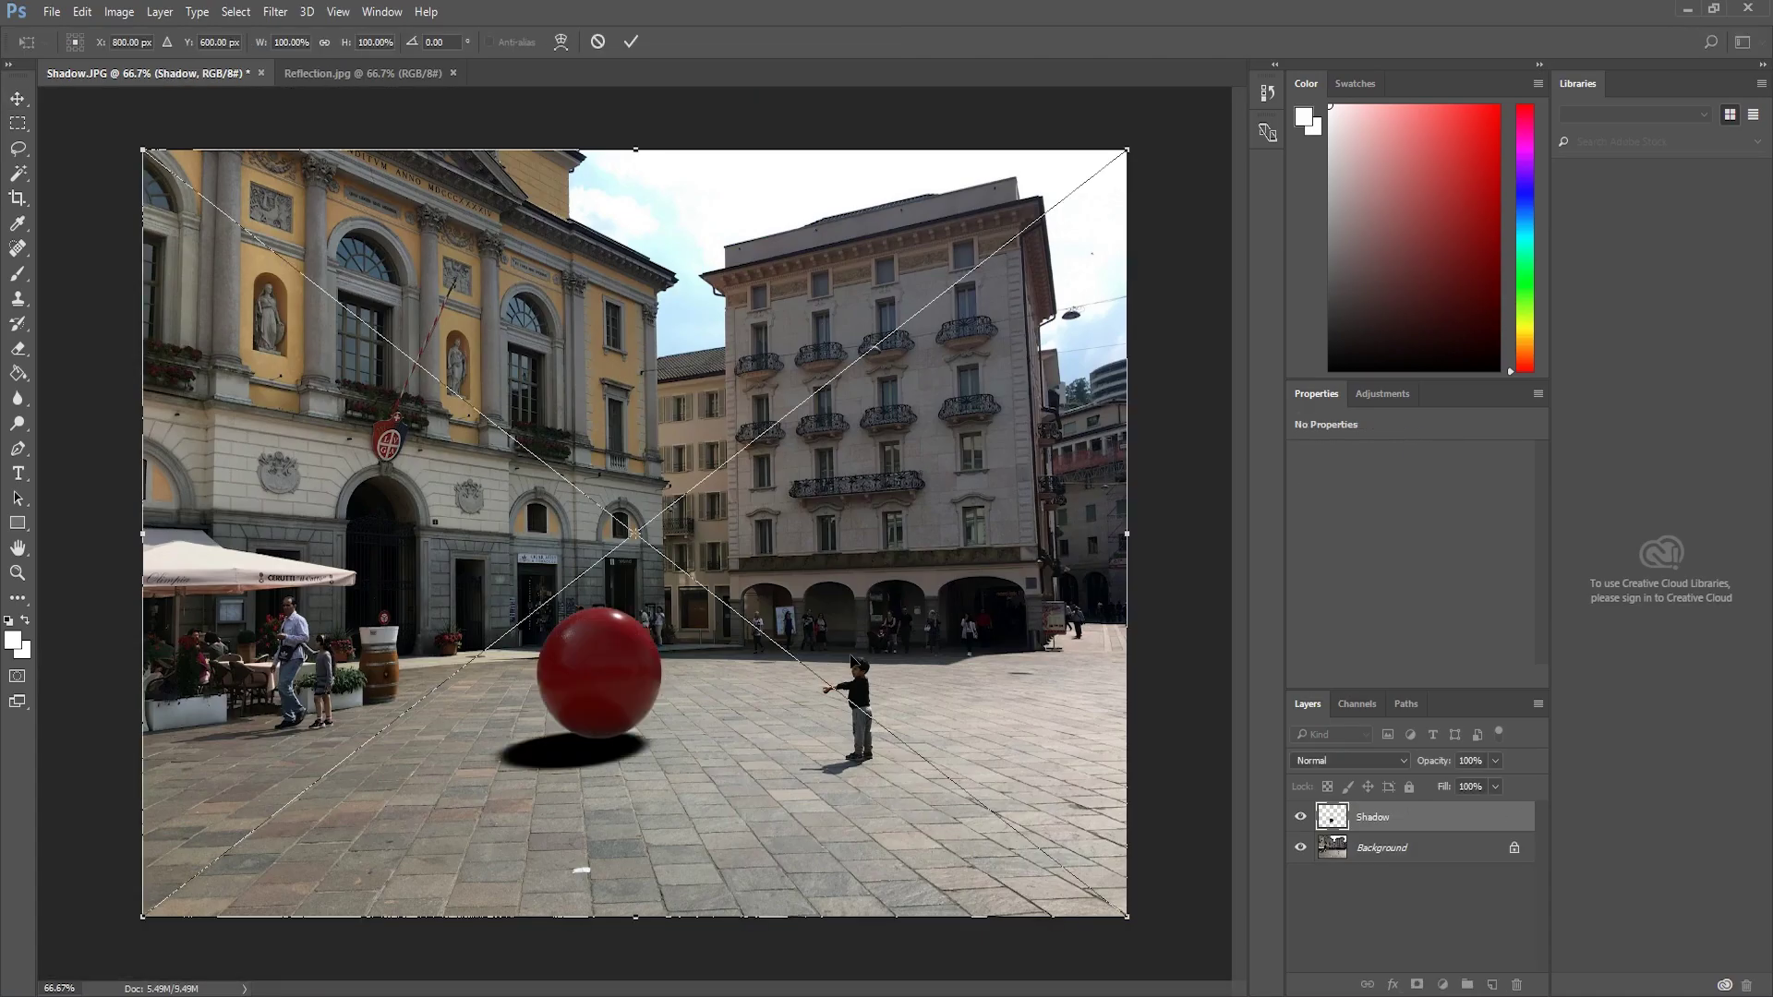
key(Return)
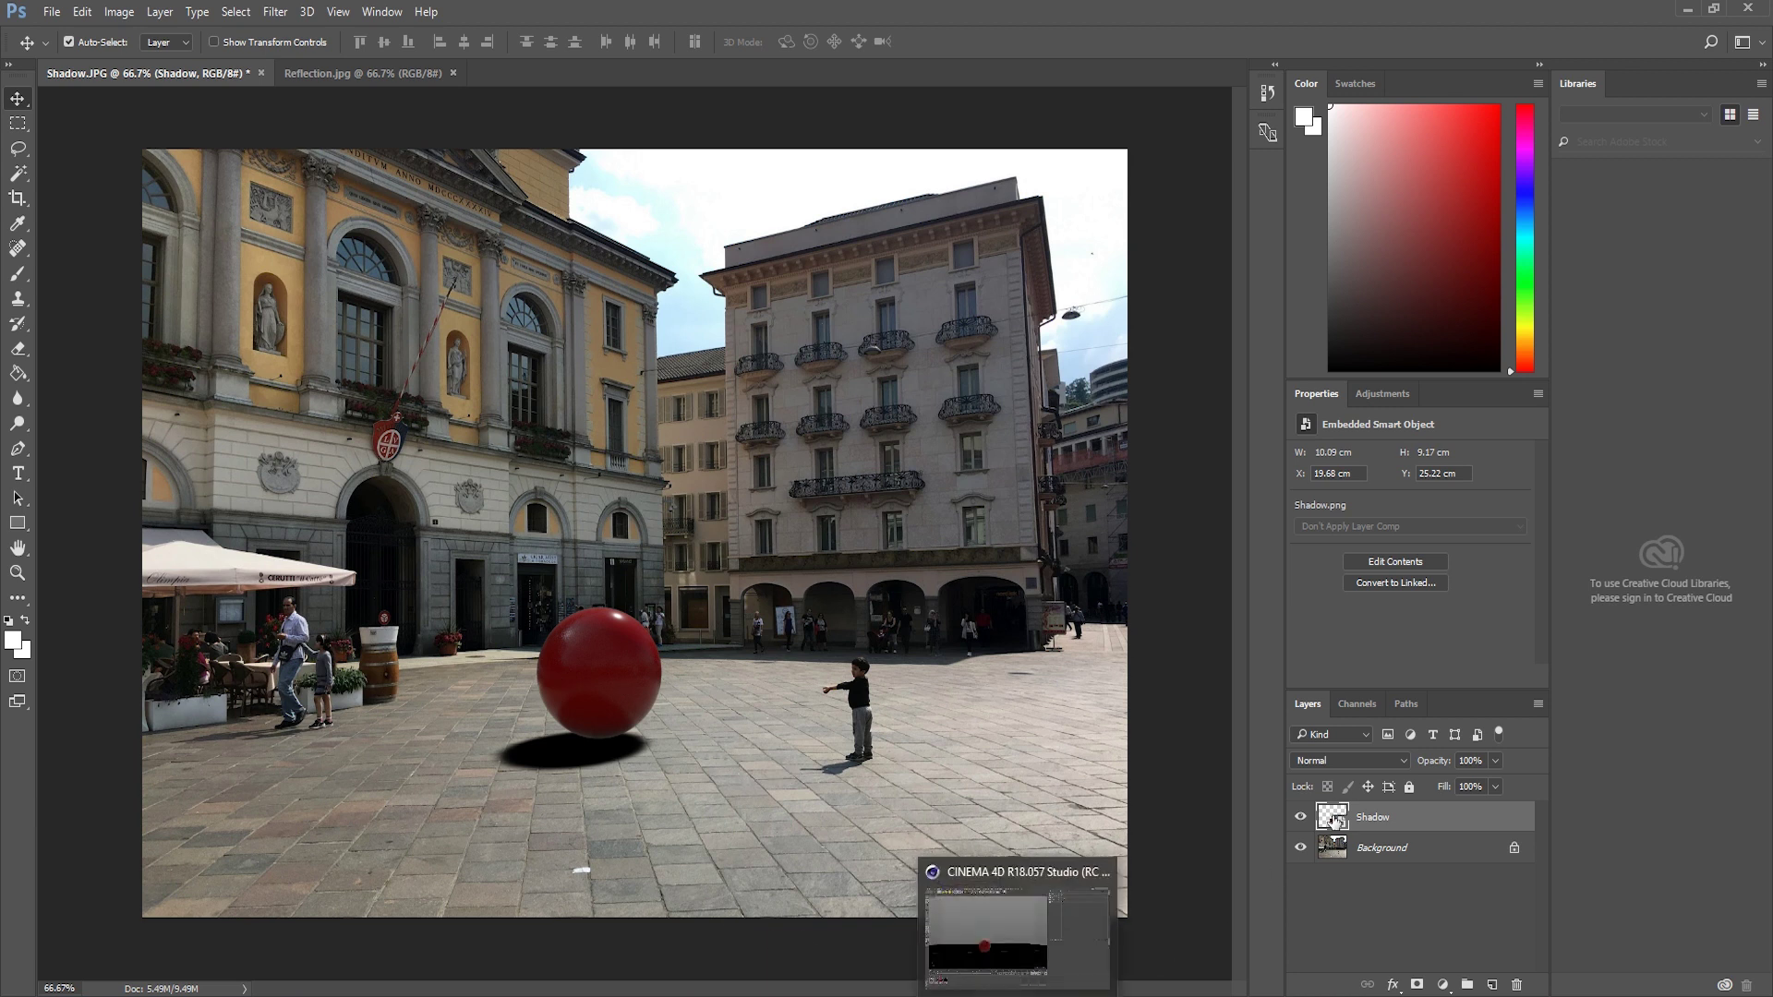
key(Delete)
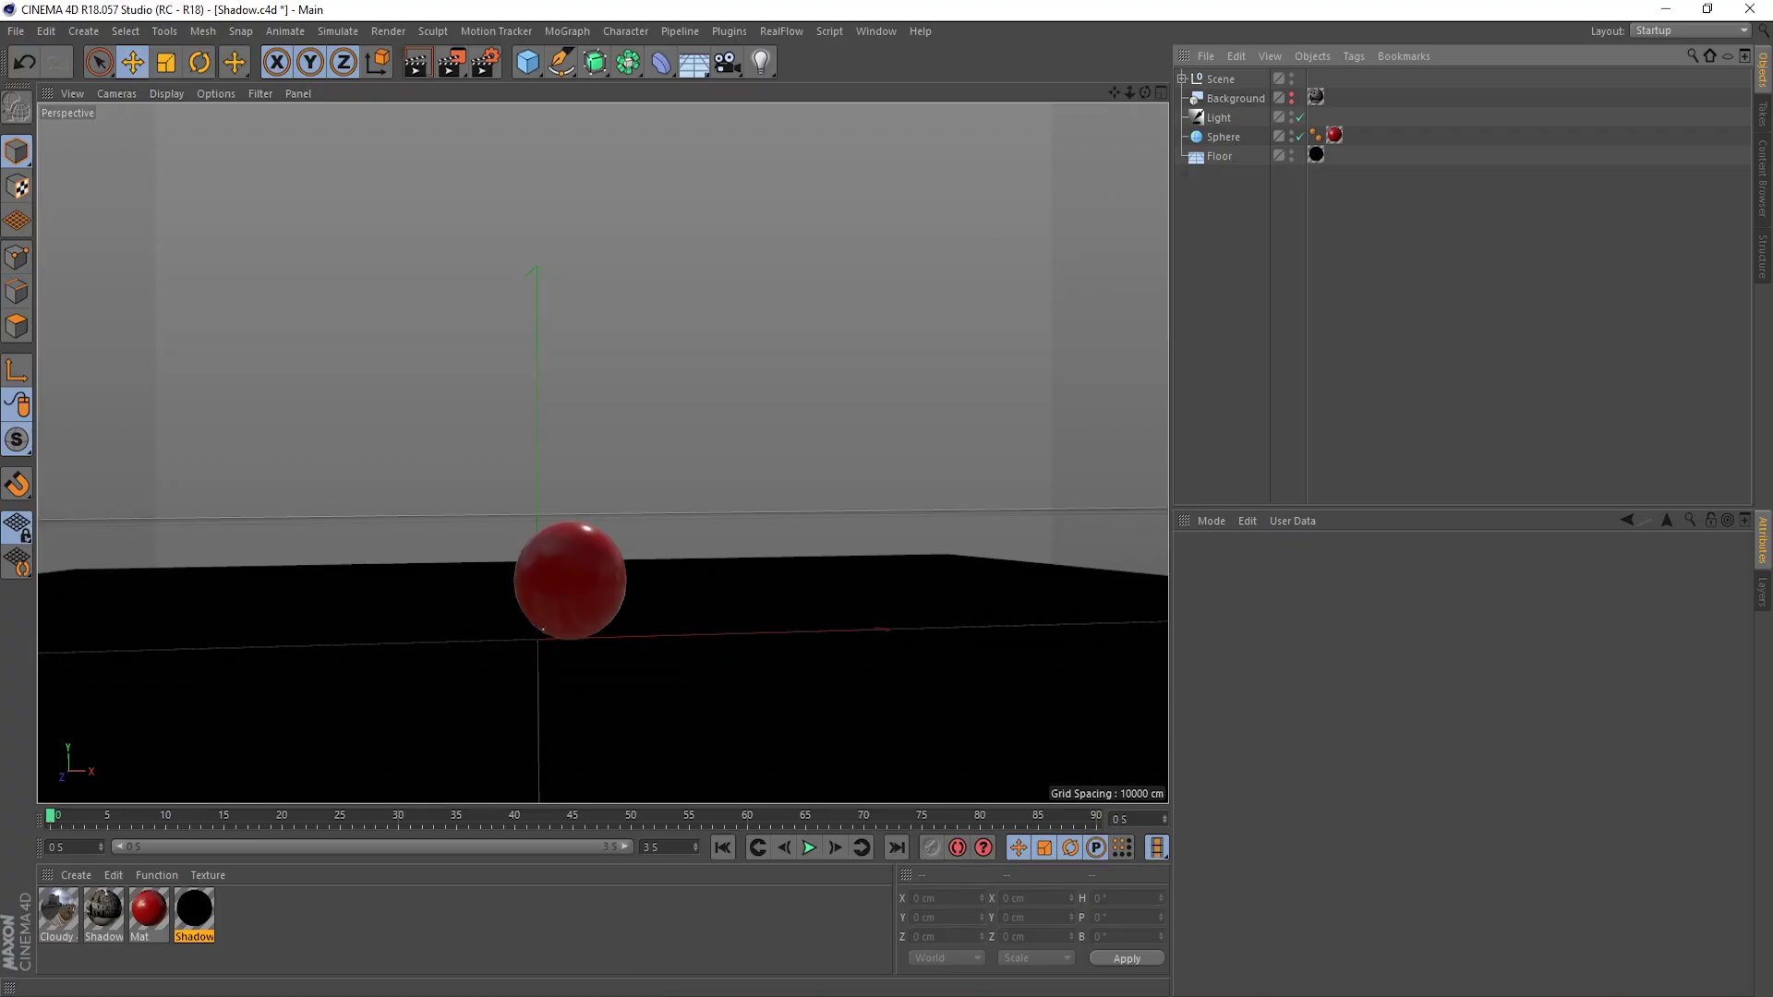
- Set the Shadow material's Shadow Strength to 50%
double_click(188, 922)
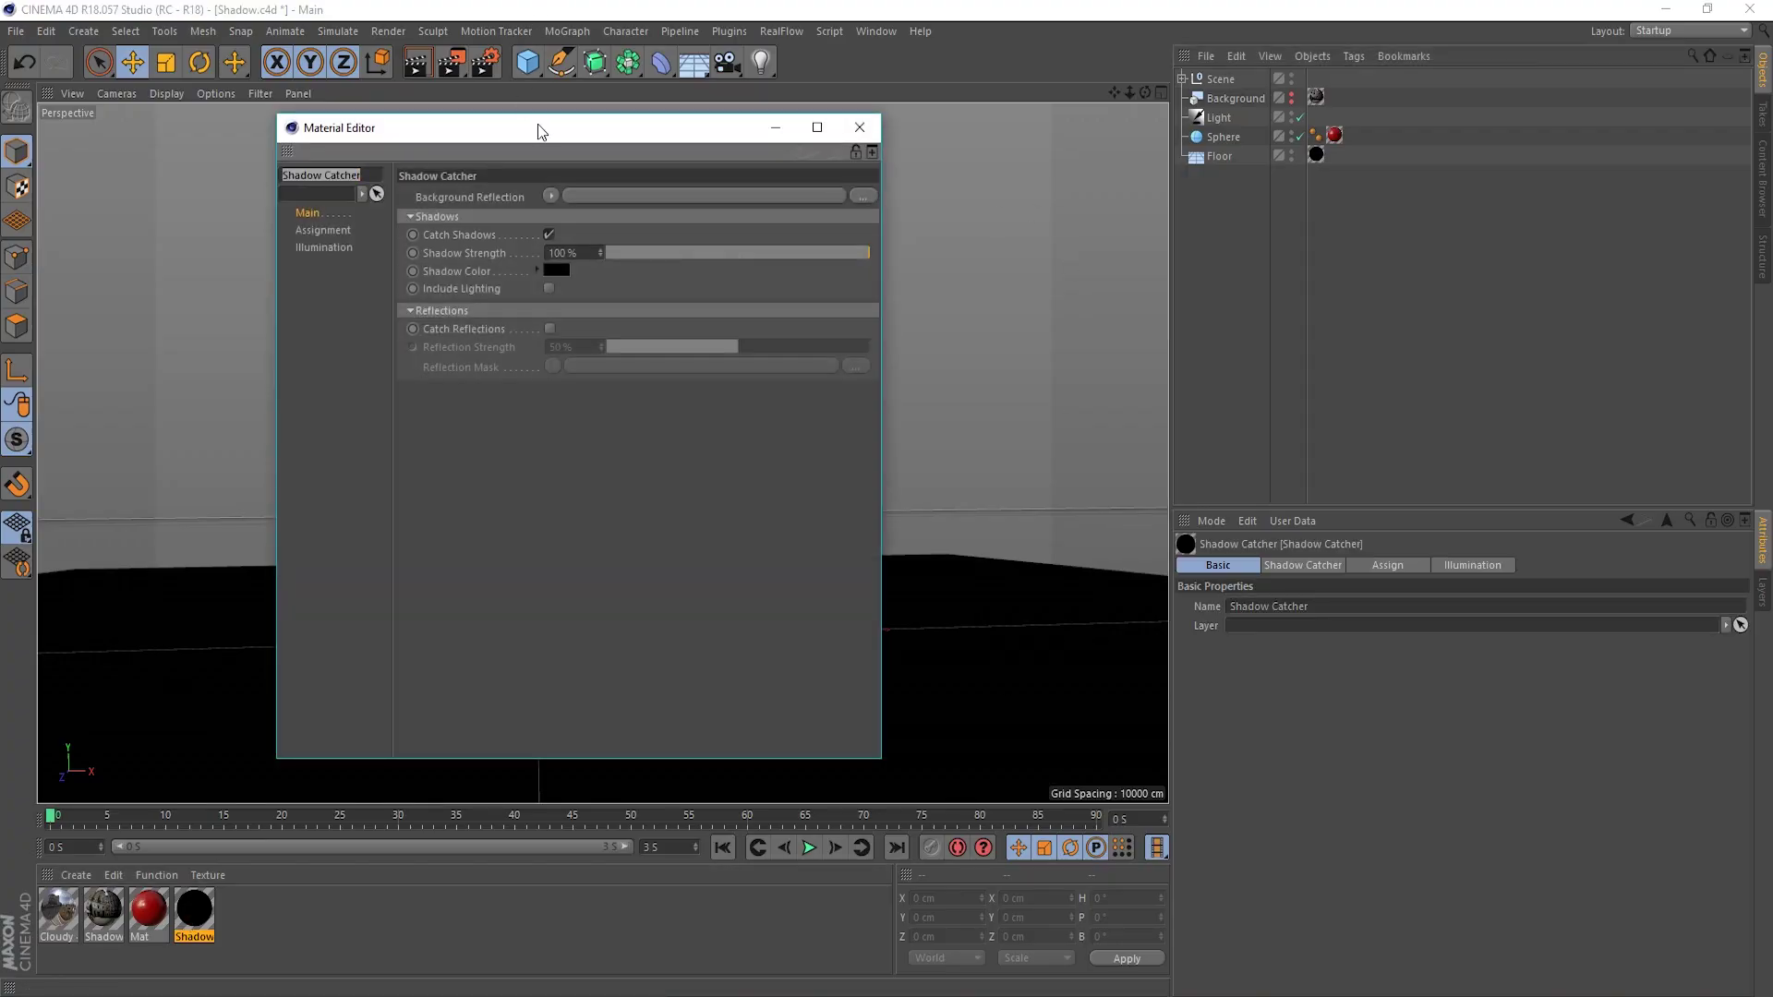
drag(538, 130, 1014, 191)
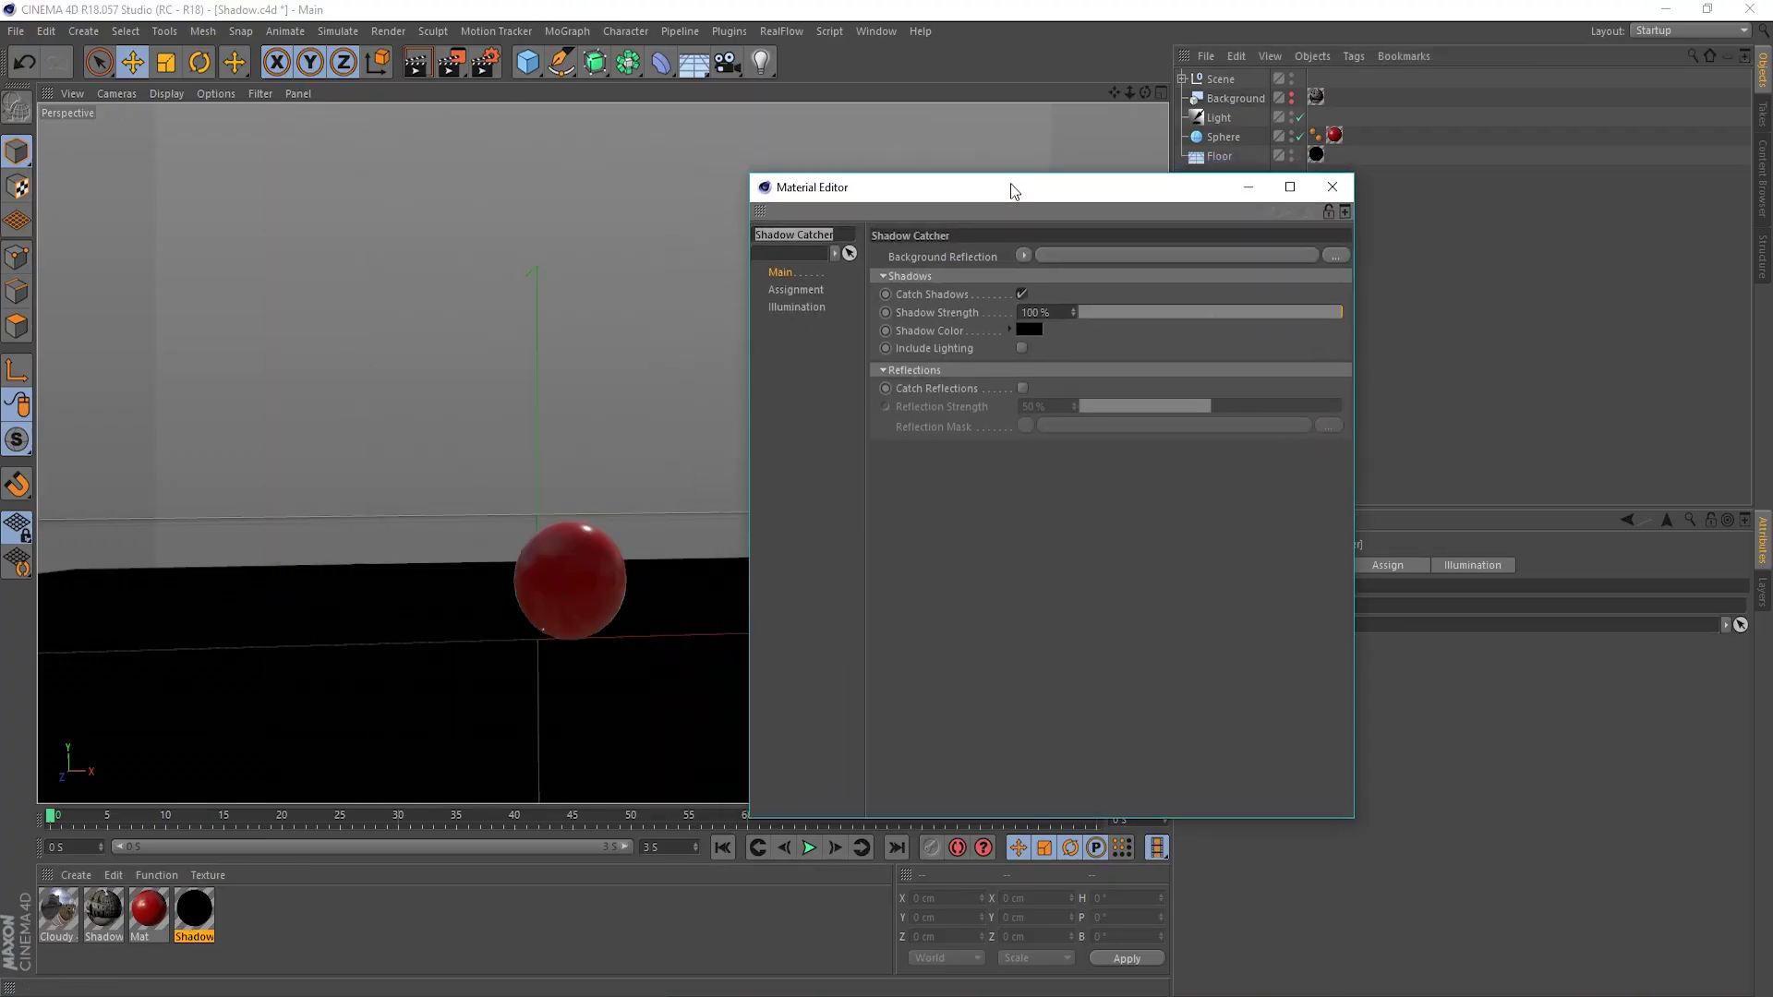
click(1212, 313)
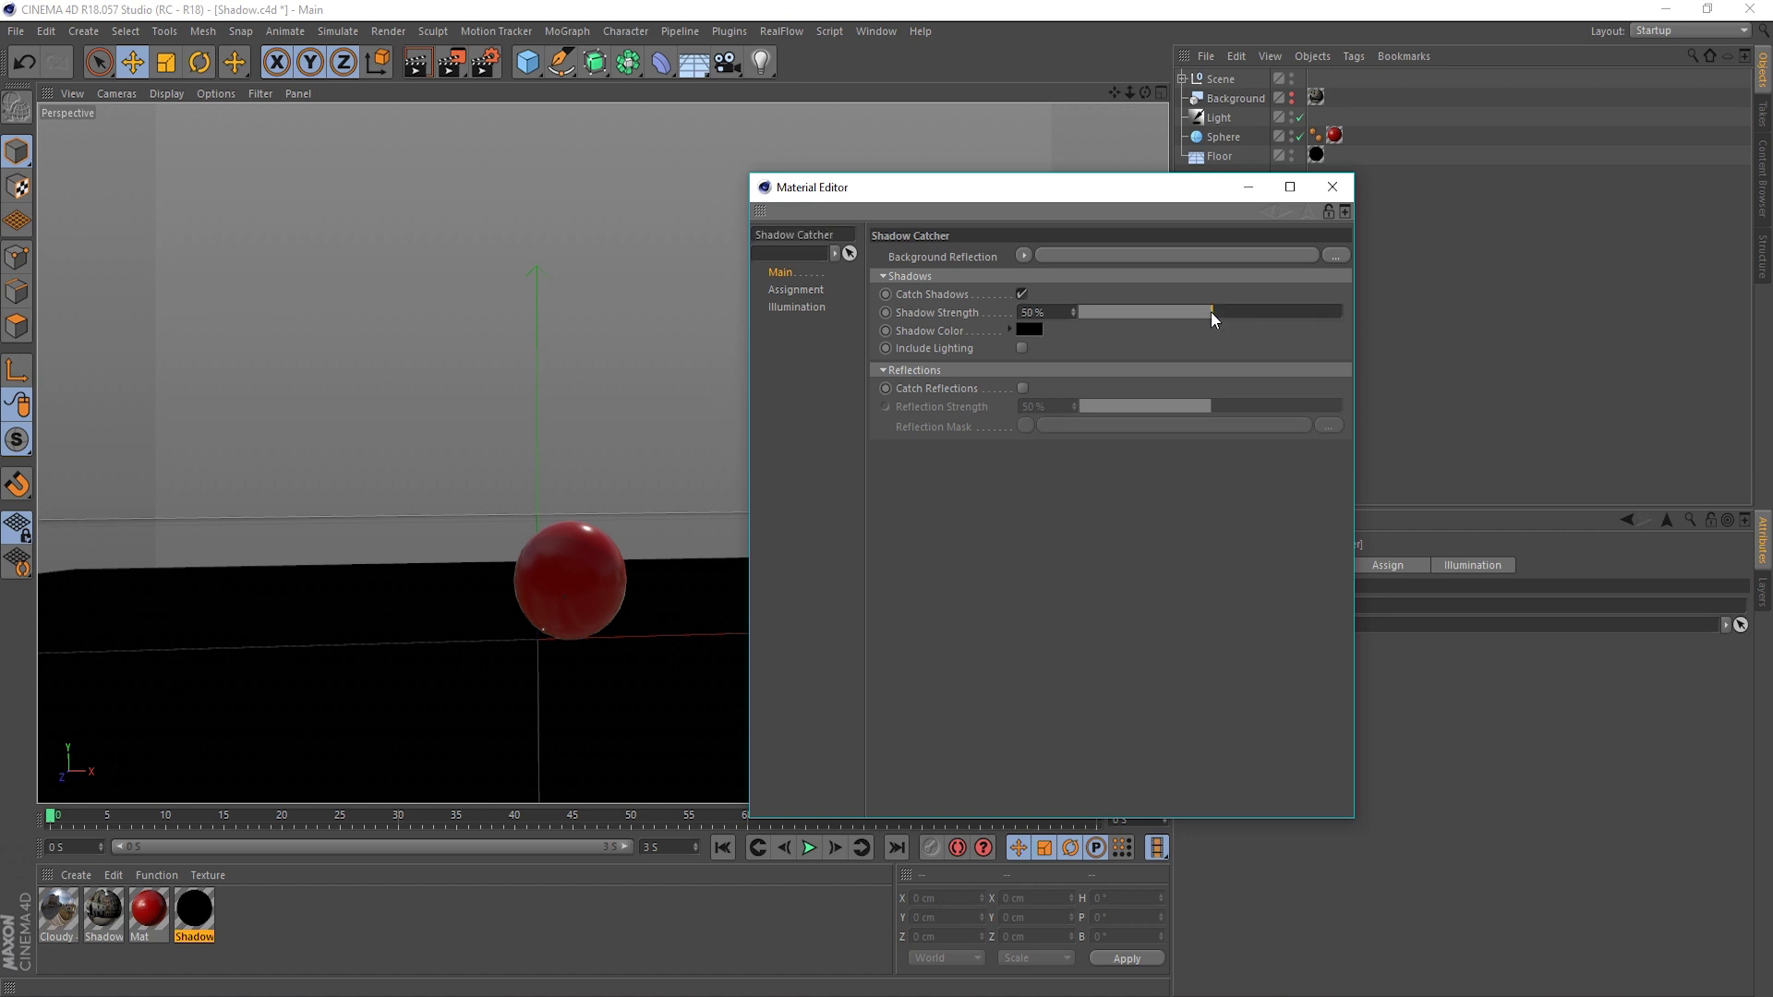
- Re-render over Shadow.png, compare it with the previous brighter-shadow render, and close the viewer
click(450, 62)
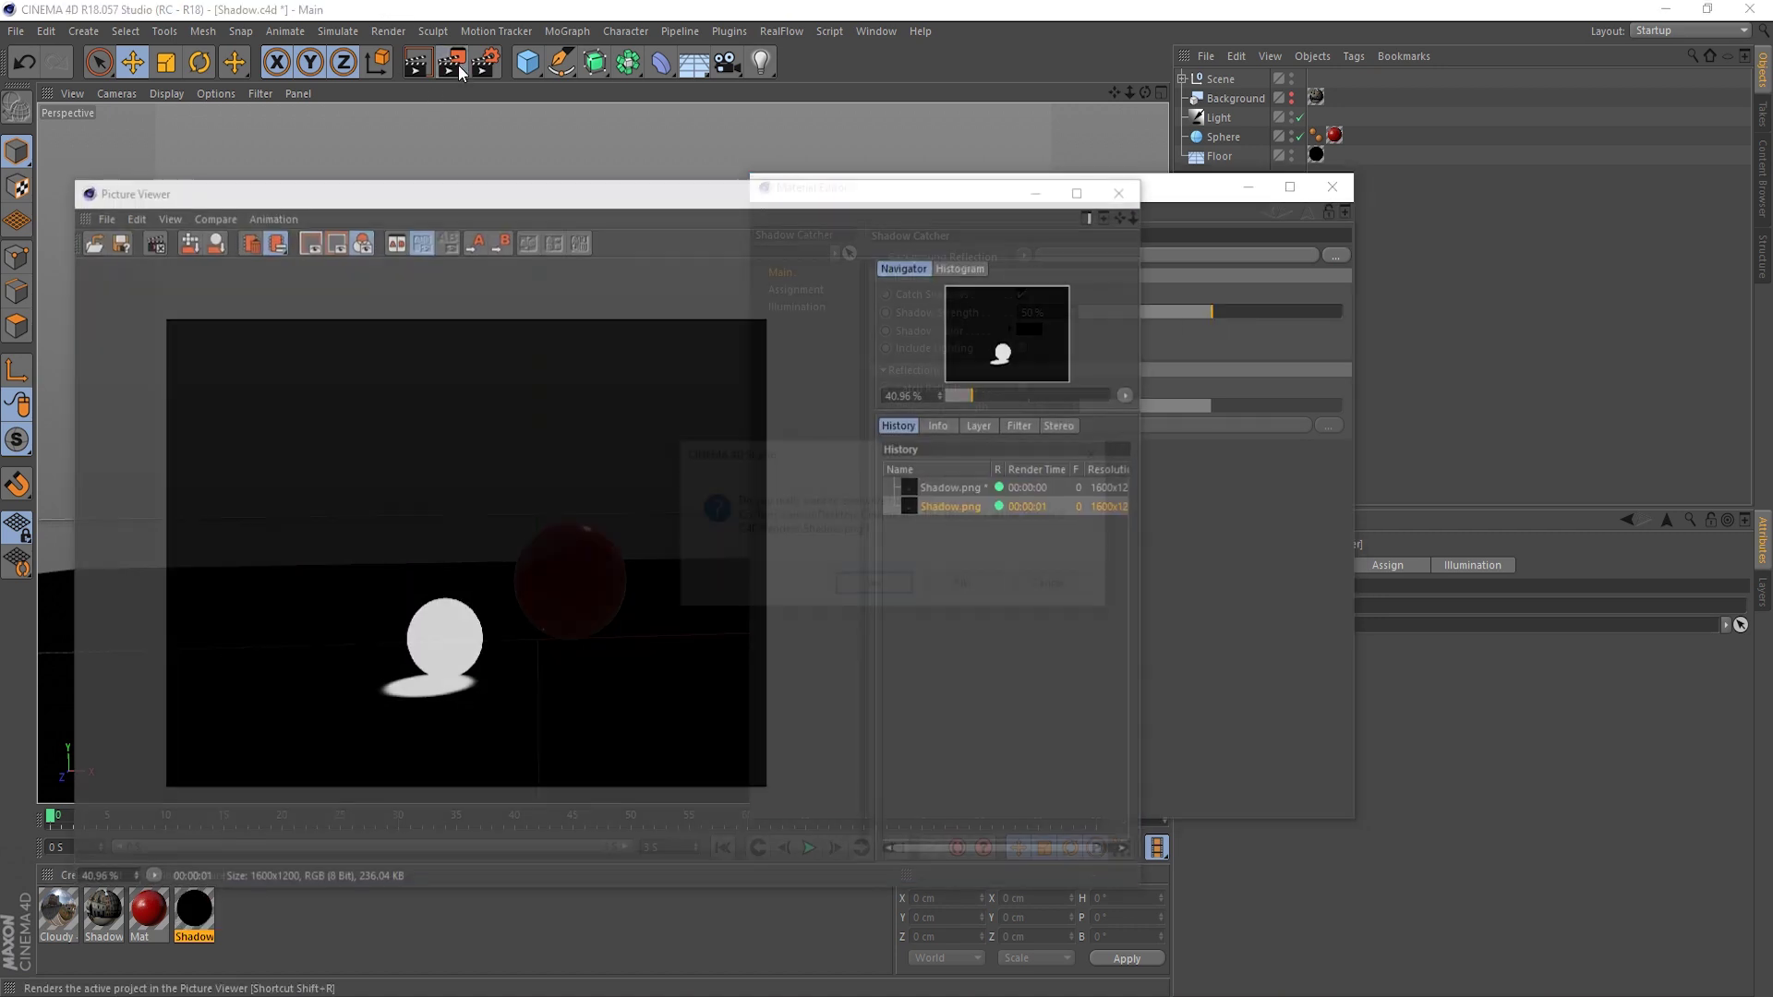
click(868, 586)
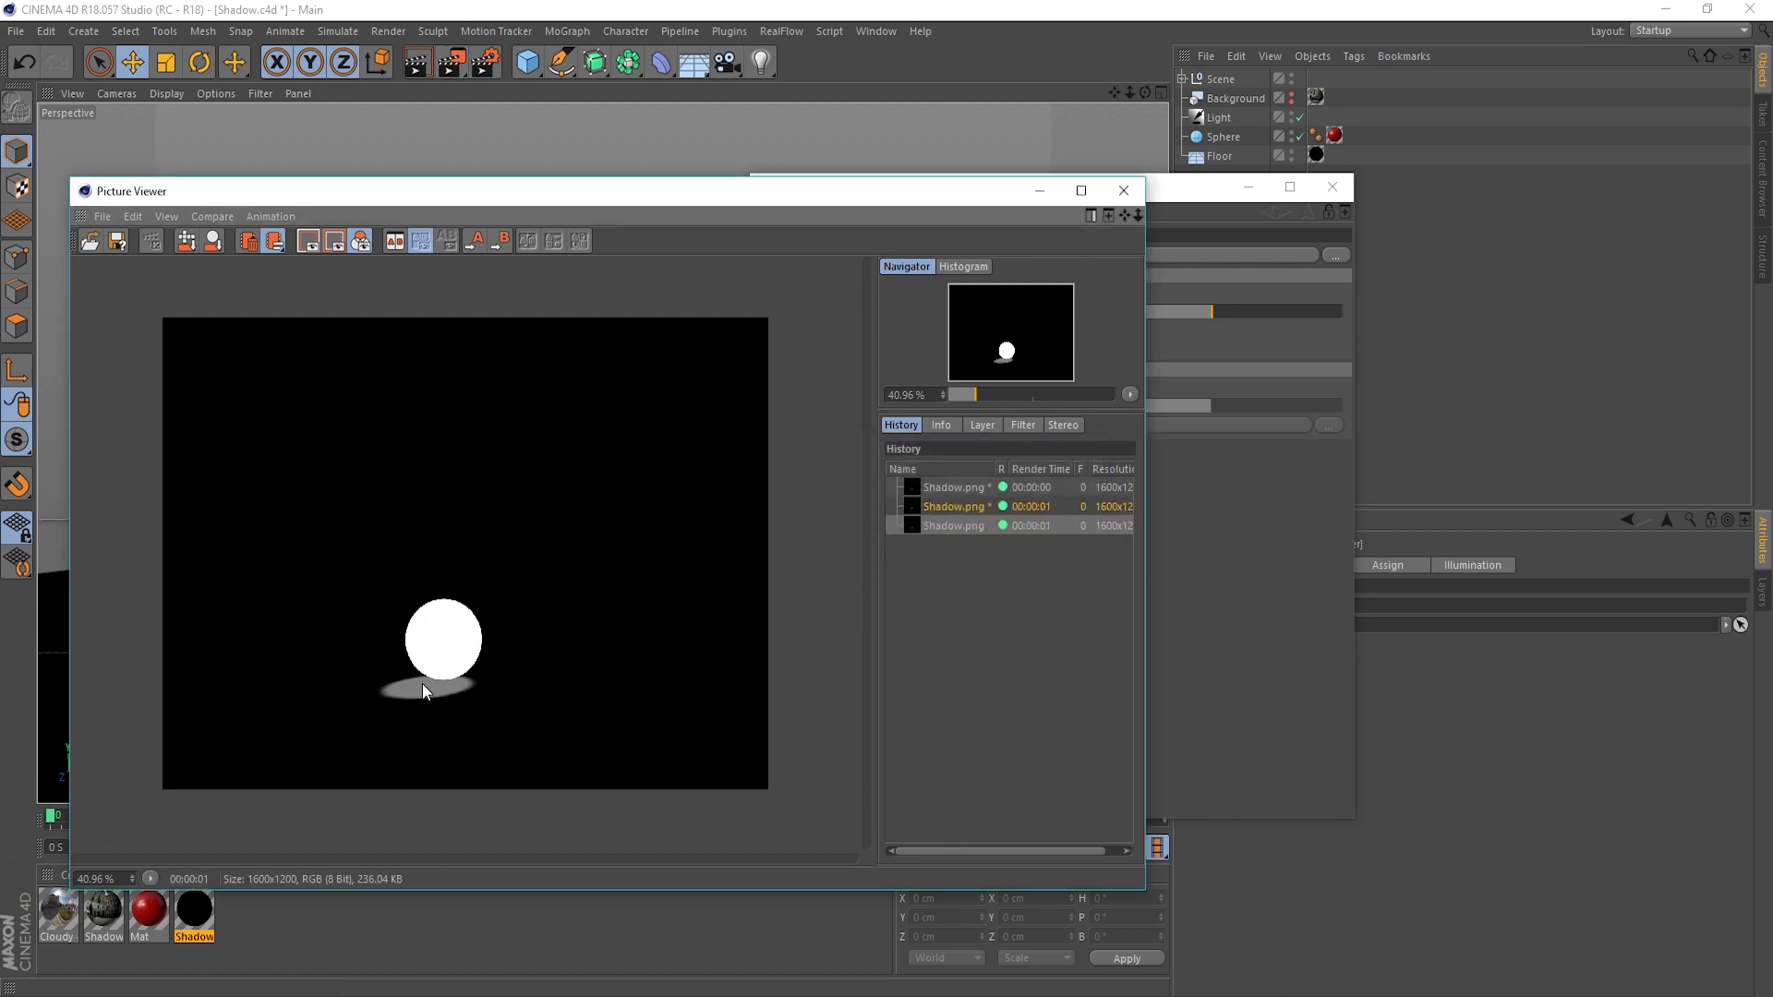
click(947, 509)
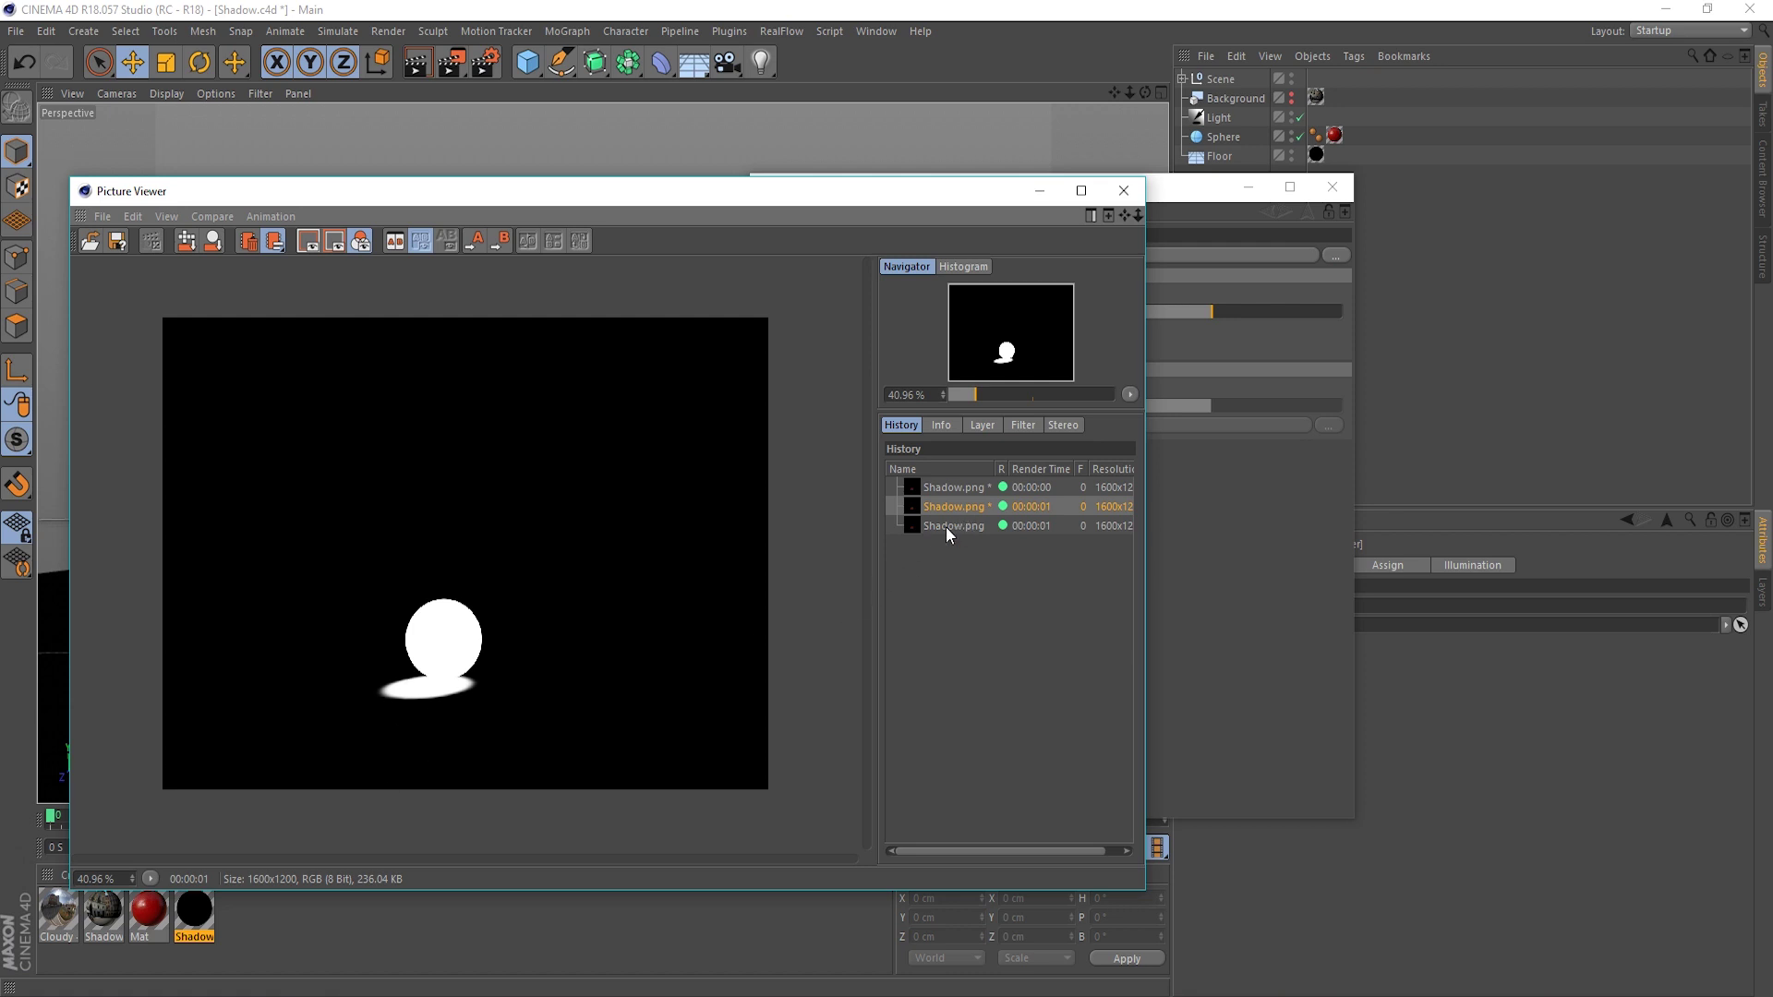
click(947, 528)
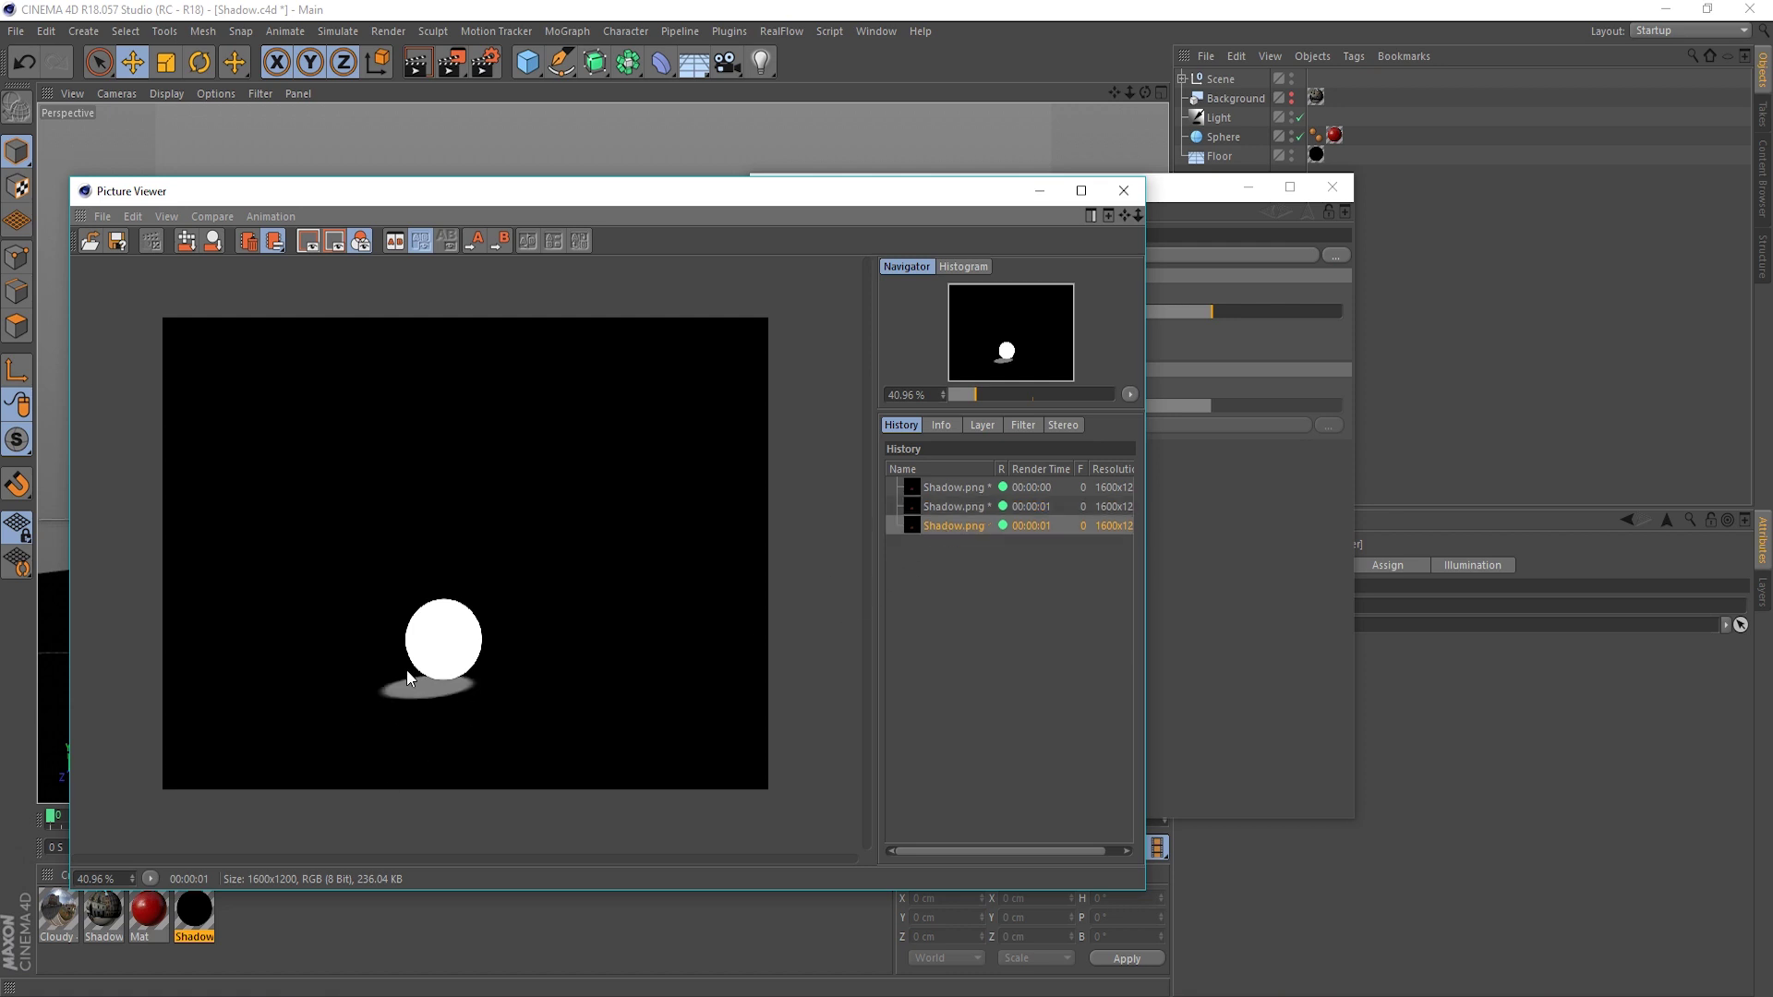
click(1123, 192)
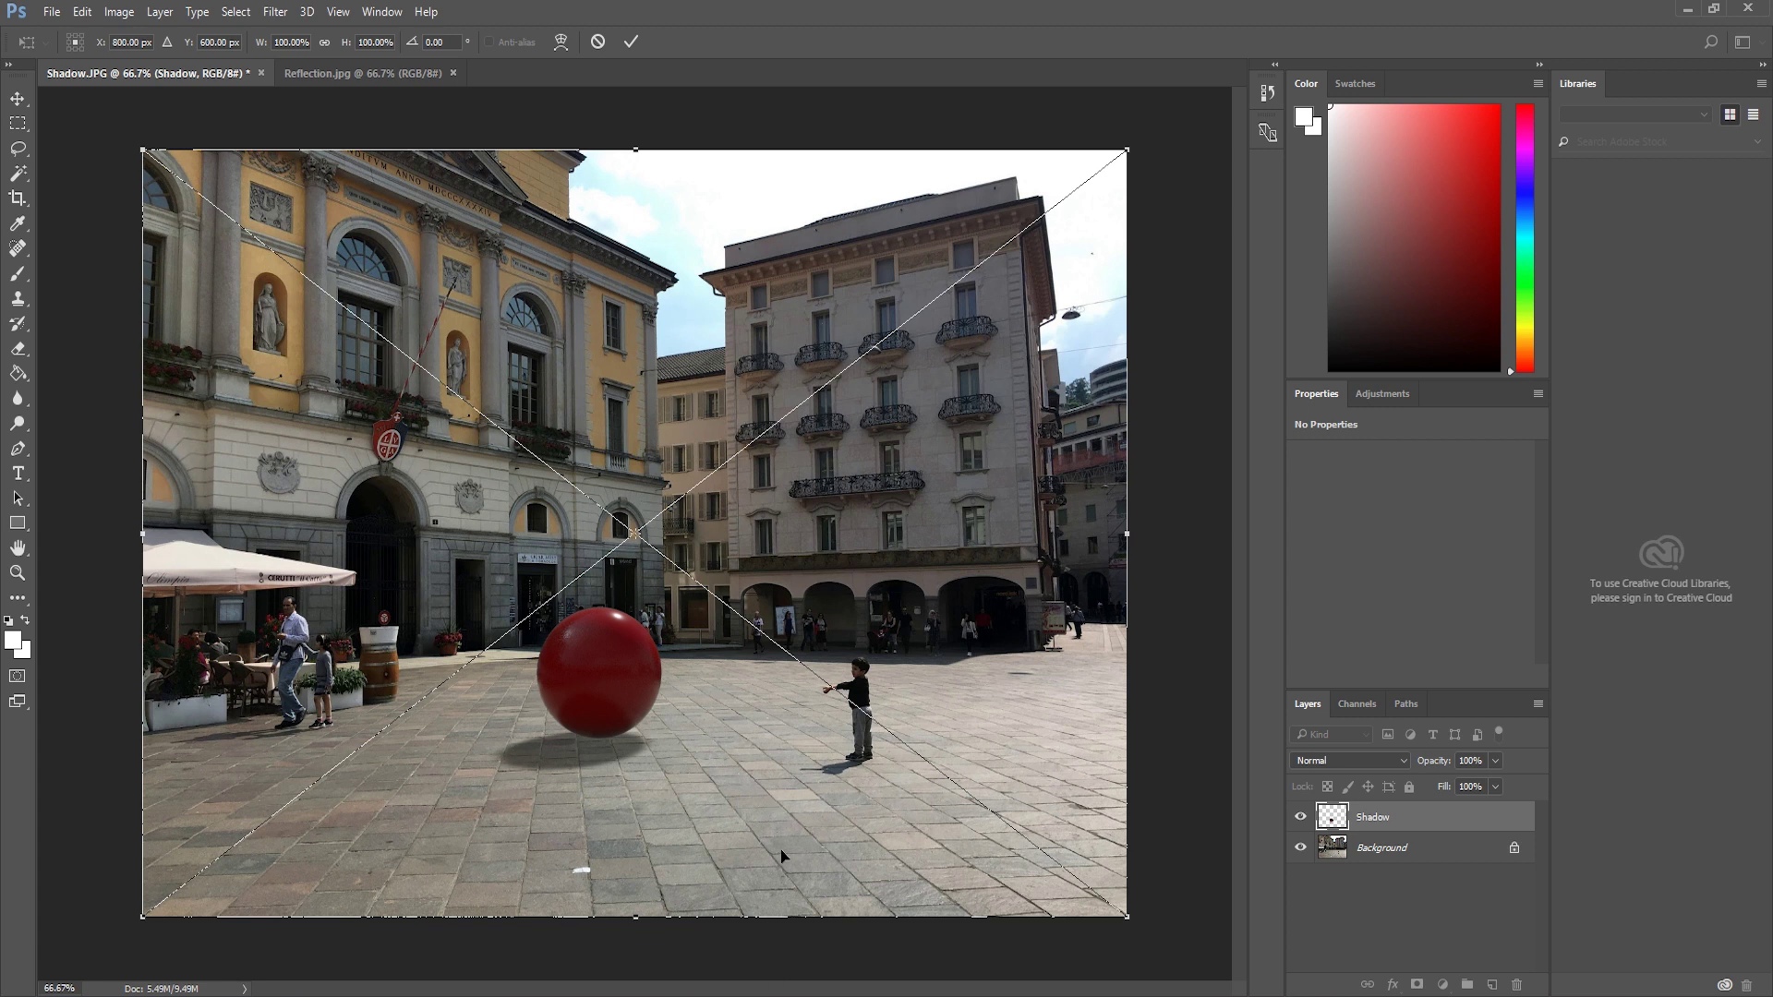
key(Return)
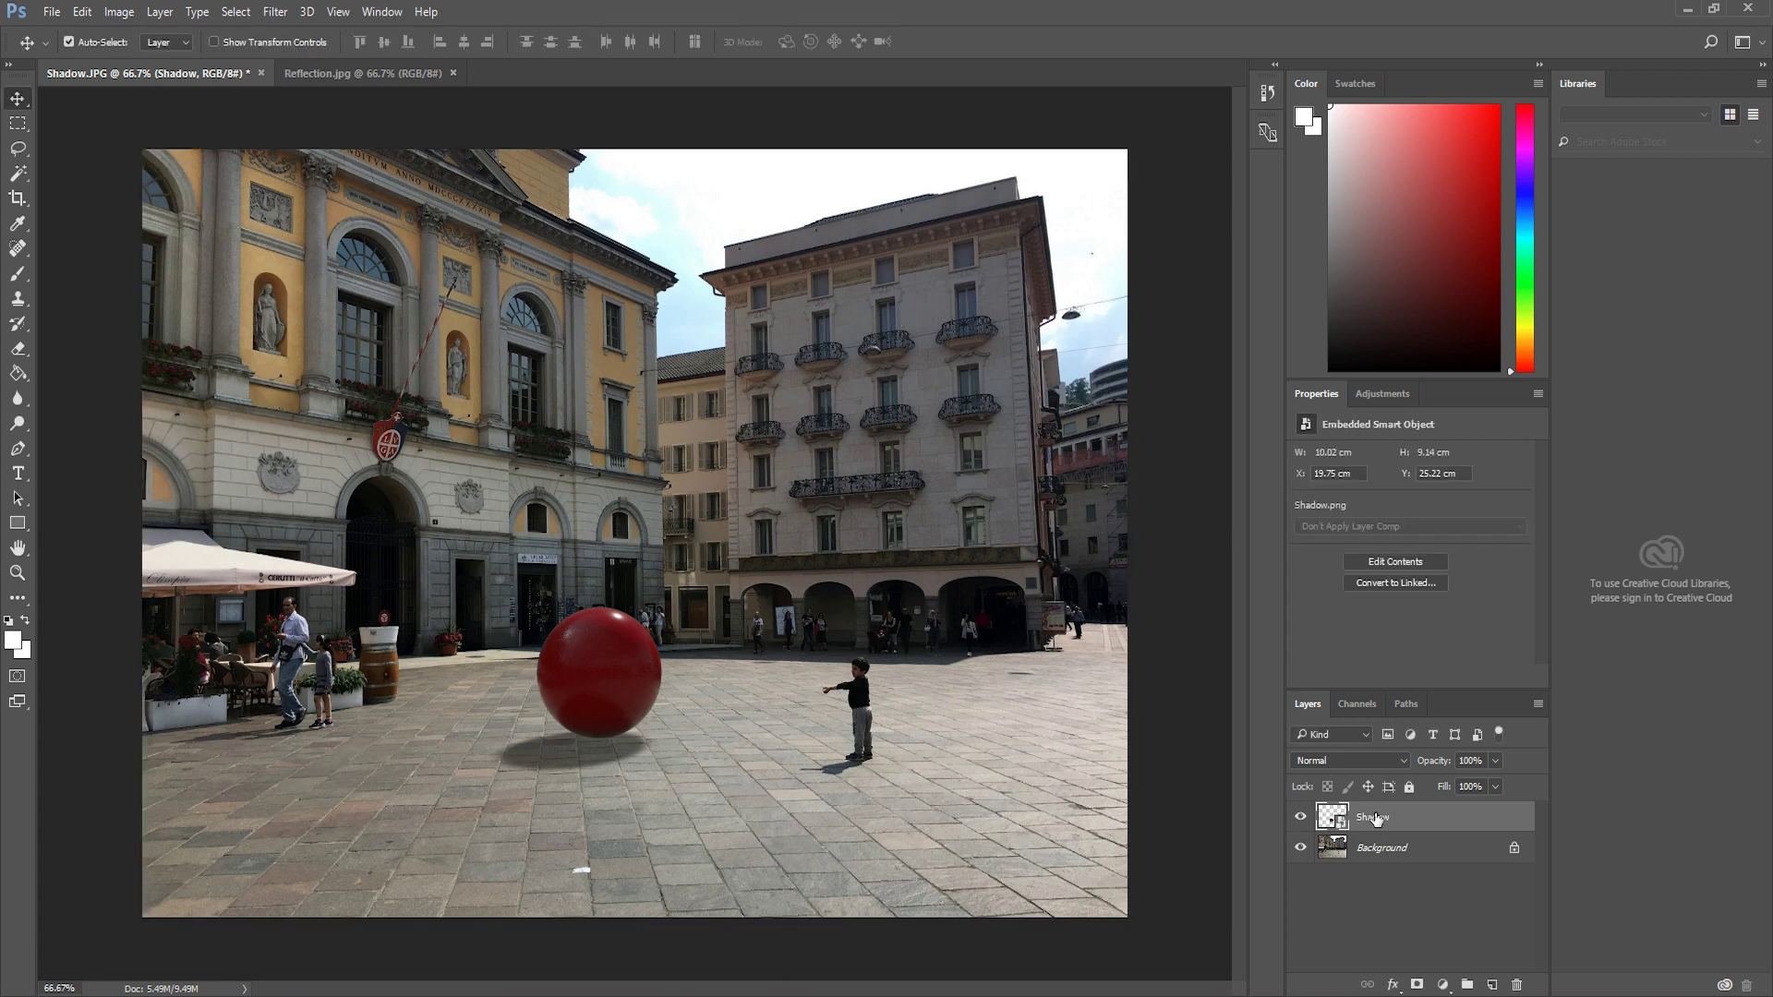
key(Delete)
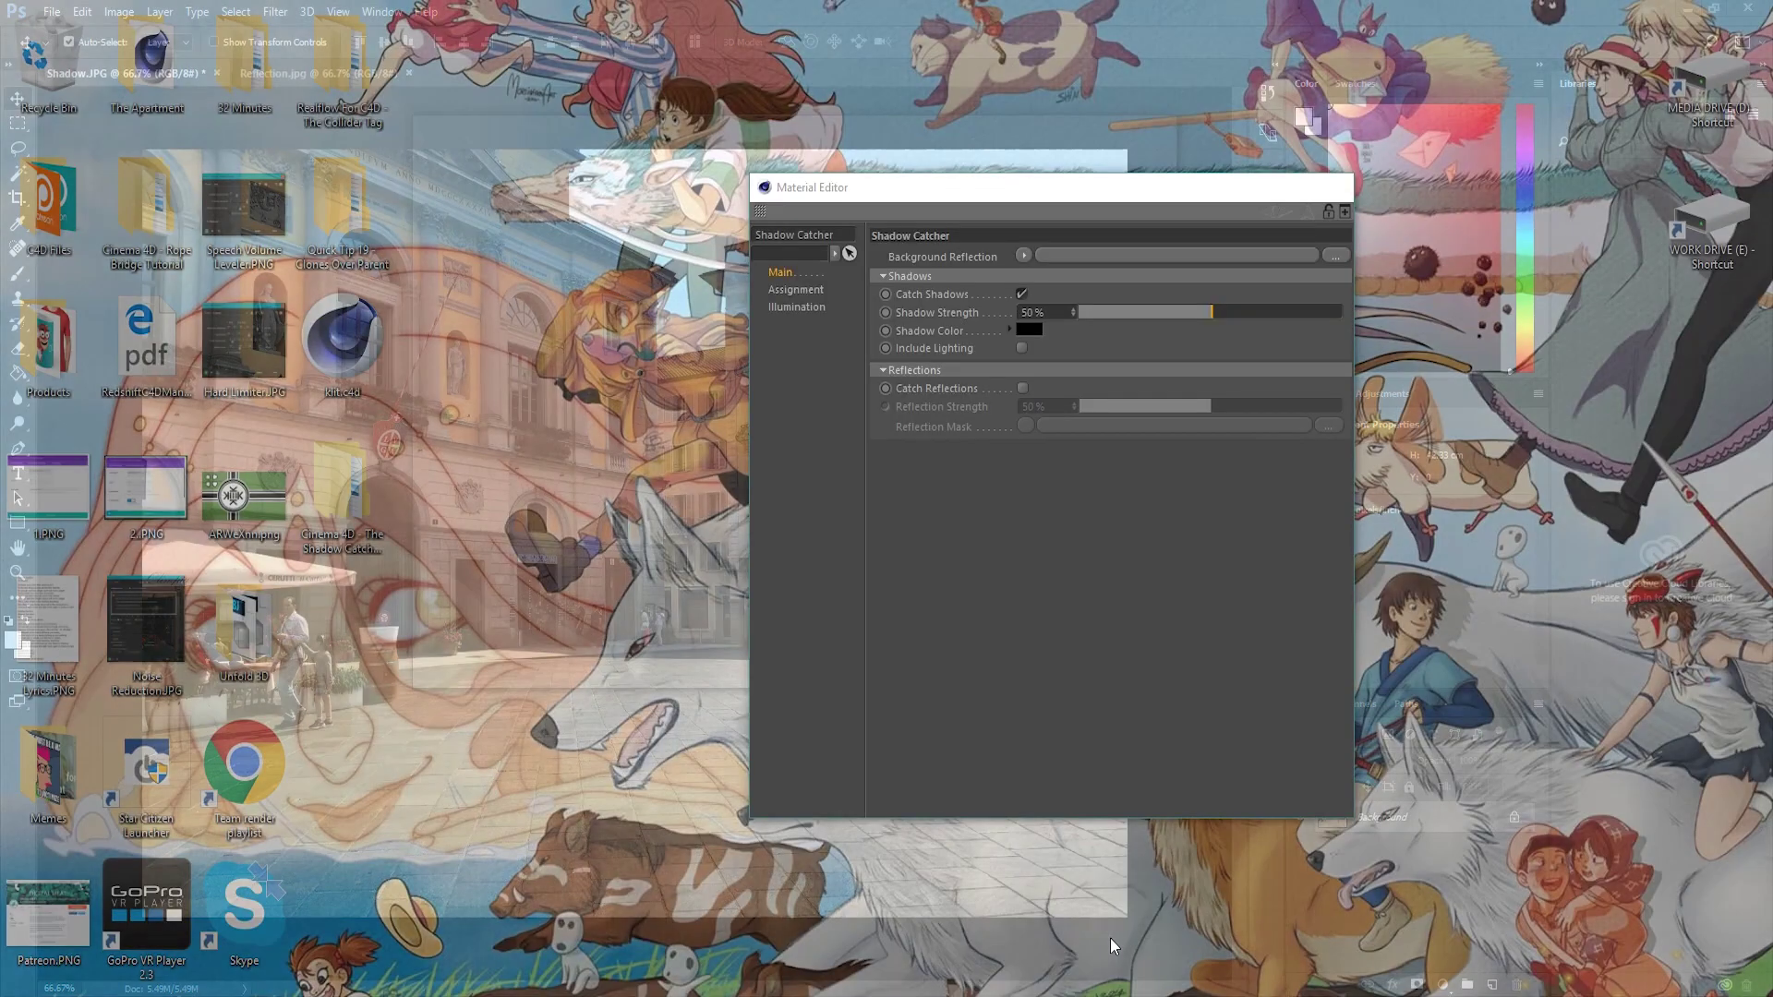
- Raise Shadow Strength to 85% and re-render, overwriting Shadow.png
click(1110, 938)
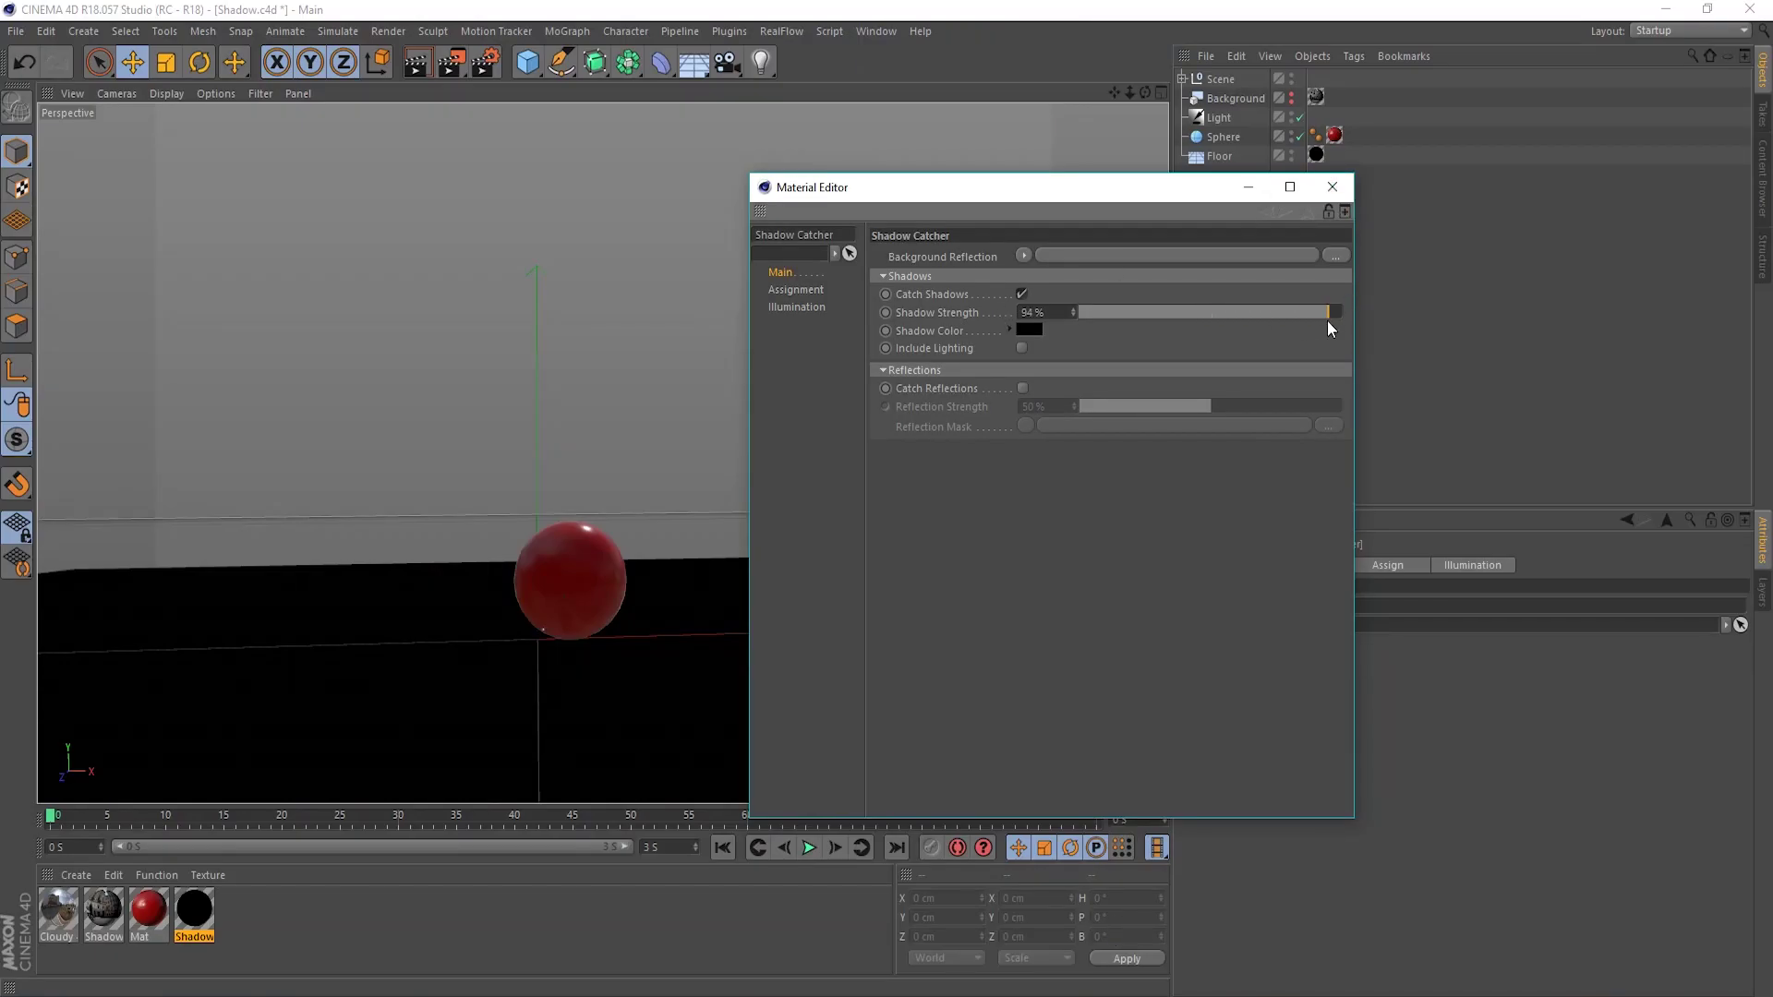
drag(1329, 323, 1367, 320)
click(451, 64)
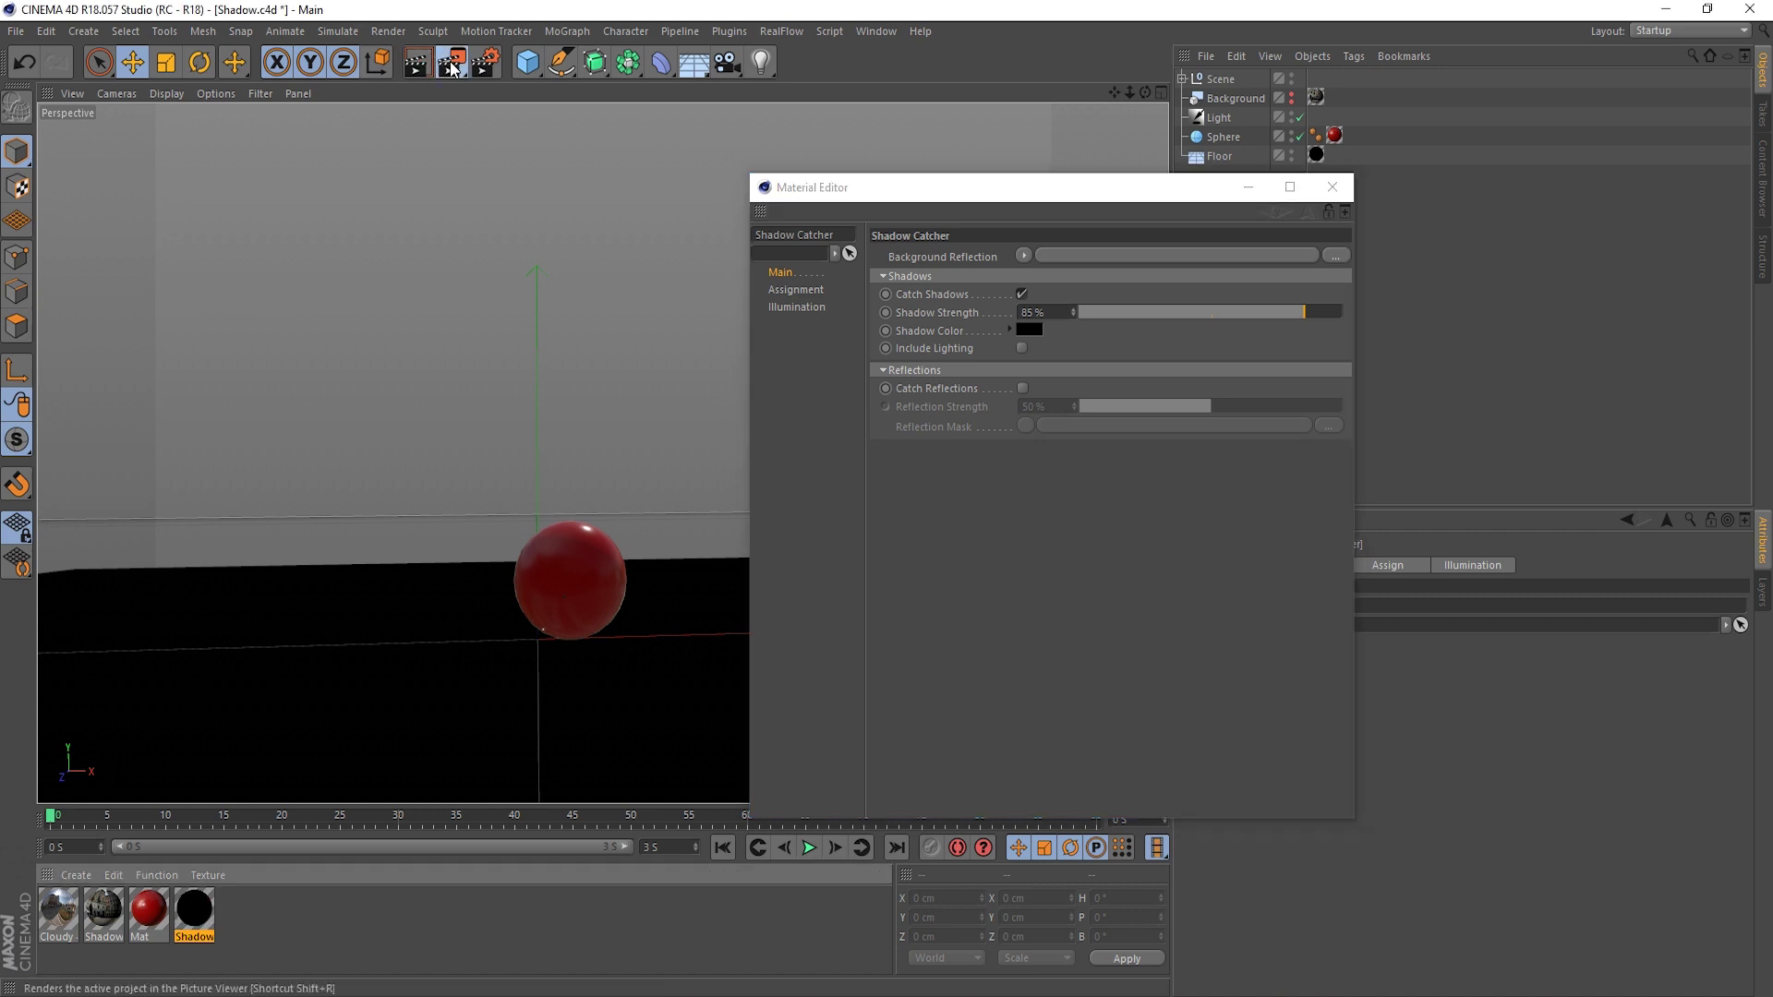
click(852, 582)
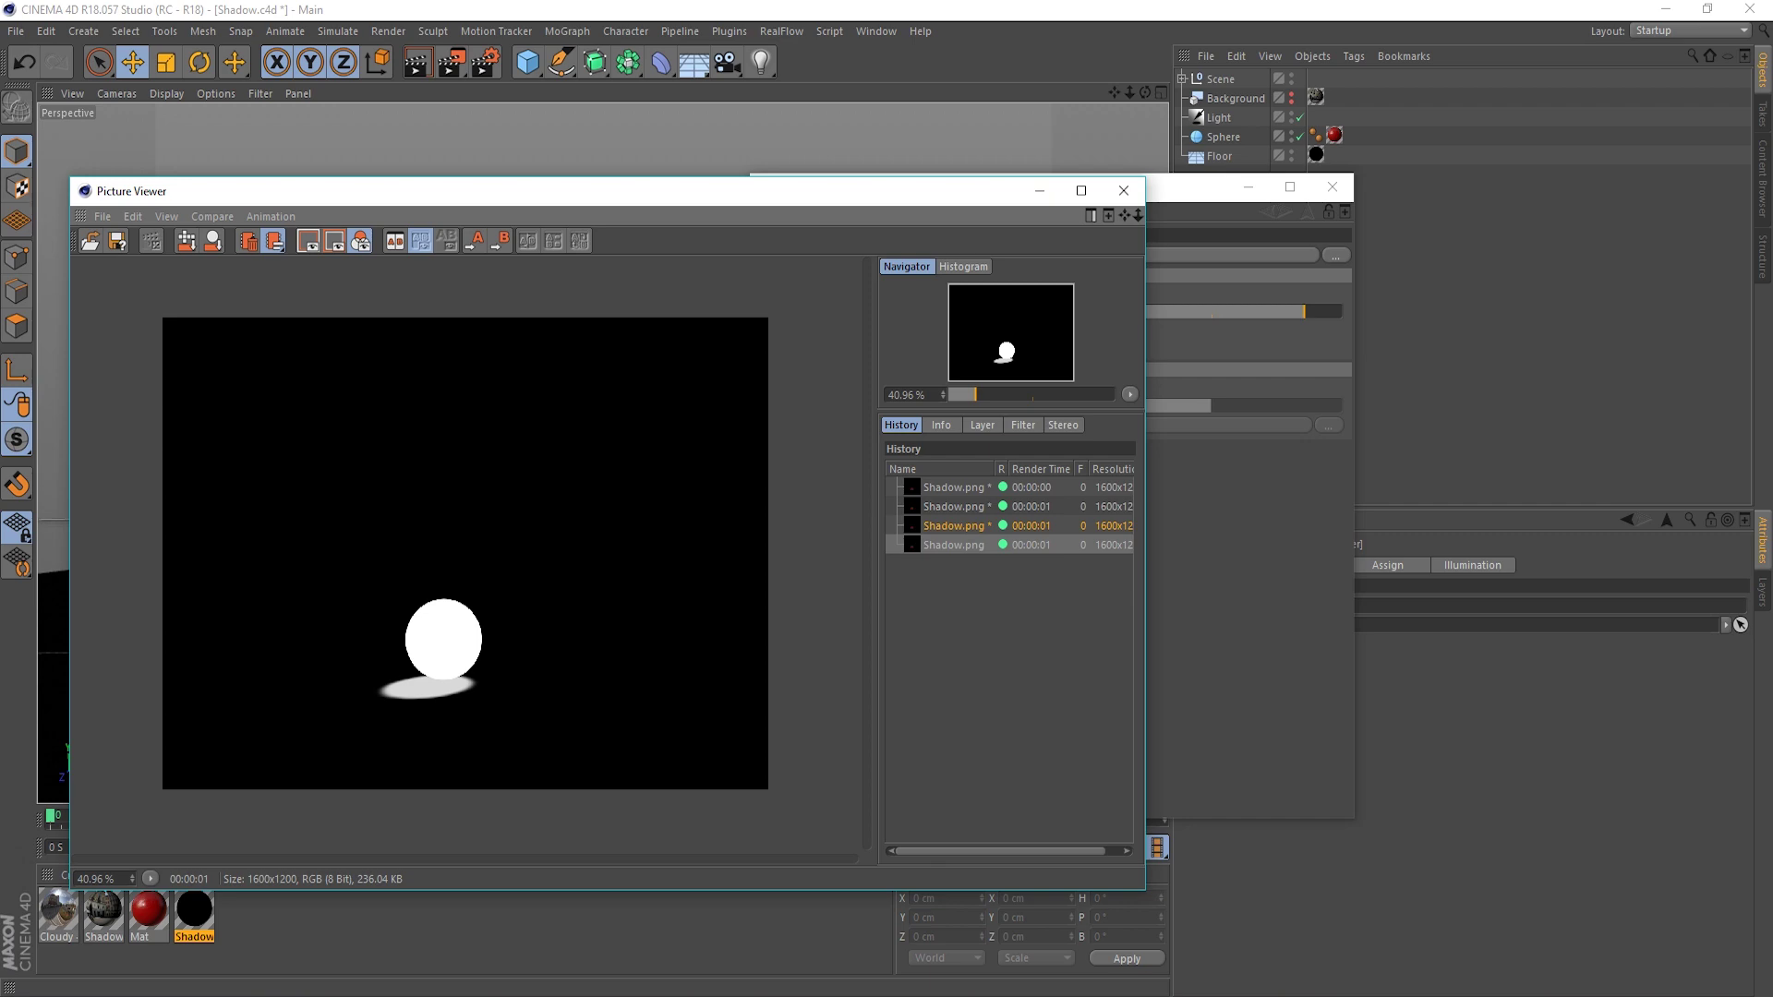
key(alt+Tab)
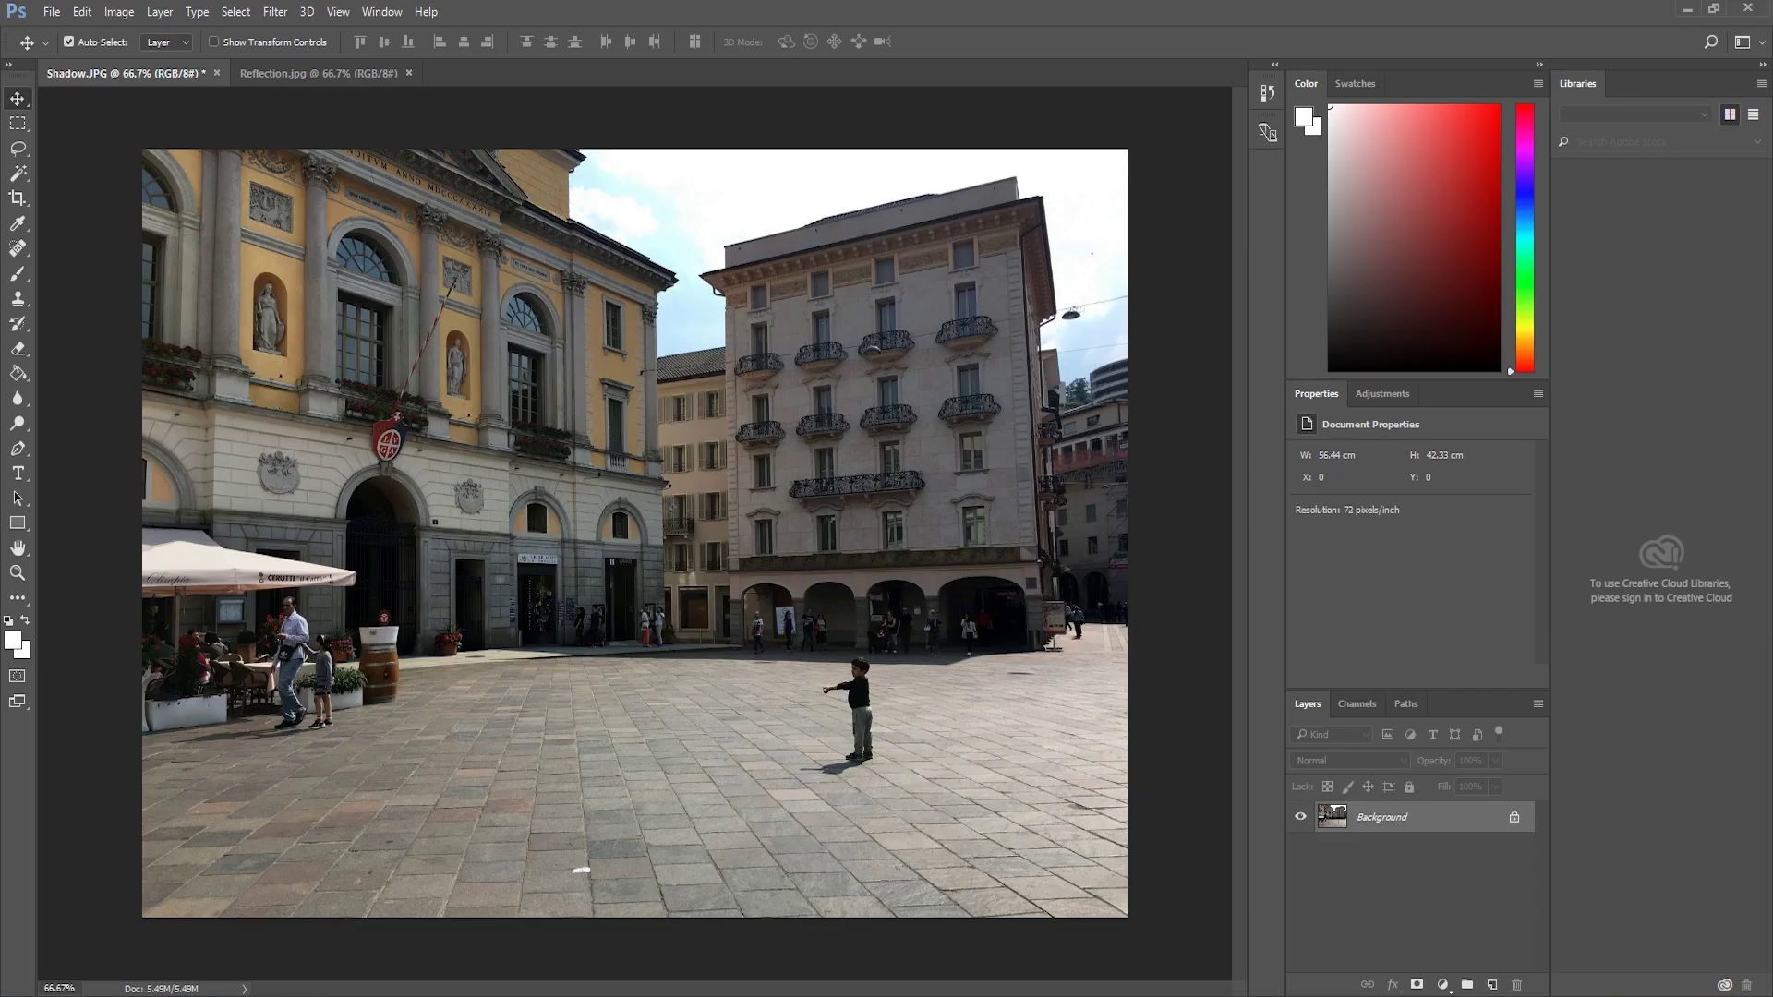
click(540, 587)
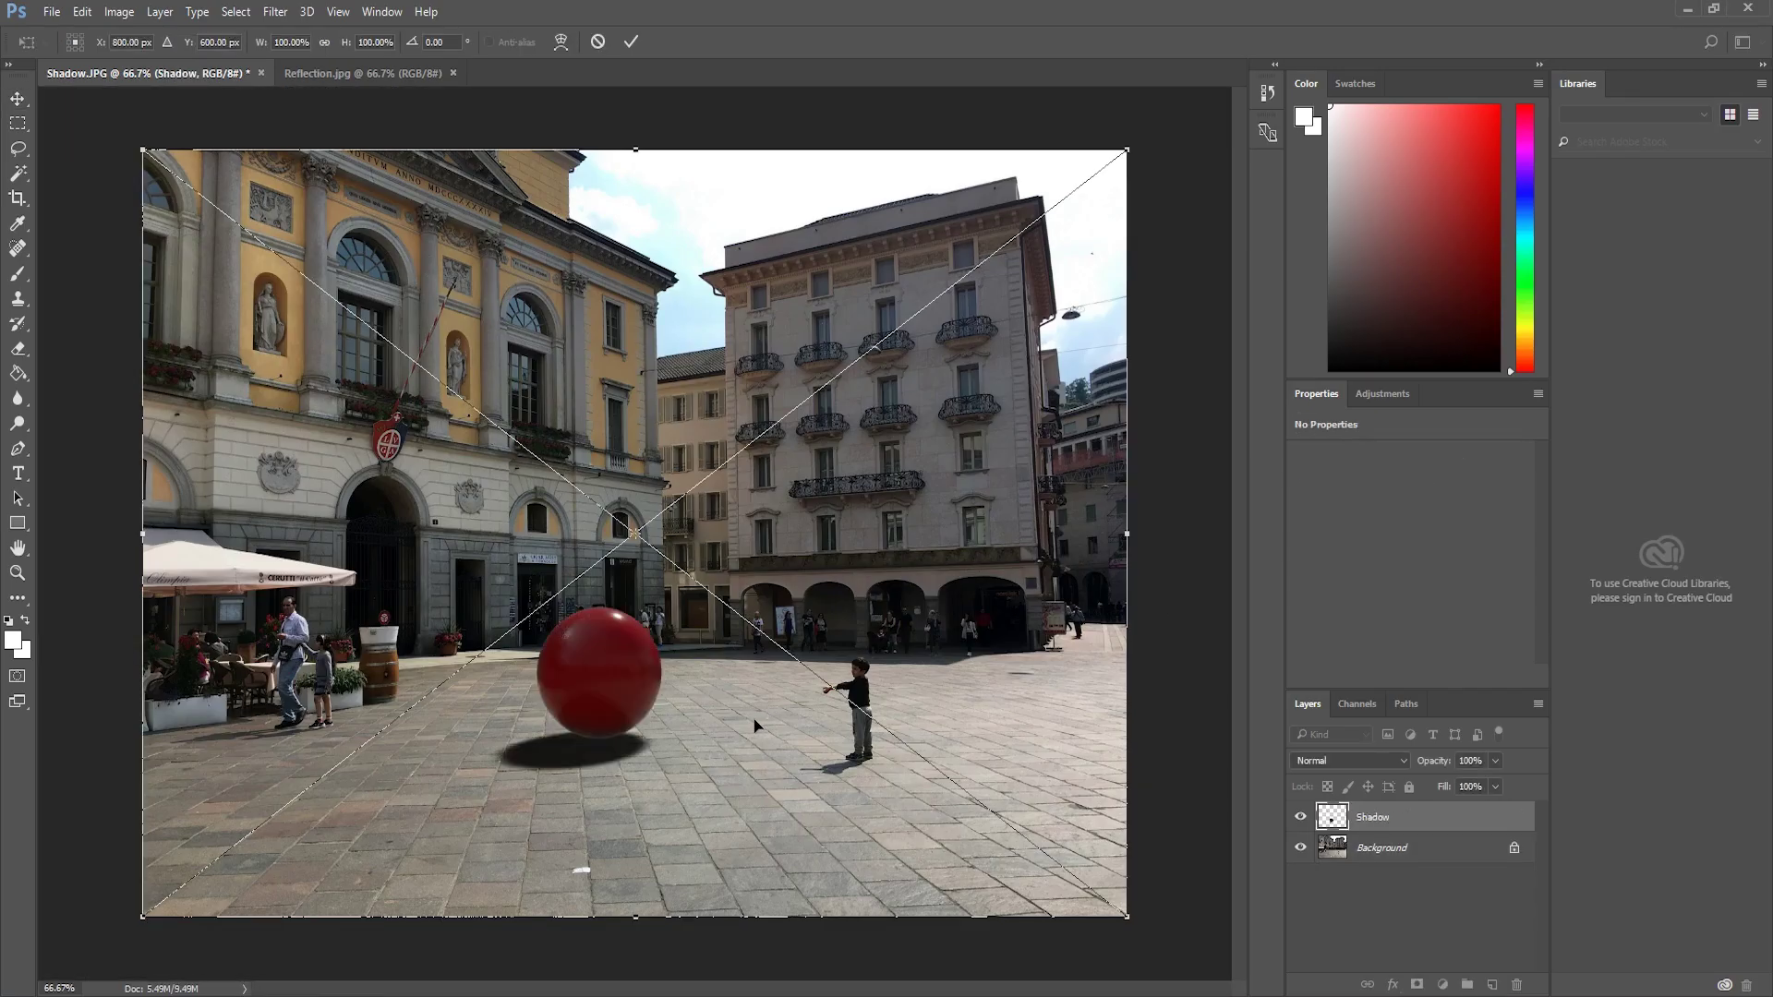
key(Return)
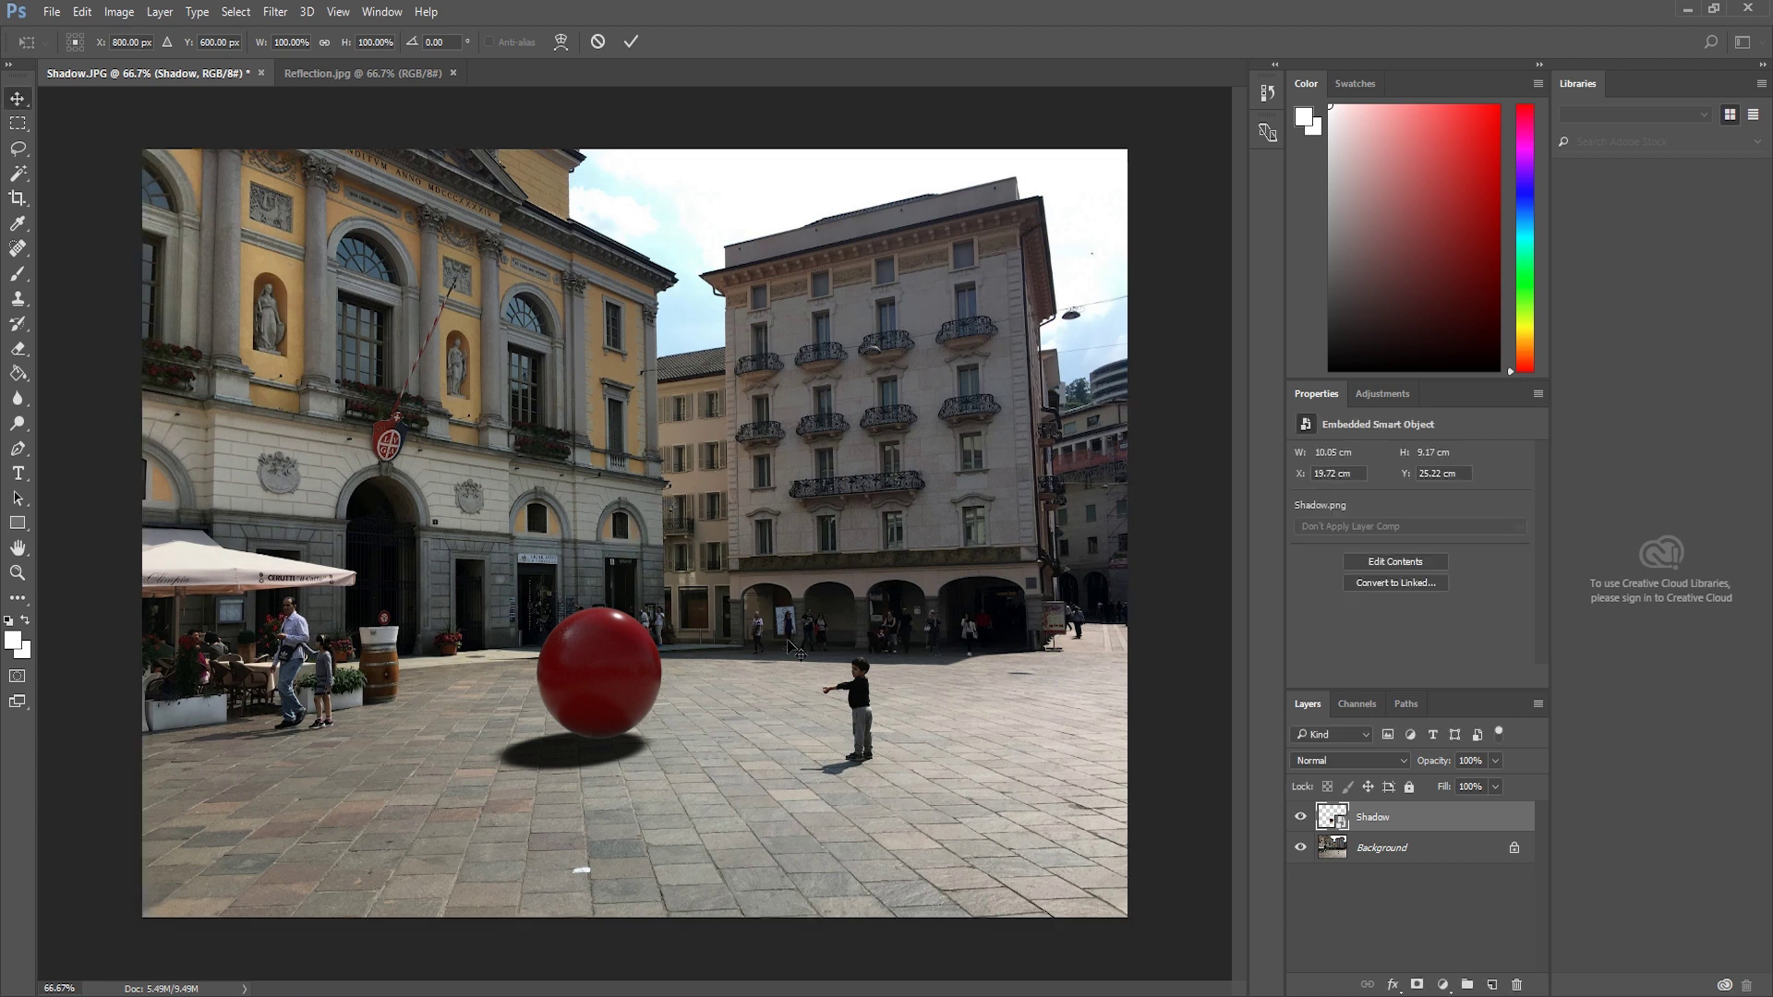
key(Delete)
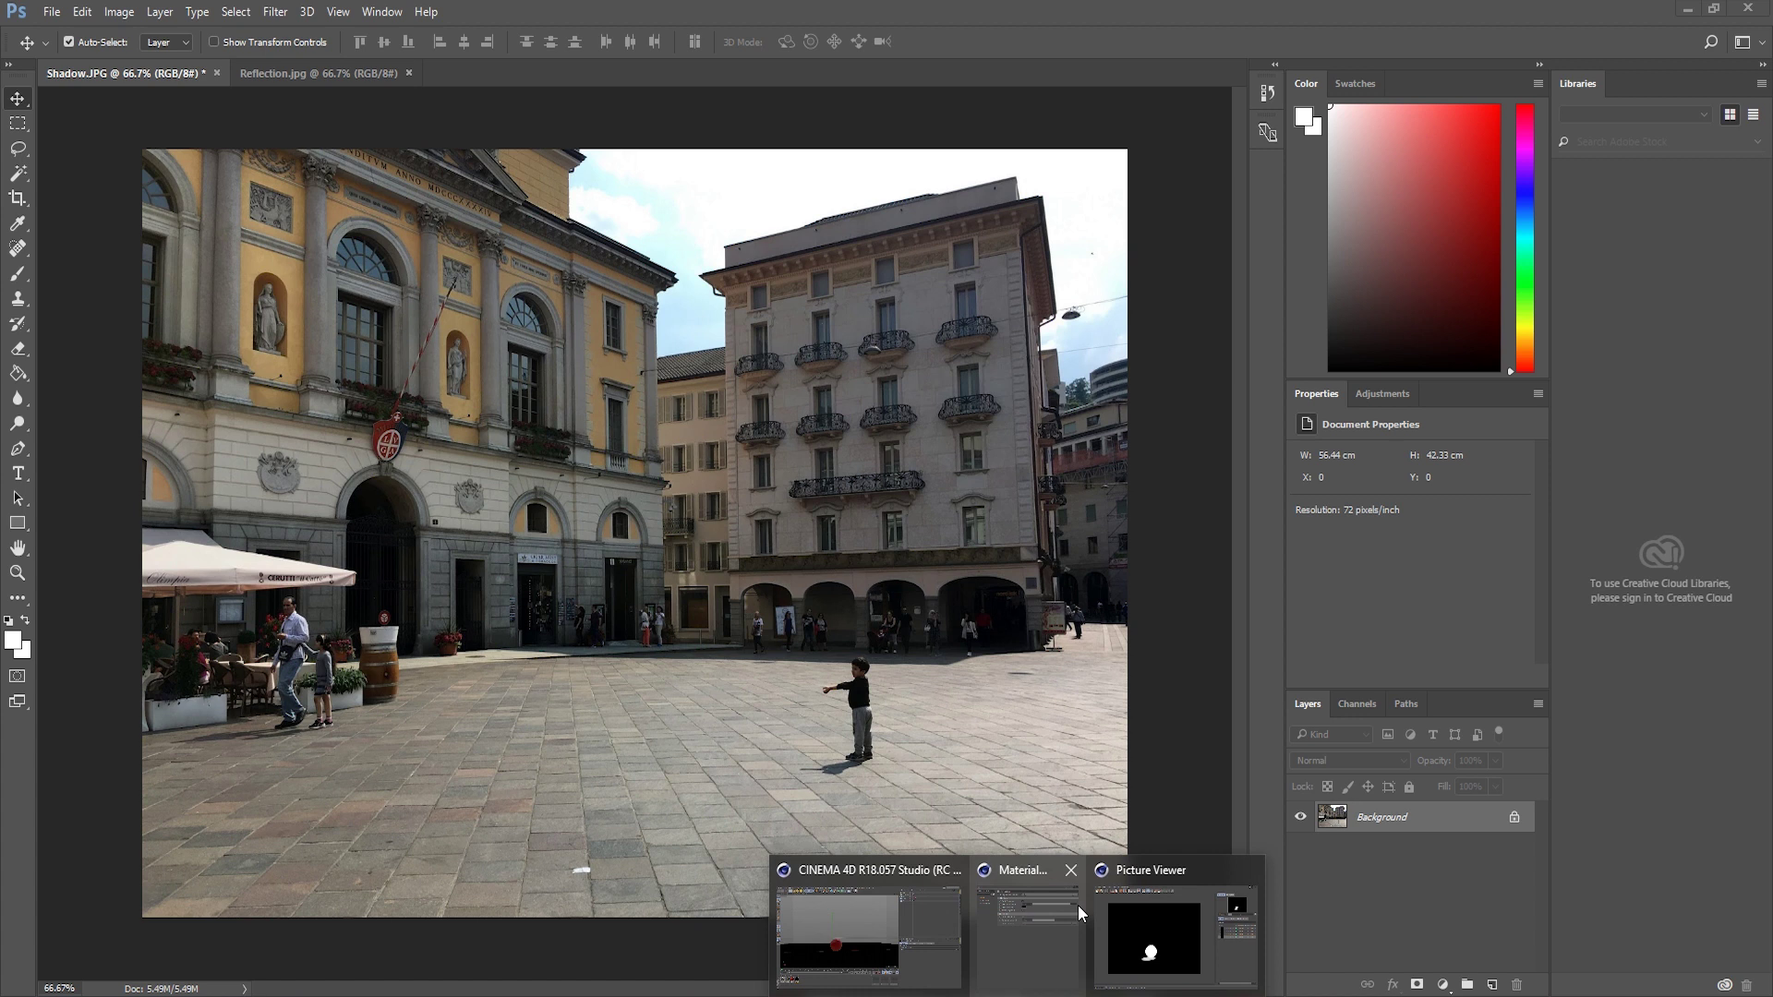
click(1156, 949)
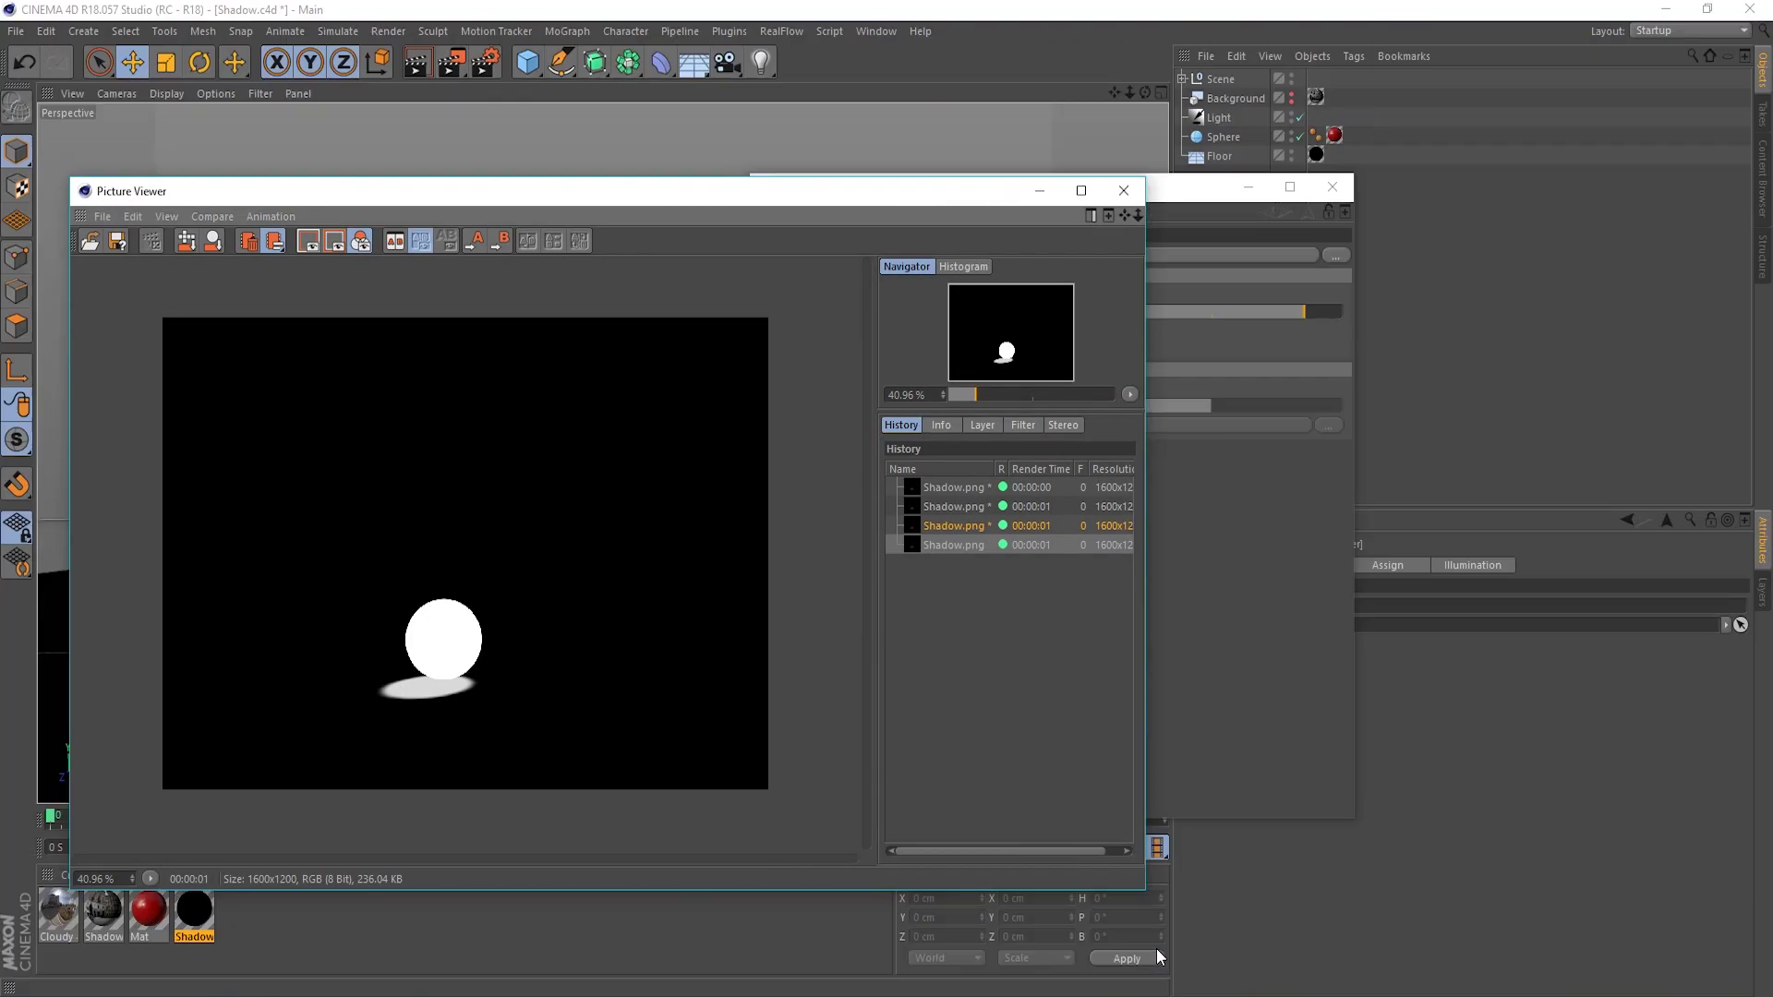
- Set the Shadow Color to dark blue (H 221°, S 53%, V 9%) and re-render, overwriting Shadow.png
click(1124, 190)
drag(985, 189, 685, 198)
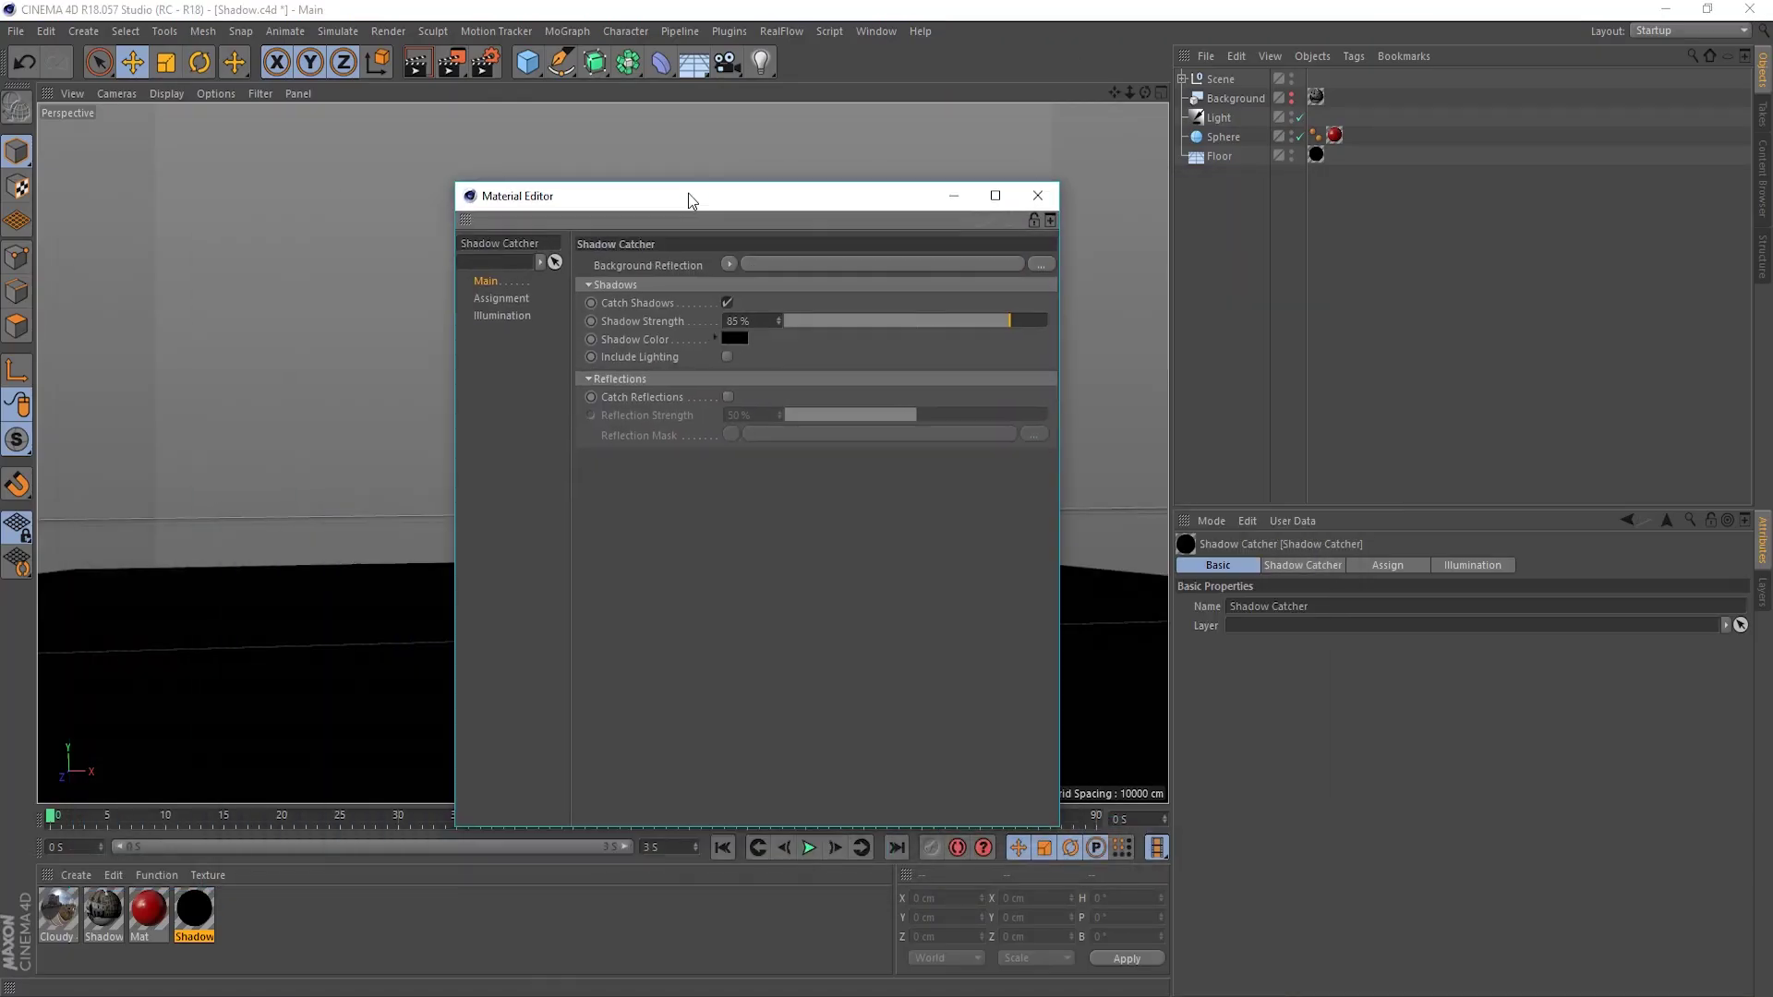
click(736, 341)
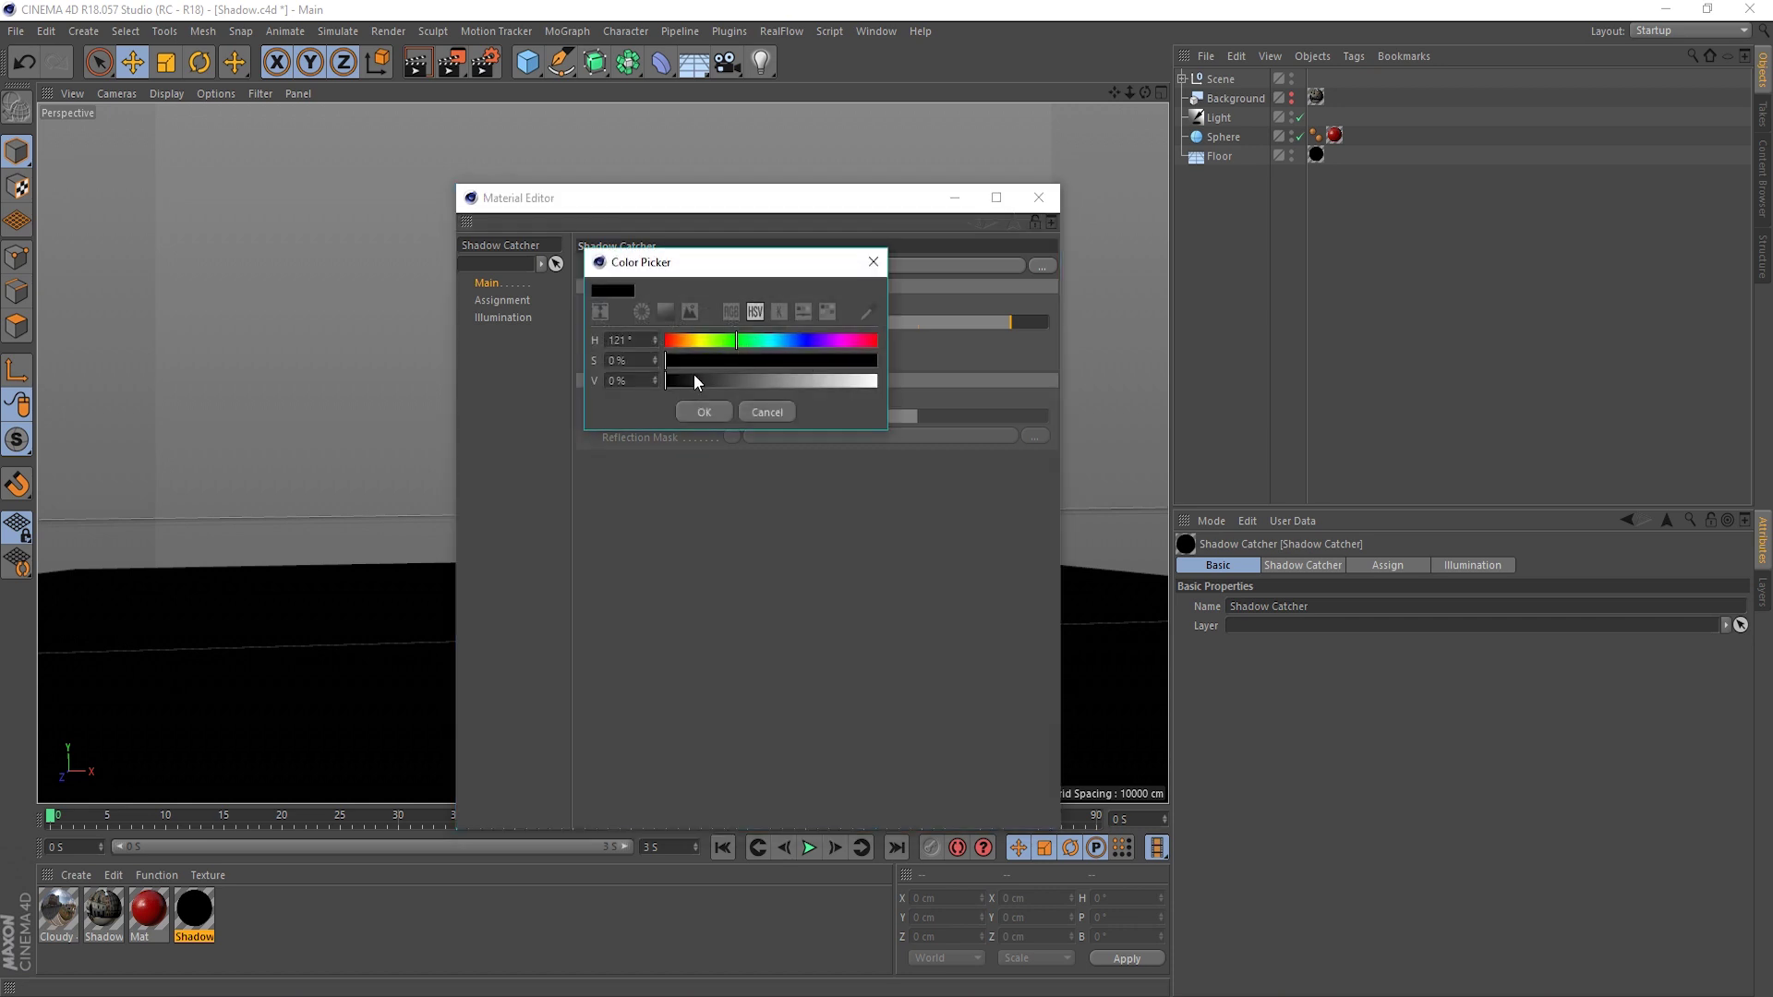
click(781, 346)
click(790, 345)
click(795, 346)
click(773, 360)
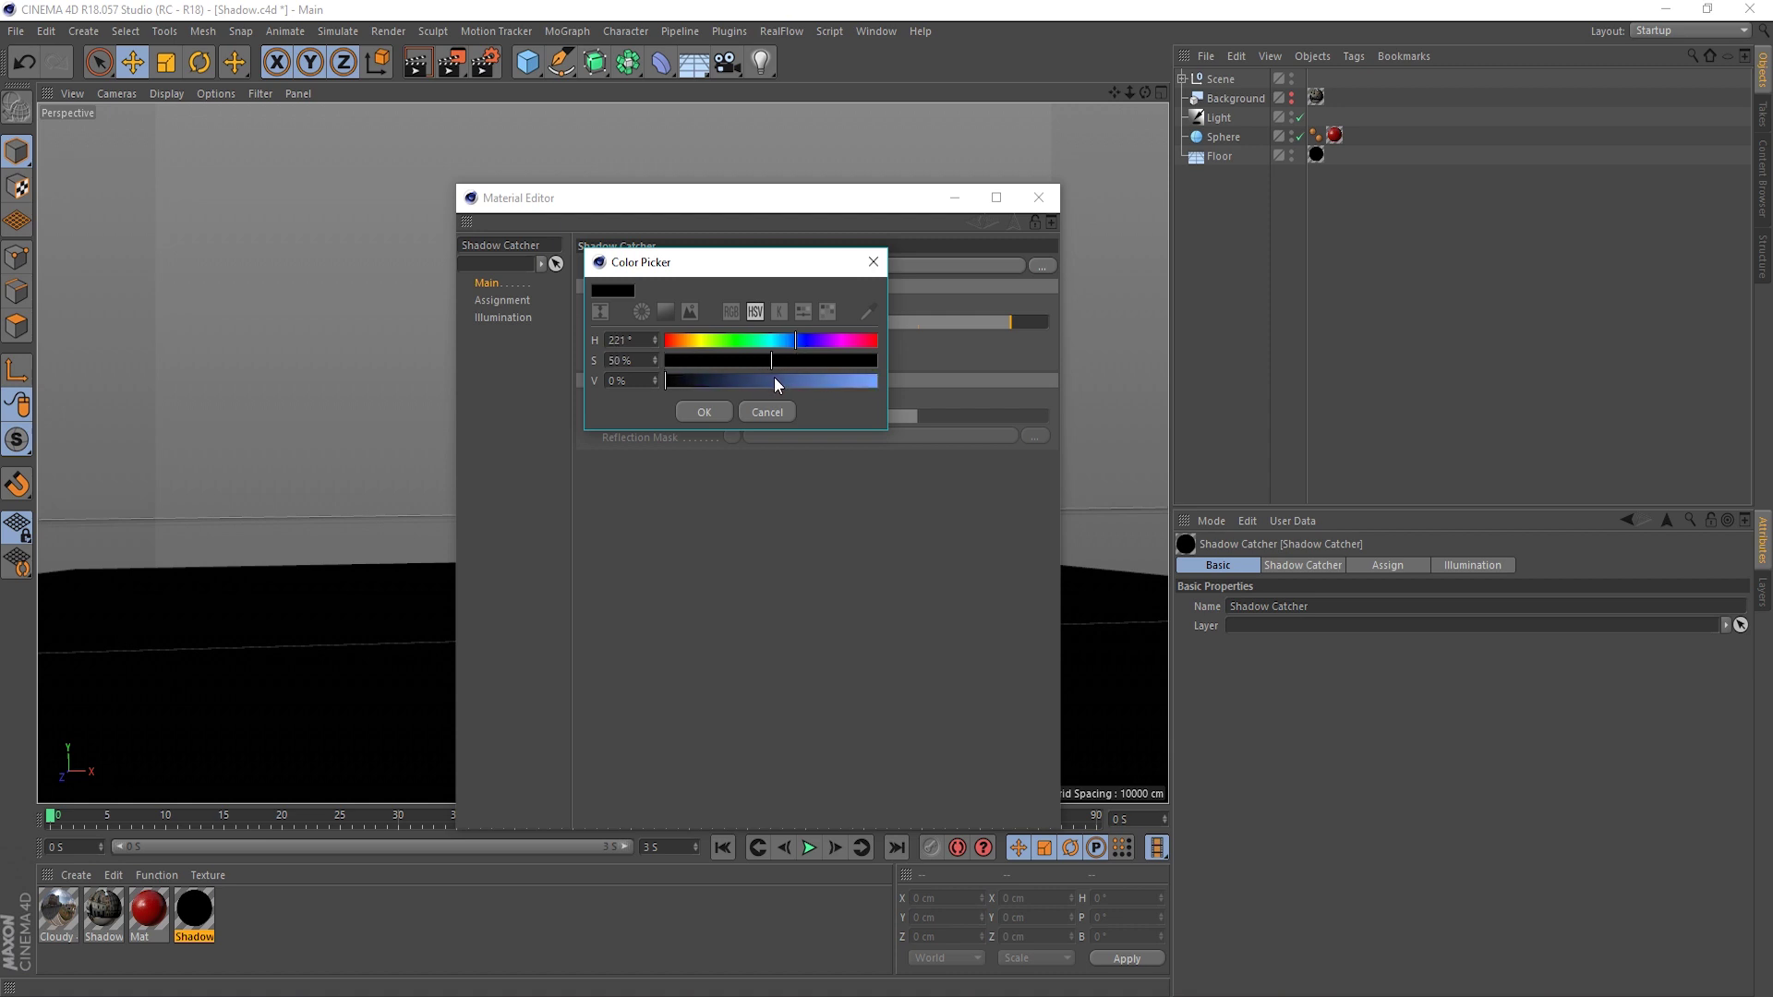
click(683, 382)
click(706, 412)
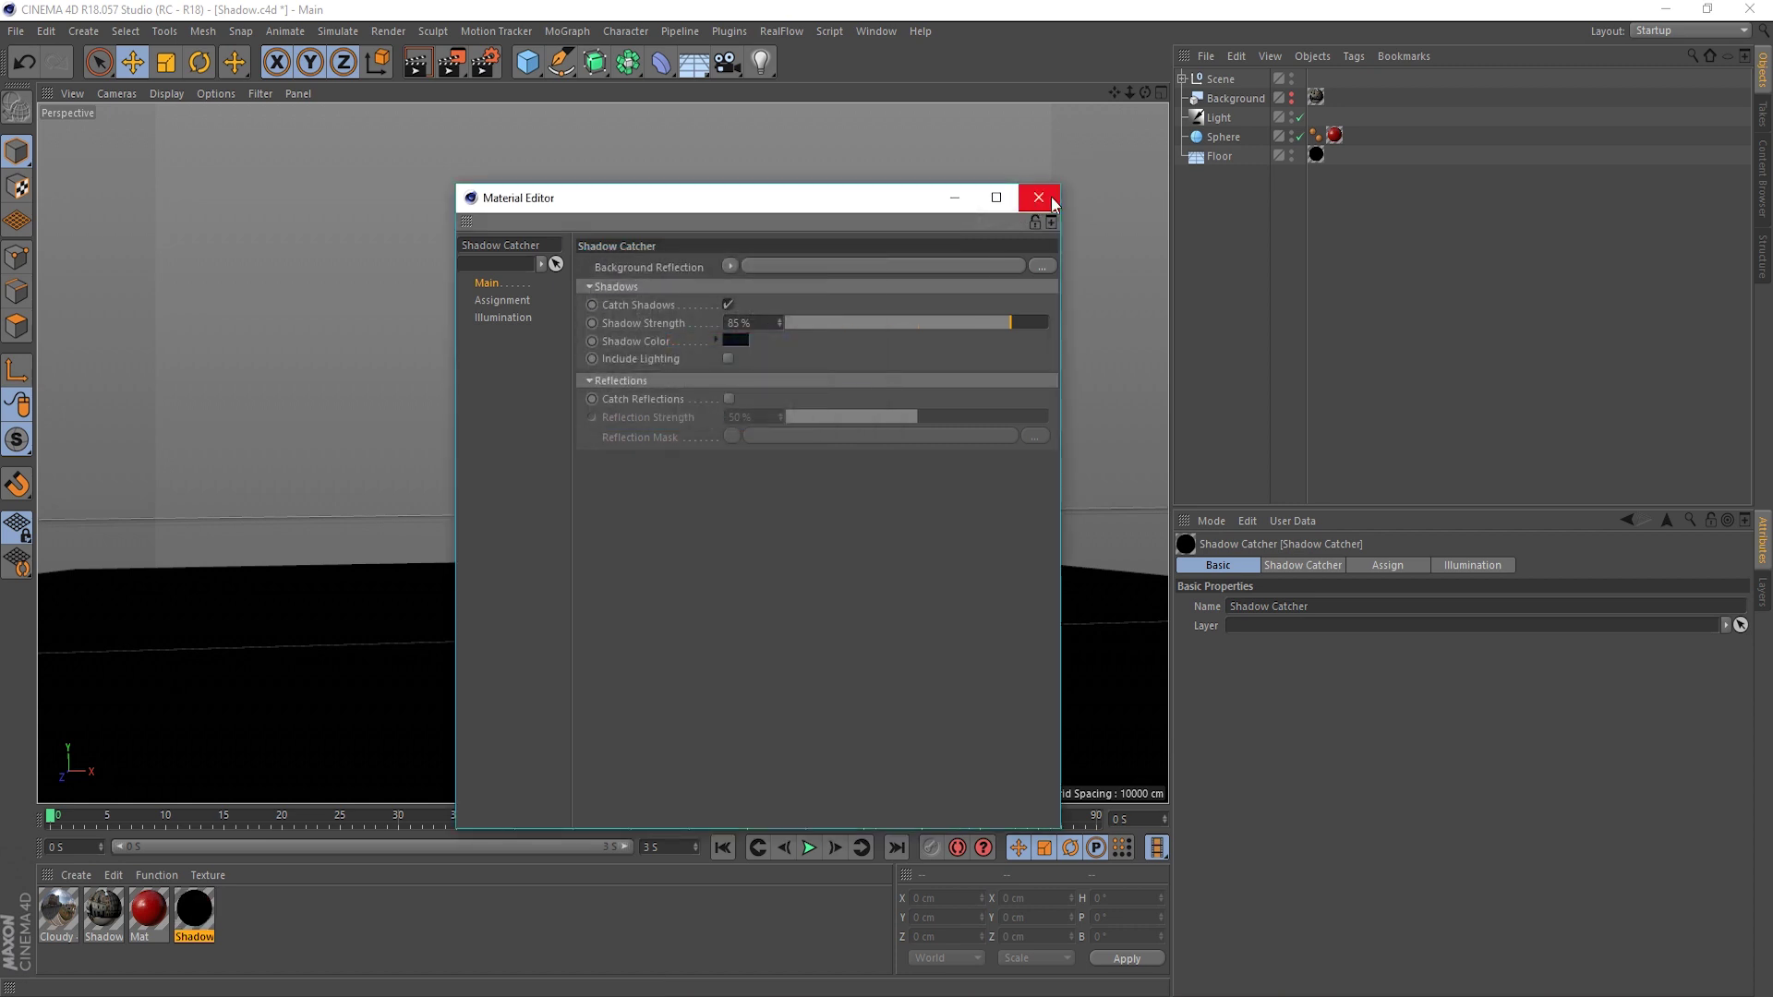
click(460, 63)
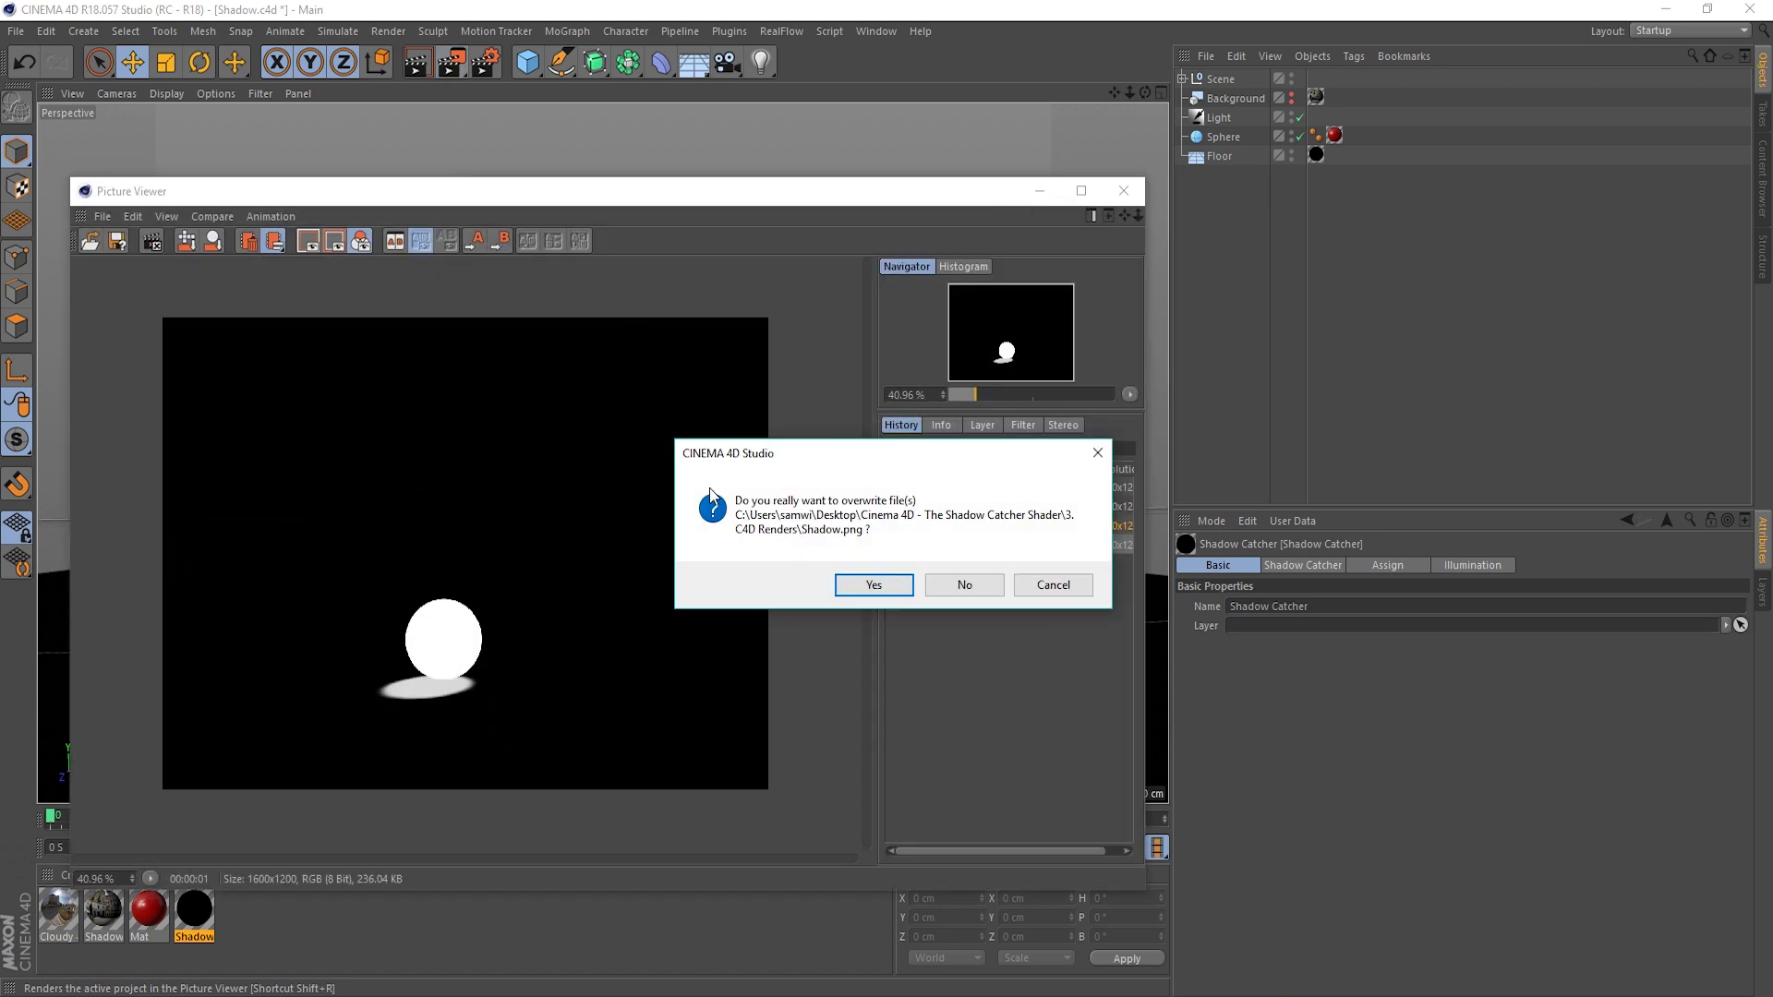
click(883, 582)
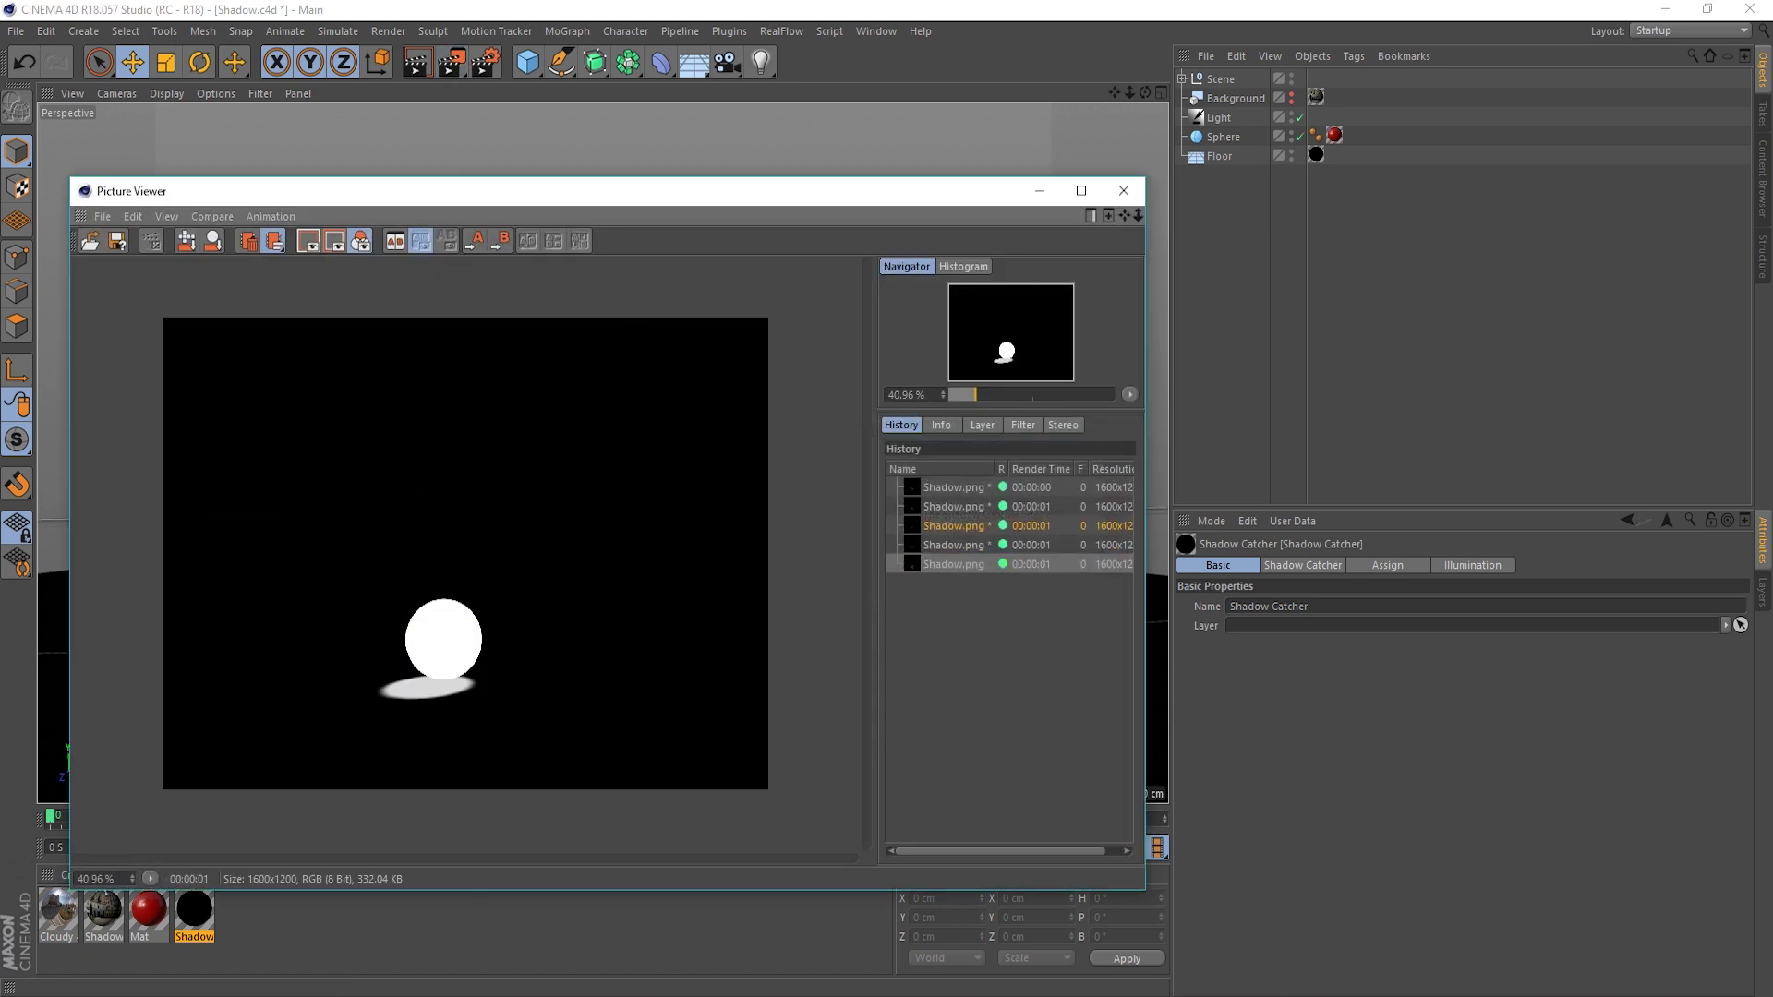
- Place Shadow.png onto the Shadow.JPG photo as a Shadow layer, commit it, and zoom to check it
key(alt+Tab)
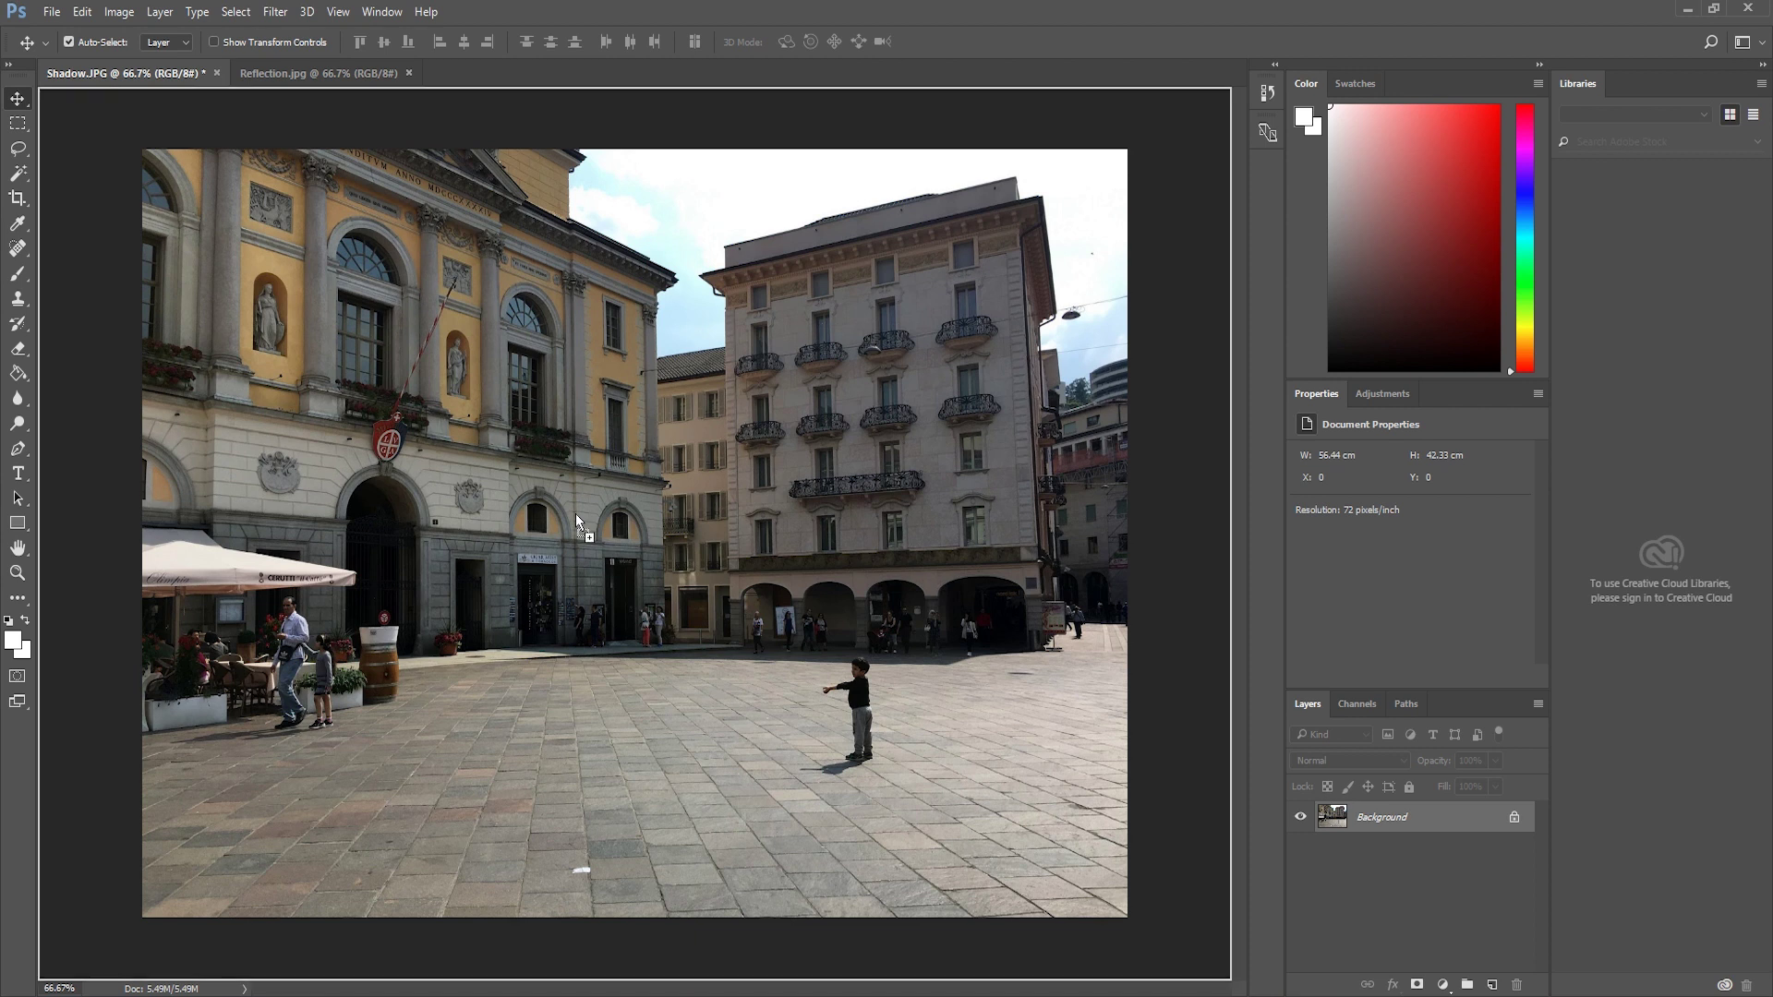
drag(582, 526, 635, 758)
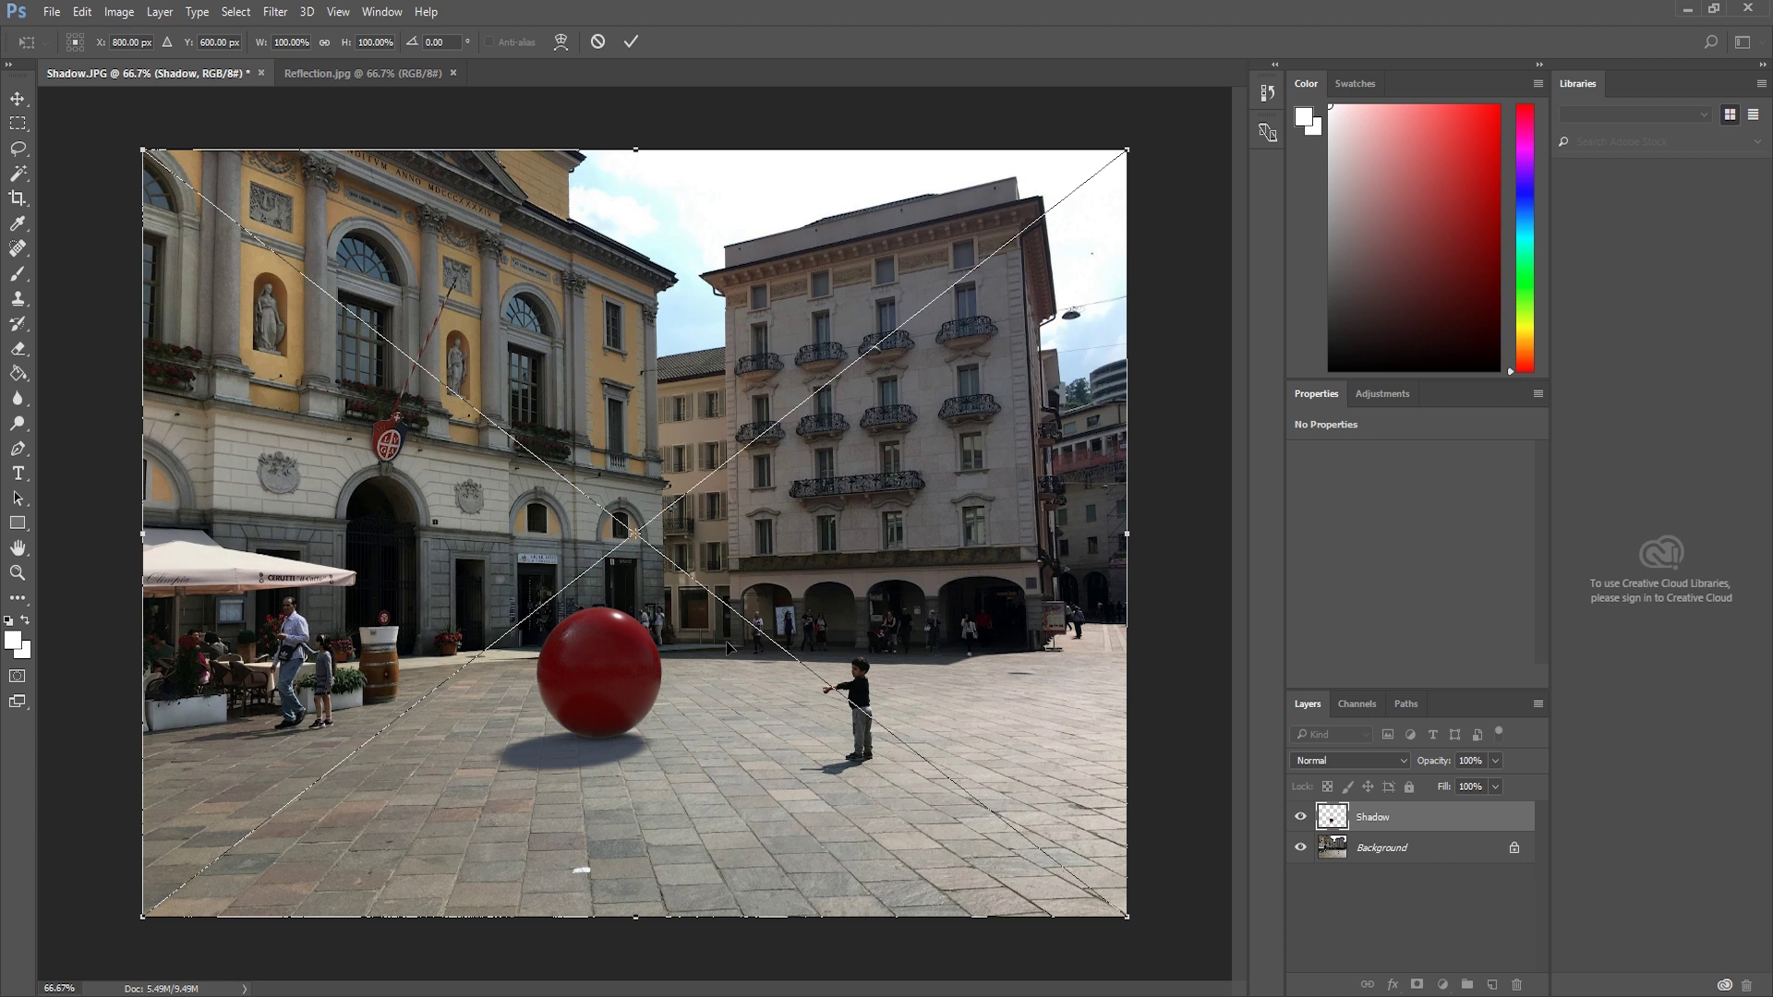
key(Return)
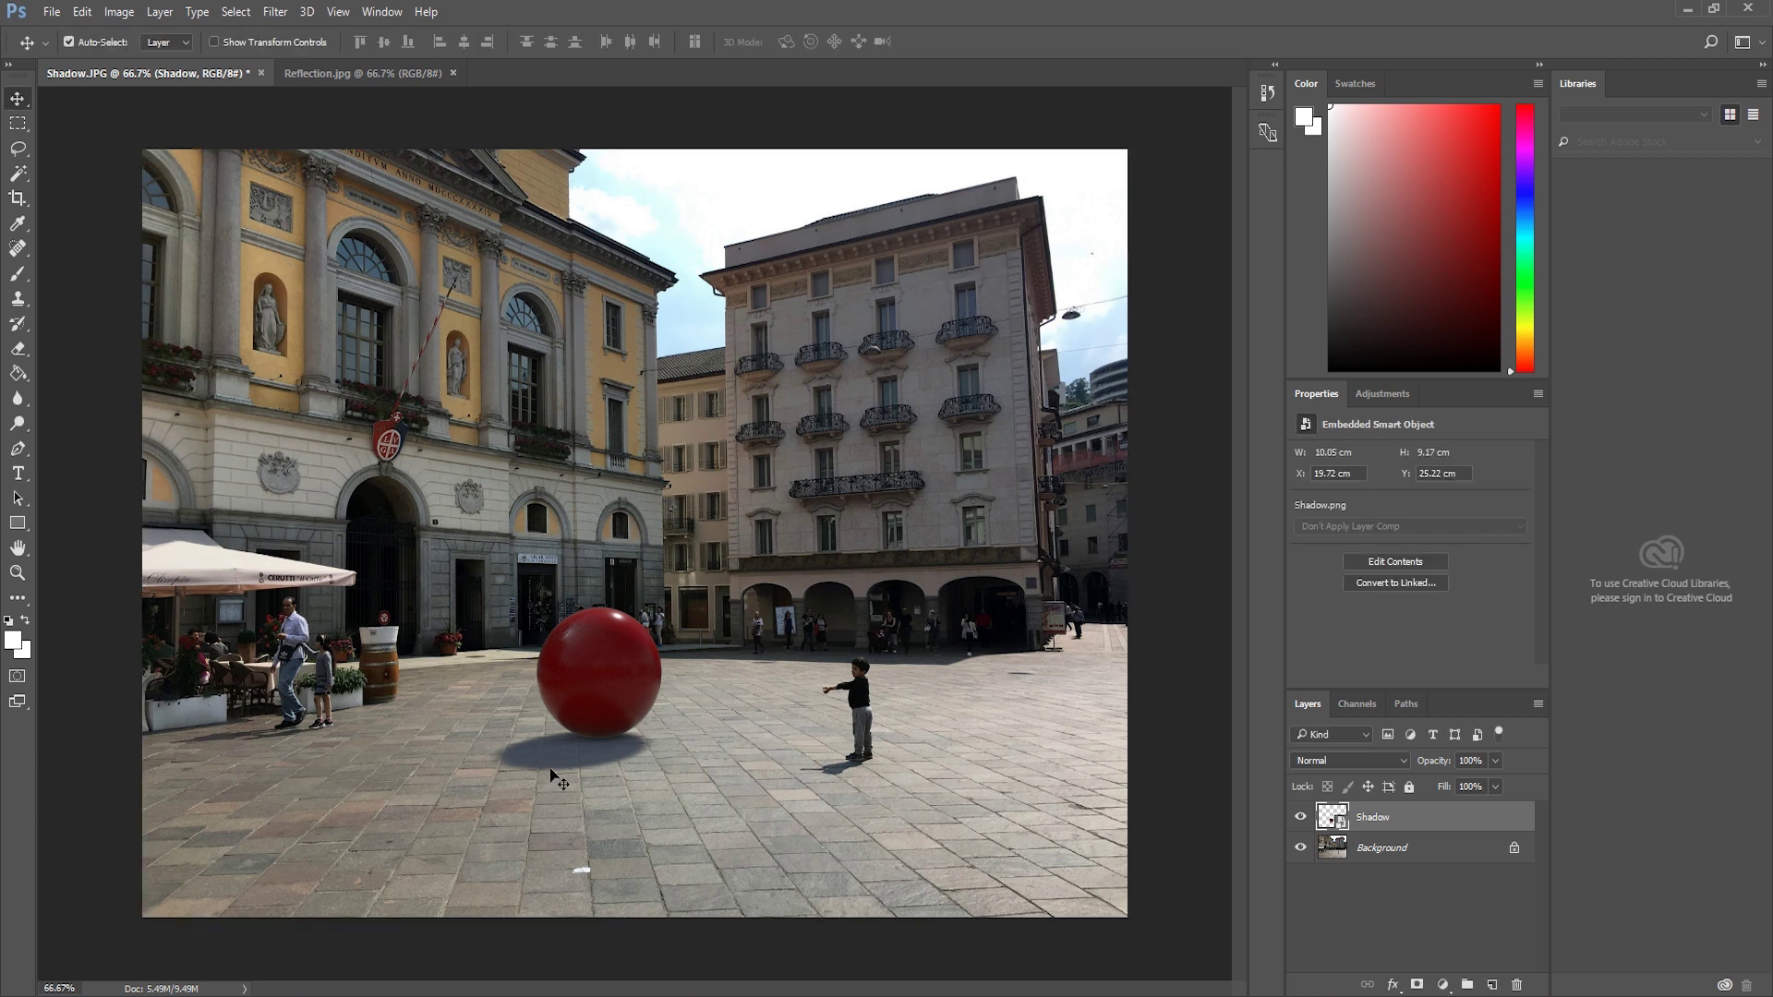
alt+scroll(569, 785, up, 3)
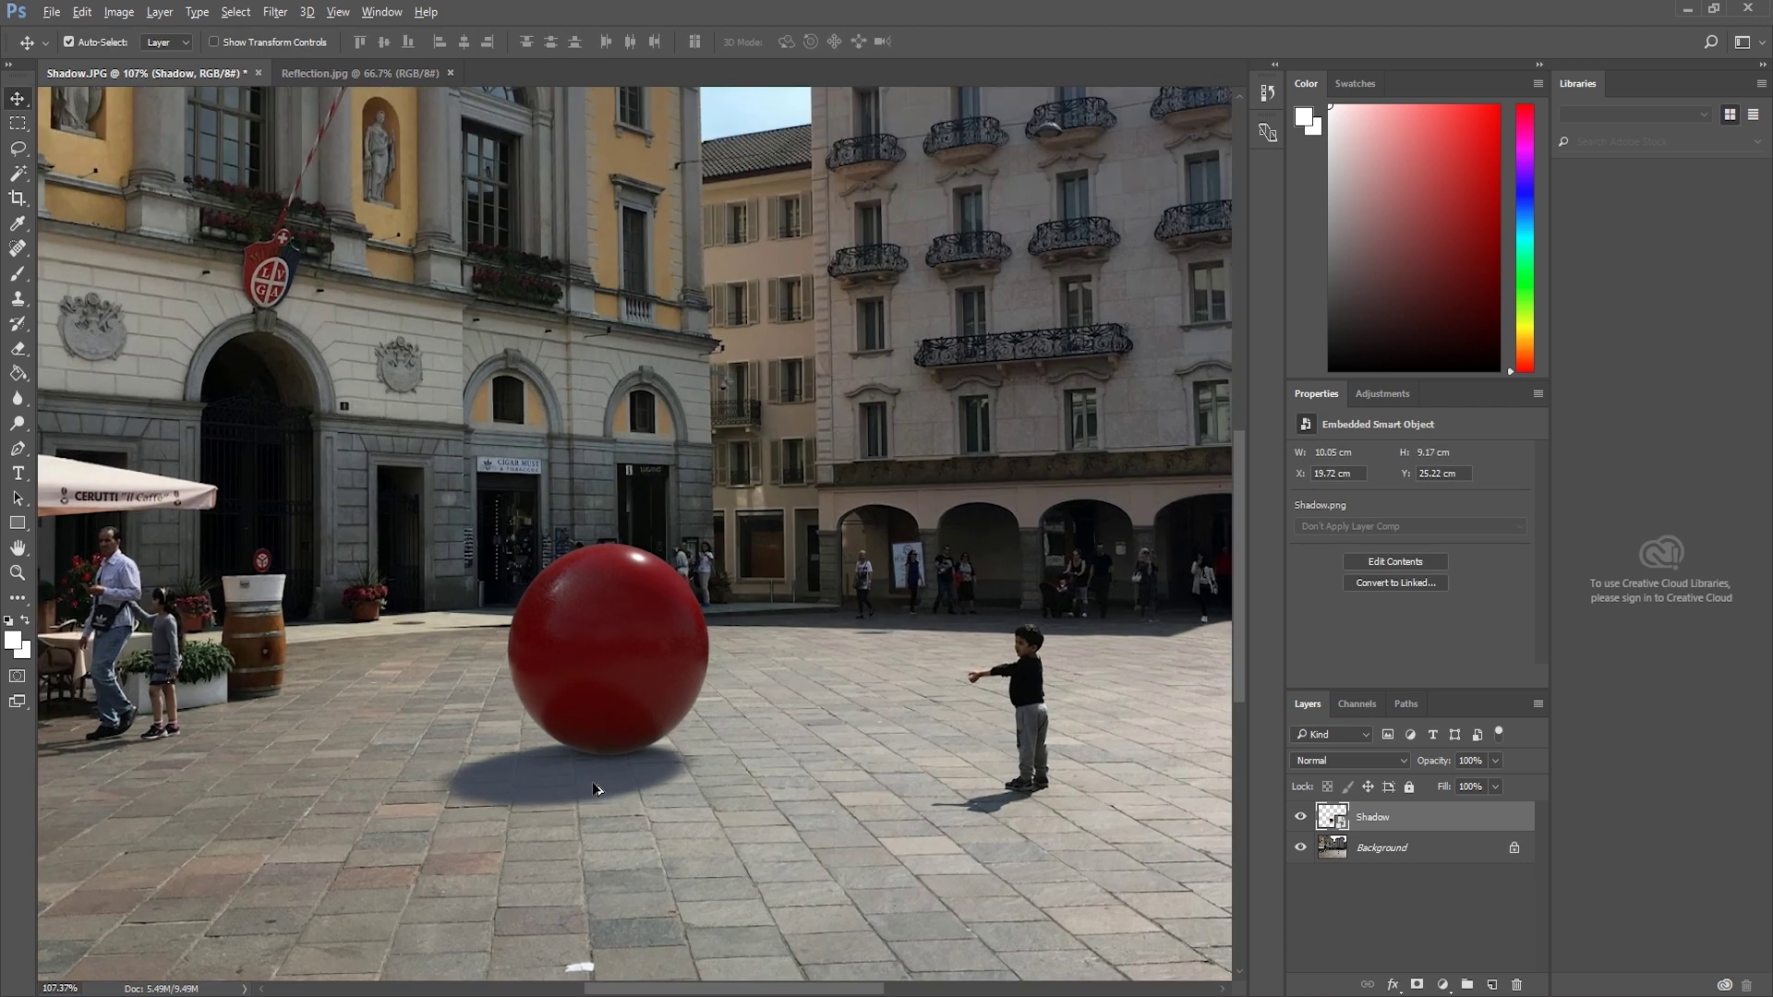
alt+scroll(595, 789, down, 3)
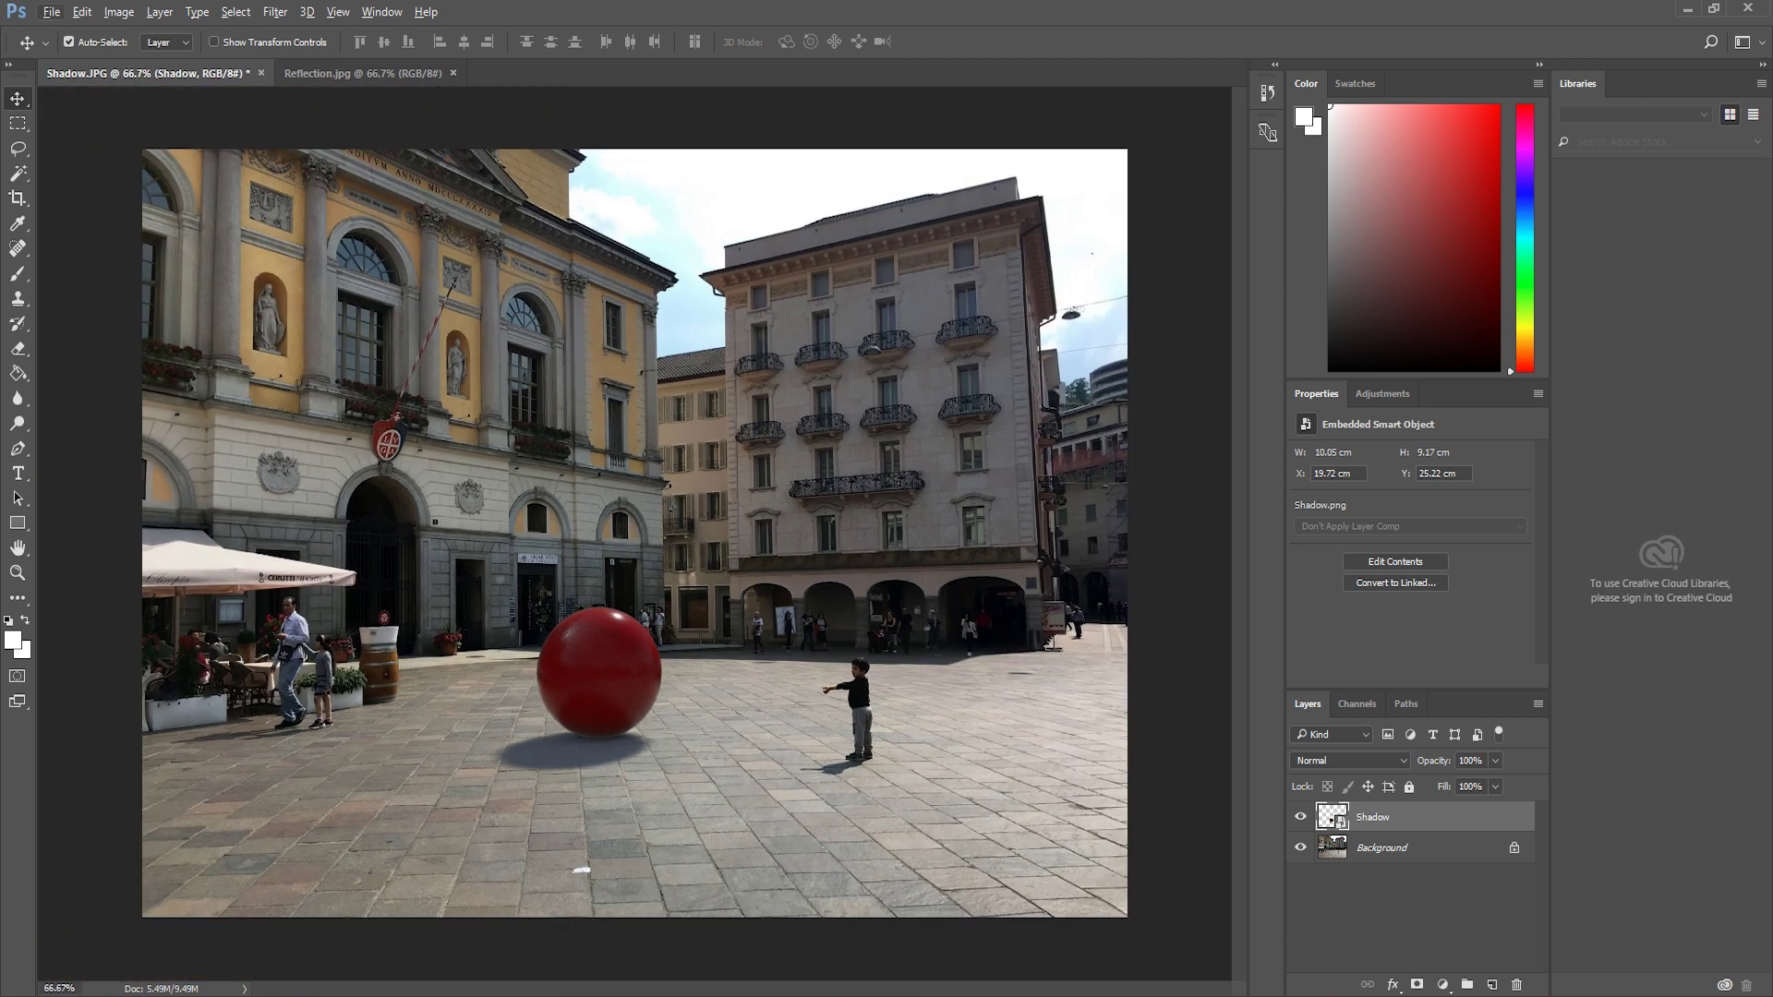
- Return to Cinema 4D and close the Picture Viewer
mouse_move(1009, 985)
click(1164, 949)
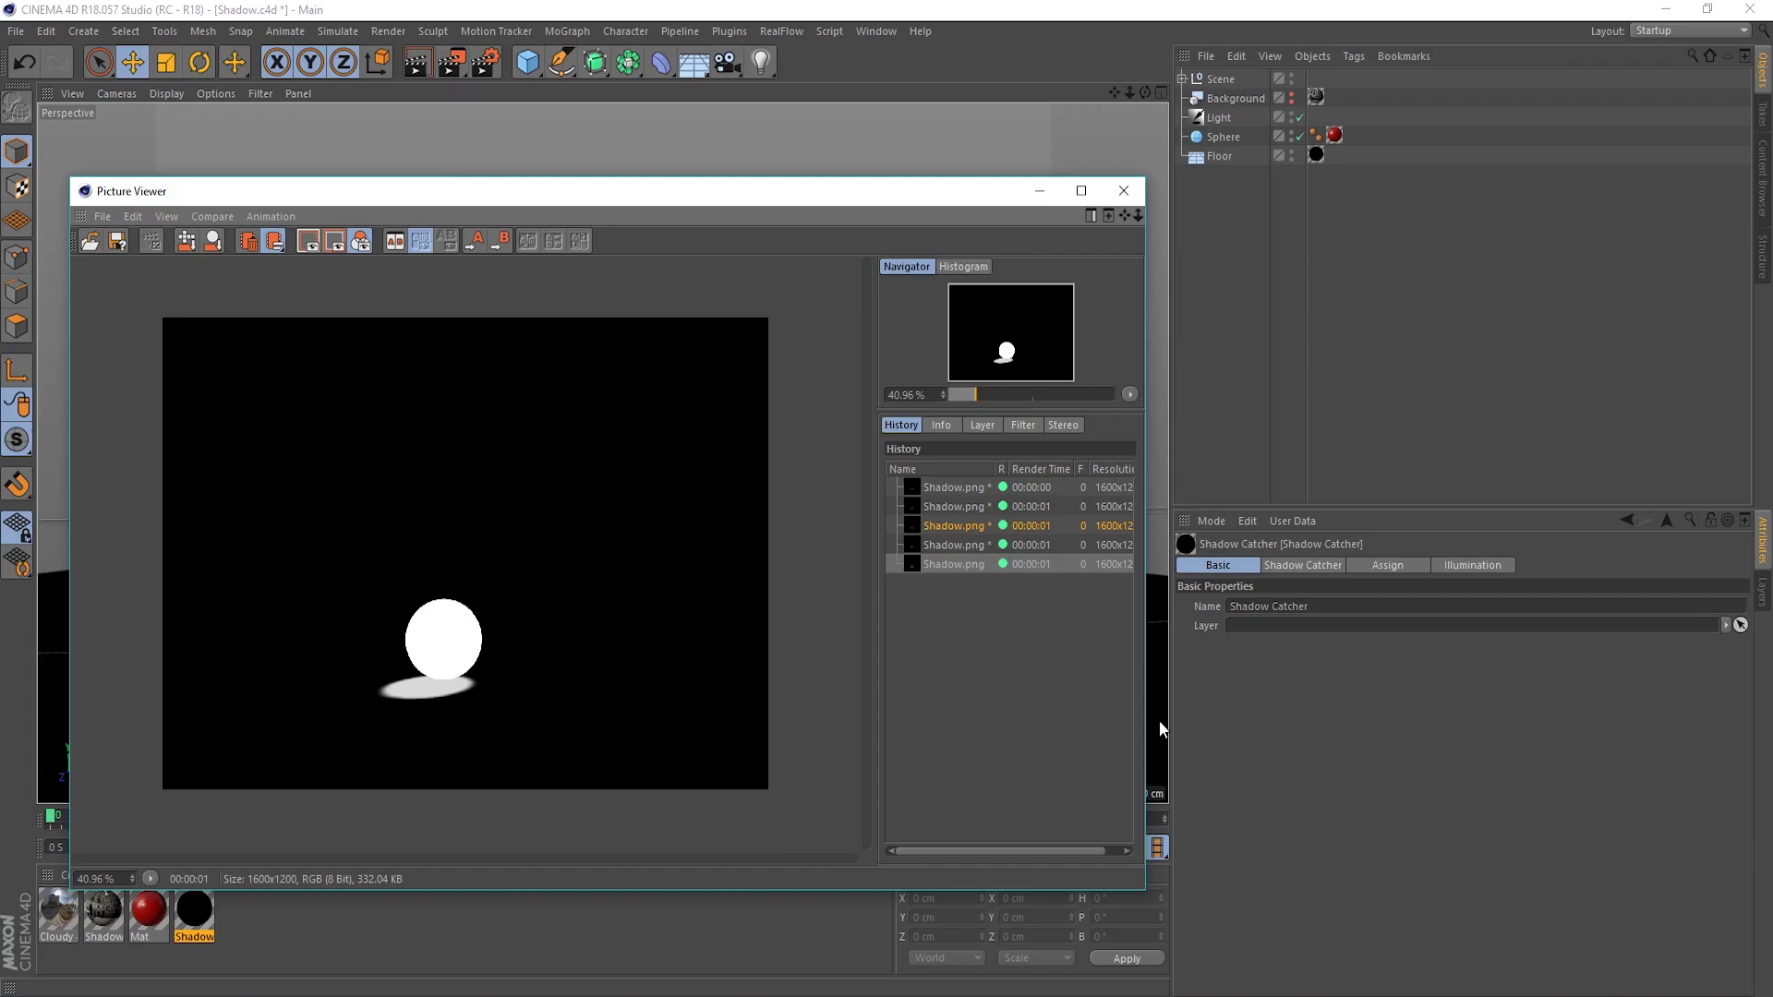
click(1124, 190)
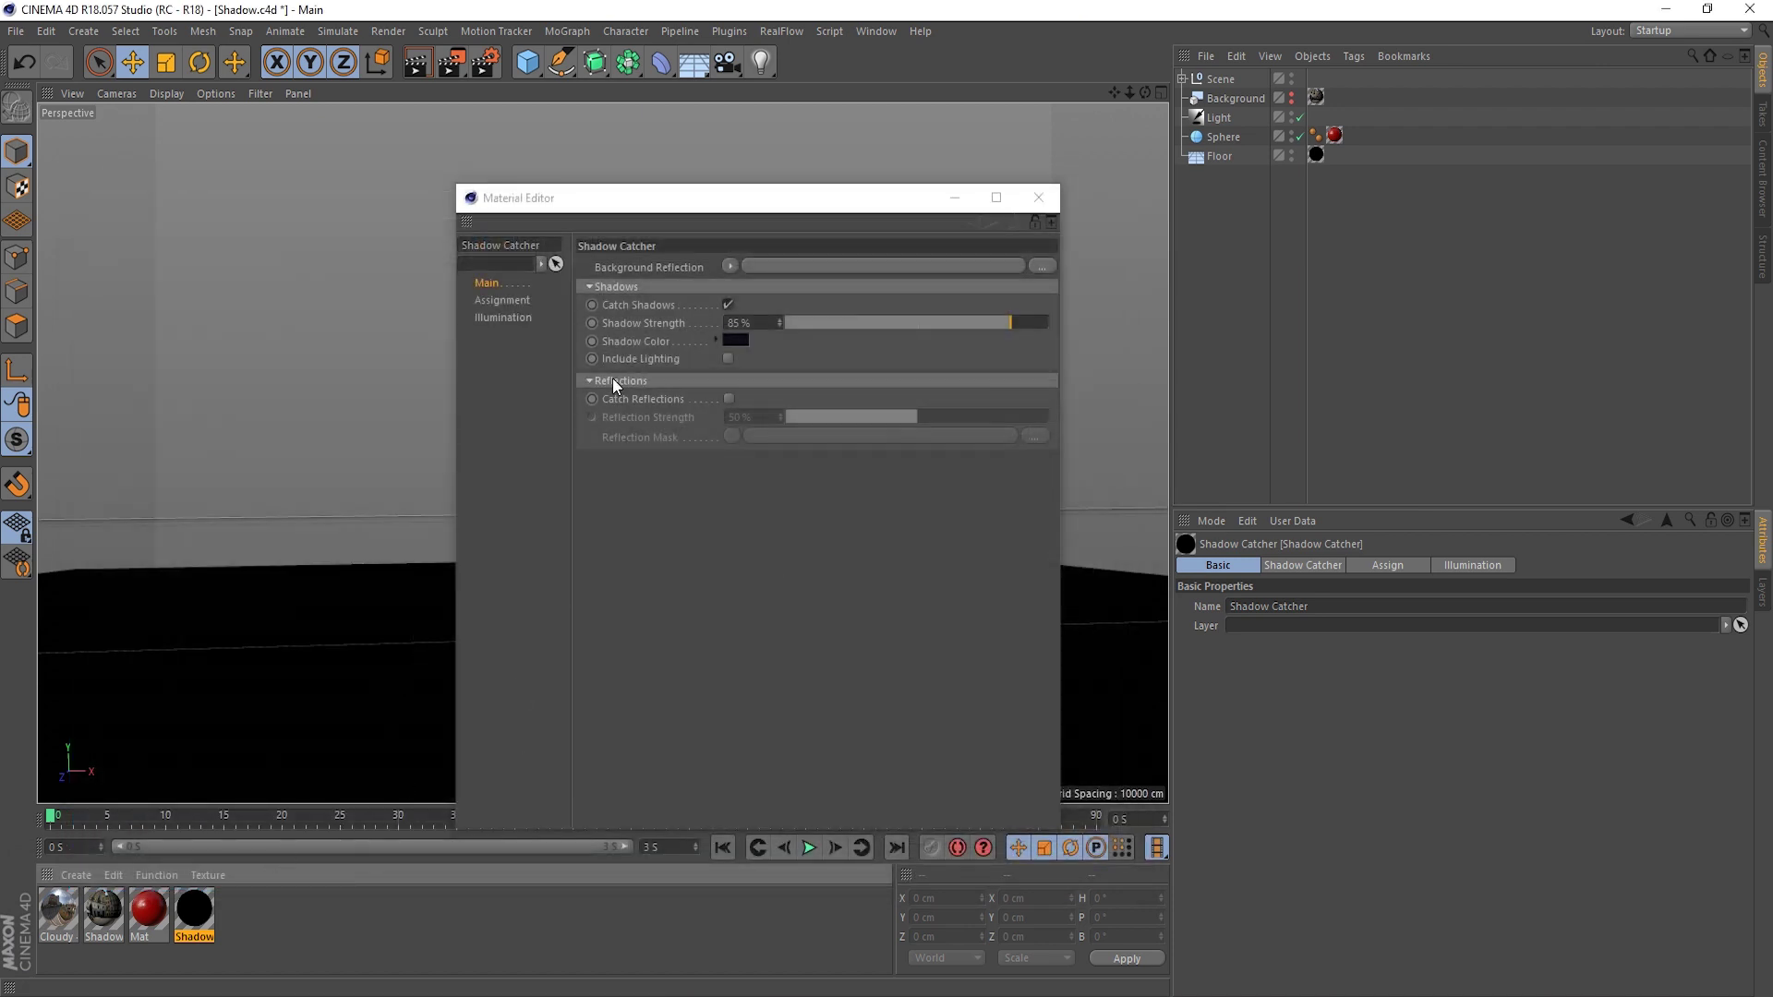
- Darken the Shadow Catcher's blue shadow colour to an 8% value
click(734, 341)
click(734, 342)
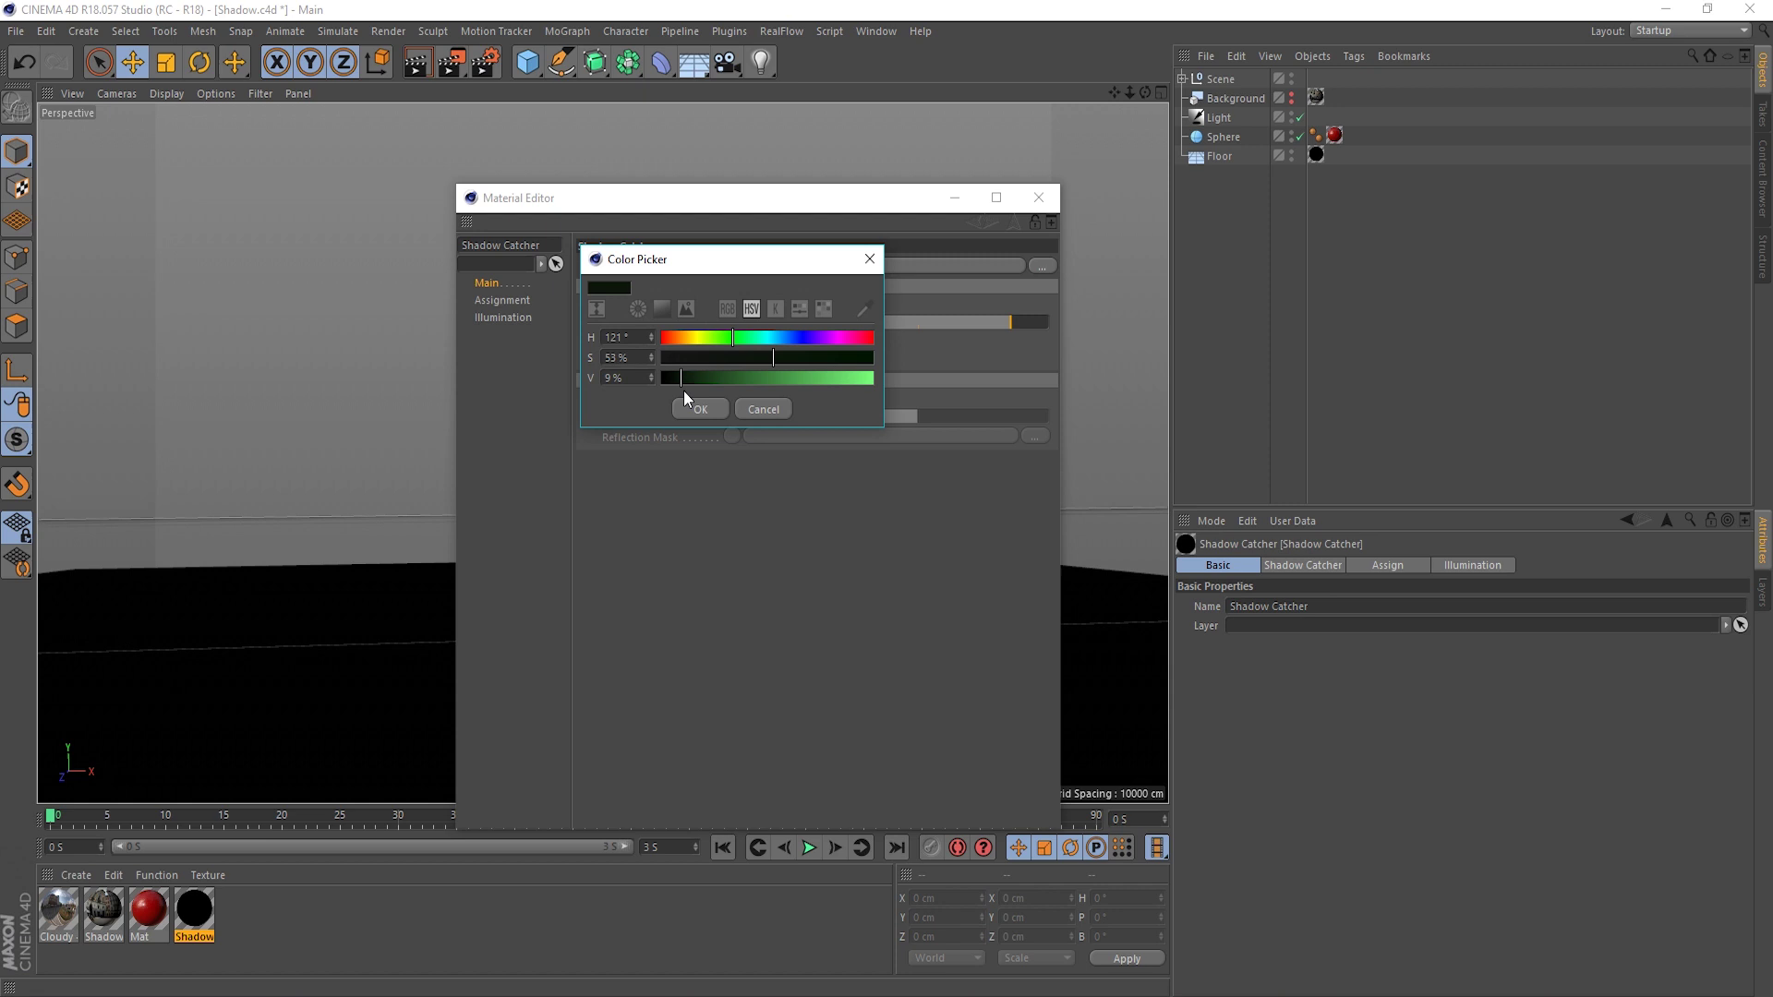
click(755, 408)
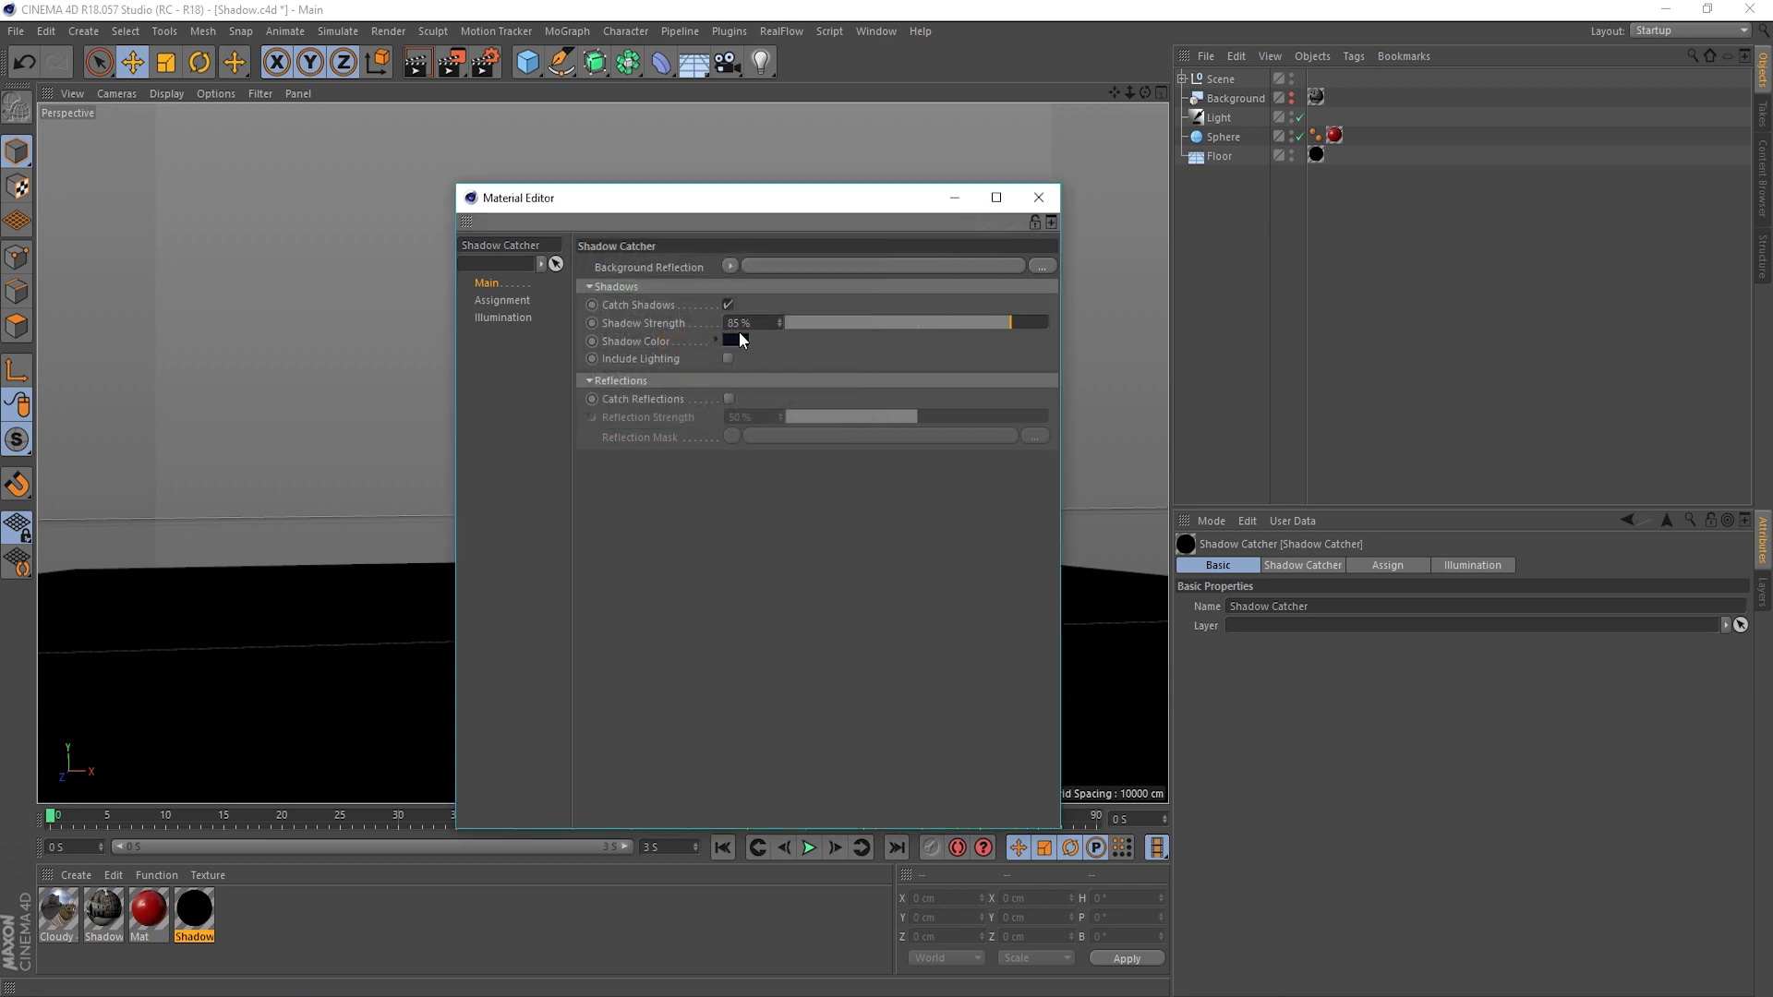
click(739, 339)
click(774, 409)
click(739, 336)
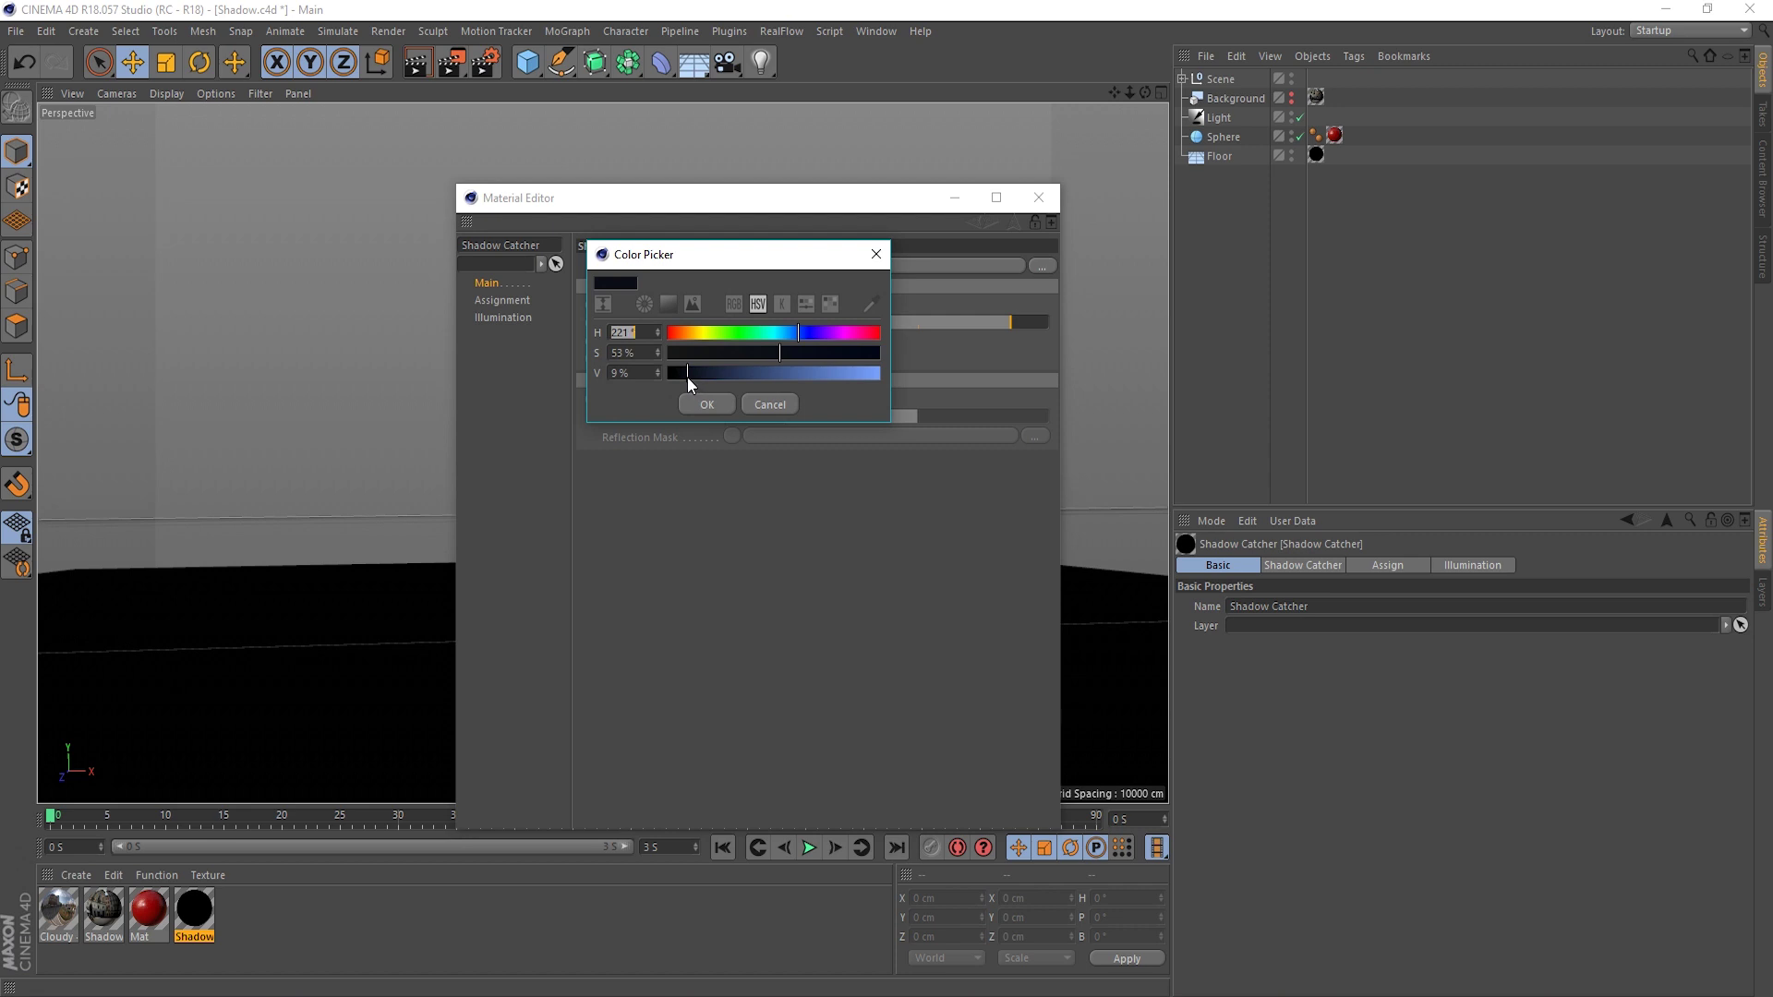
drag(687, 376, 684, 377)
click(706, 405)
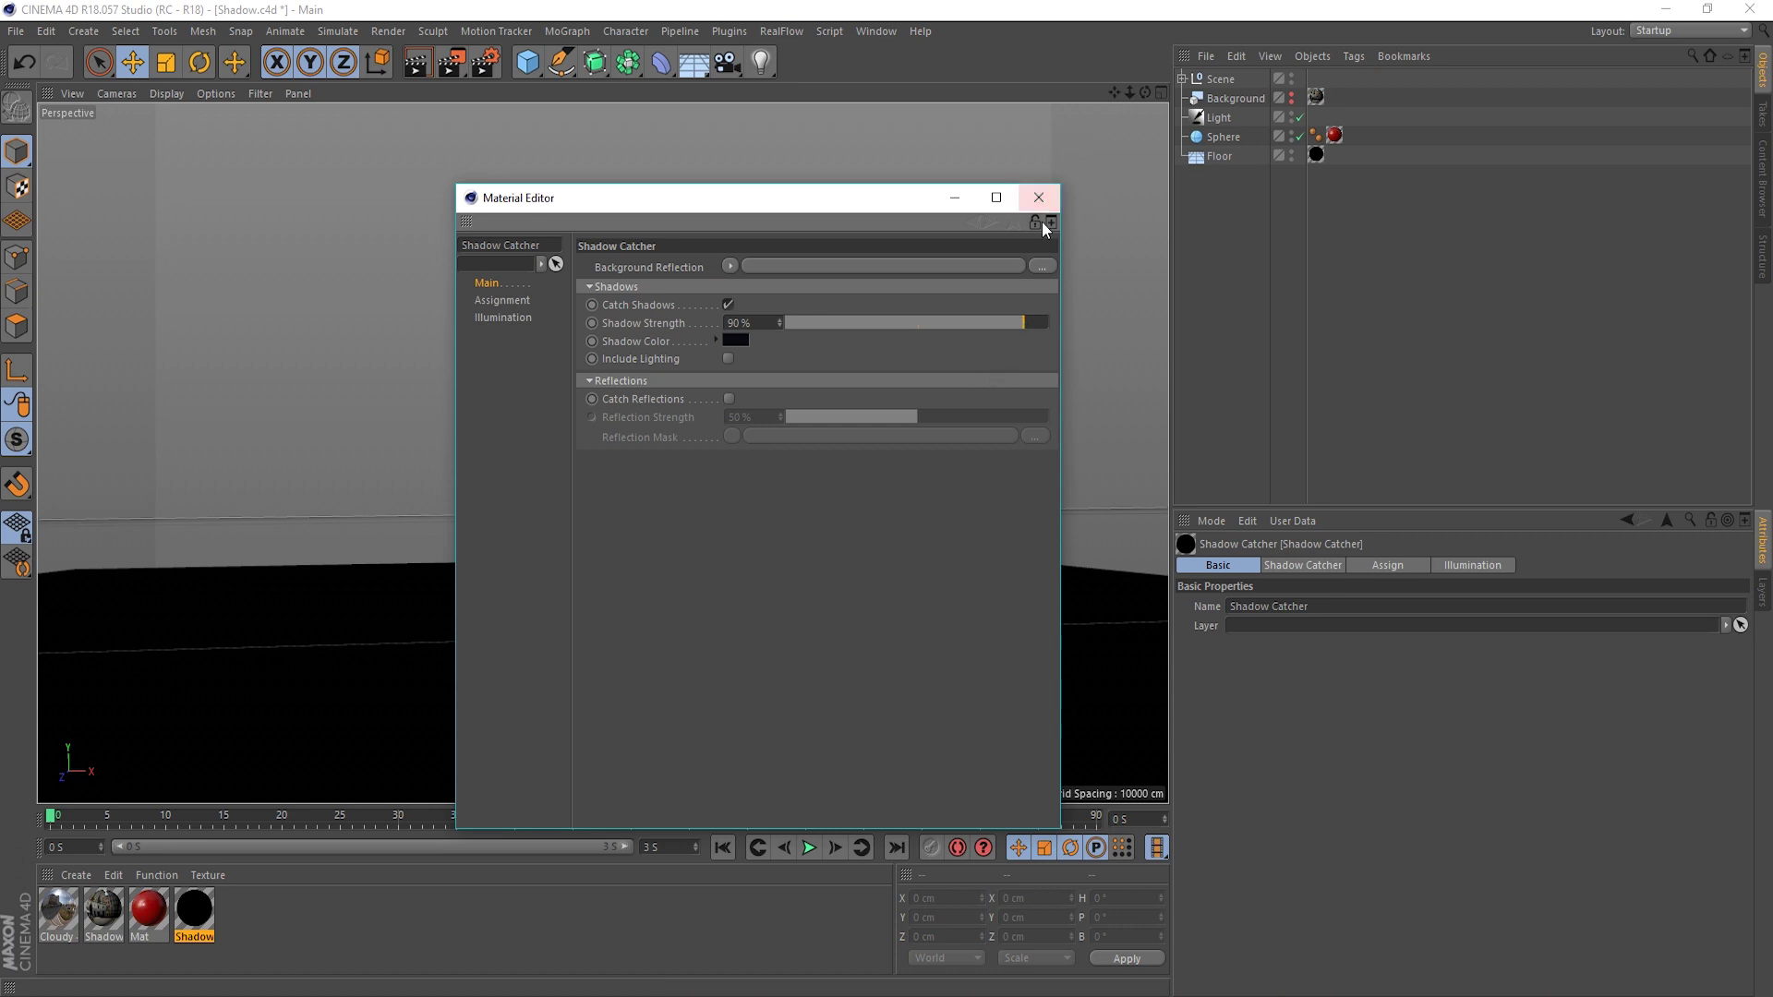
- Re-render the scene with 90% Shadow Strength, overwriting Shadow.png
click(1039, 197)
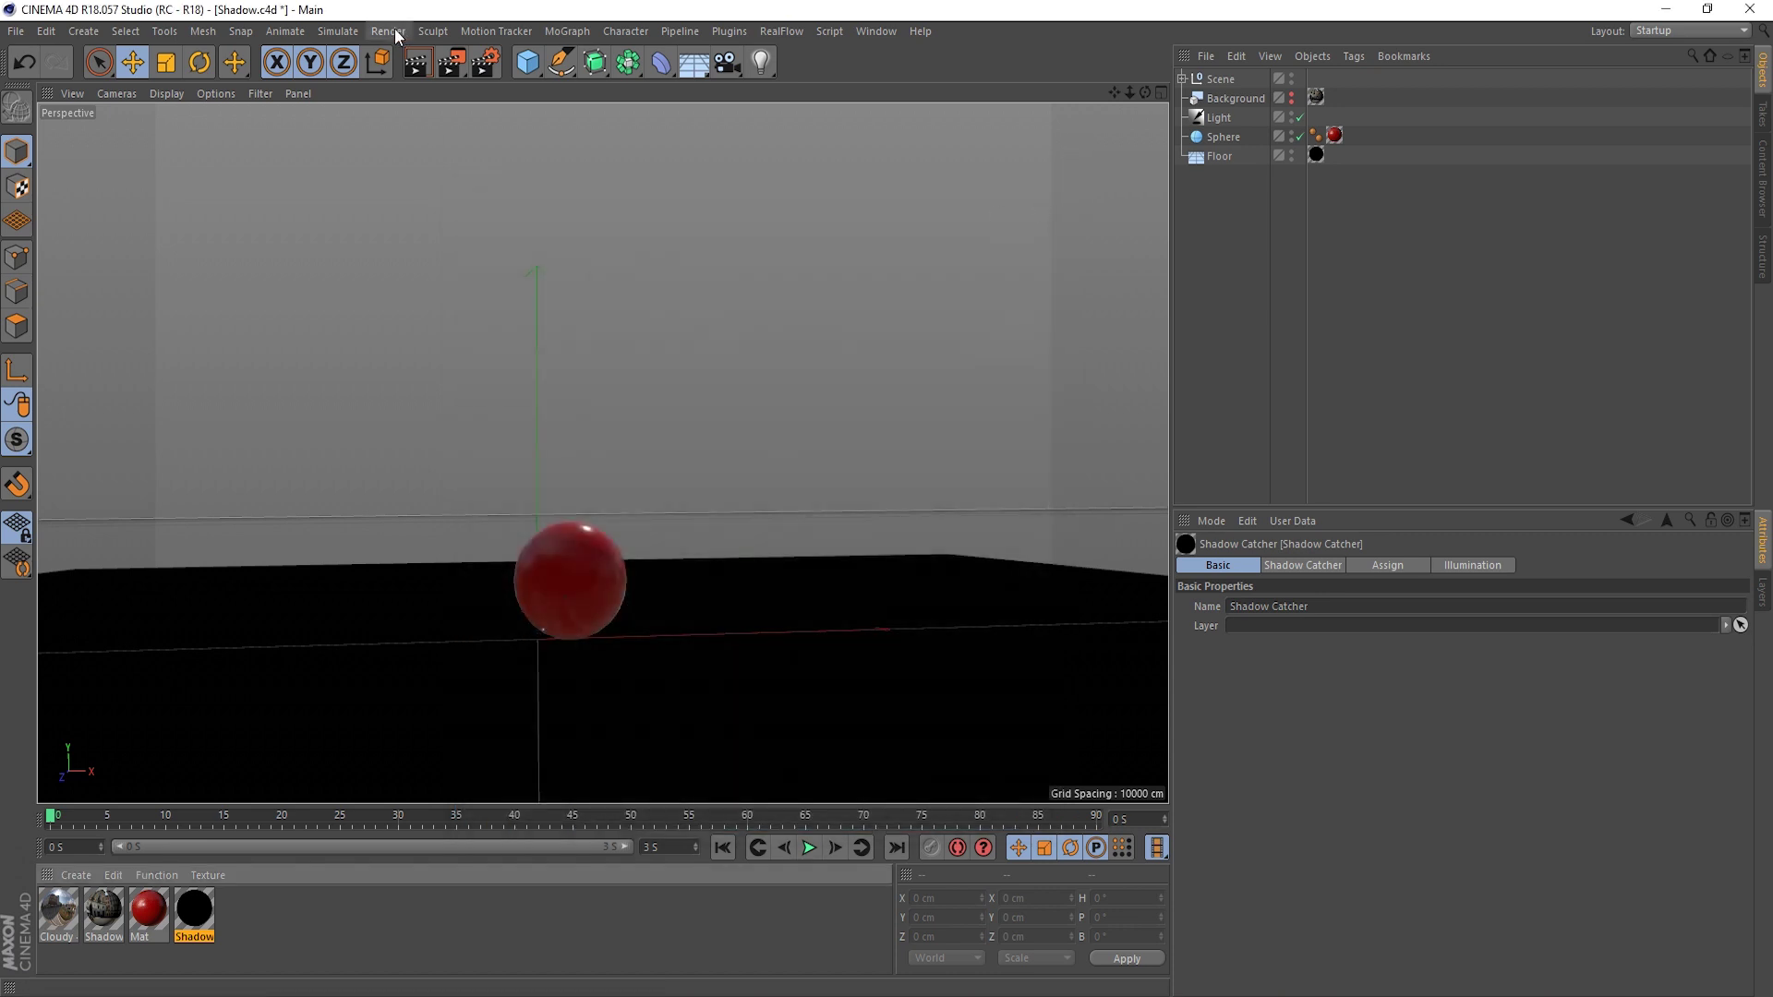
click(452, 62)
click(884, 583)
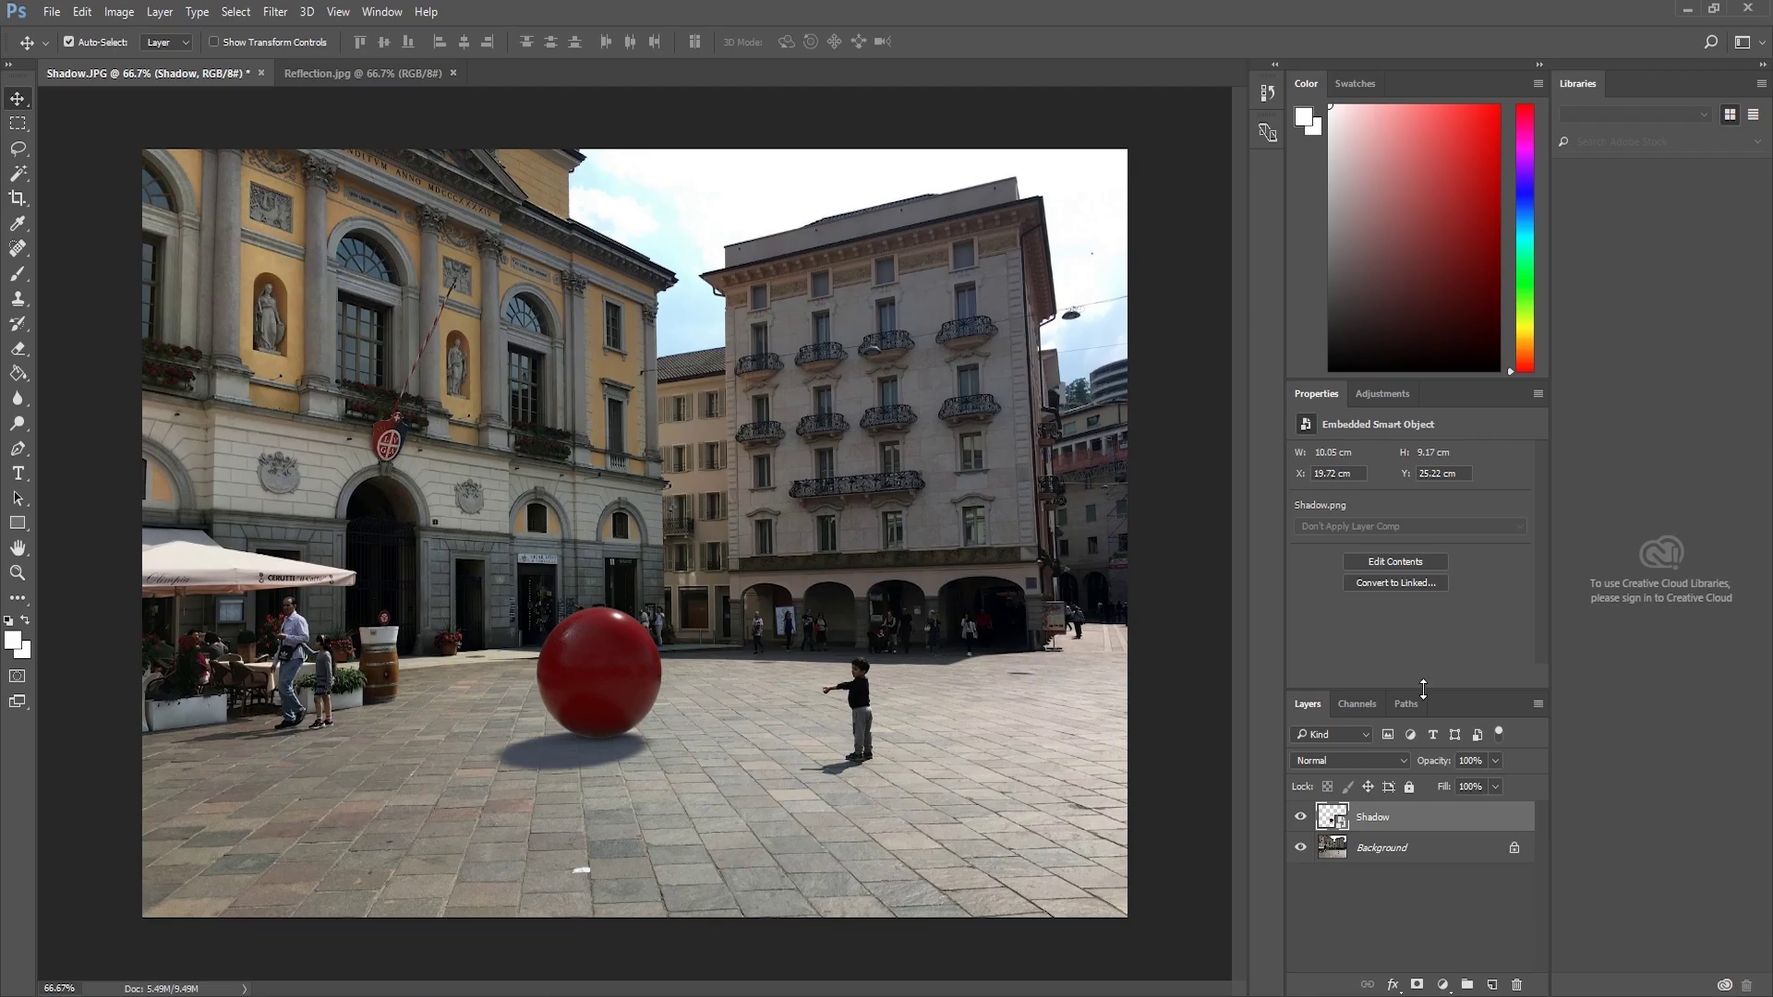
- Replace the old Shadow layer with the updated 90%-strength Shadow.png render and commit it
key(Delete)
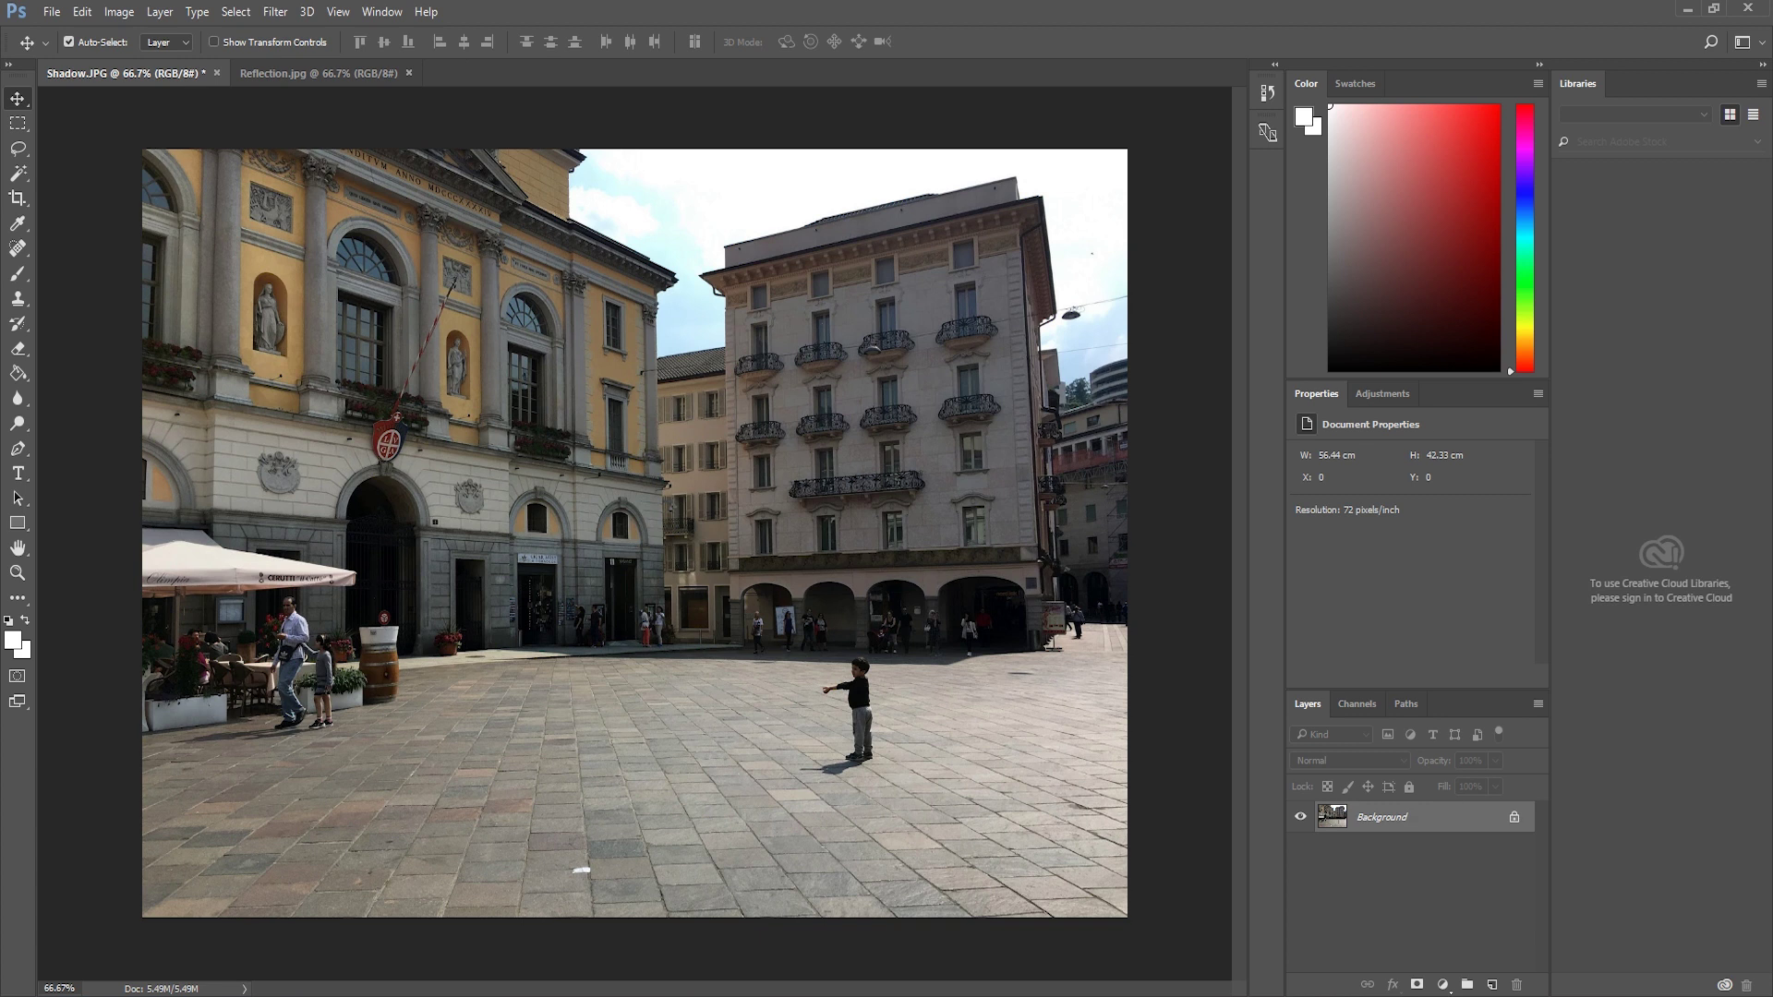
key(ctrl+z)
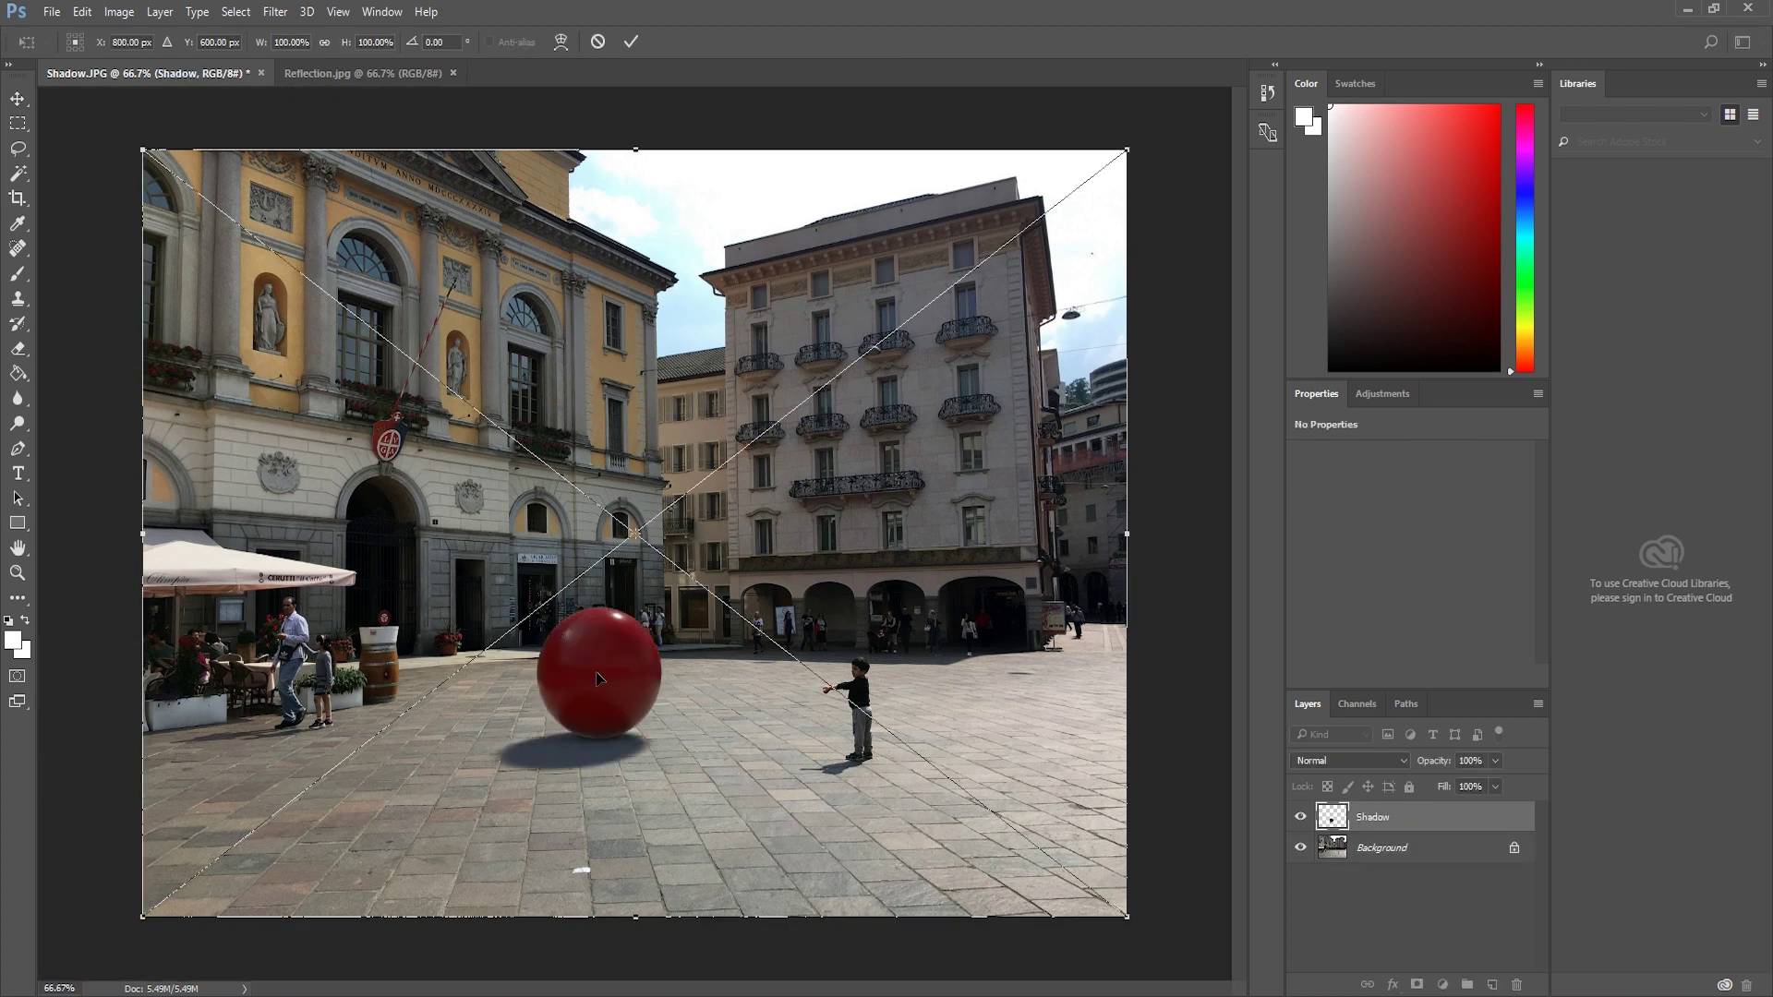
key(Return)
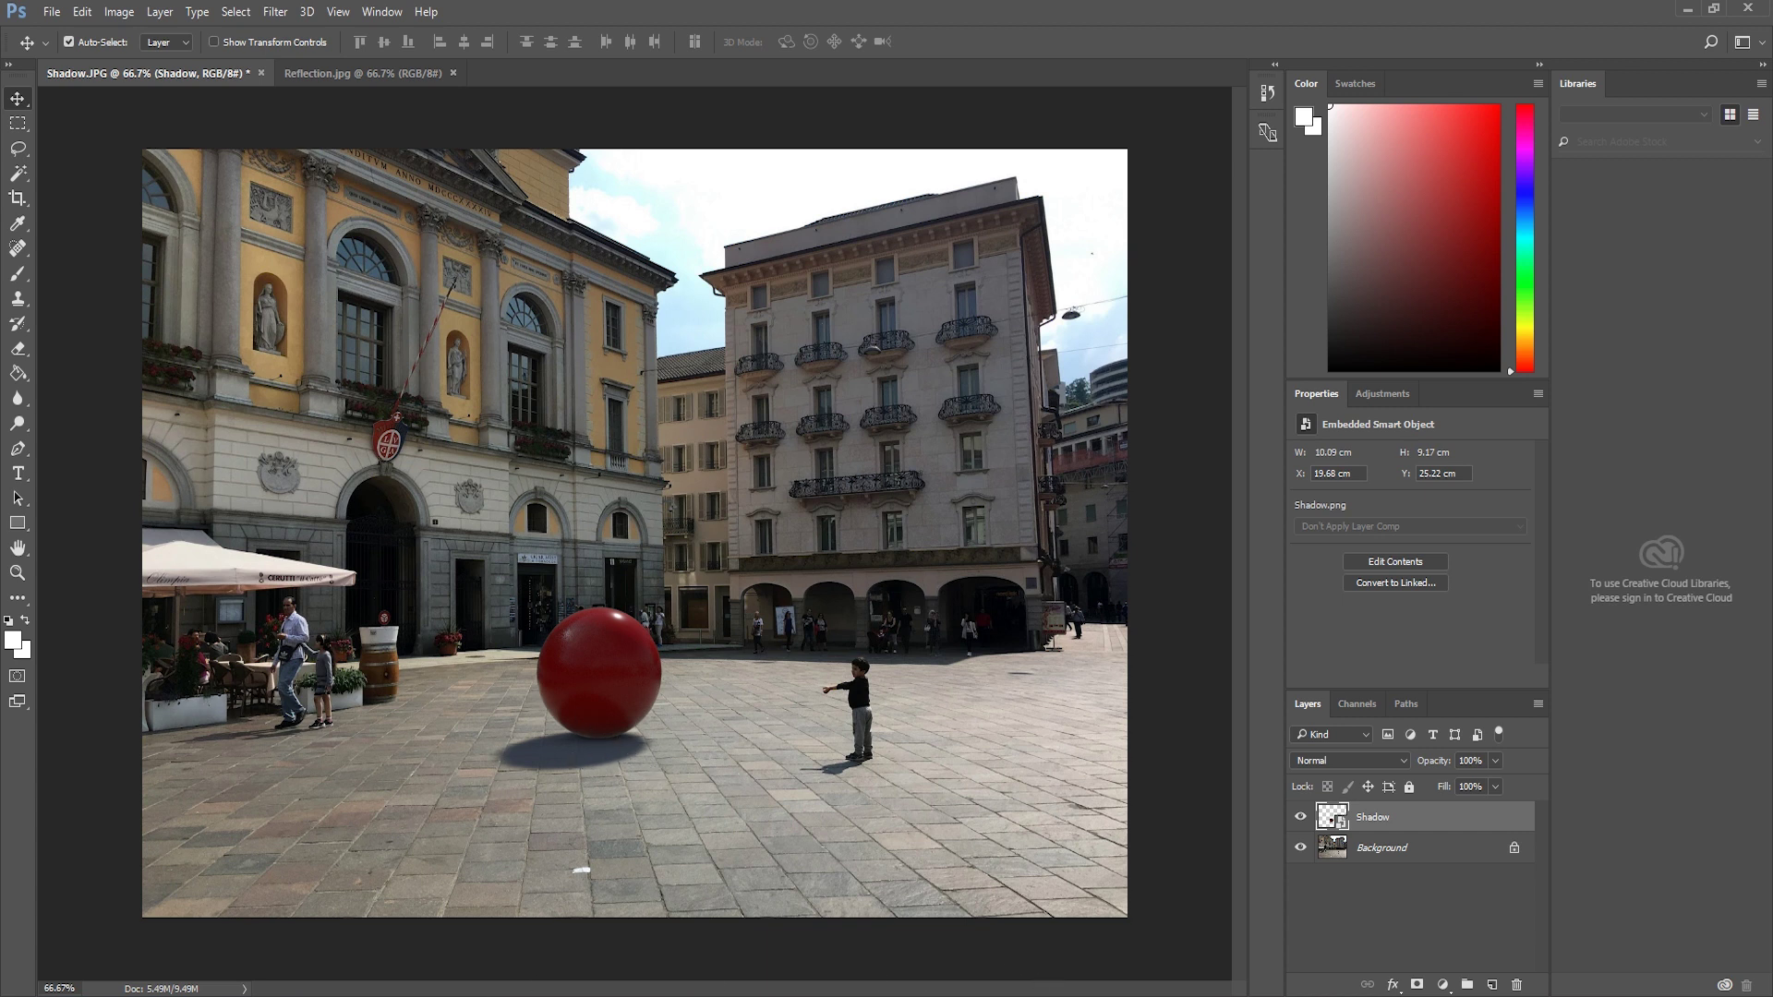
mouse_move(1044, 992)
click(1099, 942)
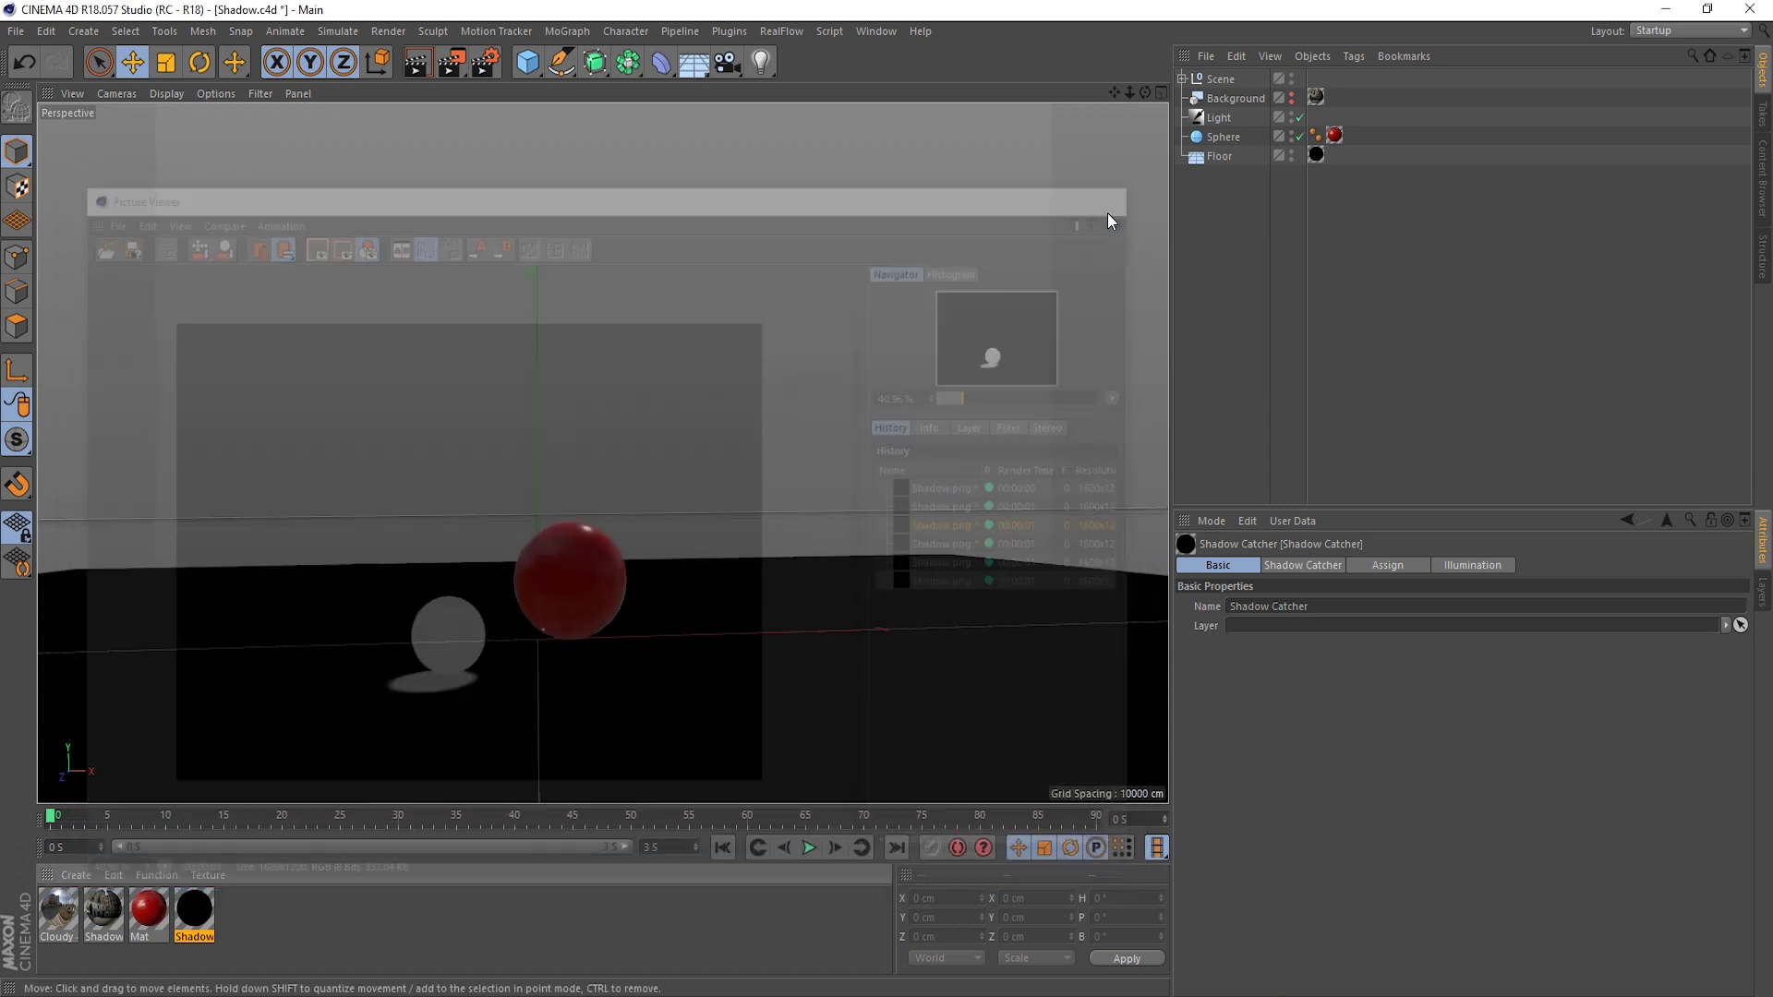
- Open the Shadow Catcher material and read the help page on Include Lighting
double_click(198, 910)
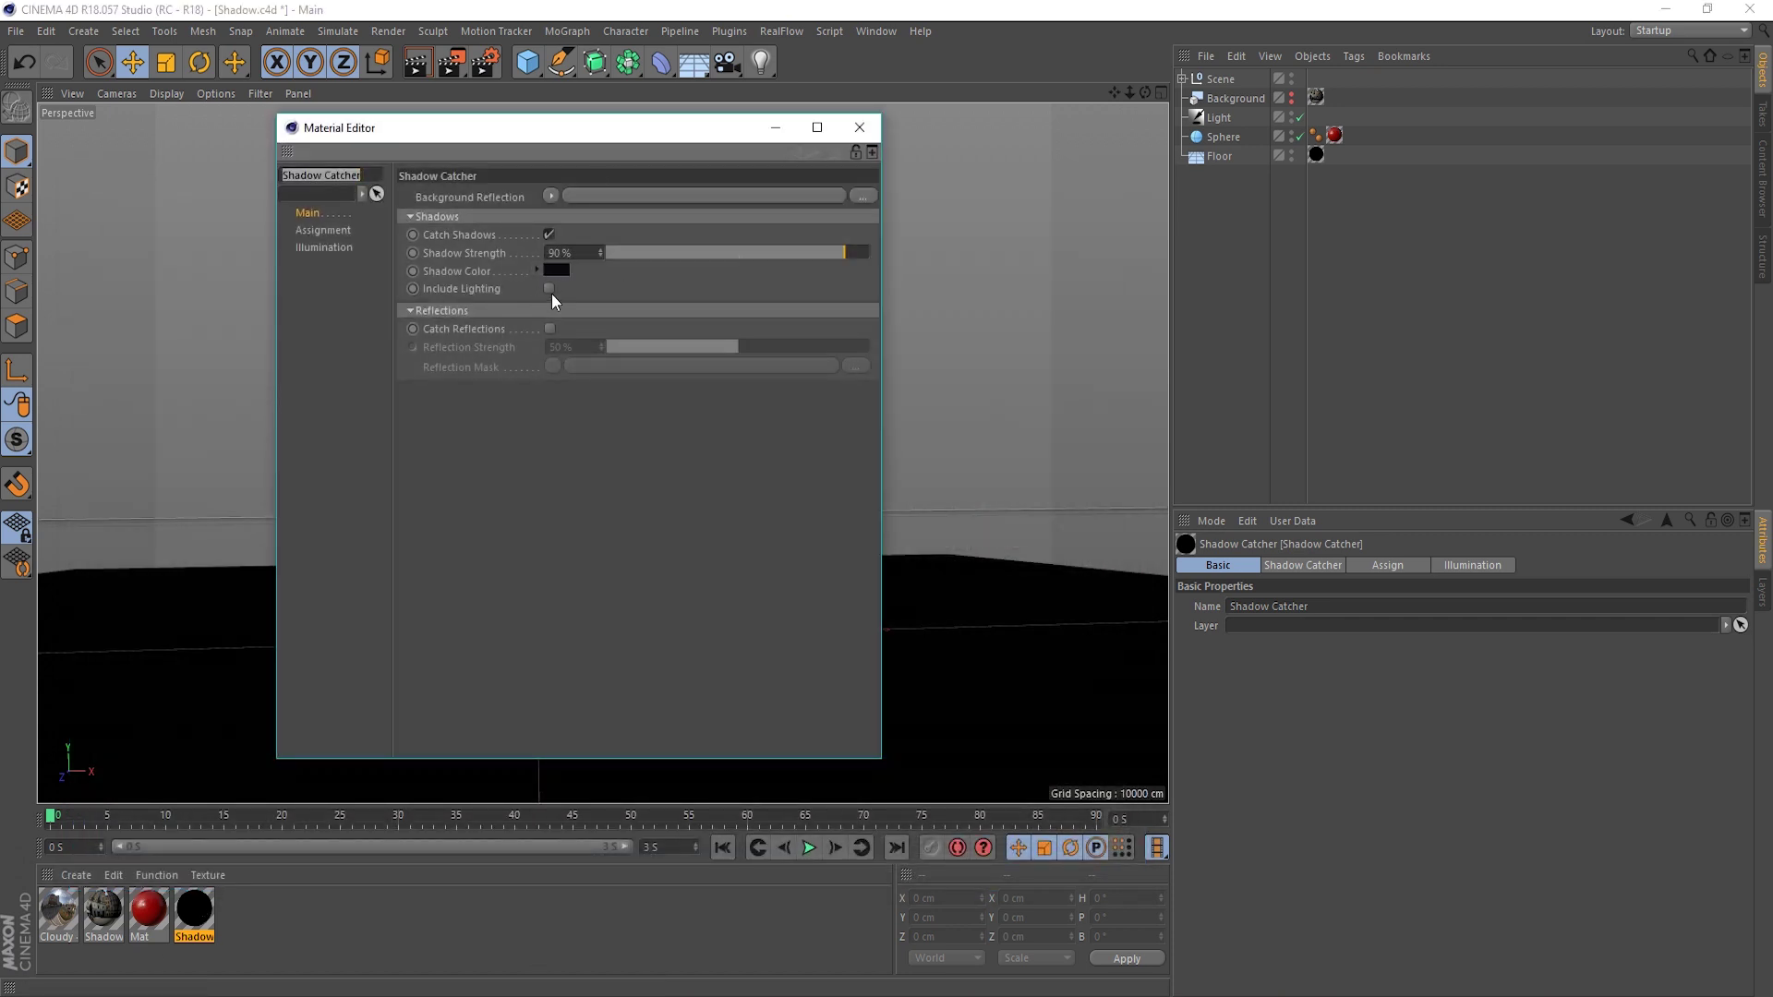
right_click(484, 290)
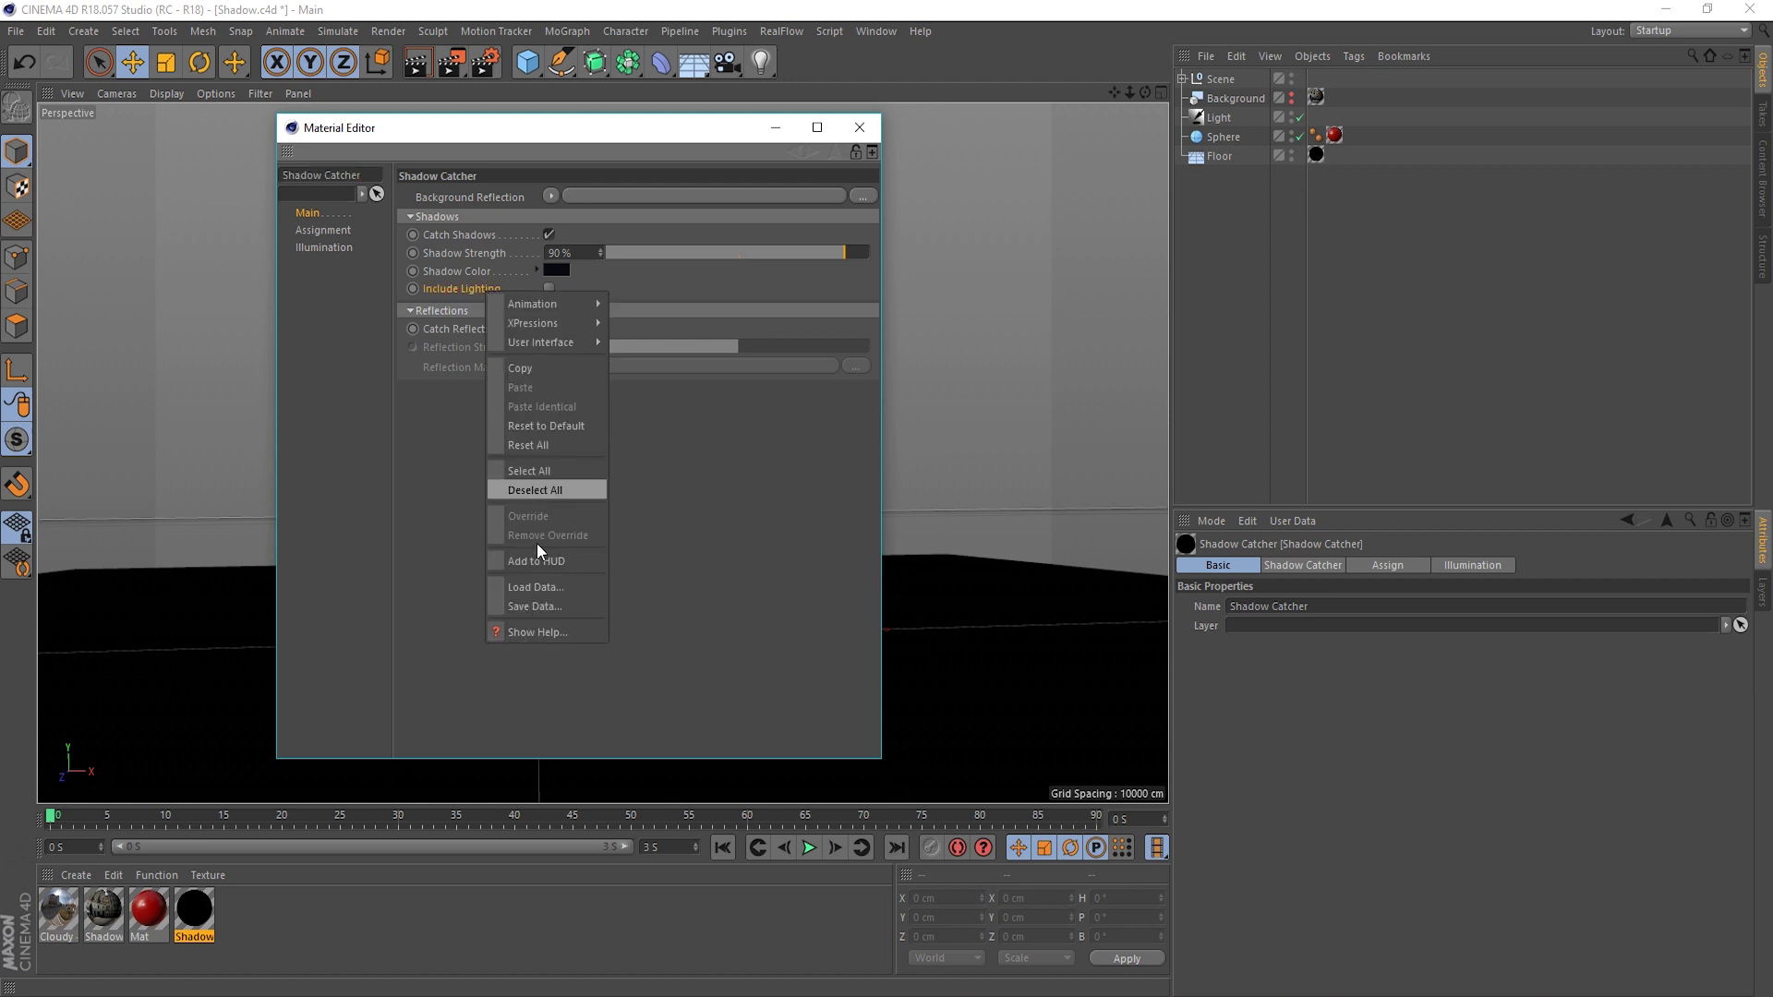
click(536, 632)
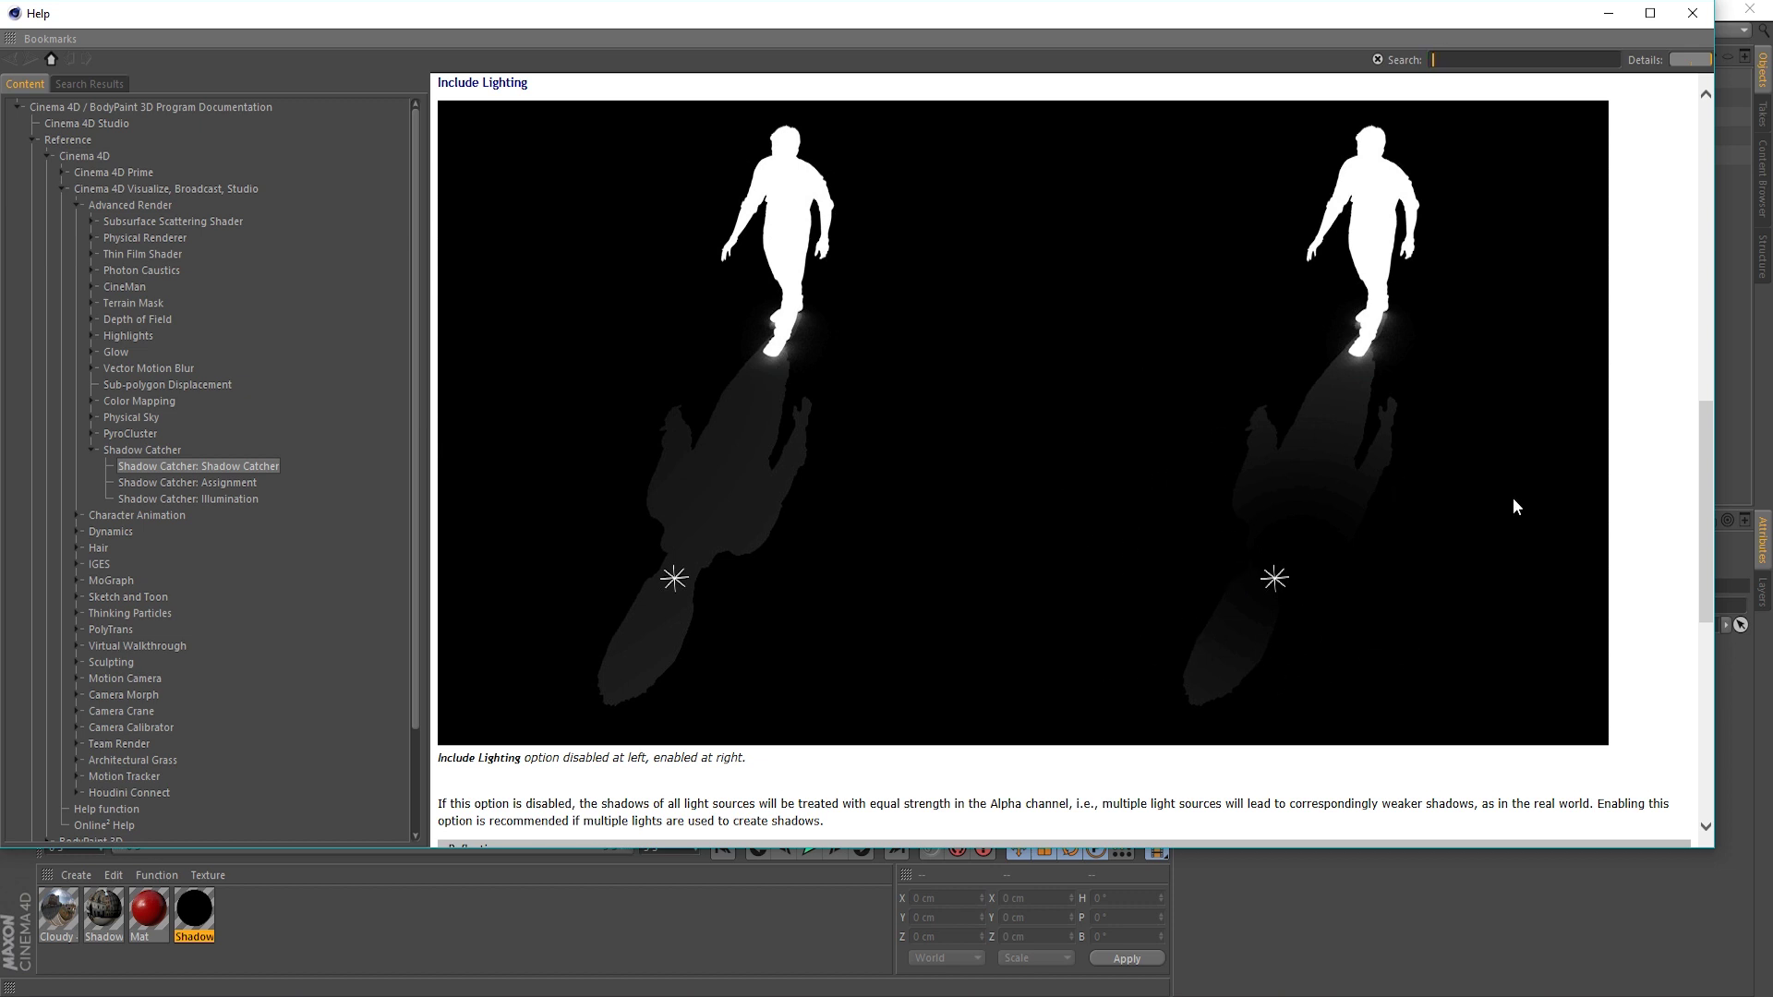
click(1692, 13)
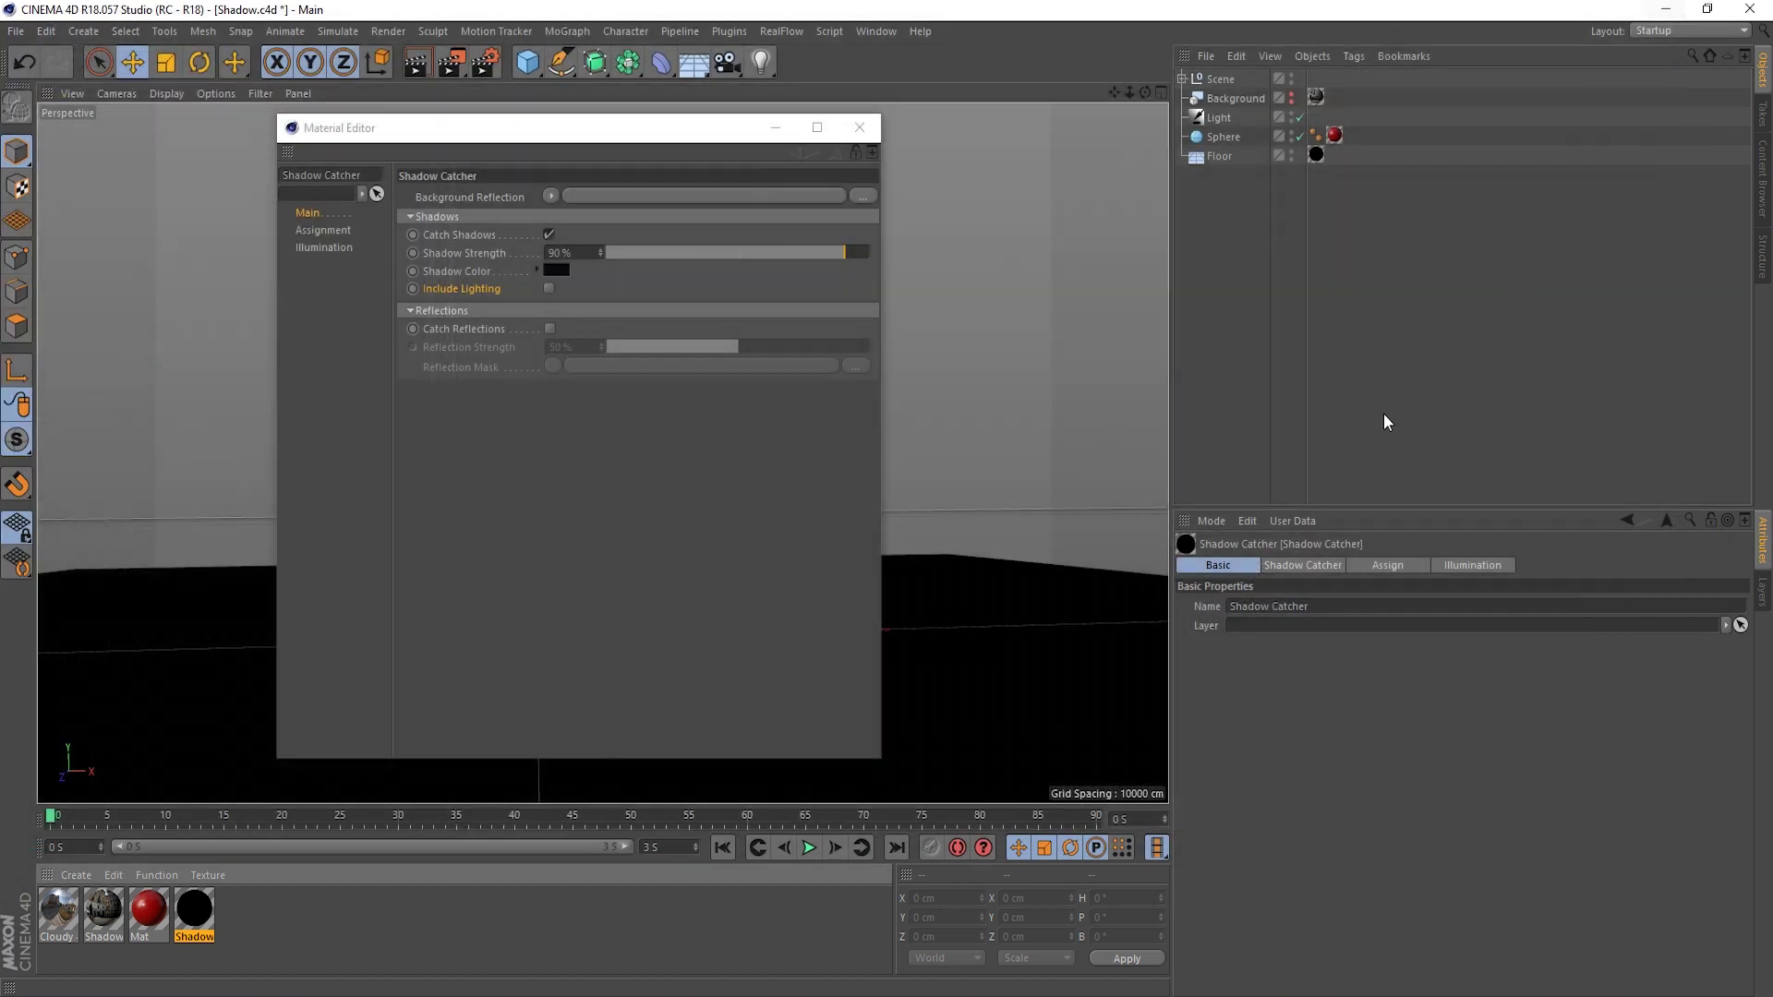
- Set Shadow Strength to 100% and re-render, overwriting Shadow.png
drag(806, 252, 1111, 265)
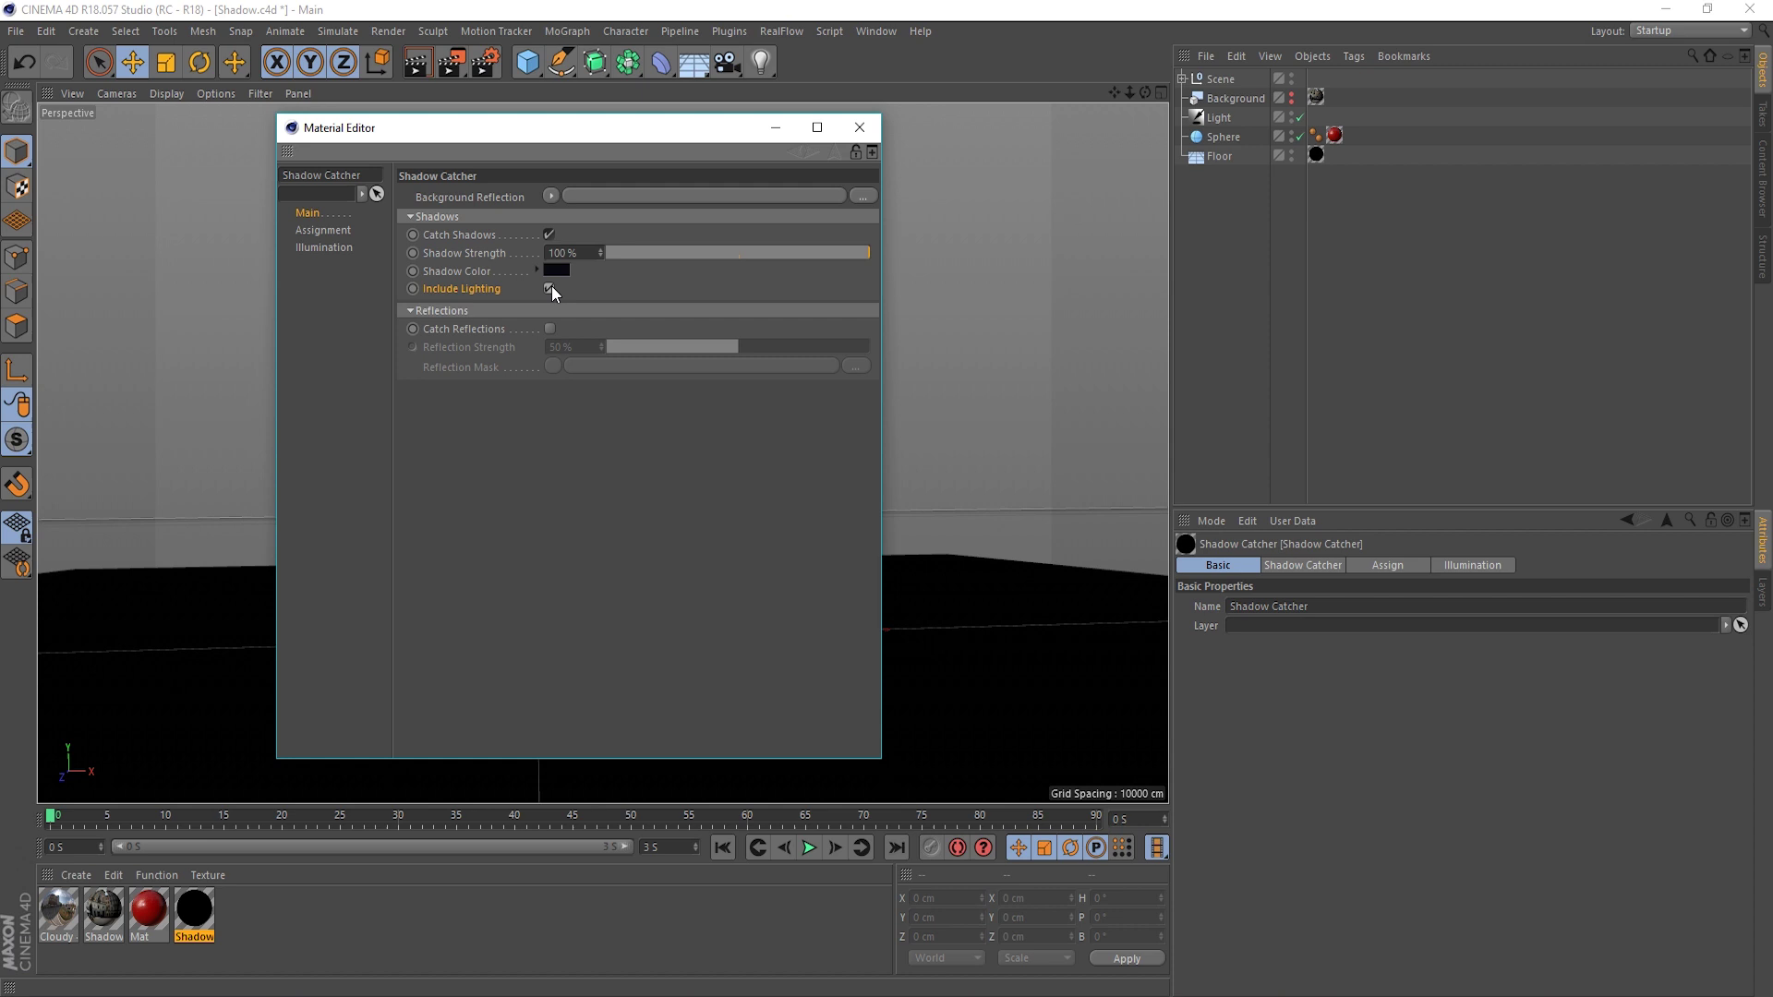
click(859, 127)
click(454, 56)
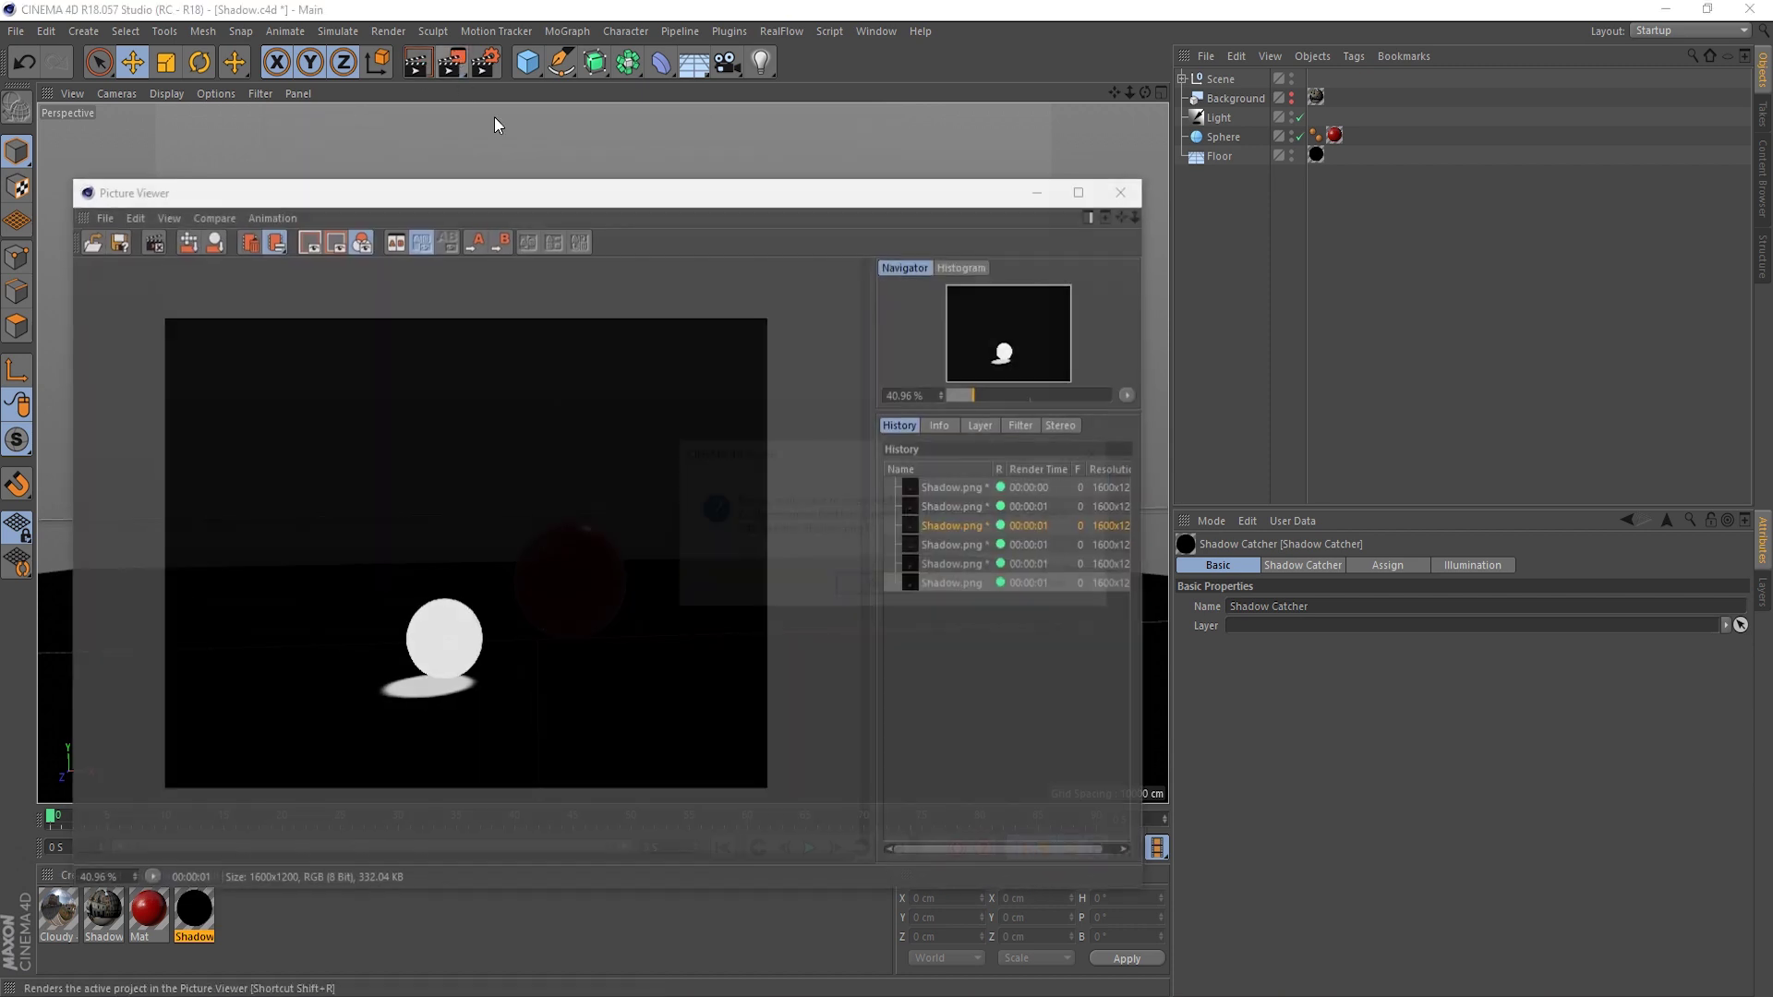
click(866, 584)
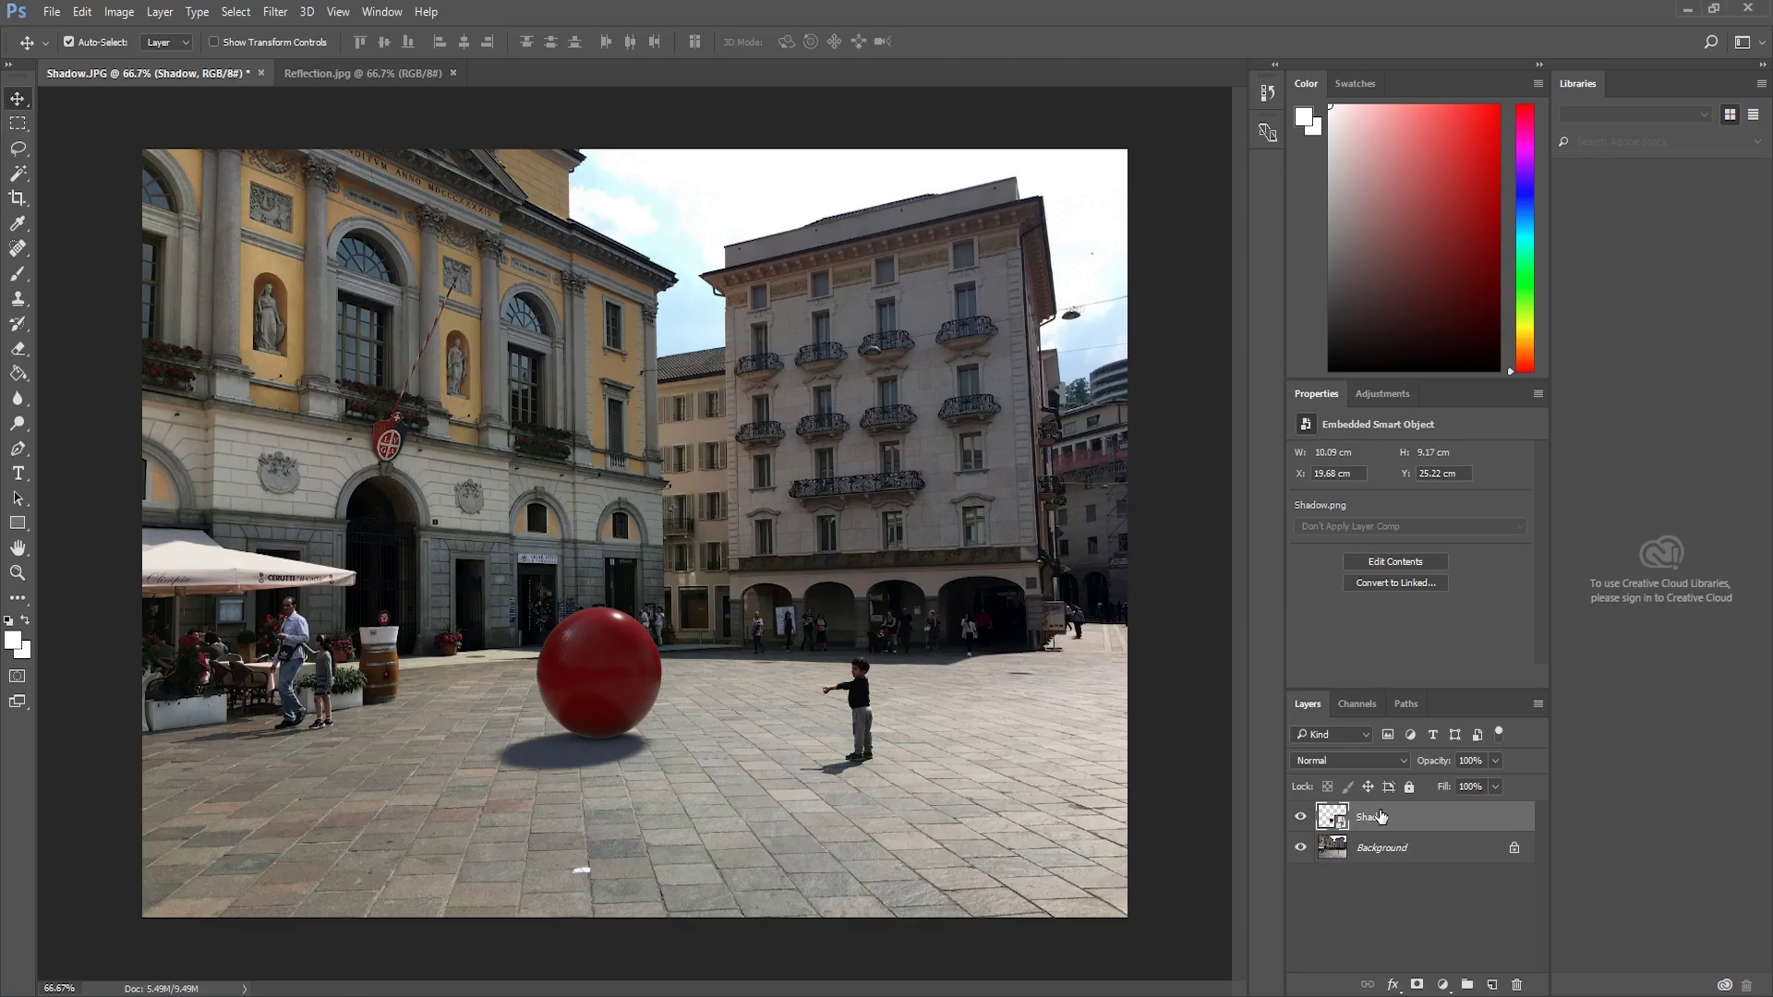
- Swap in the 100%-strength render as the Shadow layer, then close Cinema 4D's Picture Viewer
key(Delete)
key(ctrl+z)
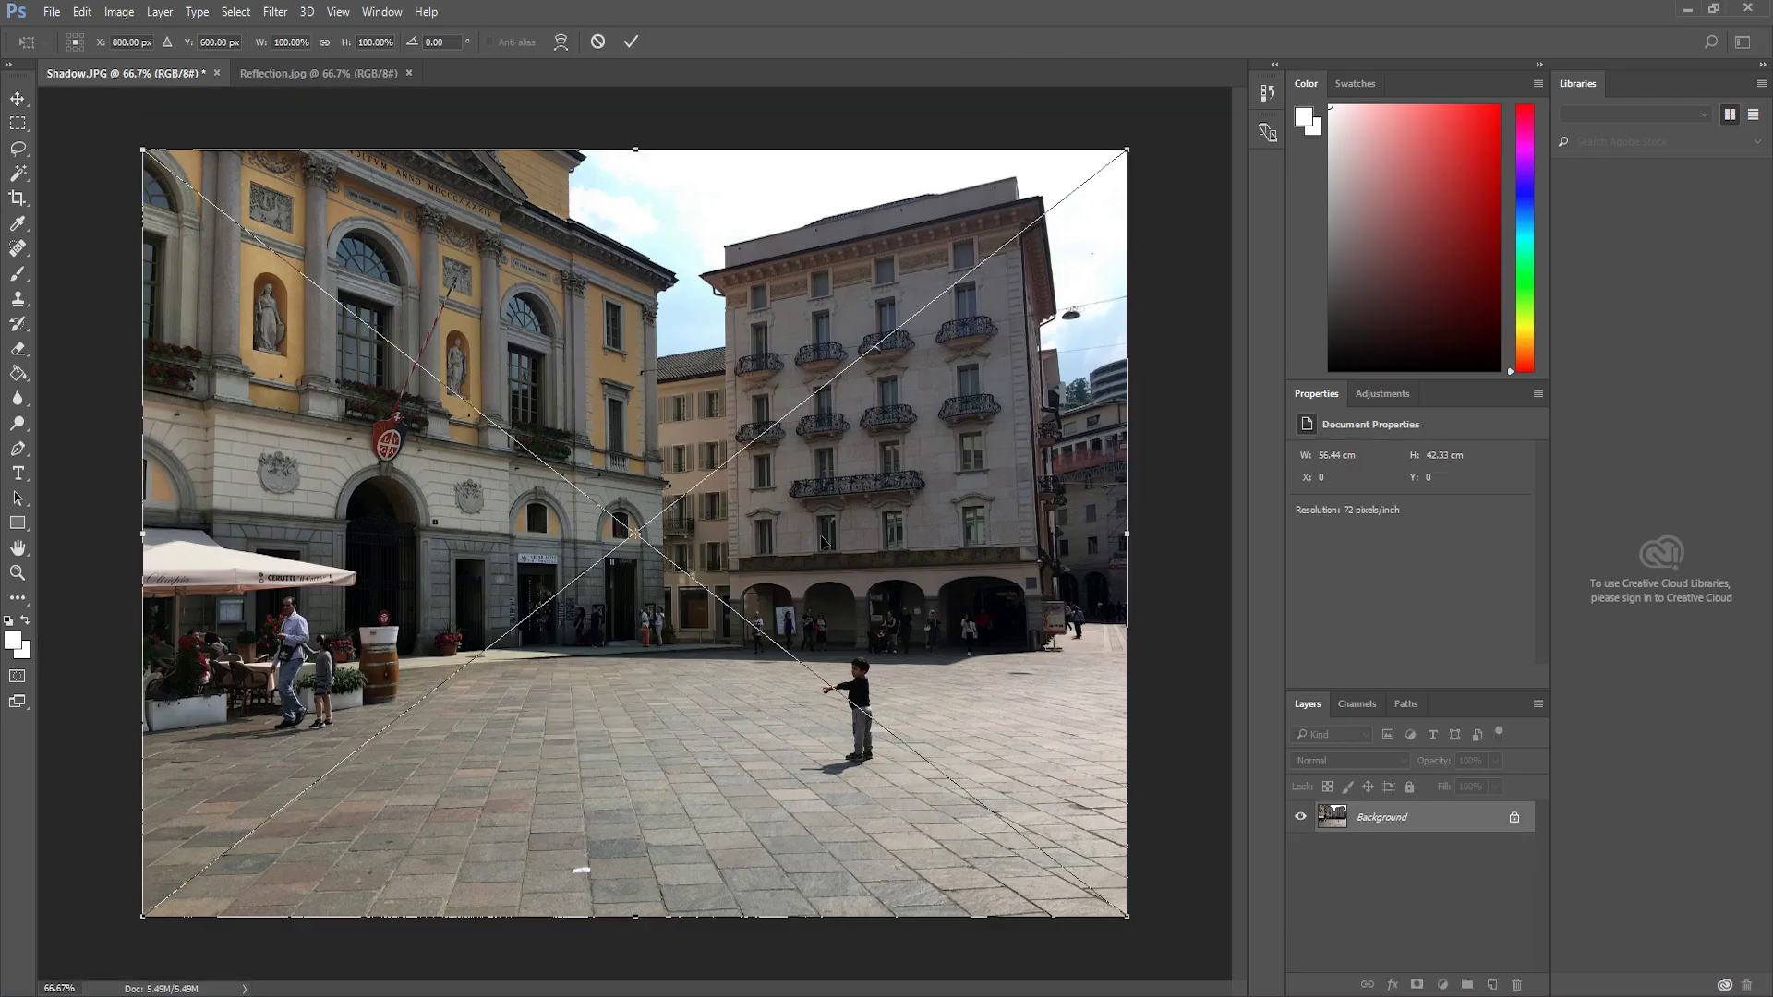
key(Return)
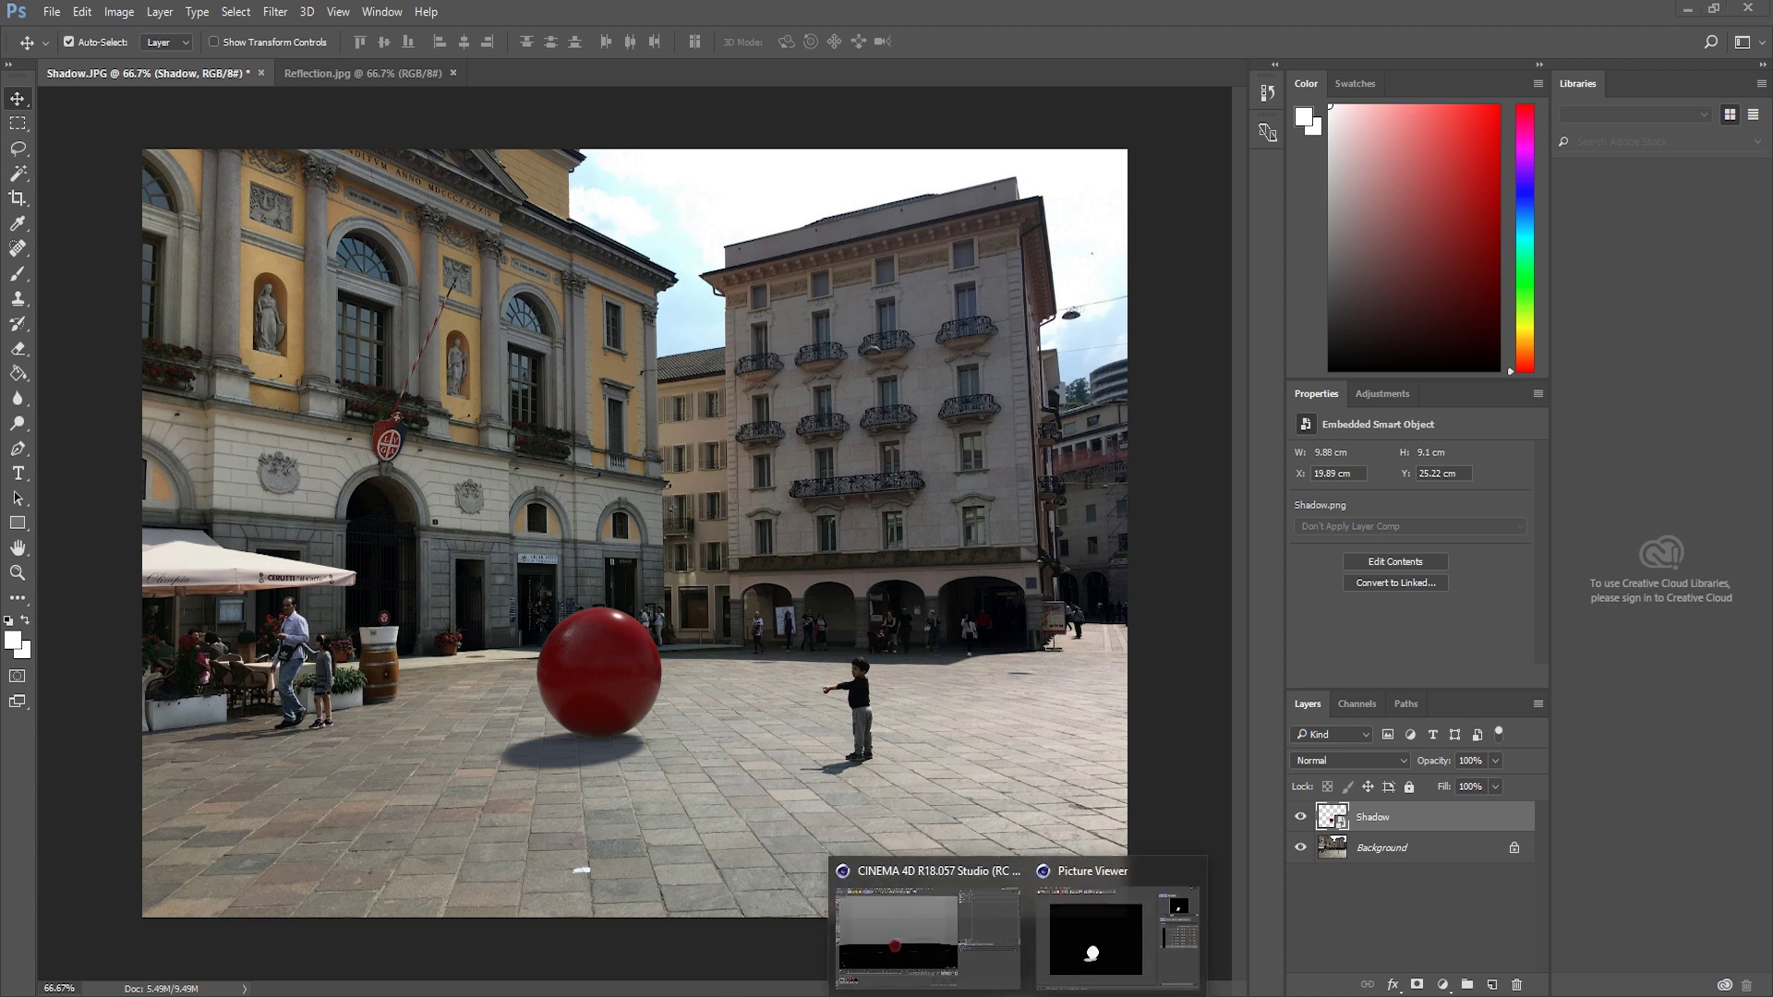
click(1132, 945)
click(1122, 194)
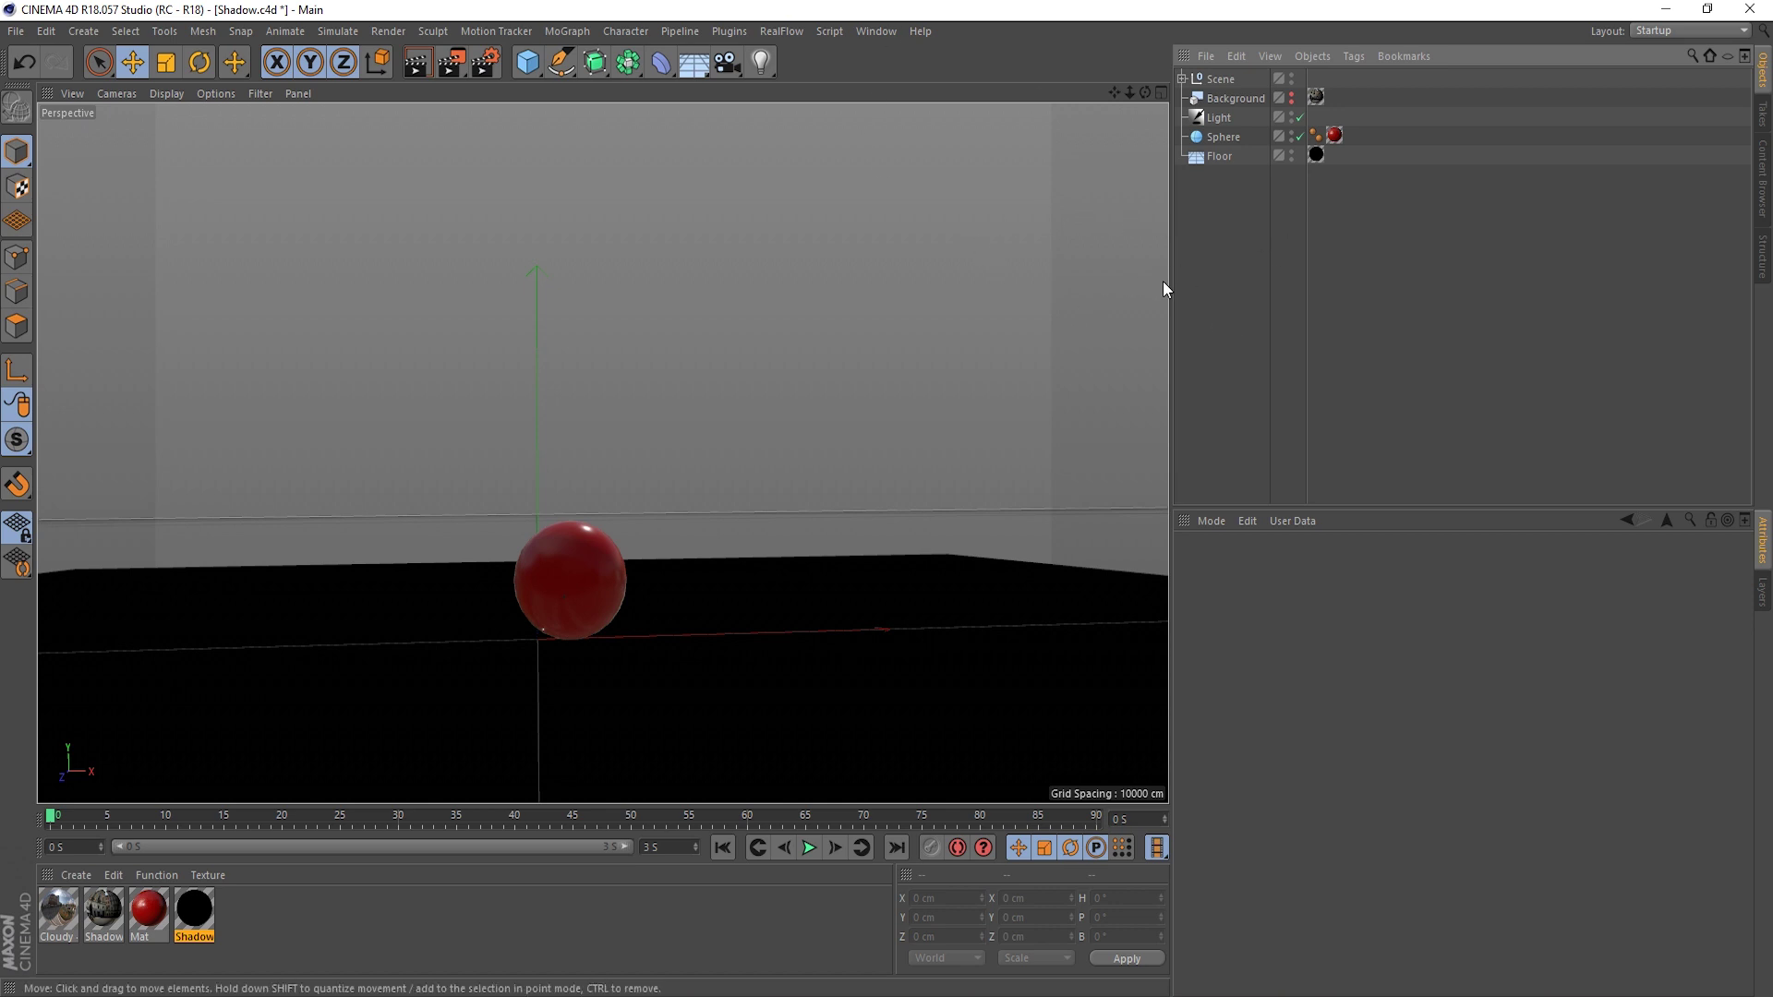
- Re-render with the current render settings, overwriting Shadow.png, and close the viewer
click(486, 67)
drag(591, 16, 865, 141)
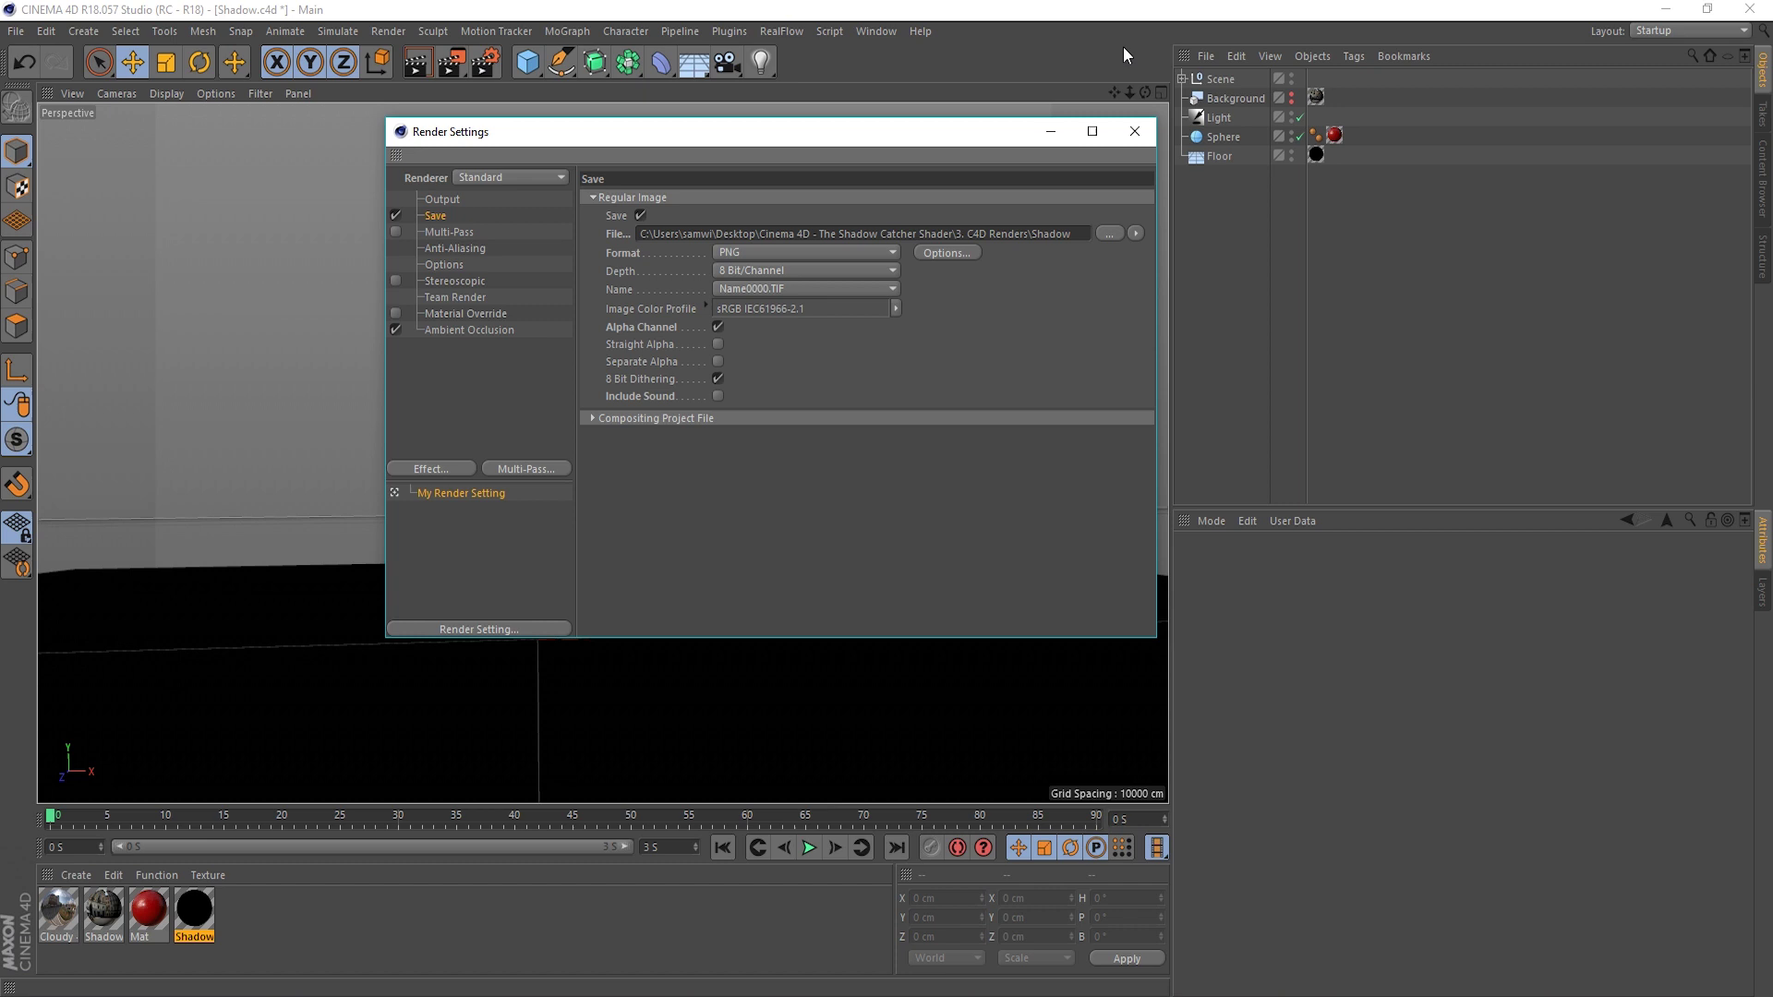
click(1135, 132)
click(453, 63)
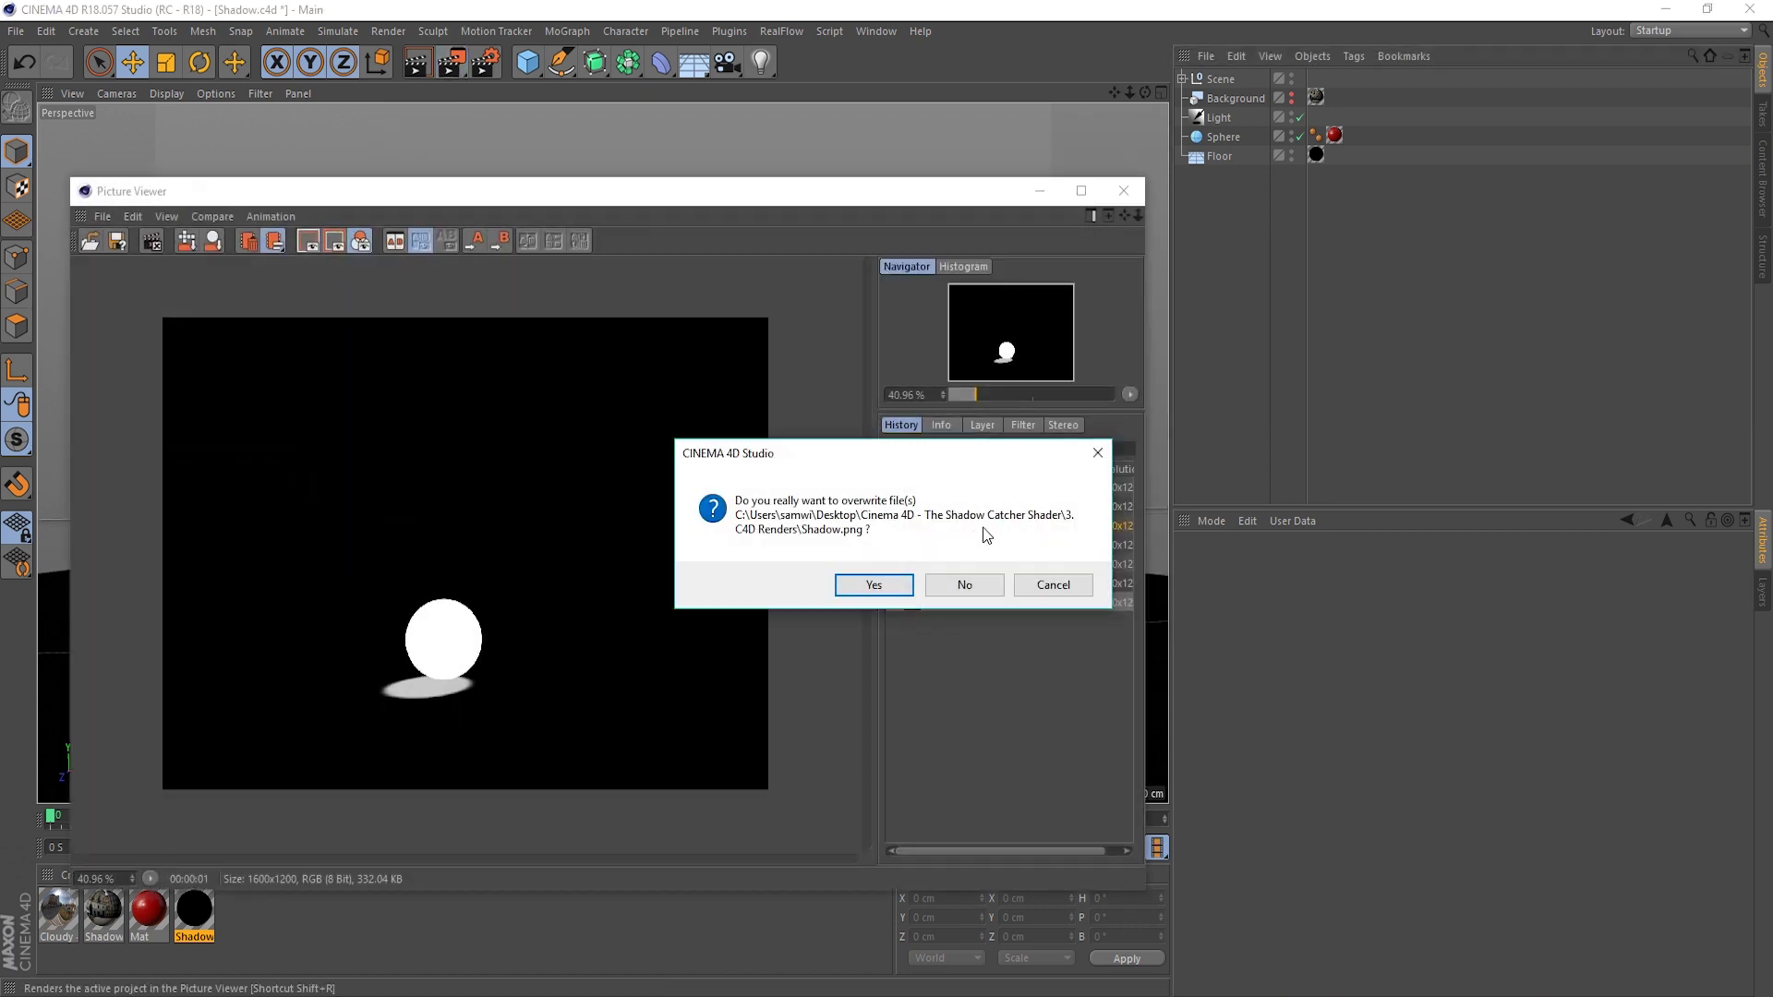
click(870, 586)
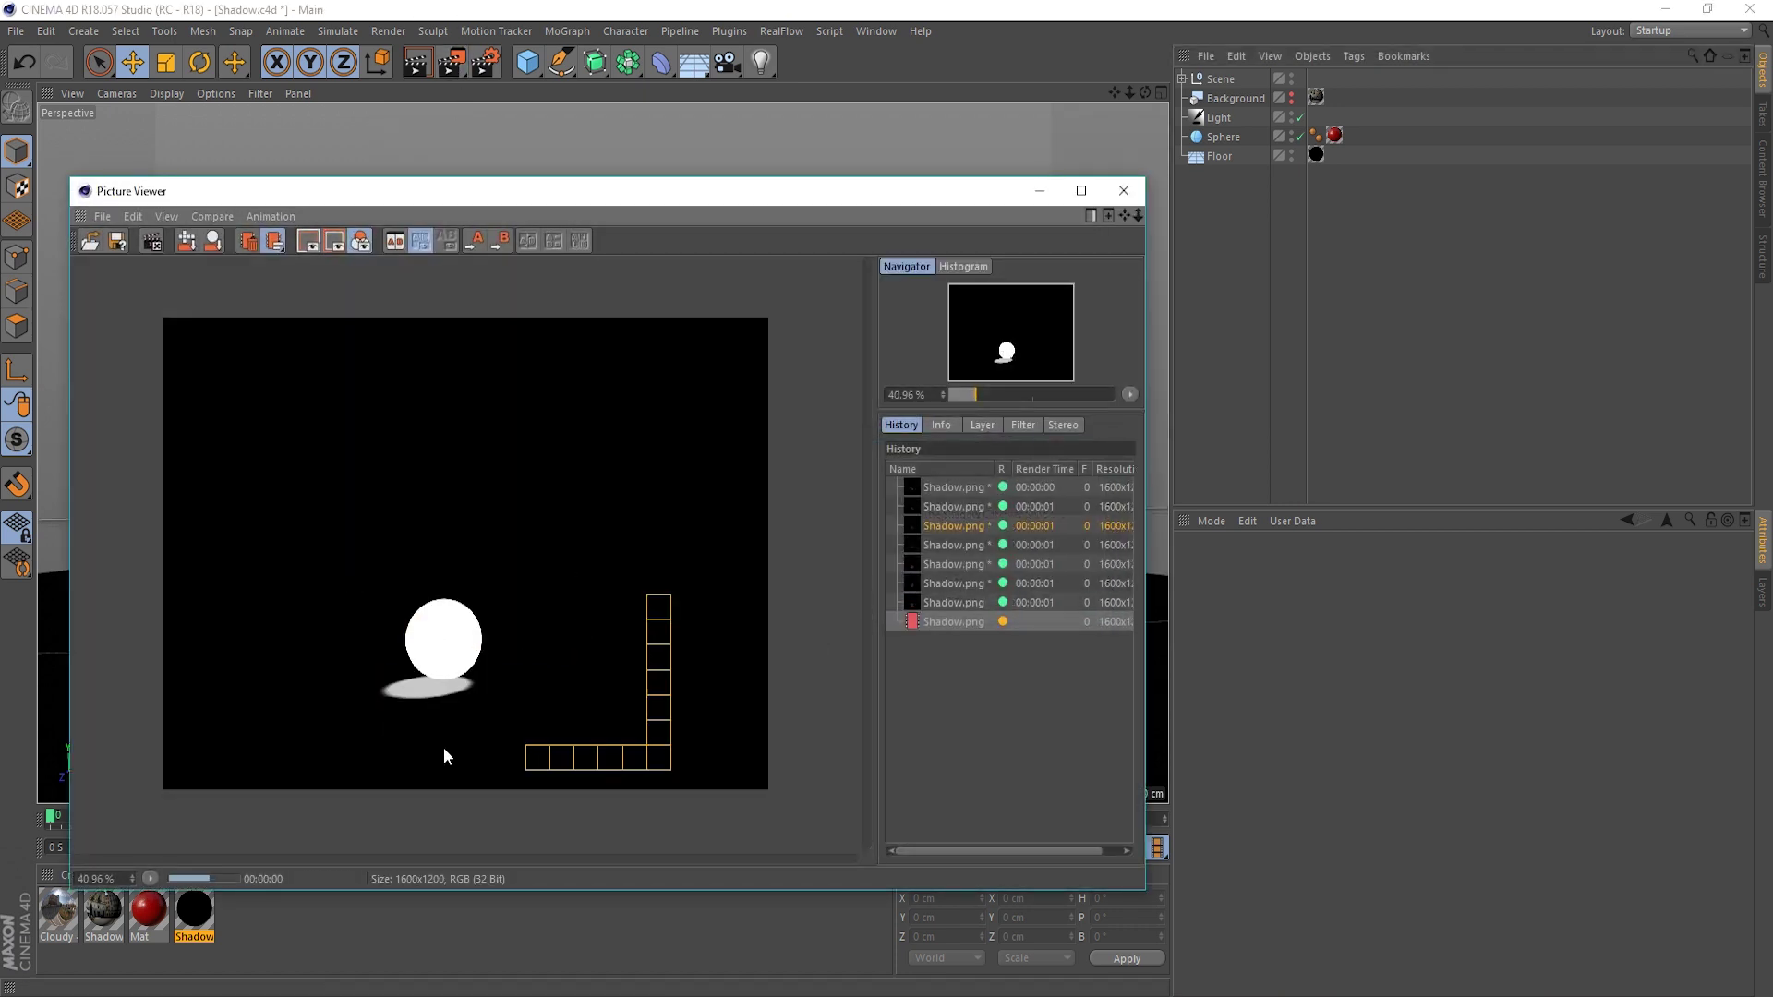
click(1123, 191)
- Switch the renderer to Physical and re-render, overwriting Shadow.png
click(484, 63)
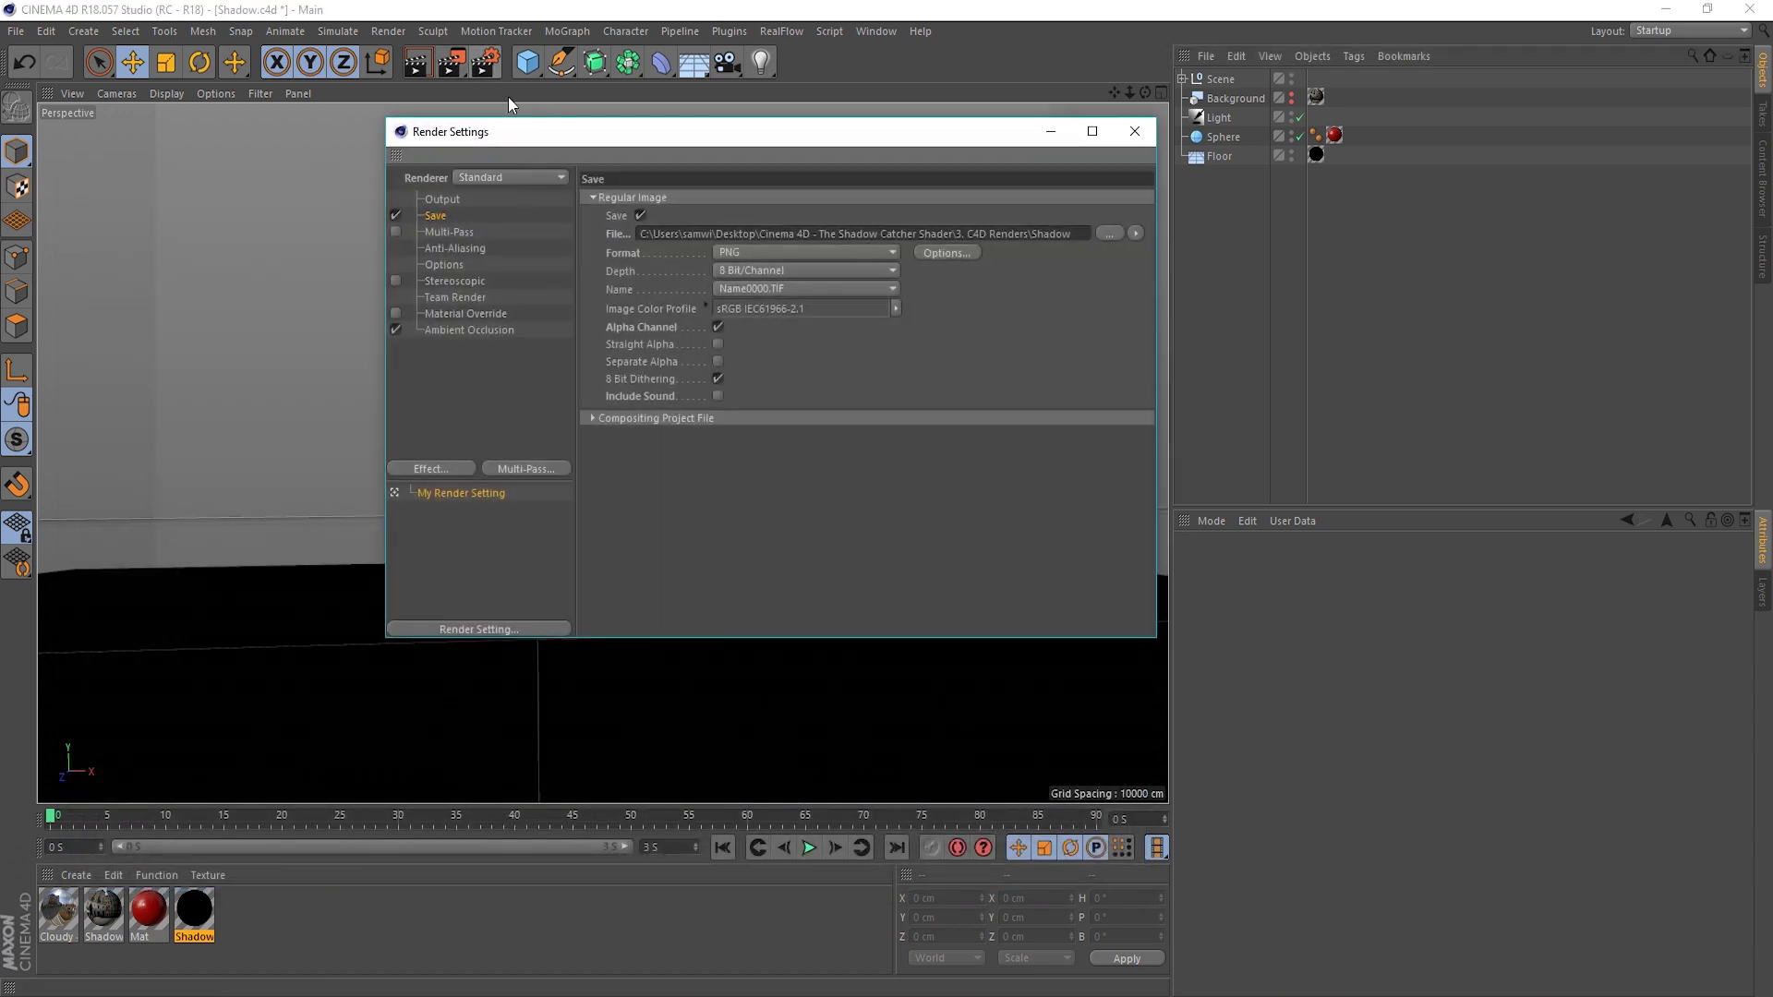
click(480, 179)
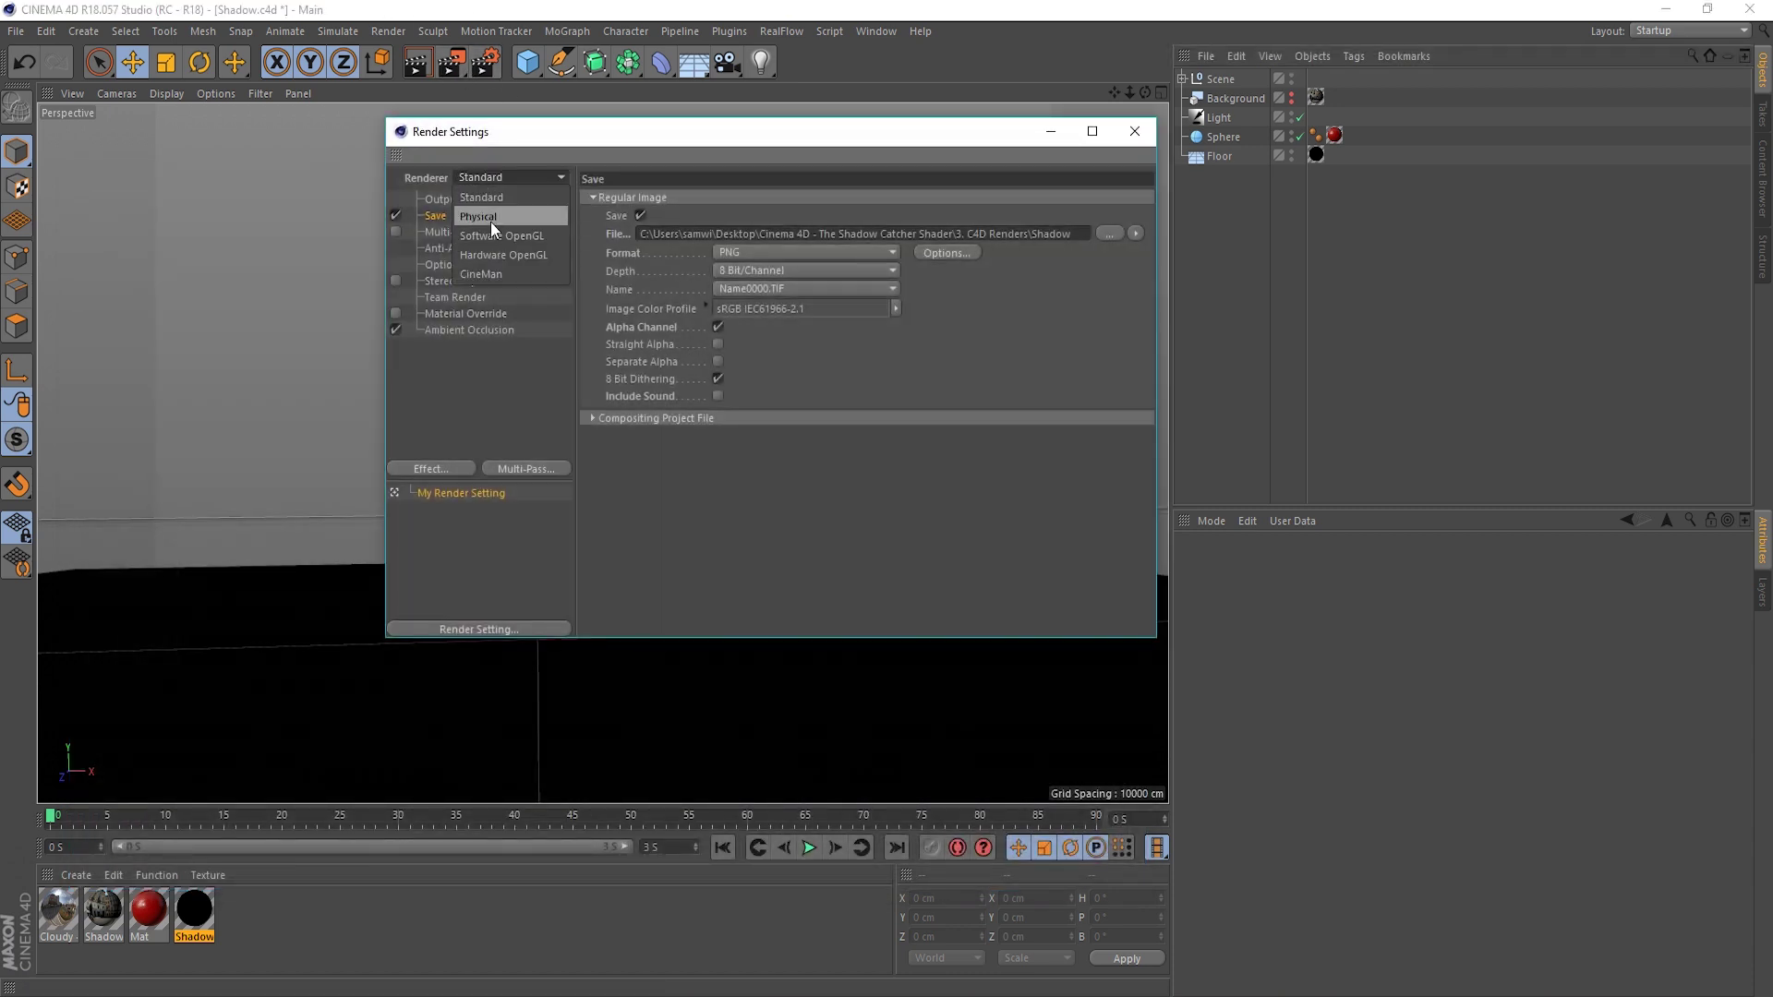
click(489, 223)
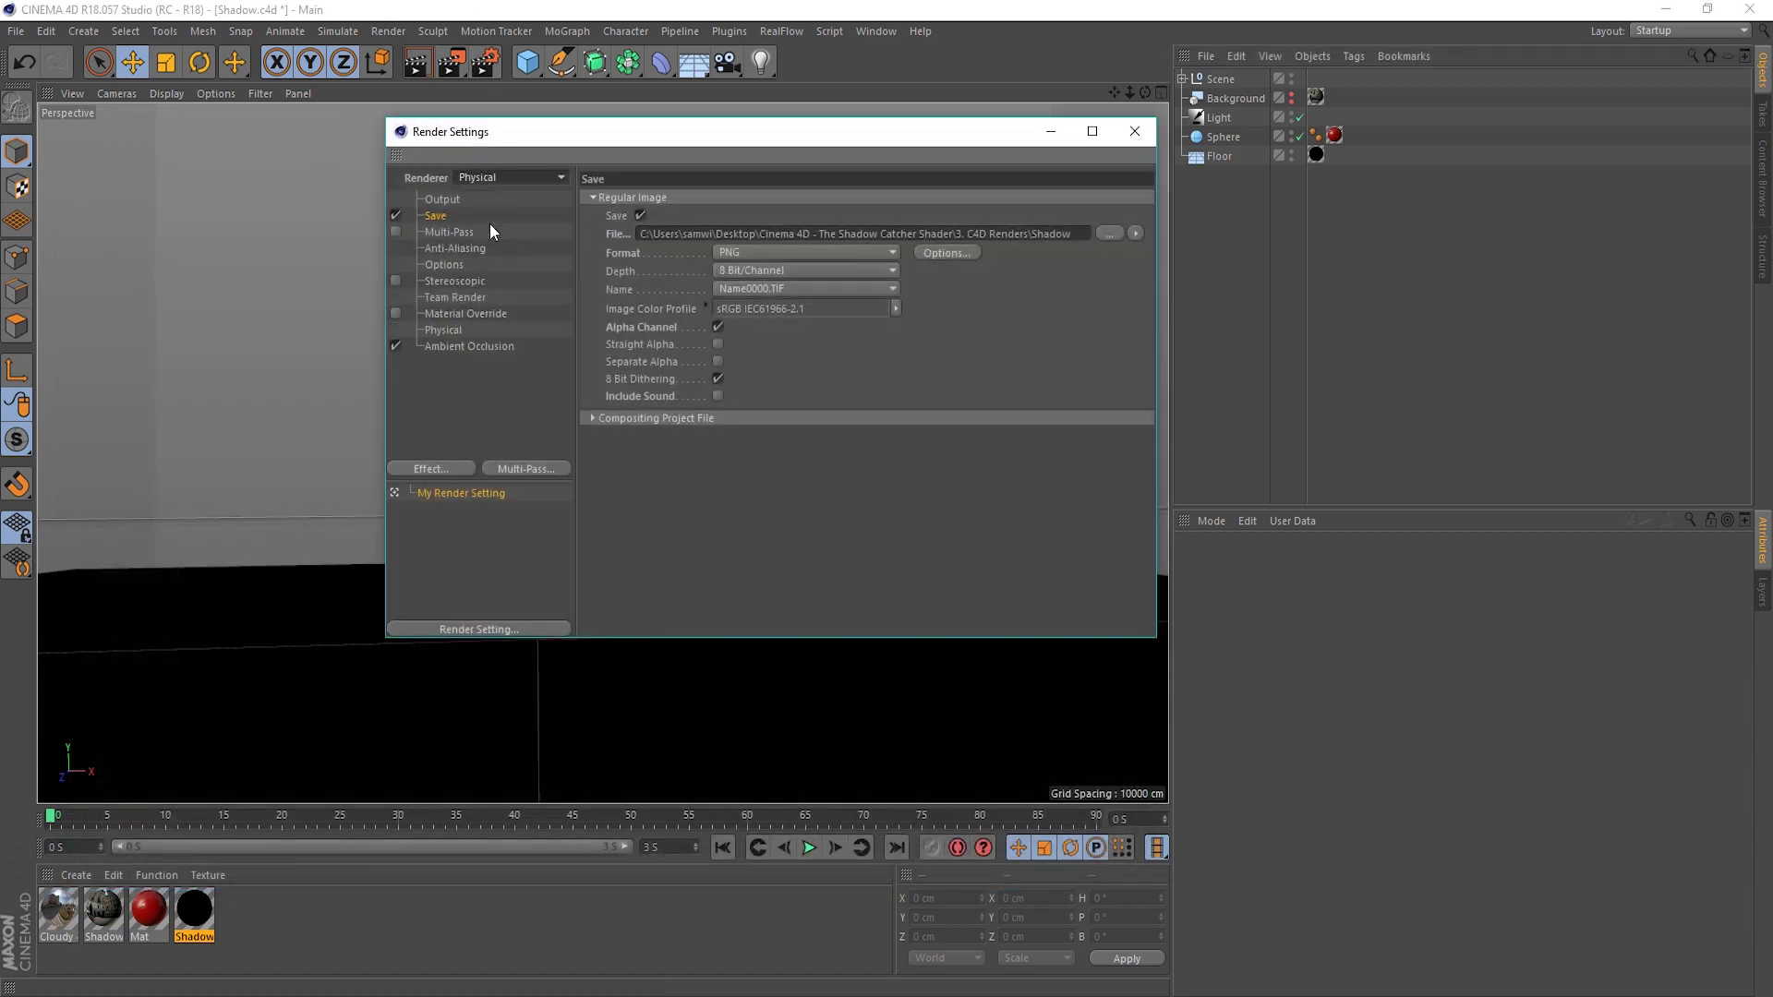
click(1127, 133)
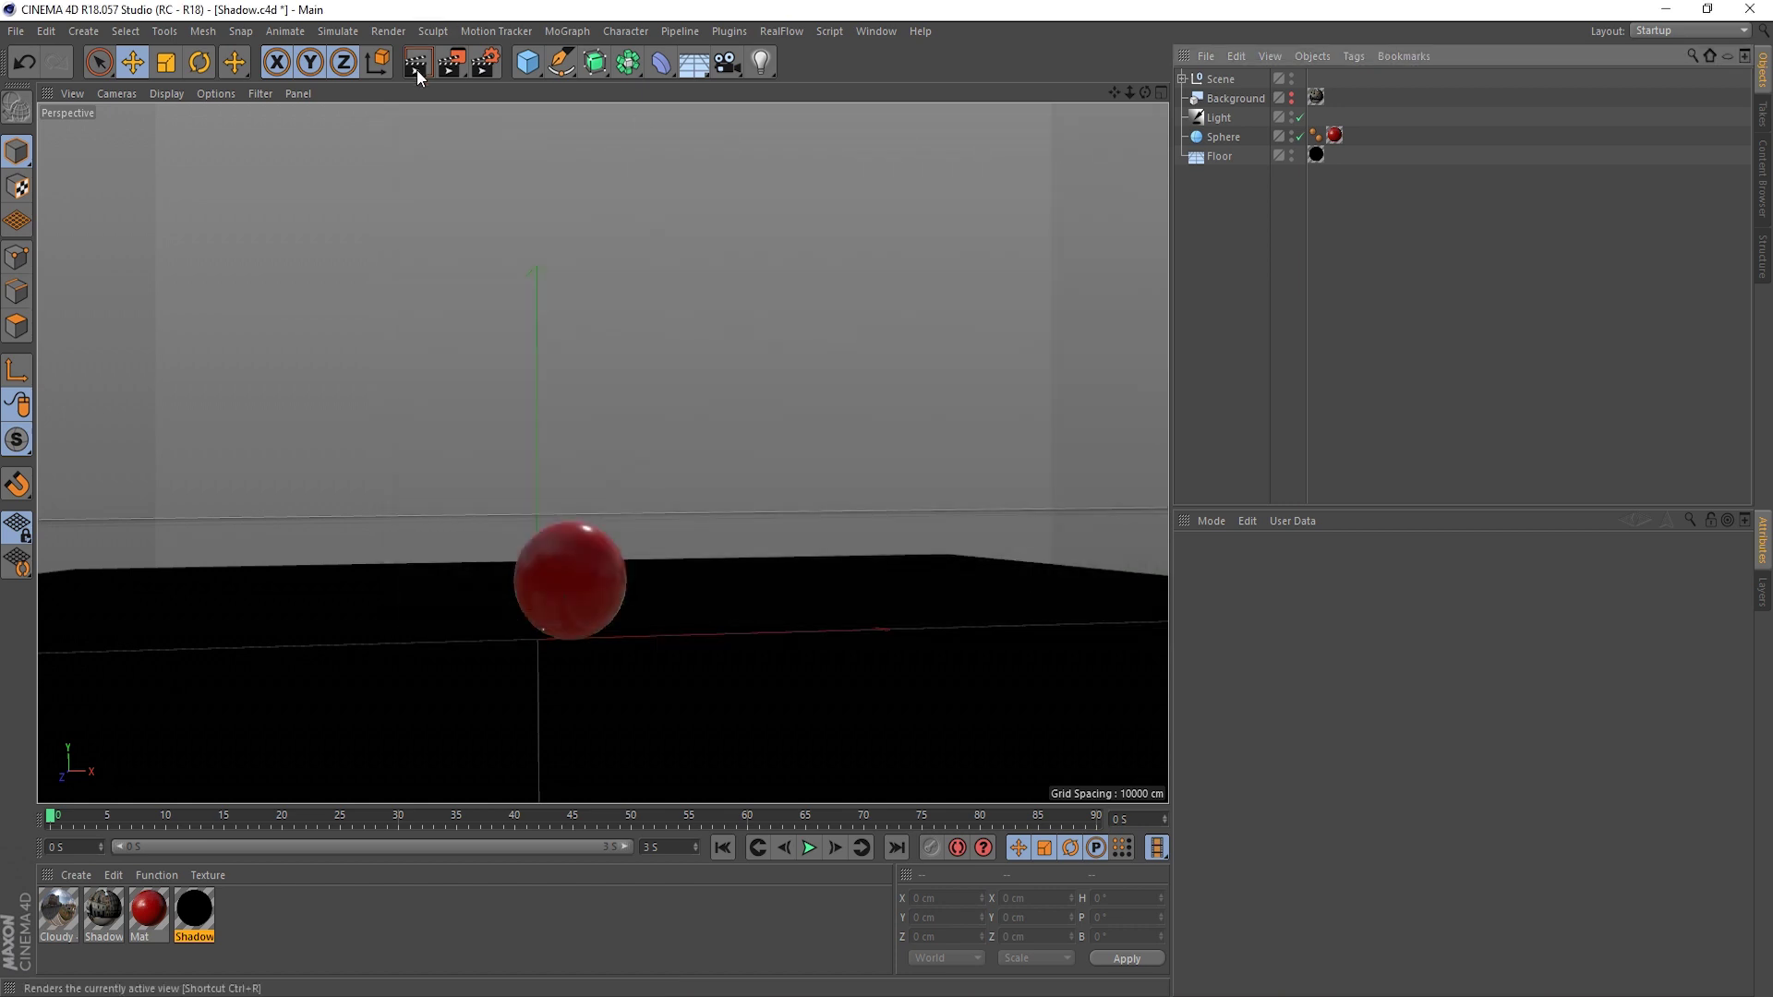
click(454, 68)
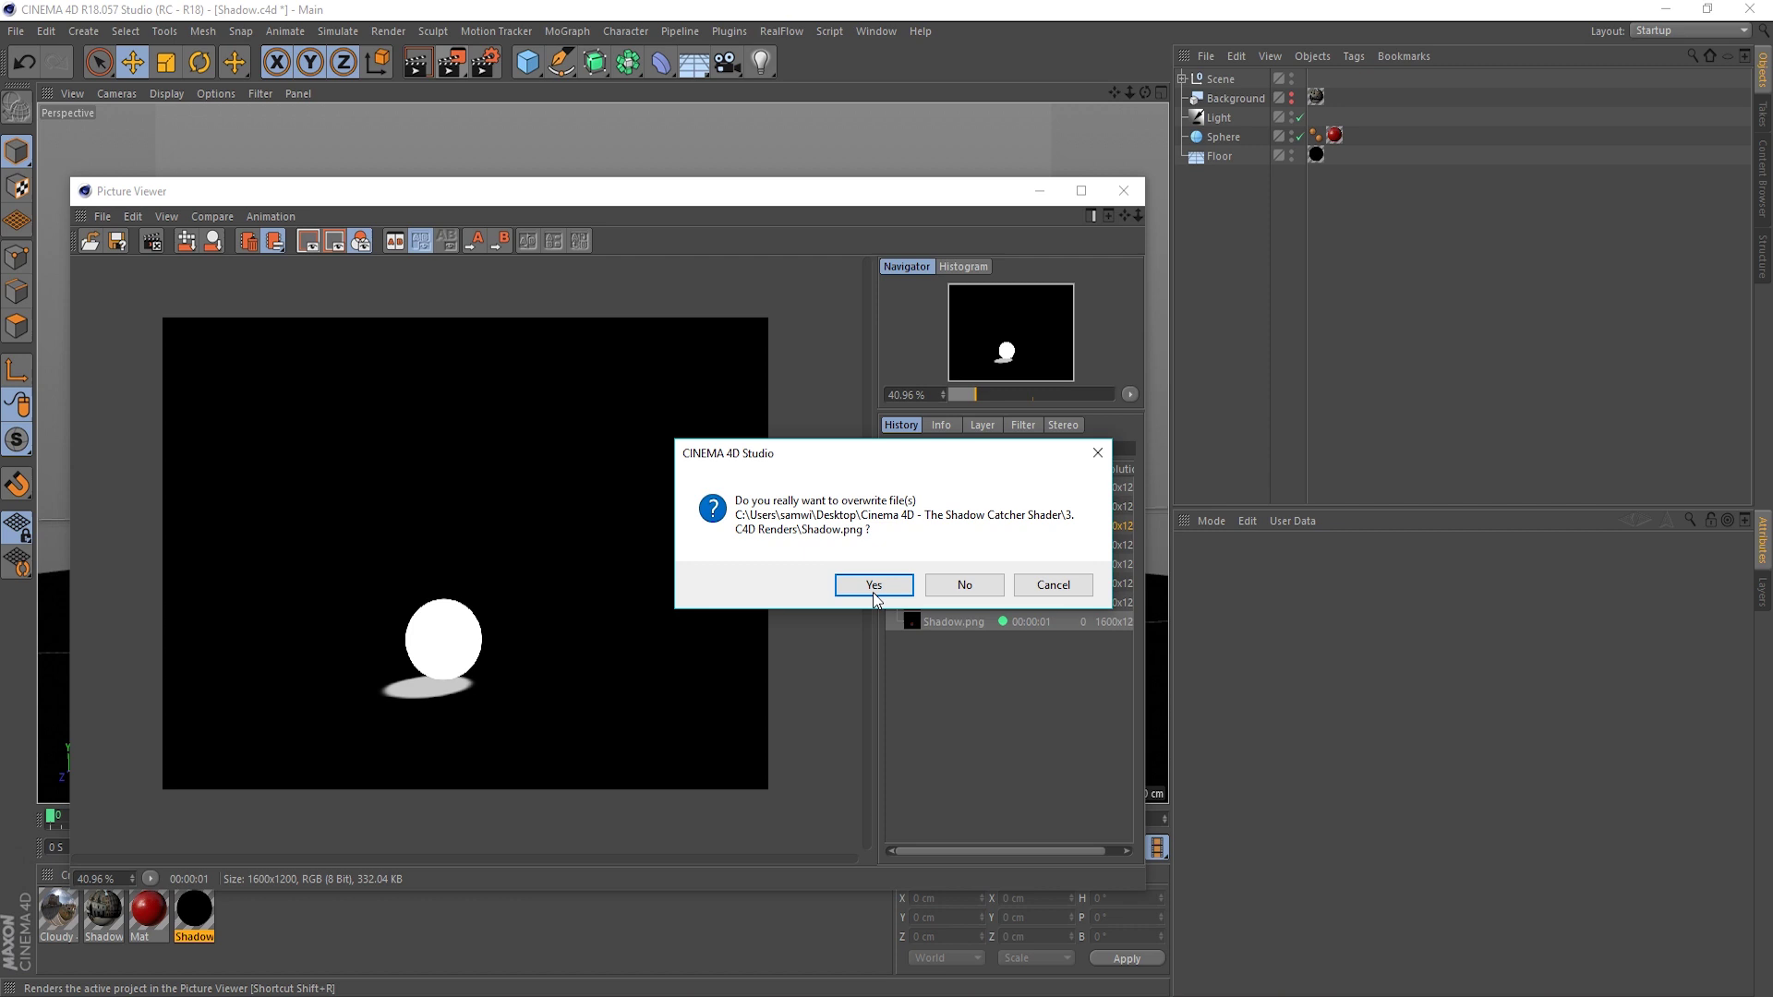
click(871, 584)
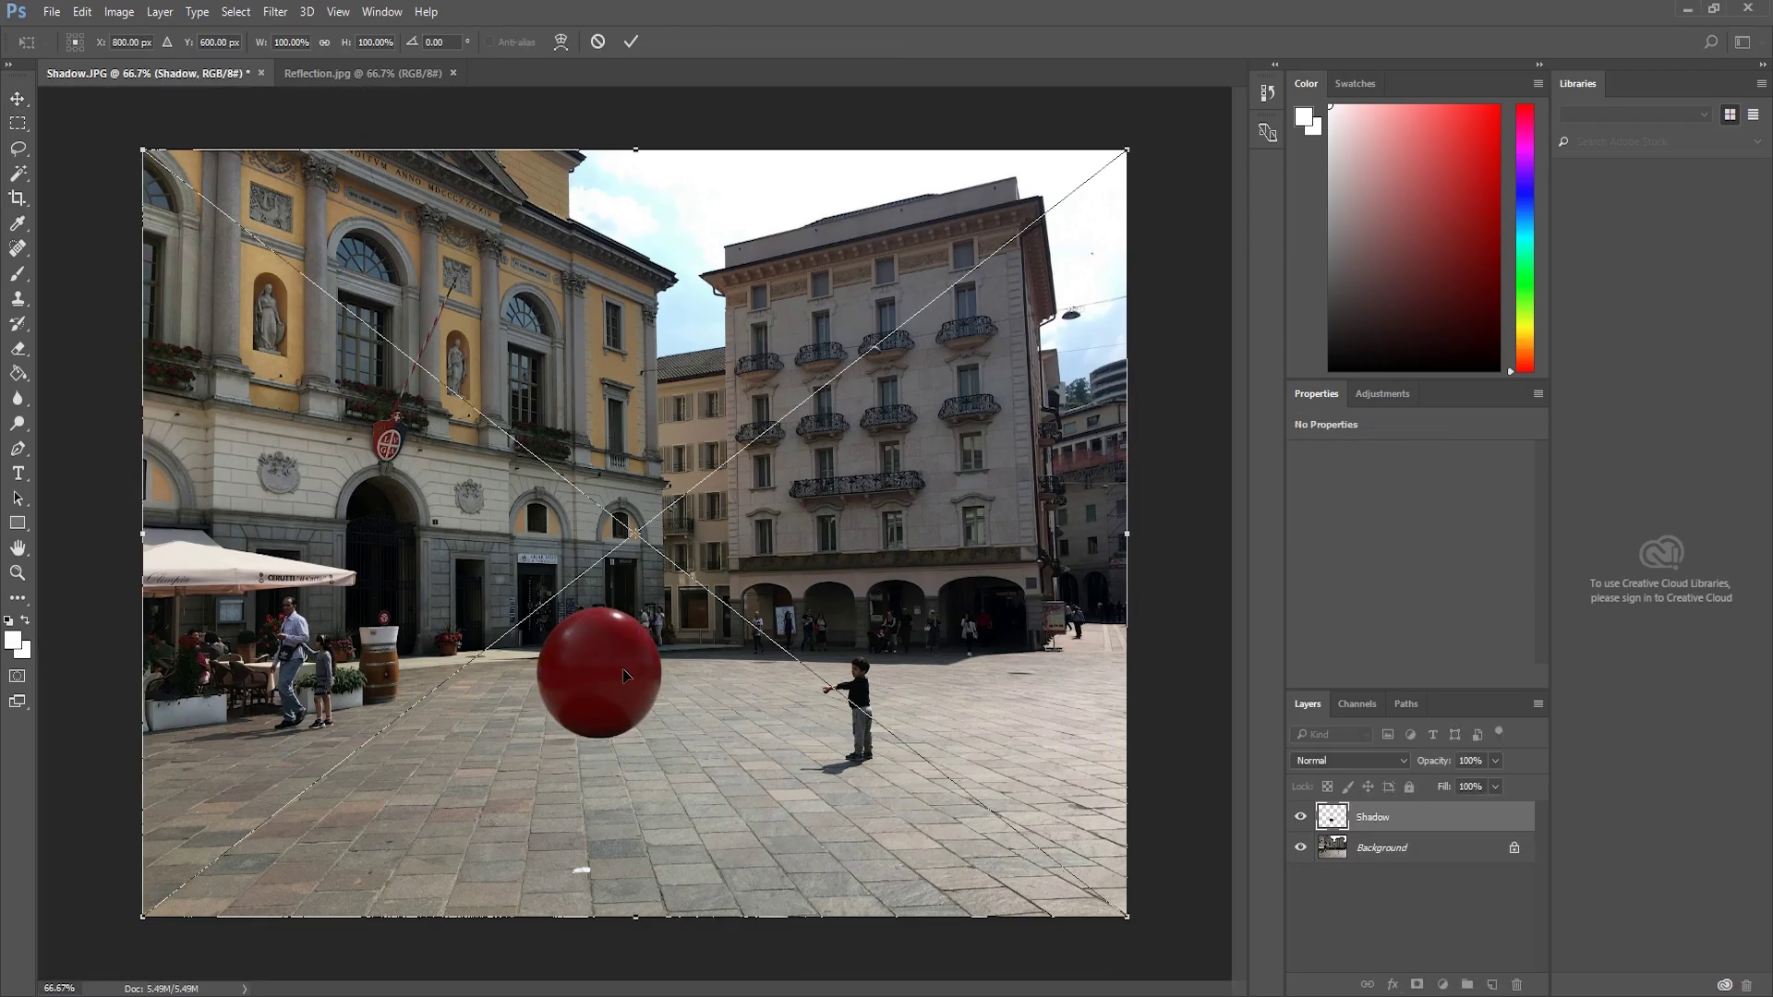
- Commit the shadowless sphere render, delete that Shadow layer, and close Cinema 4D's Picture Viewer
key(Return)
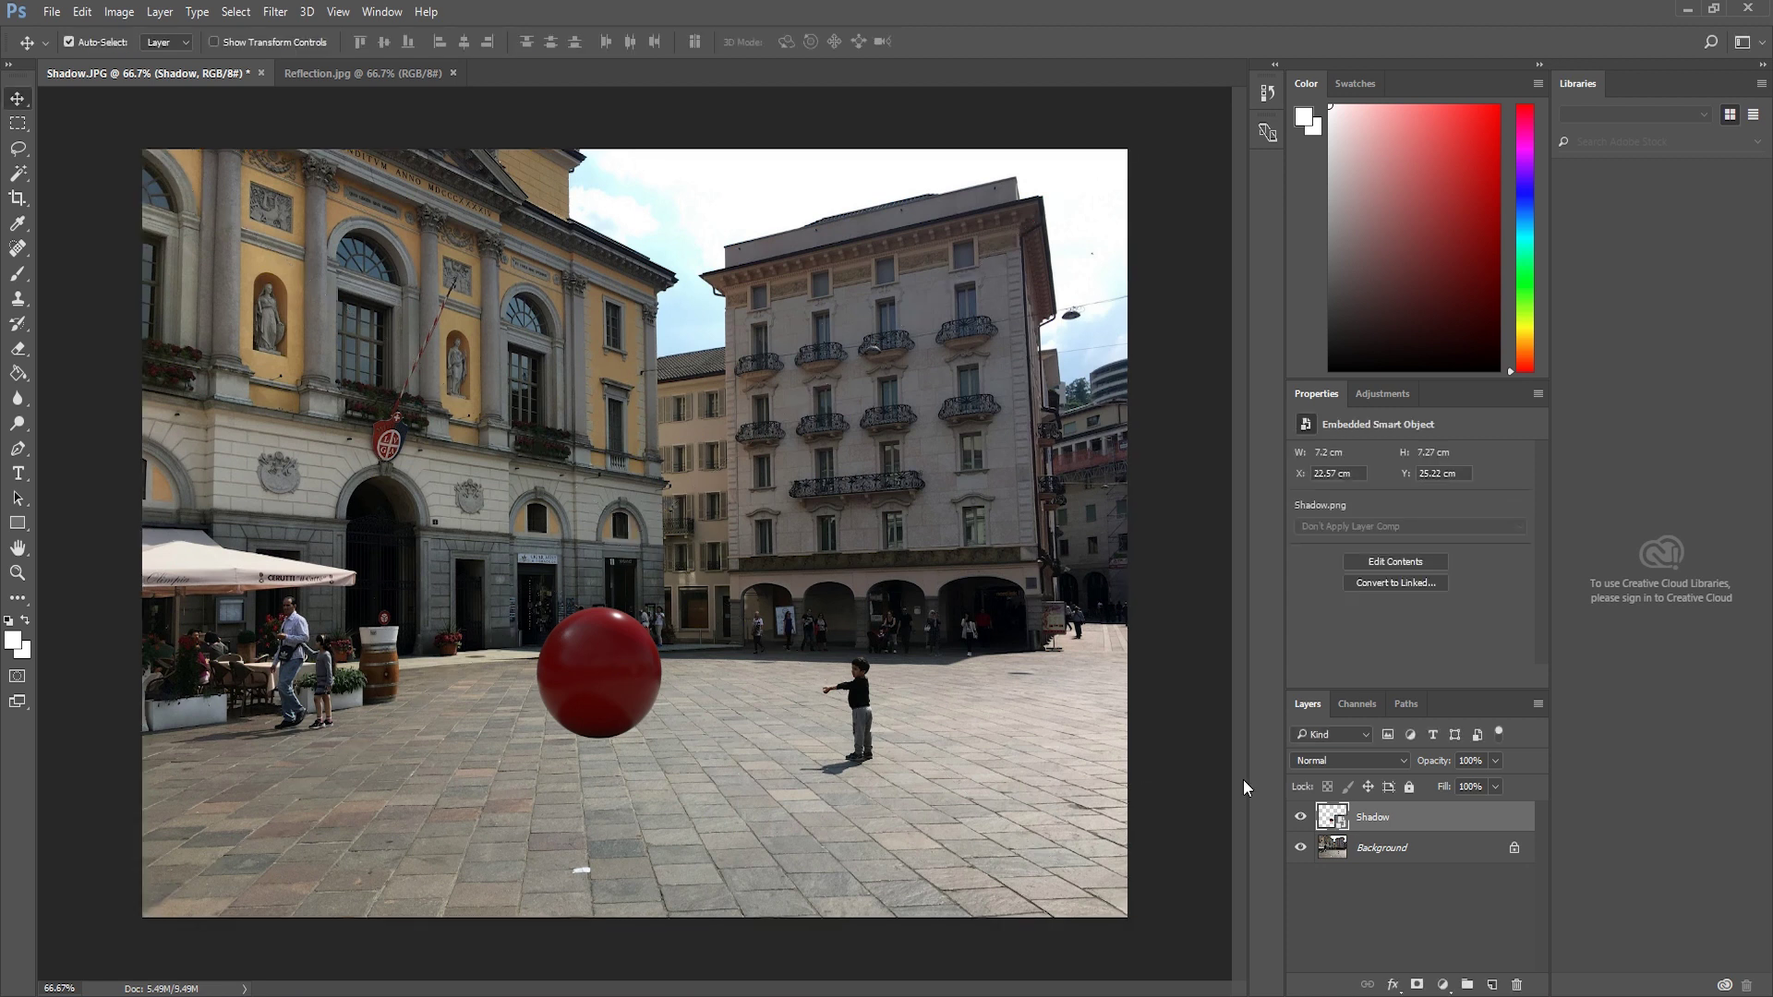
key(Delete)
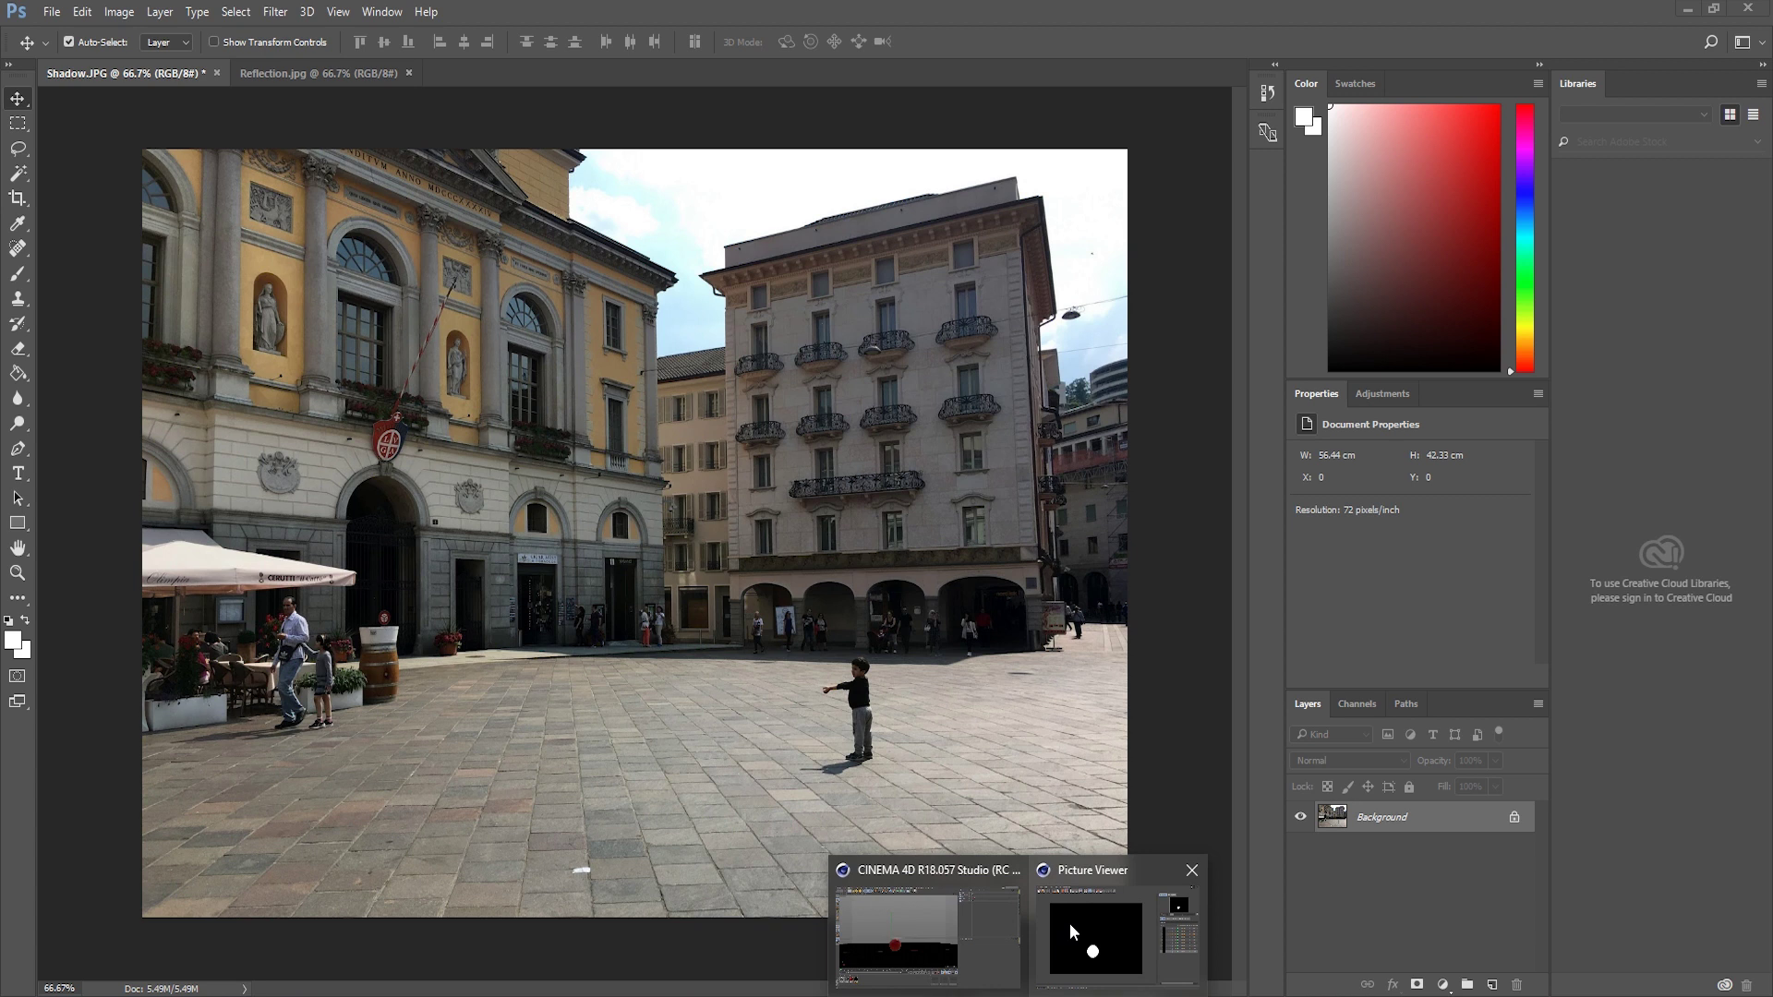
click(1101, 934)
click(1126, 191)
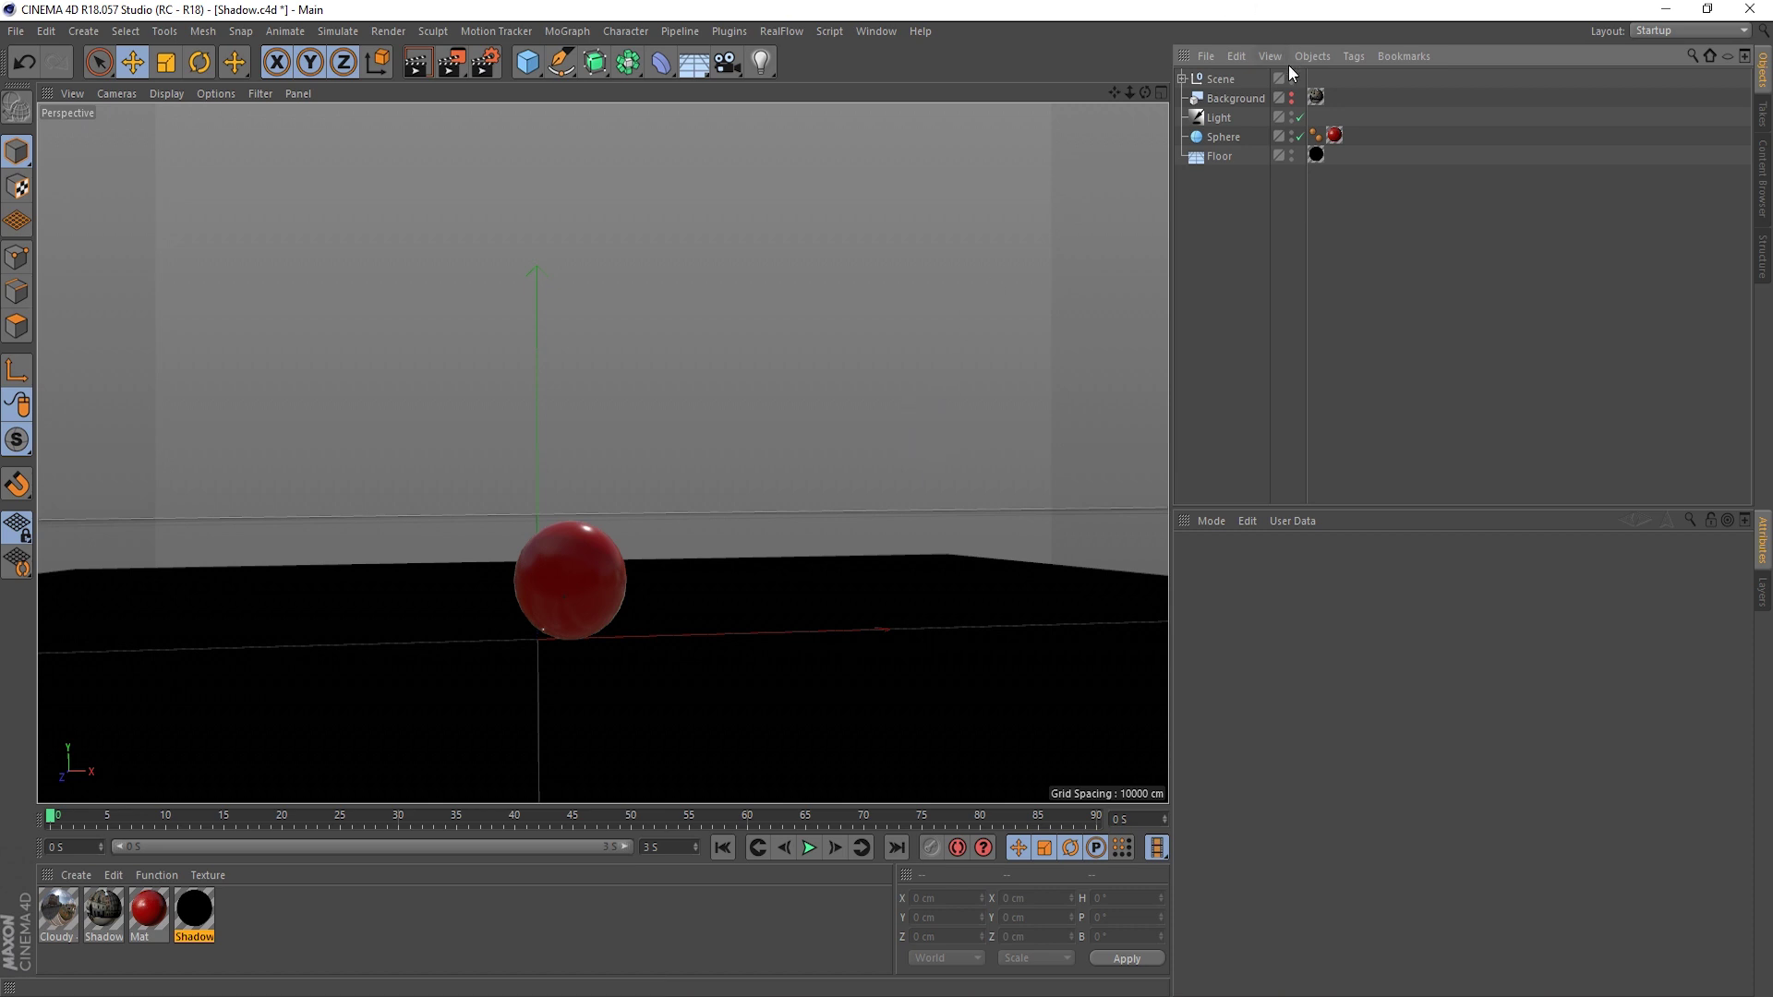
- Set the Light object's shadow type to Area
click(487, 63)
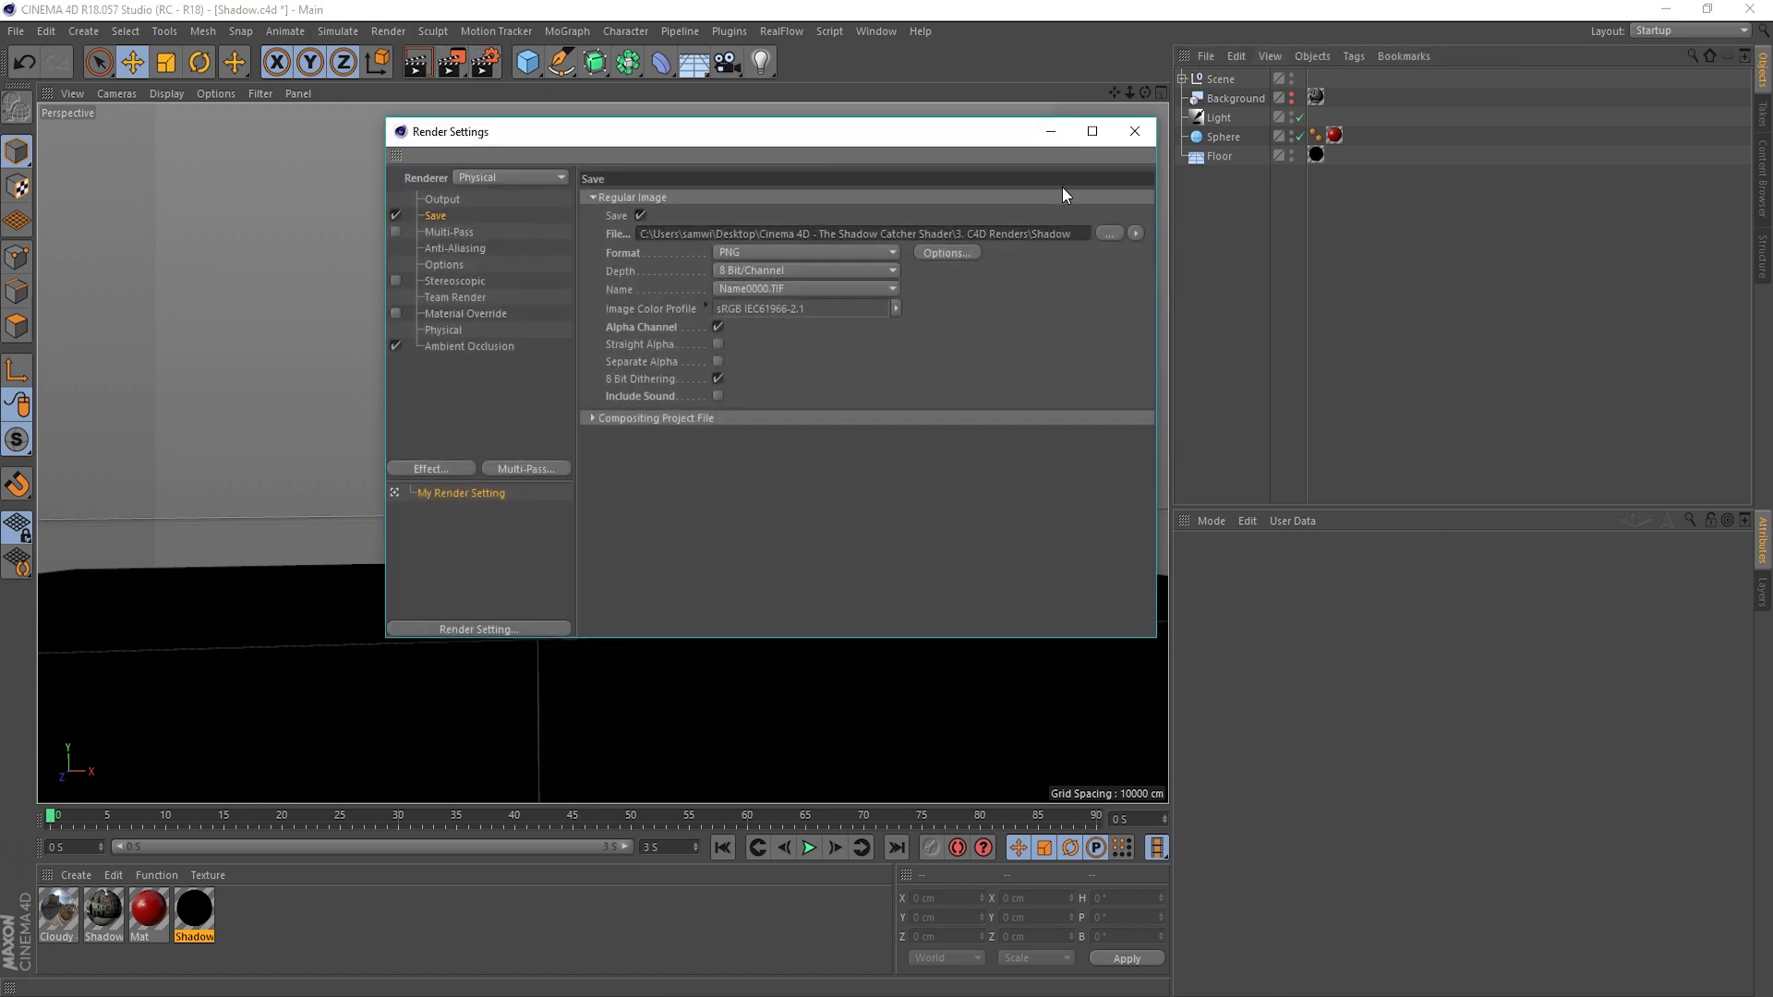
click(1134, 133)
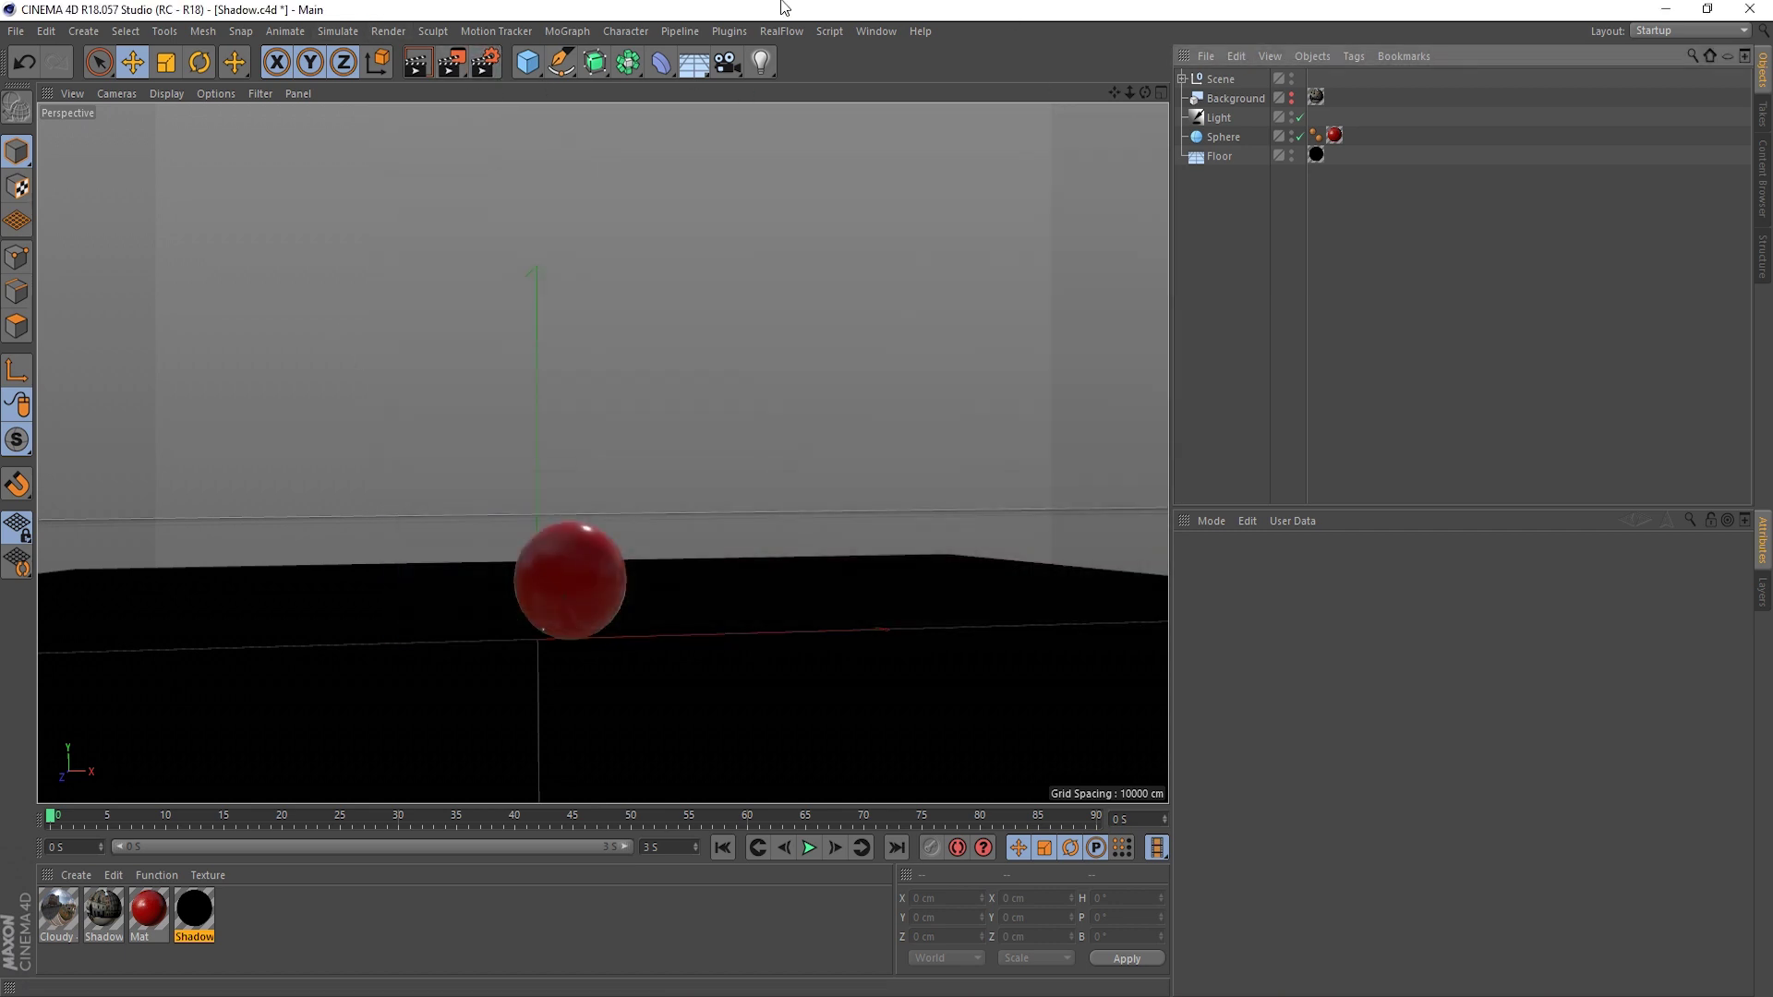
click(1219, 118)
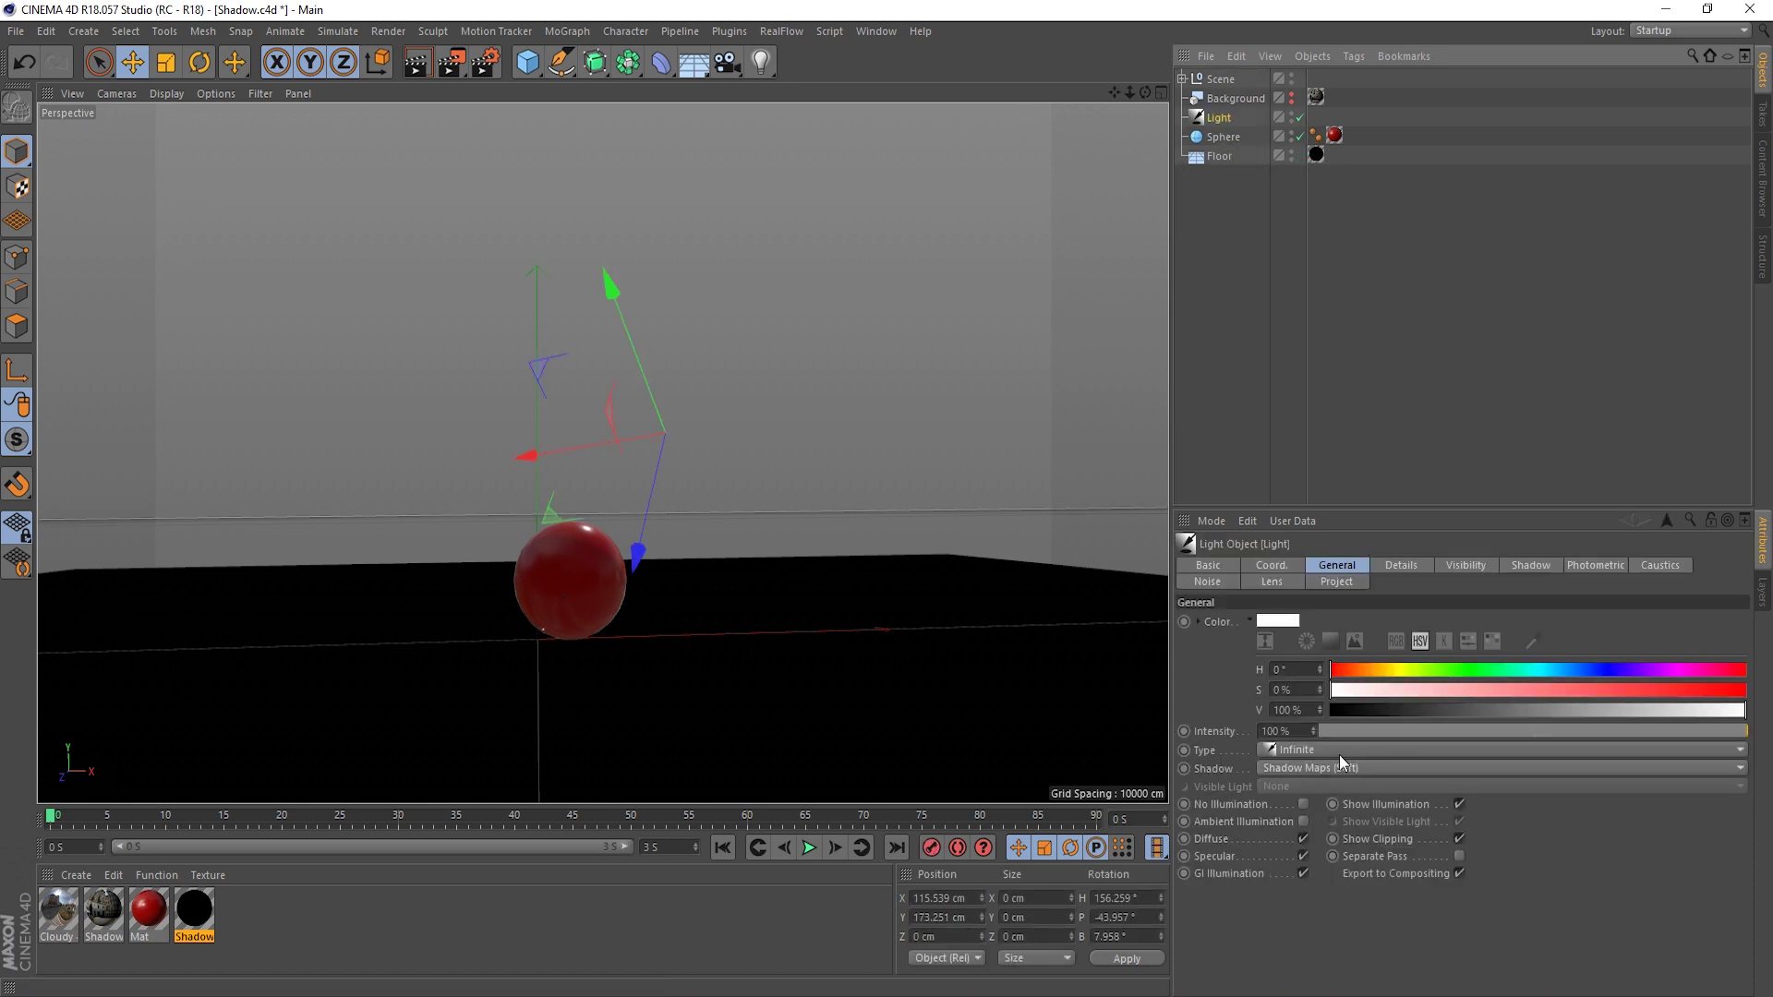
click(1279, 768)
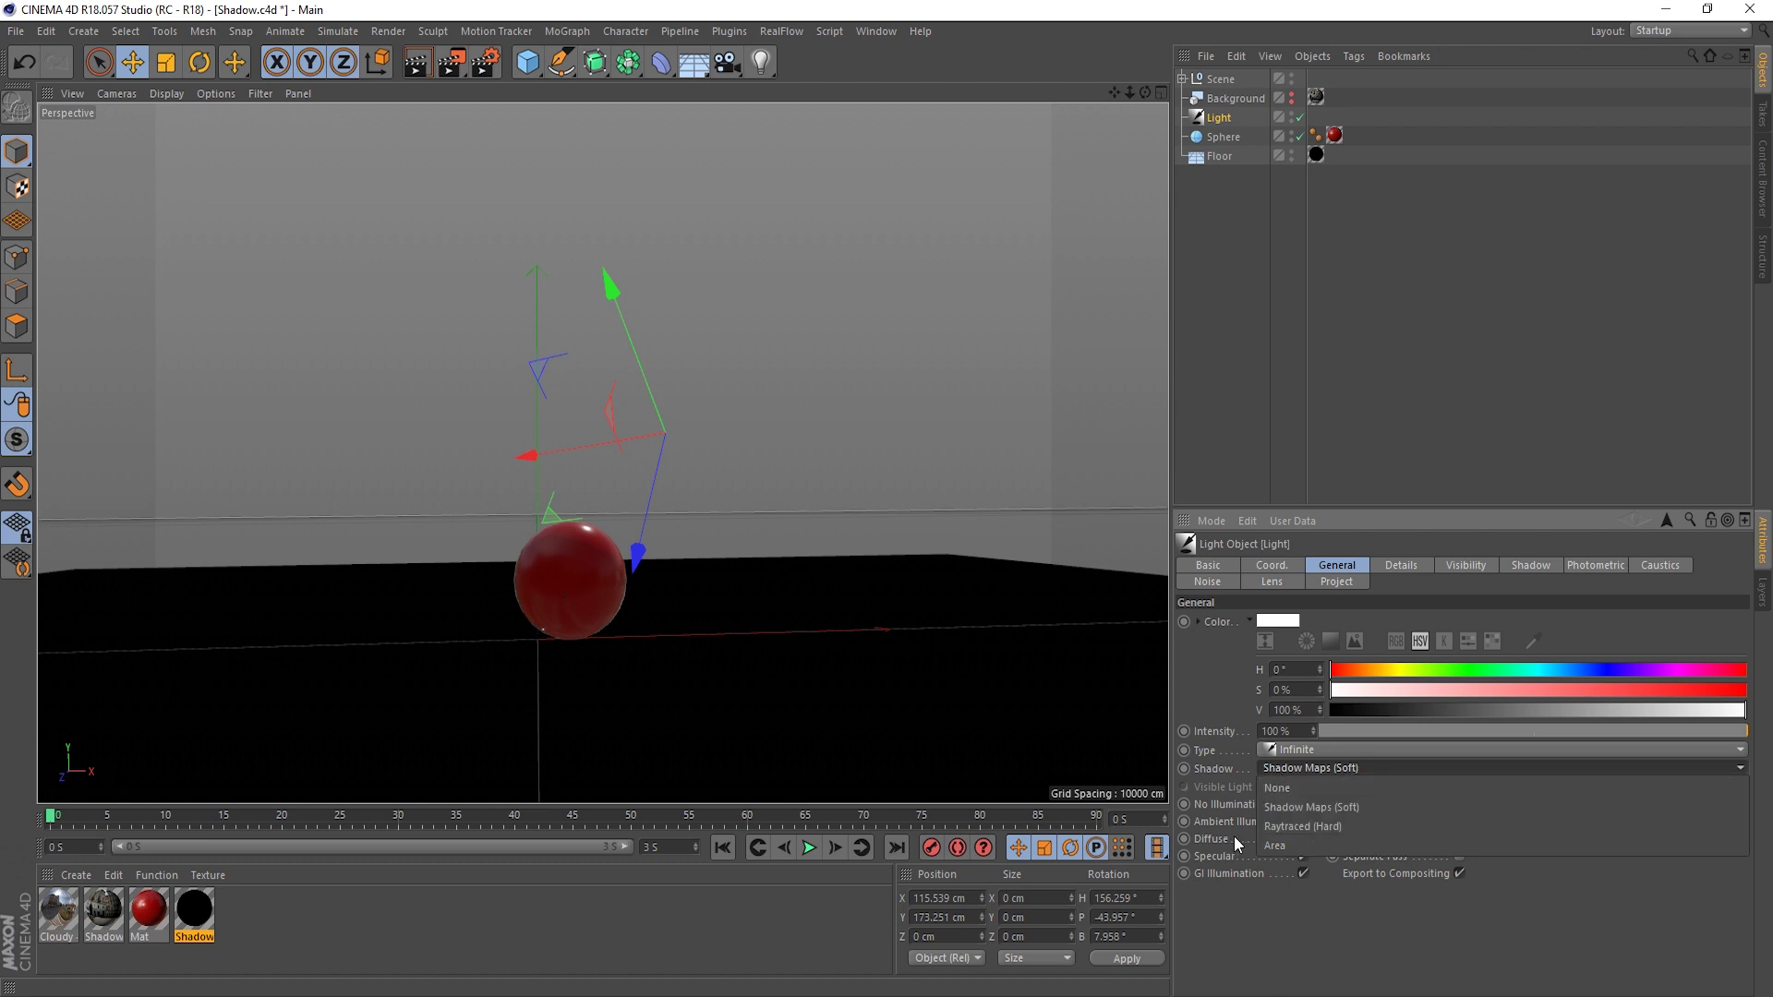
click(1281, 848)
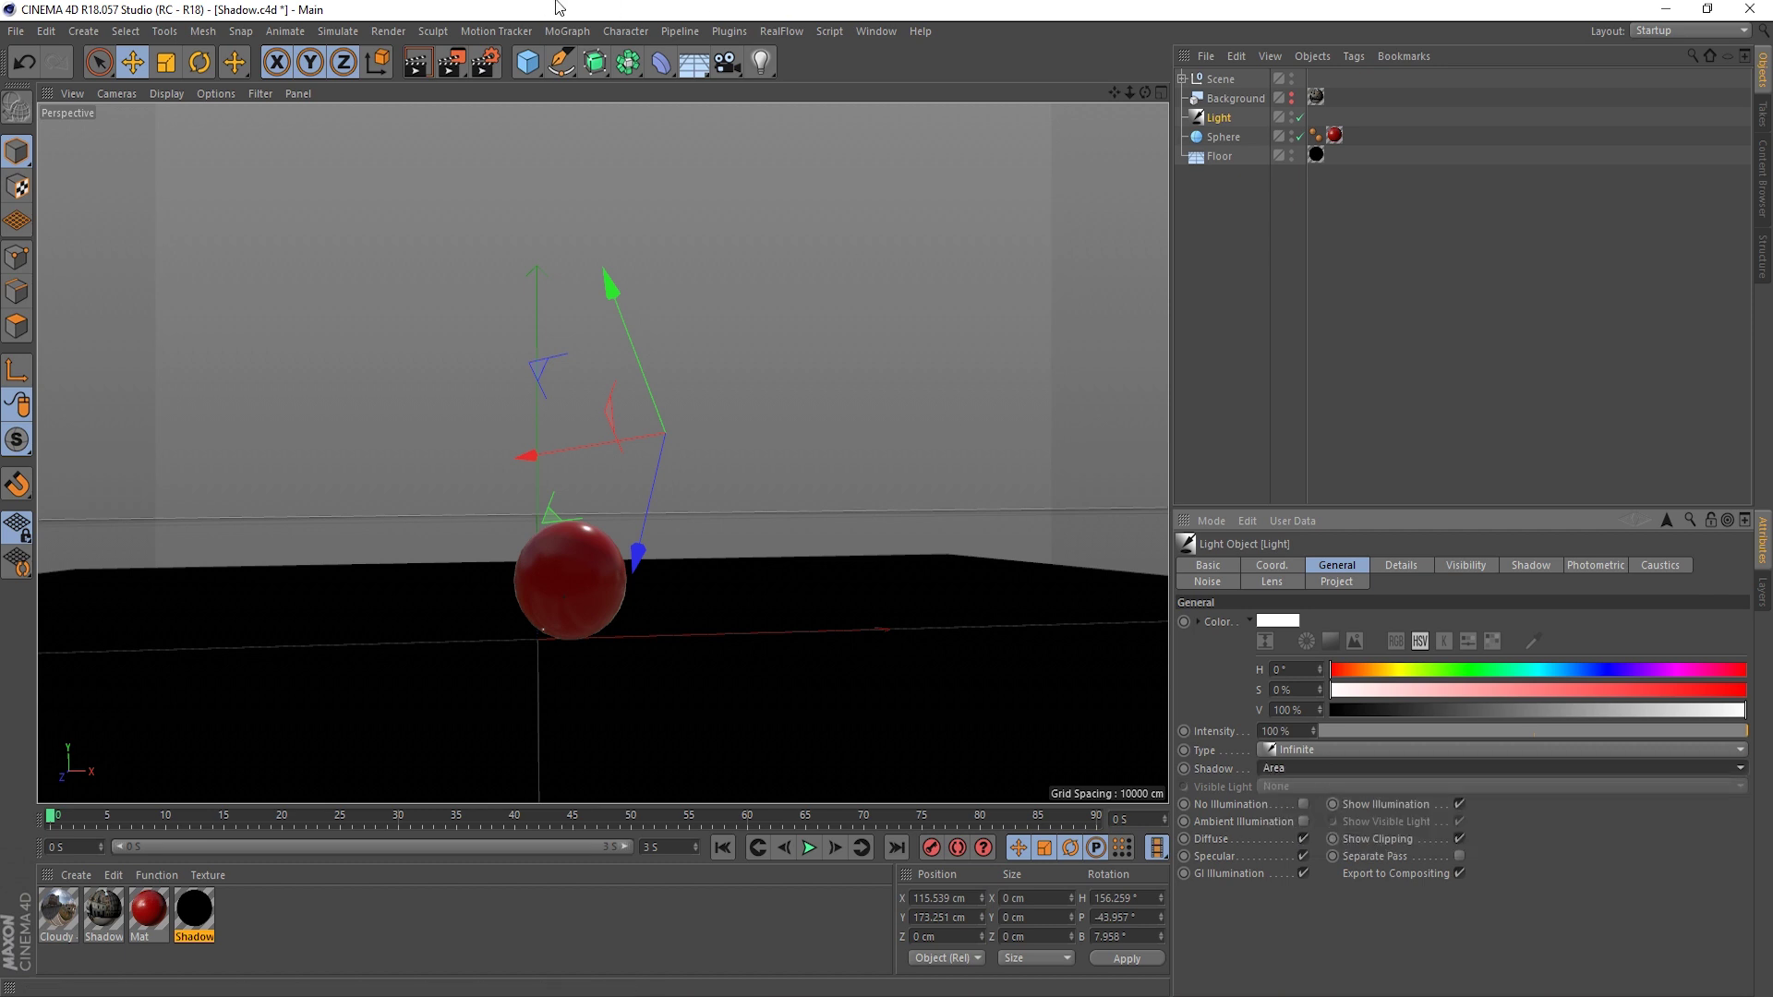
- Re-render the scene over Shadow.png and close the Picture Viewer
click(452, 62)
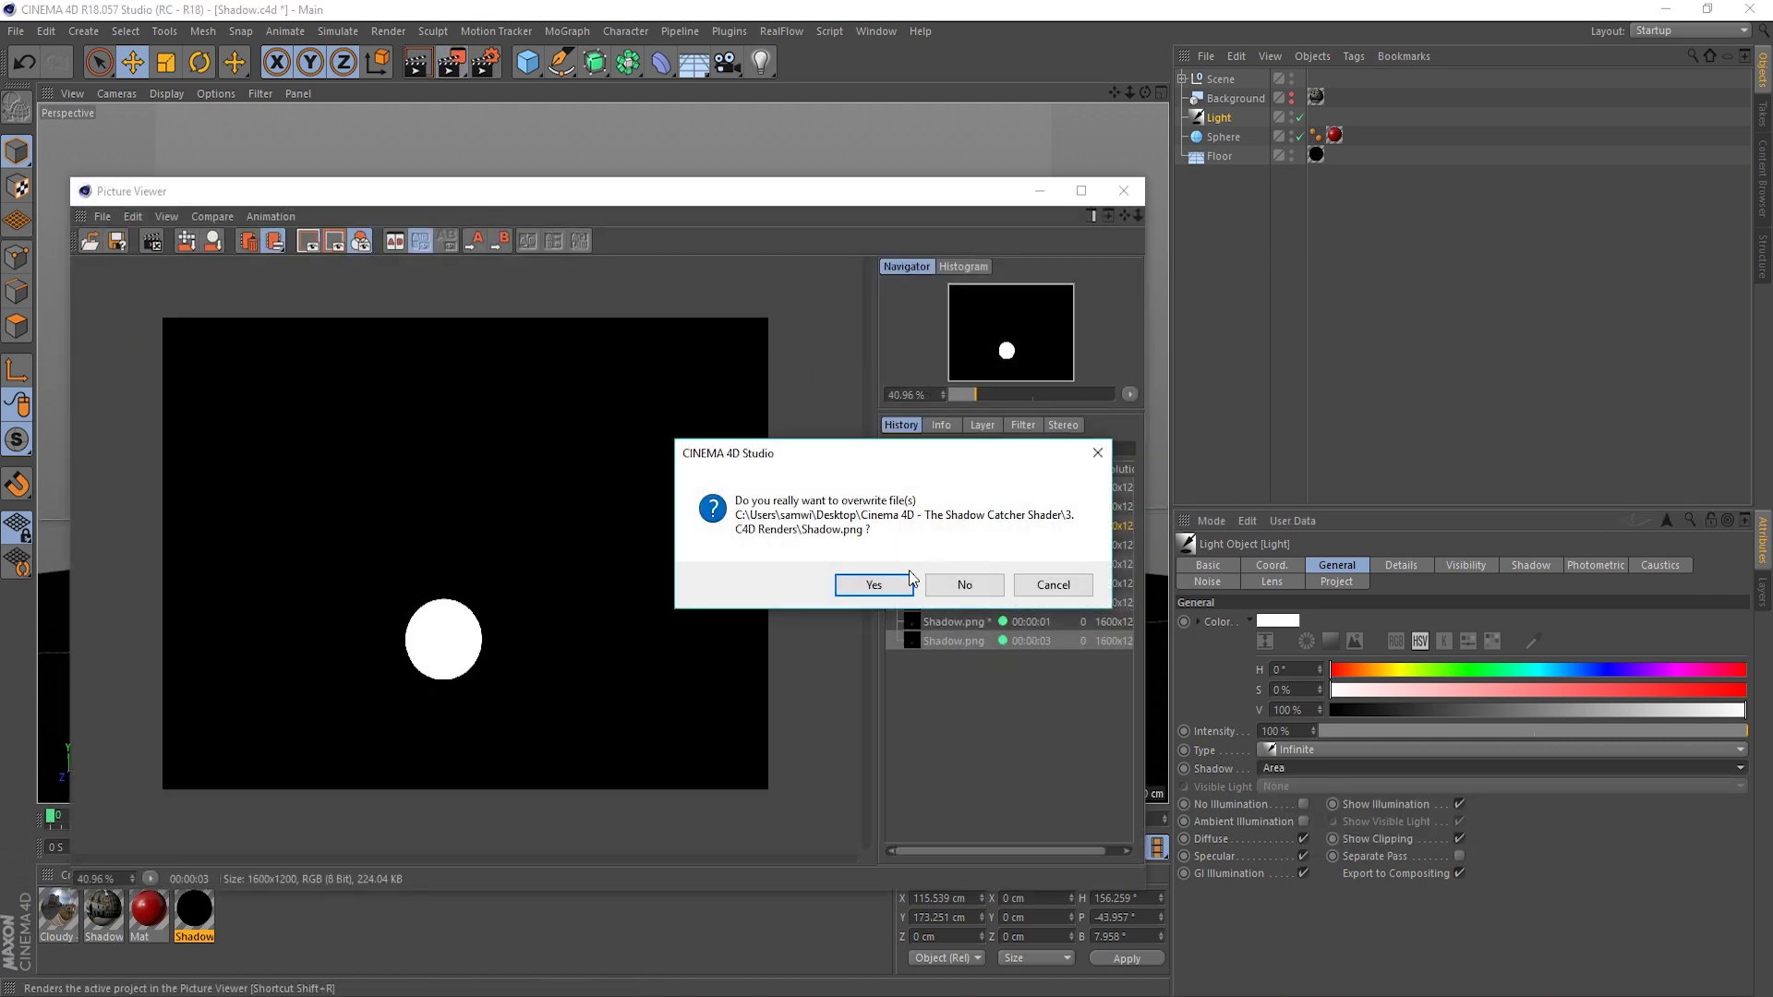
click(845, 583)
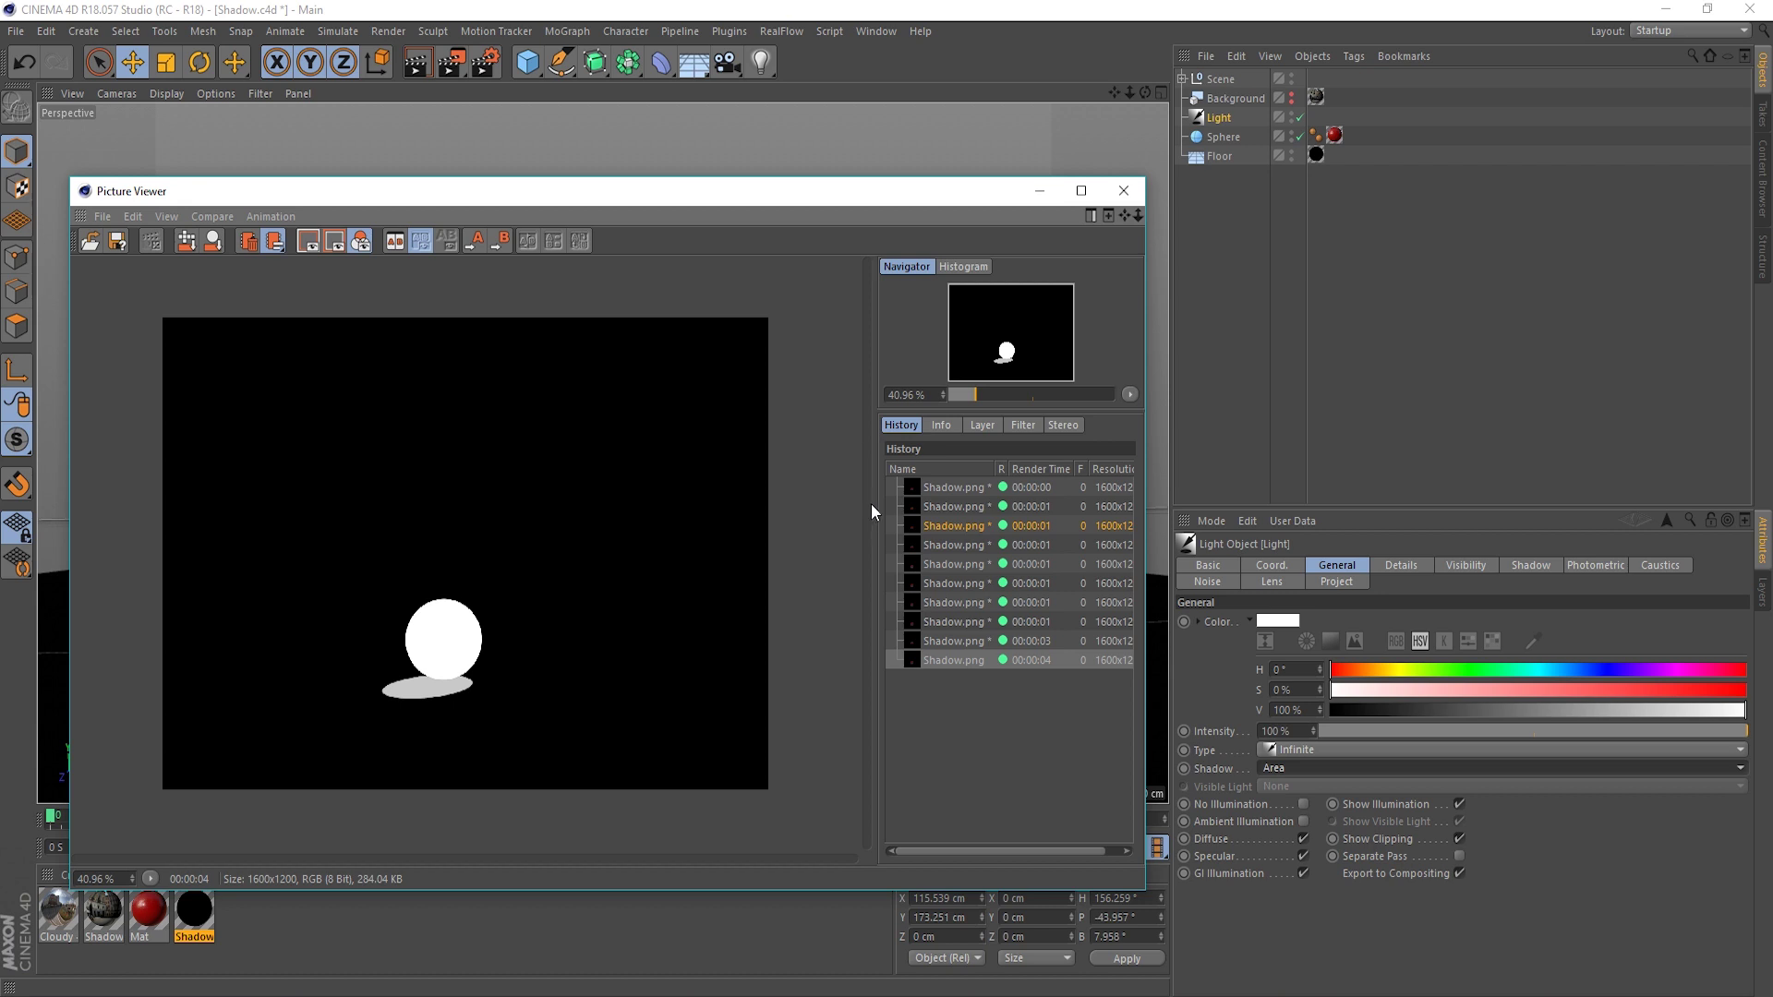
click(1123, 190)
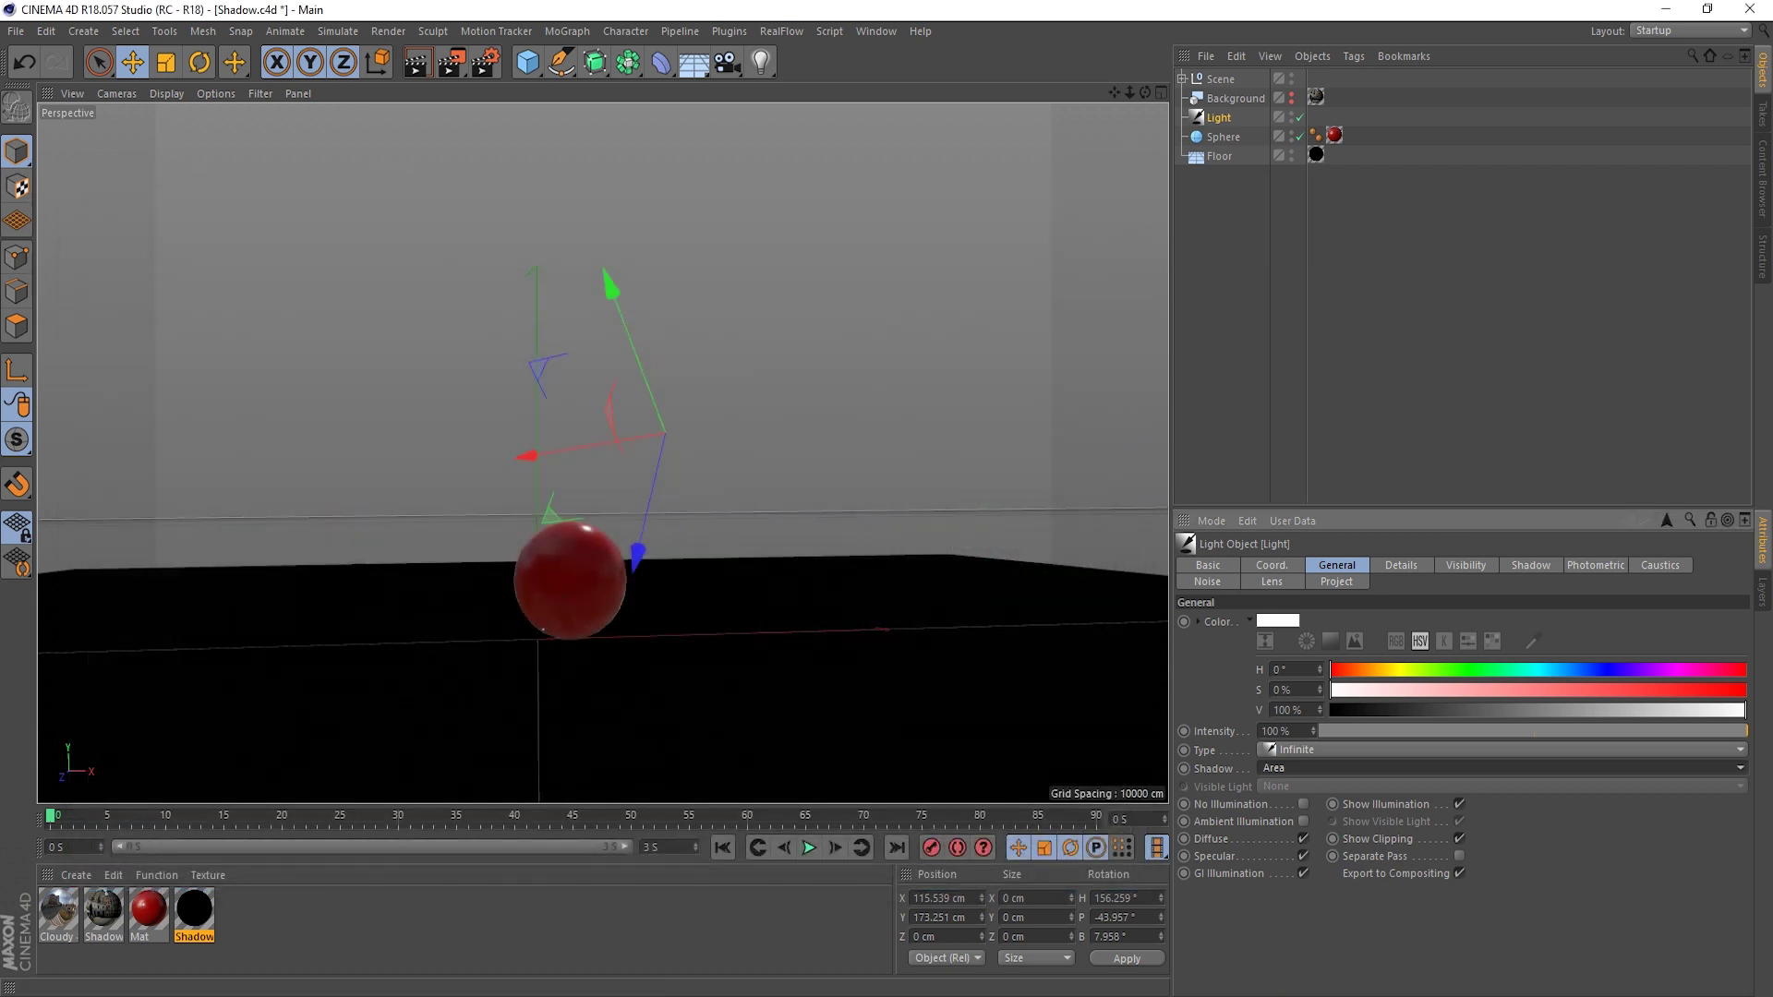
- Place the Area-shadow Shadow.png render onto the plaza photo and commit it
key(alt+Tab)
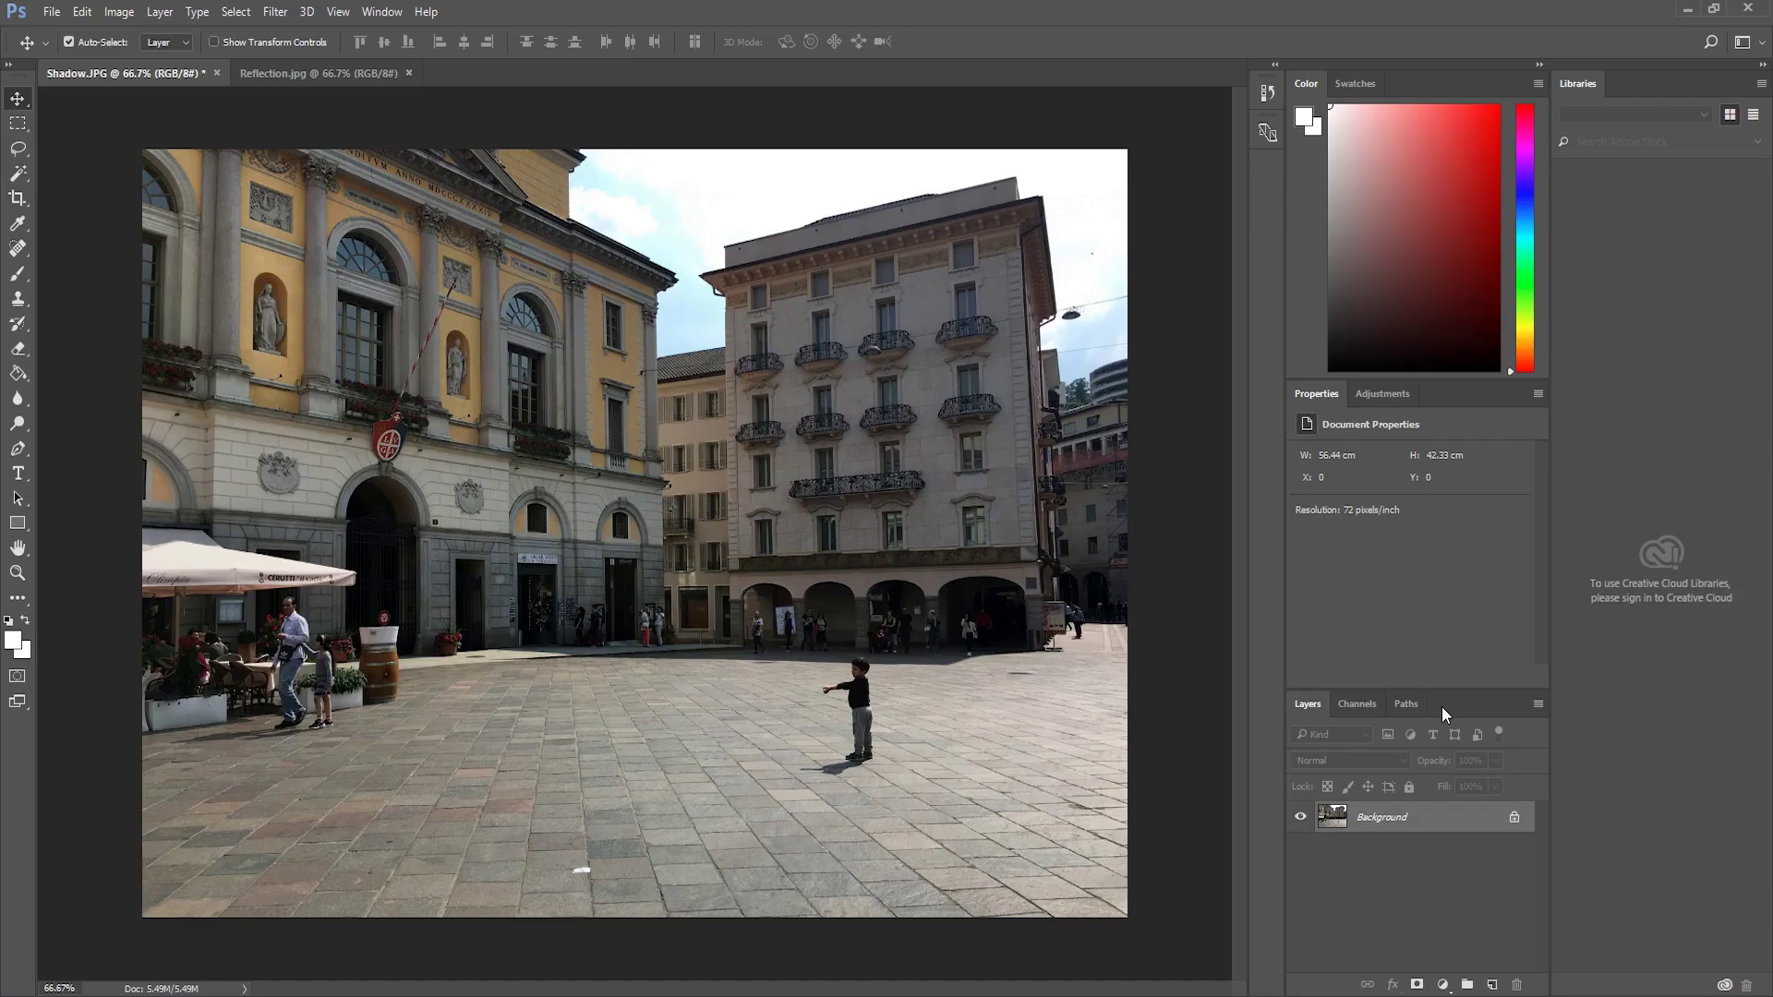
drag(1442, 707, 727, 647)
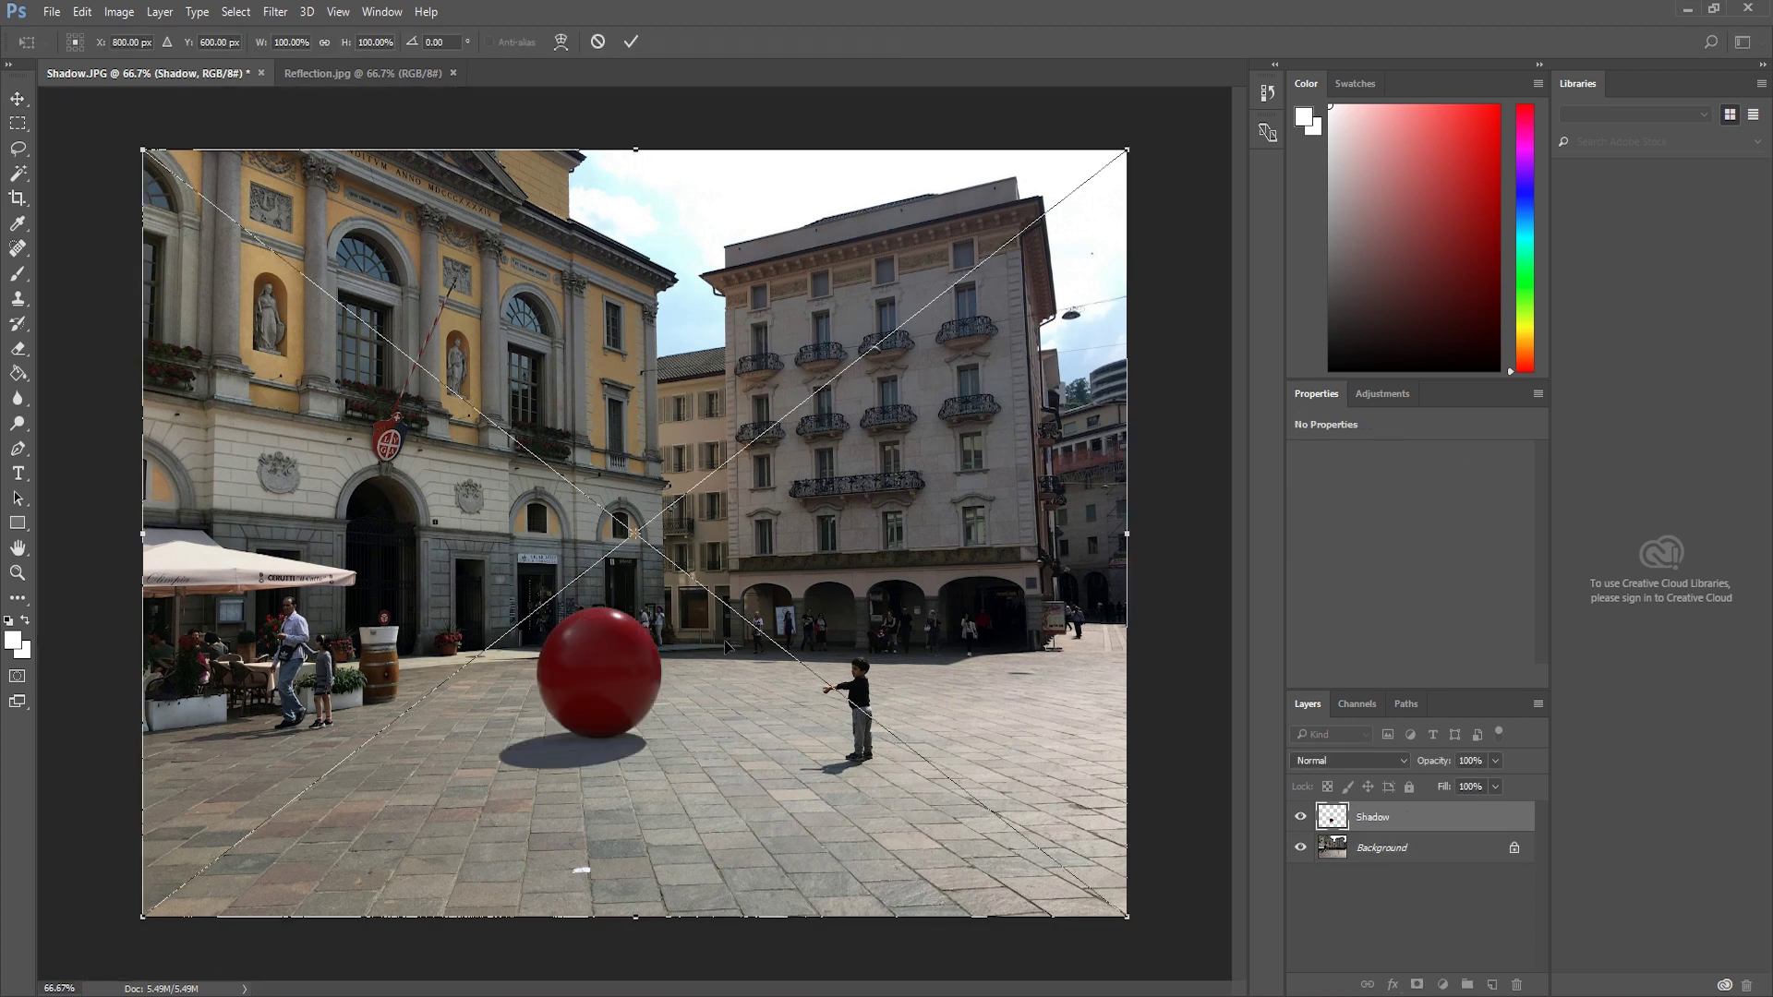
key(Return)
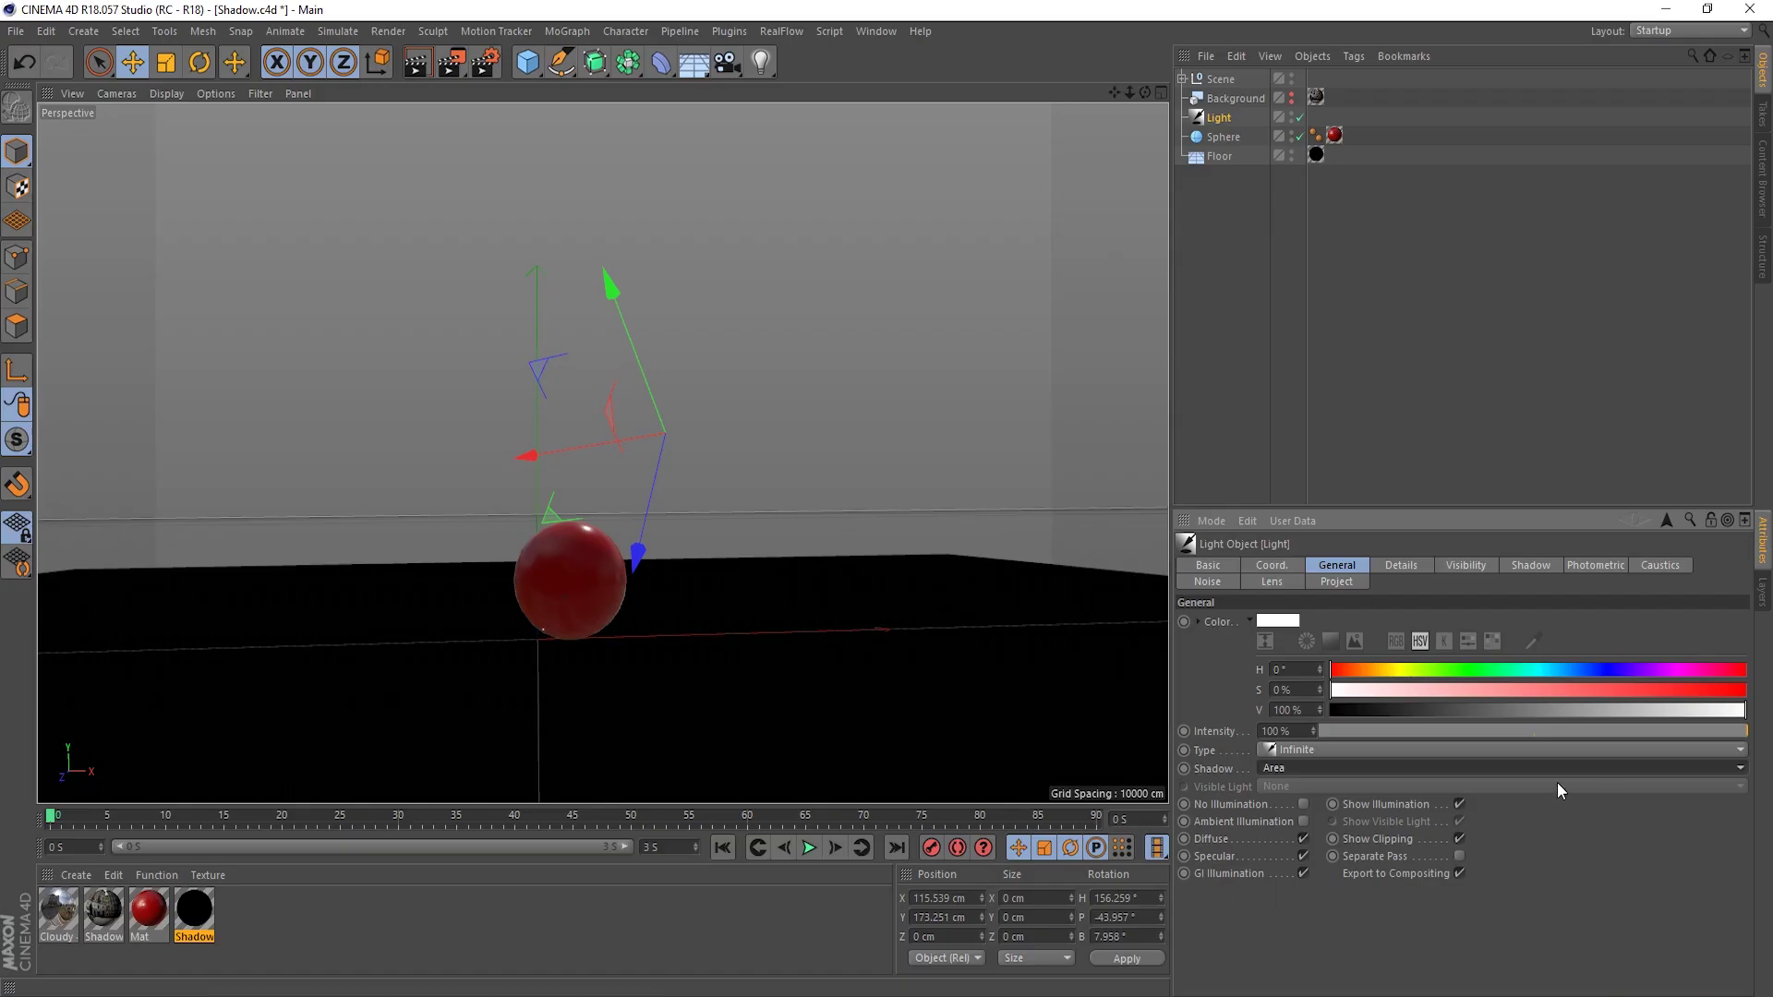
- Keep the light's shadow type on Area and clear the Object Manager selection
click(1316, 769)
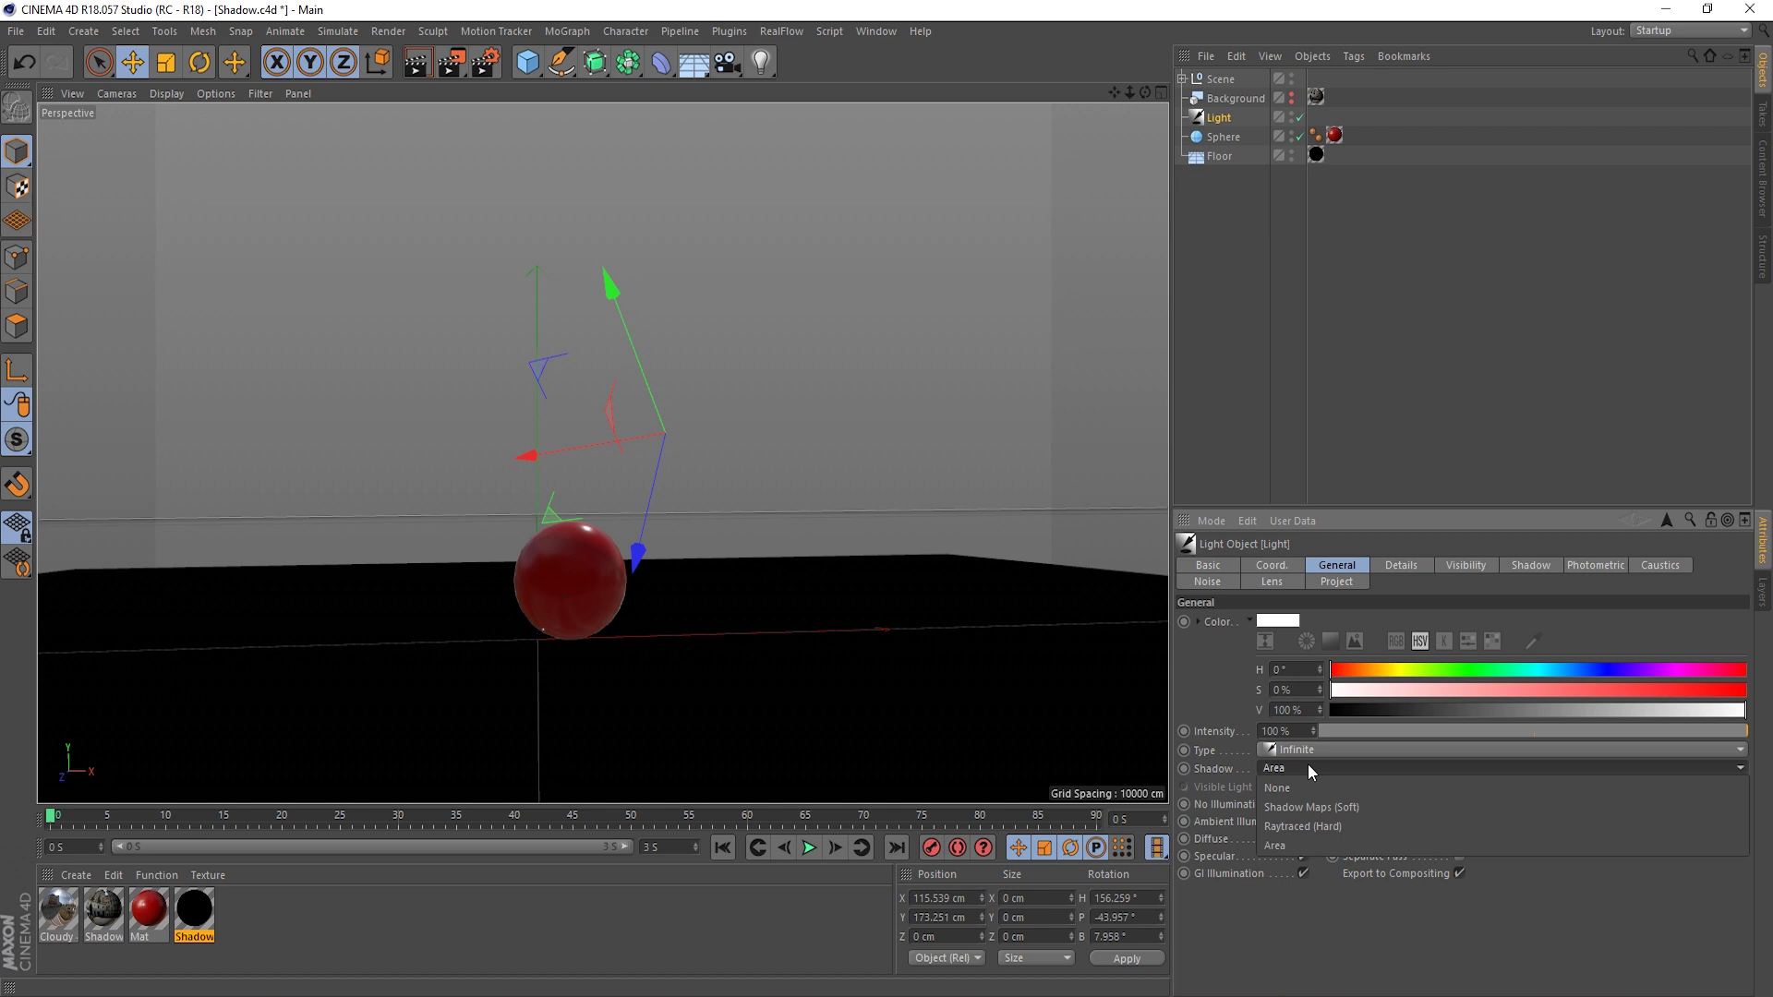
click(1326, 771)
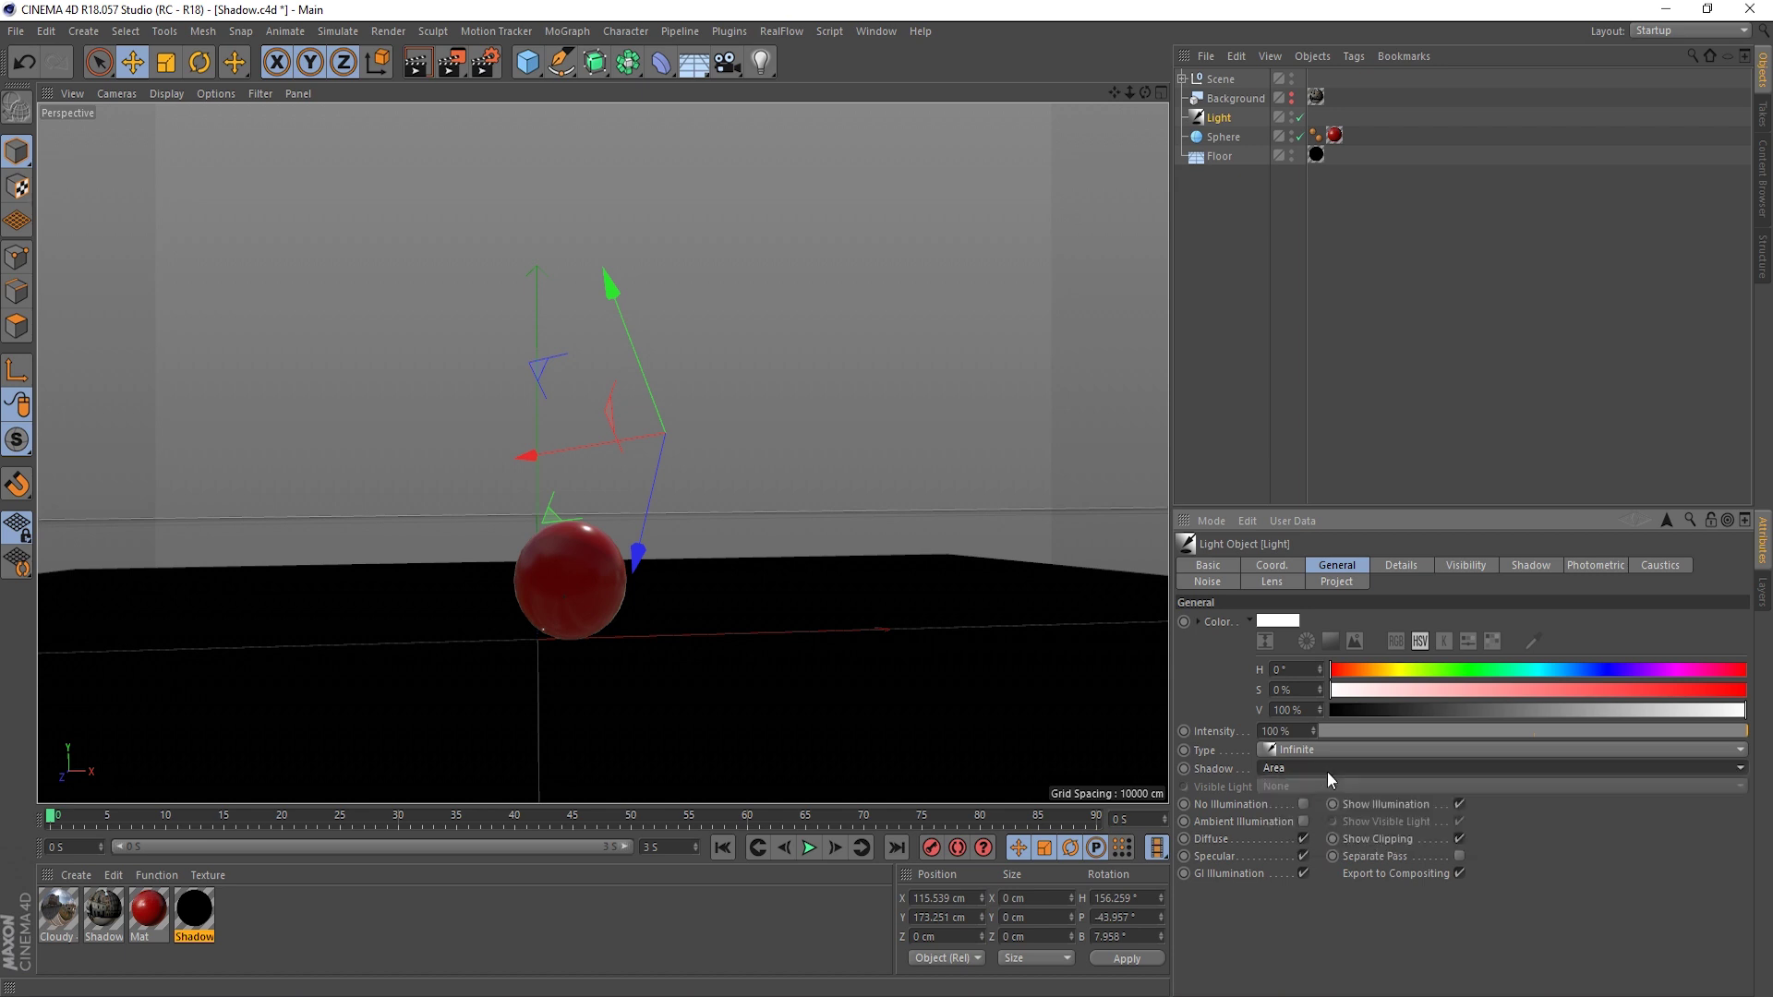
click(1266, 401)
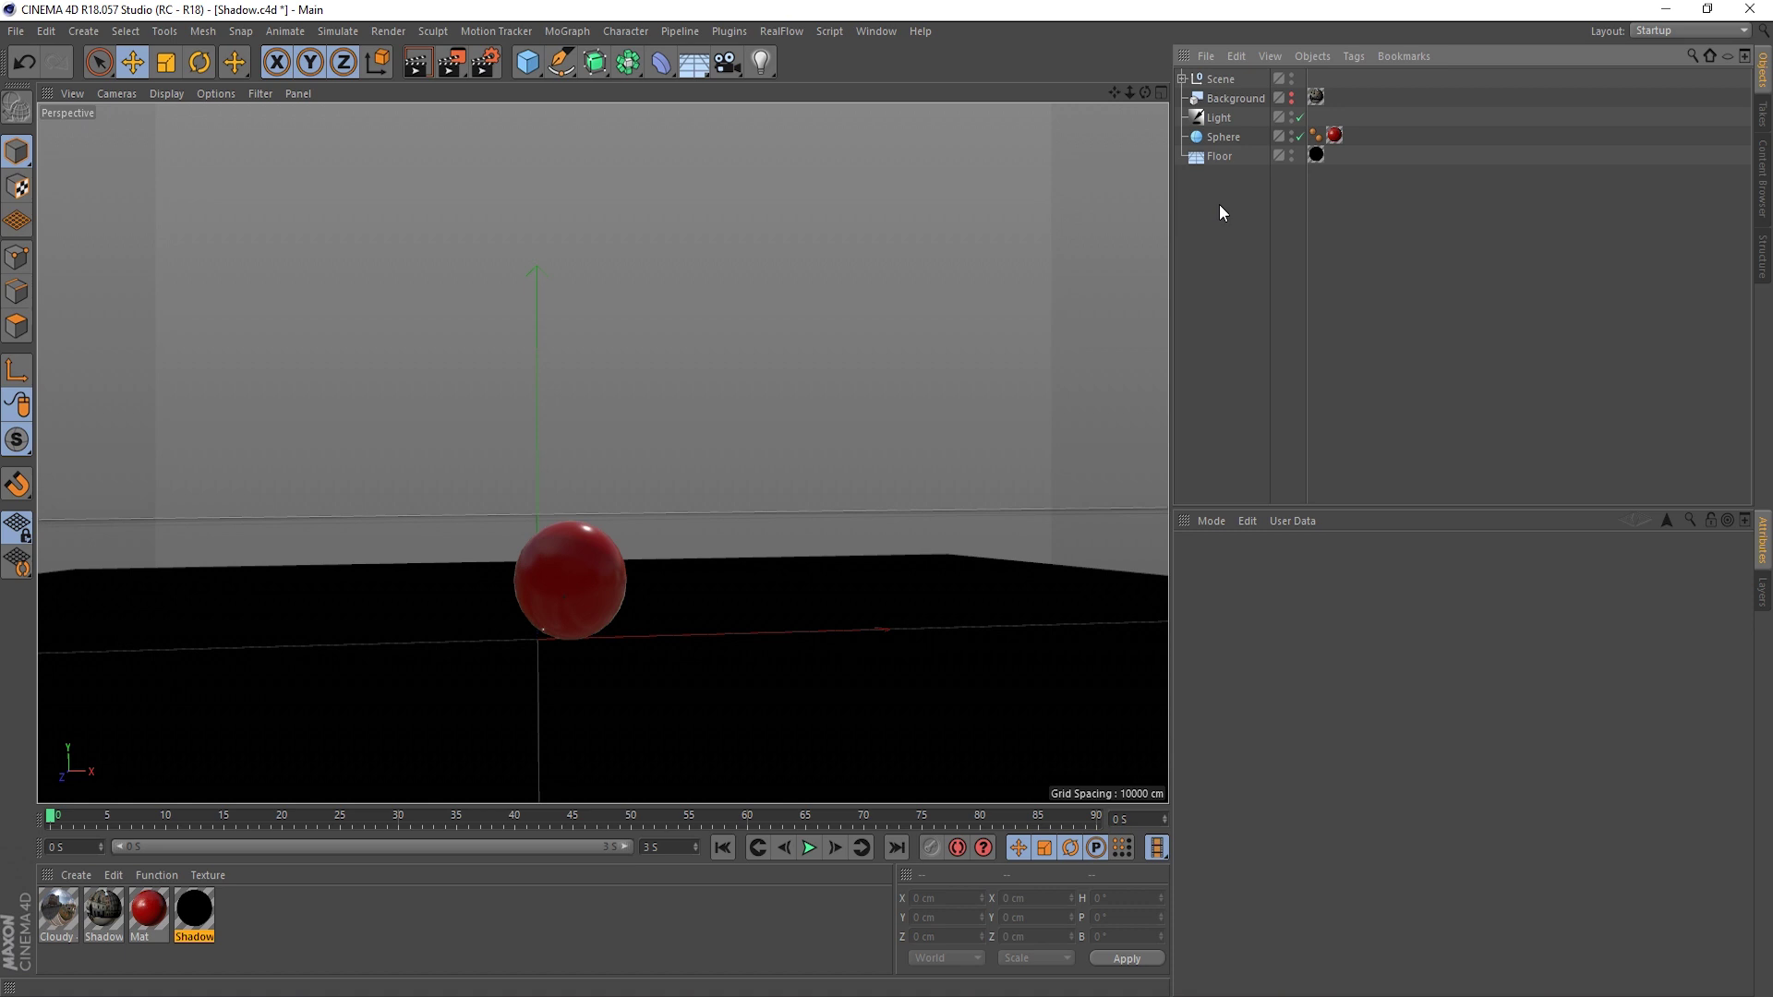
click(1221, 118)
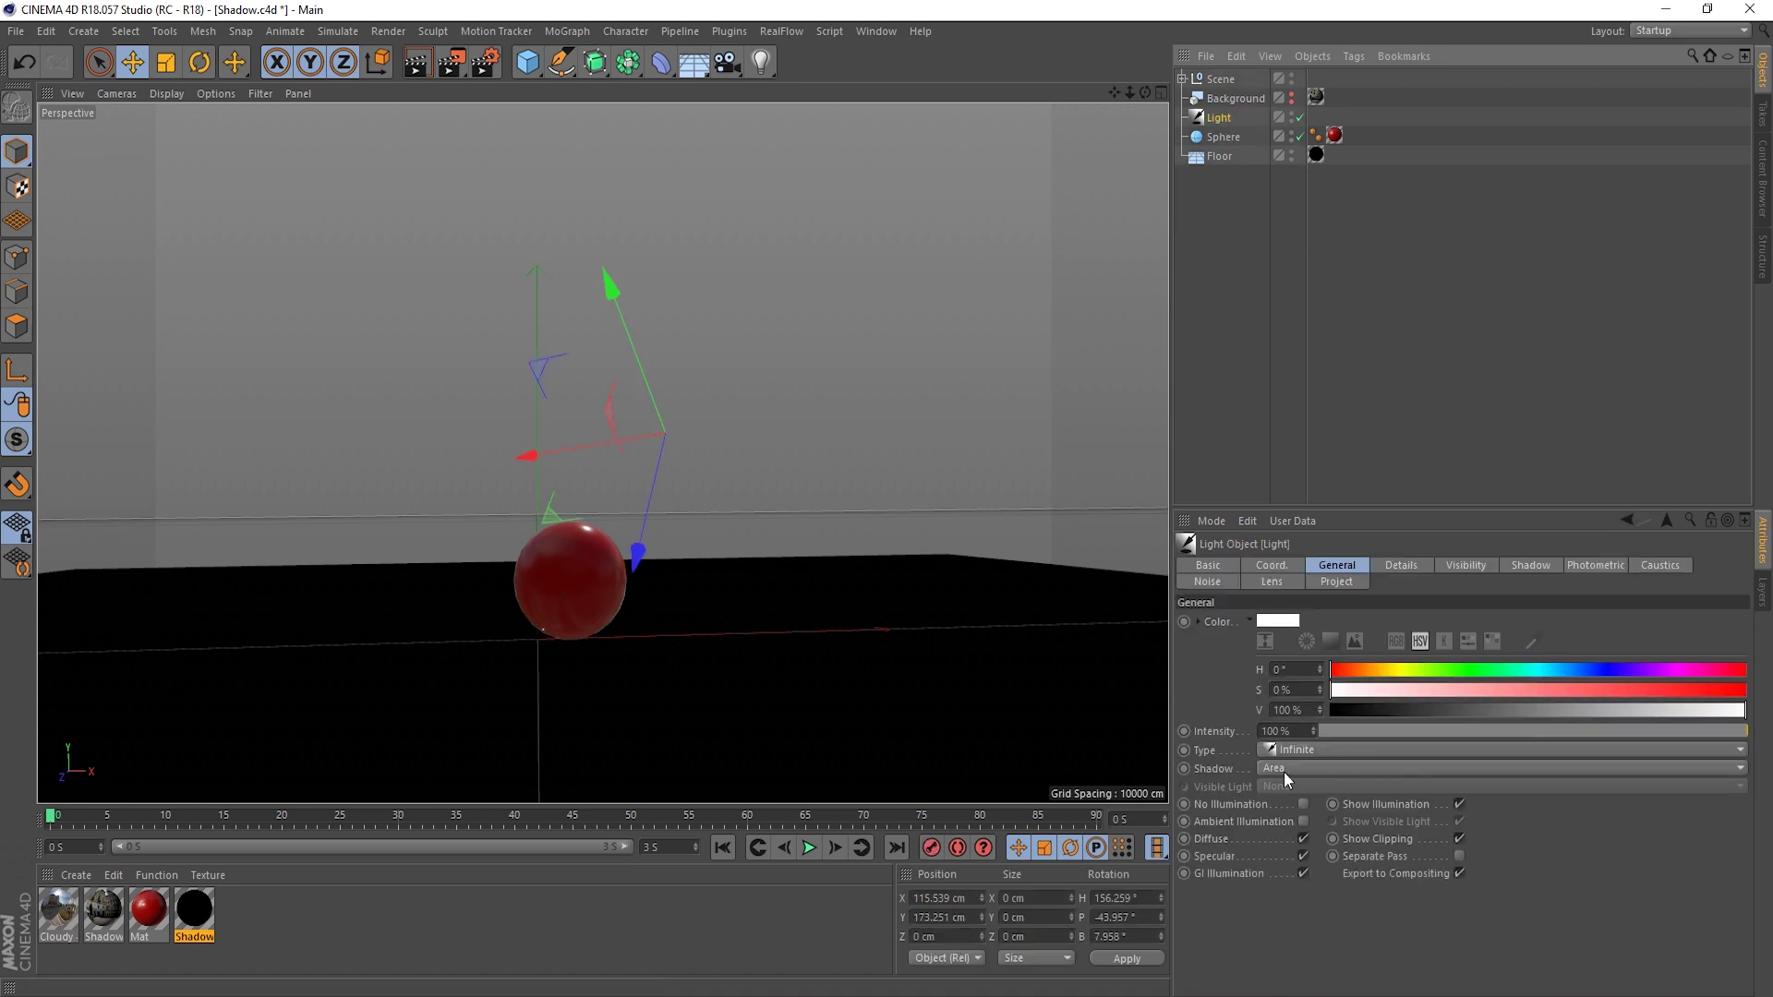
click(1237, 298)
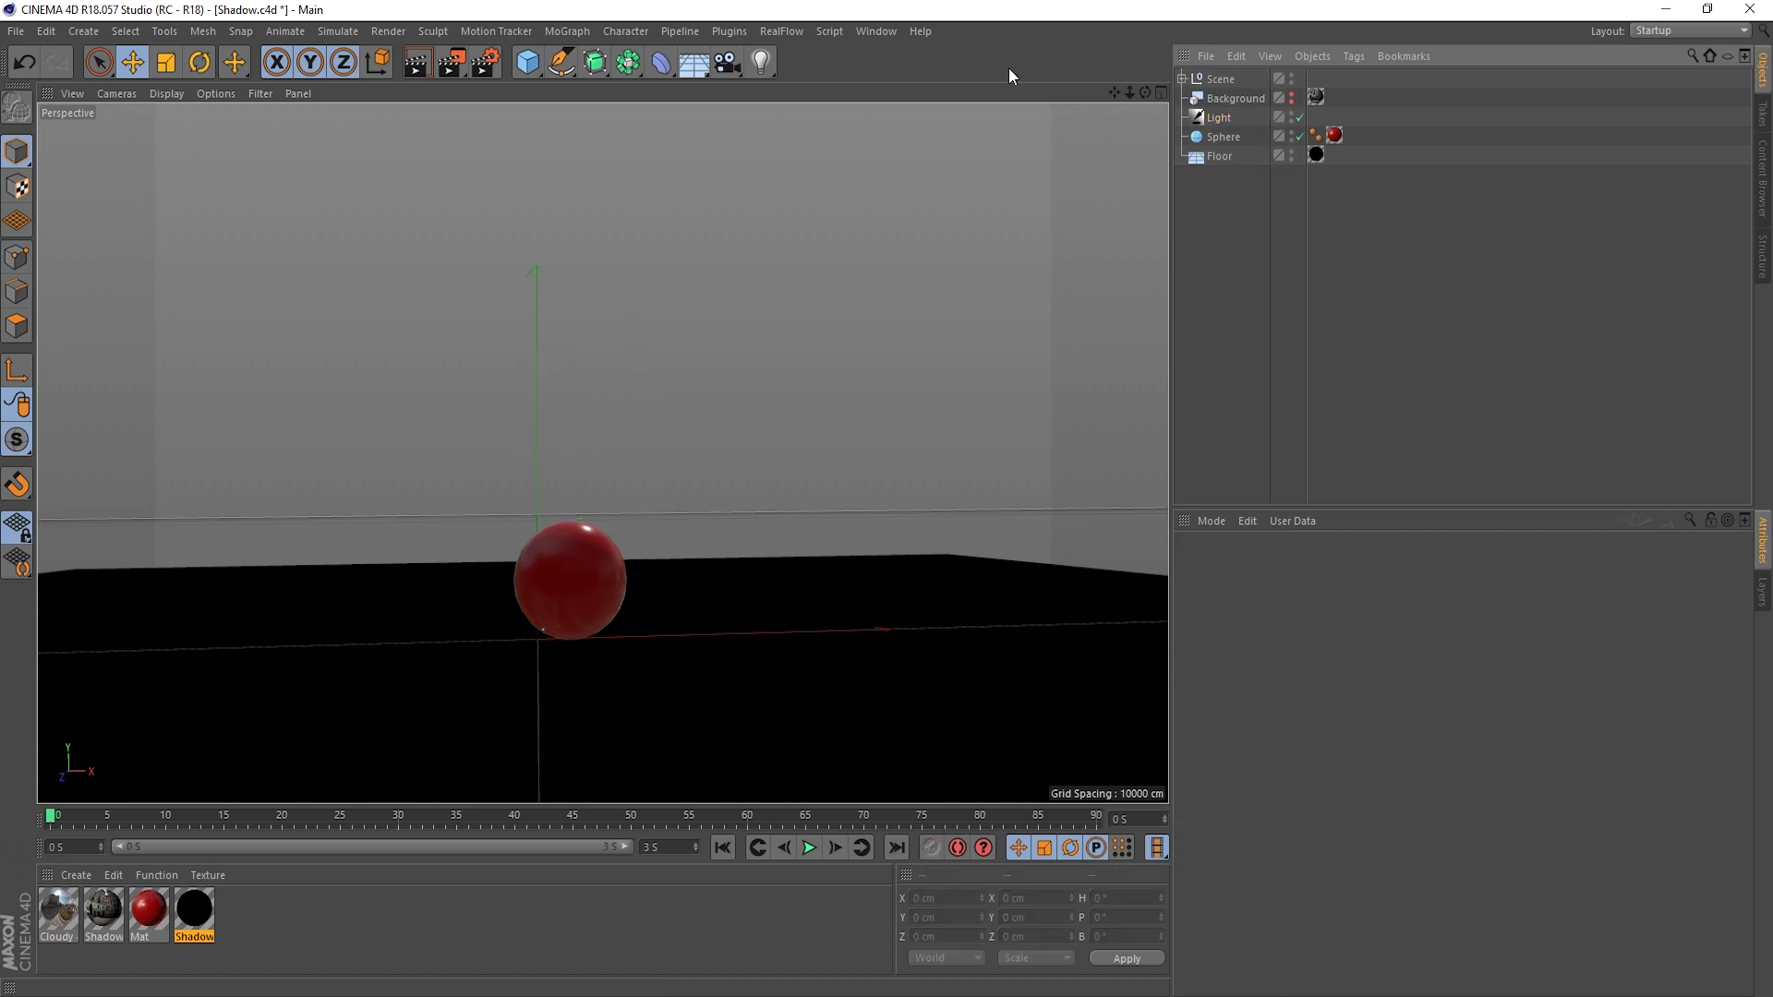
- Switch to the Reflection.c4d scene and check the Plane's viewport visibility, leaving it visible
click(873, 31)
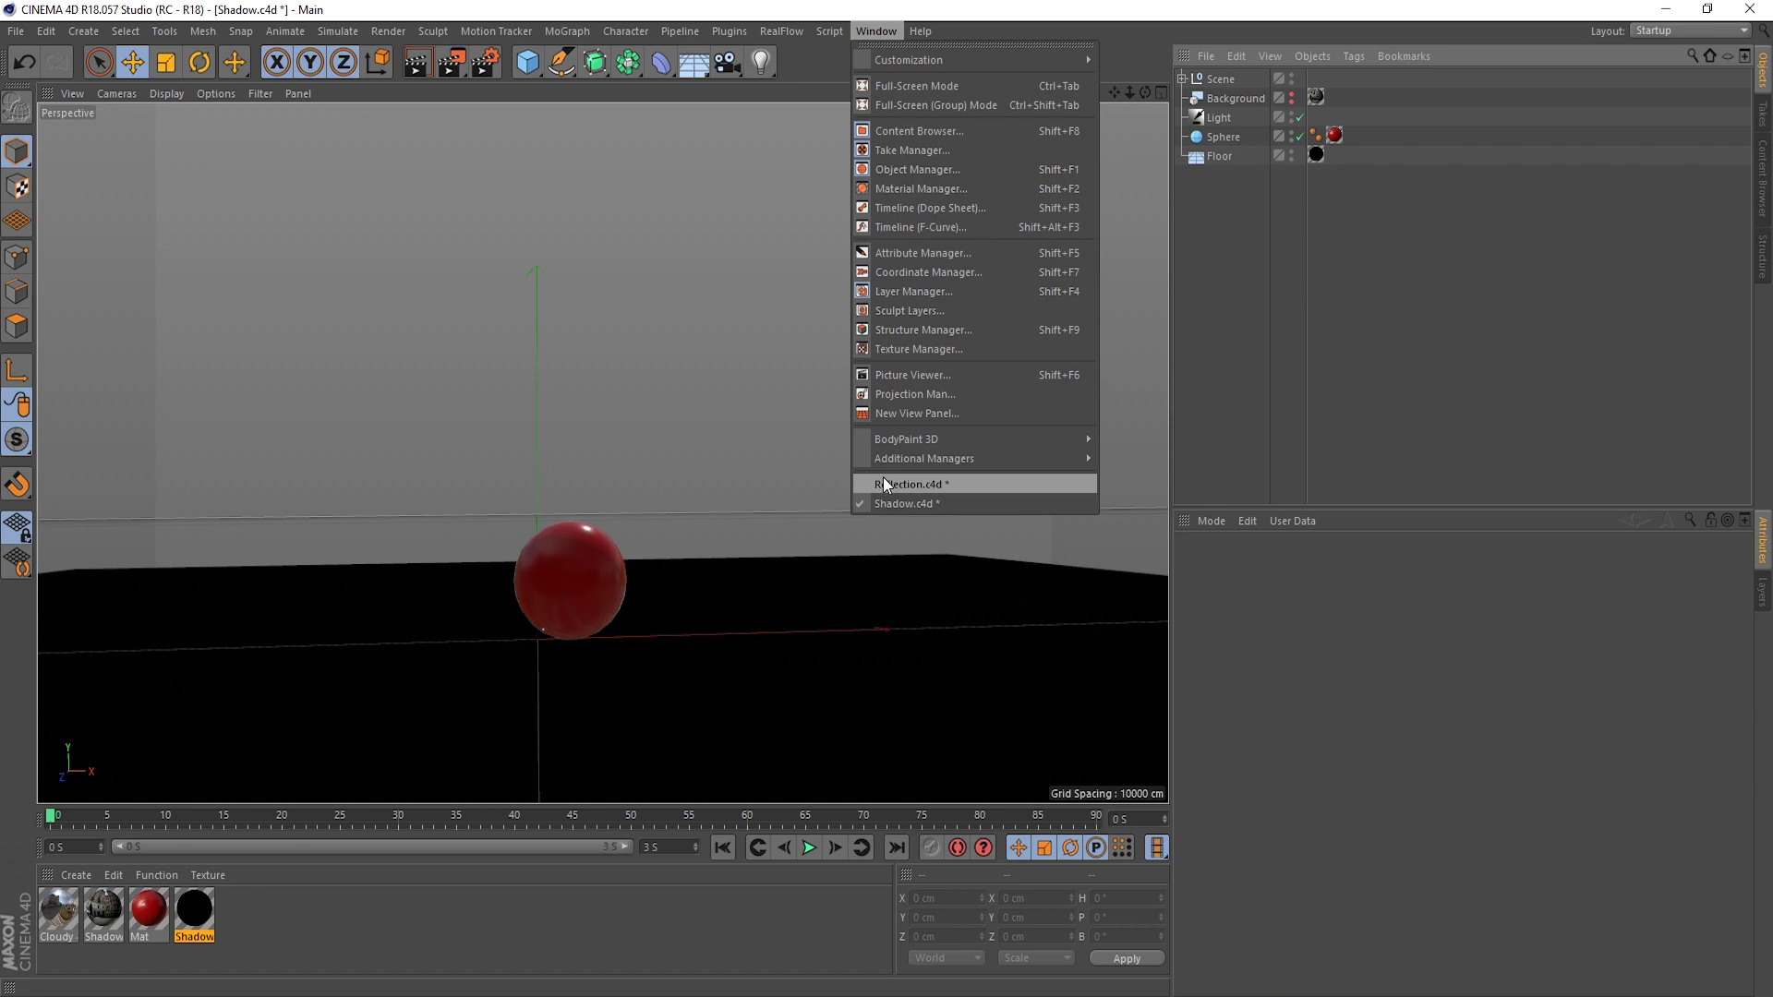
click(913, 484)
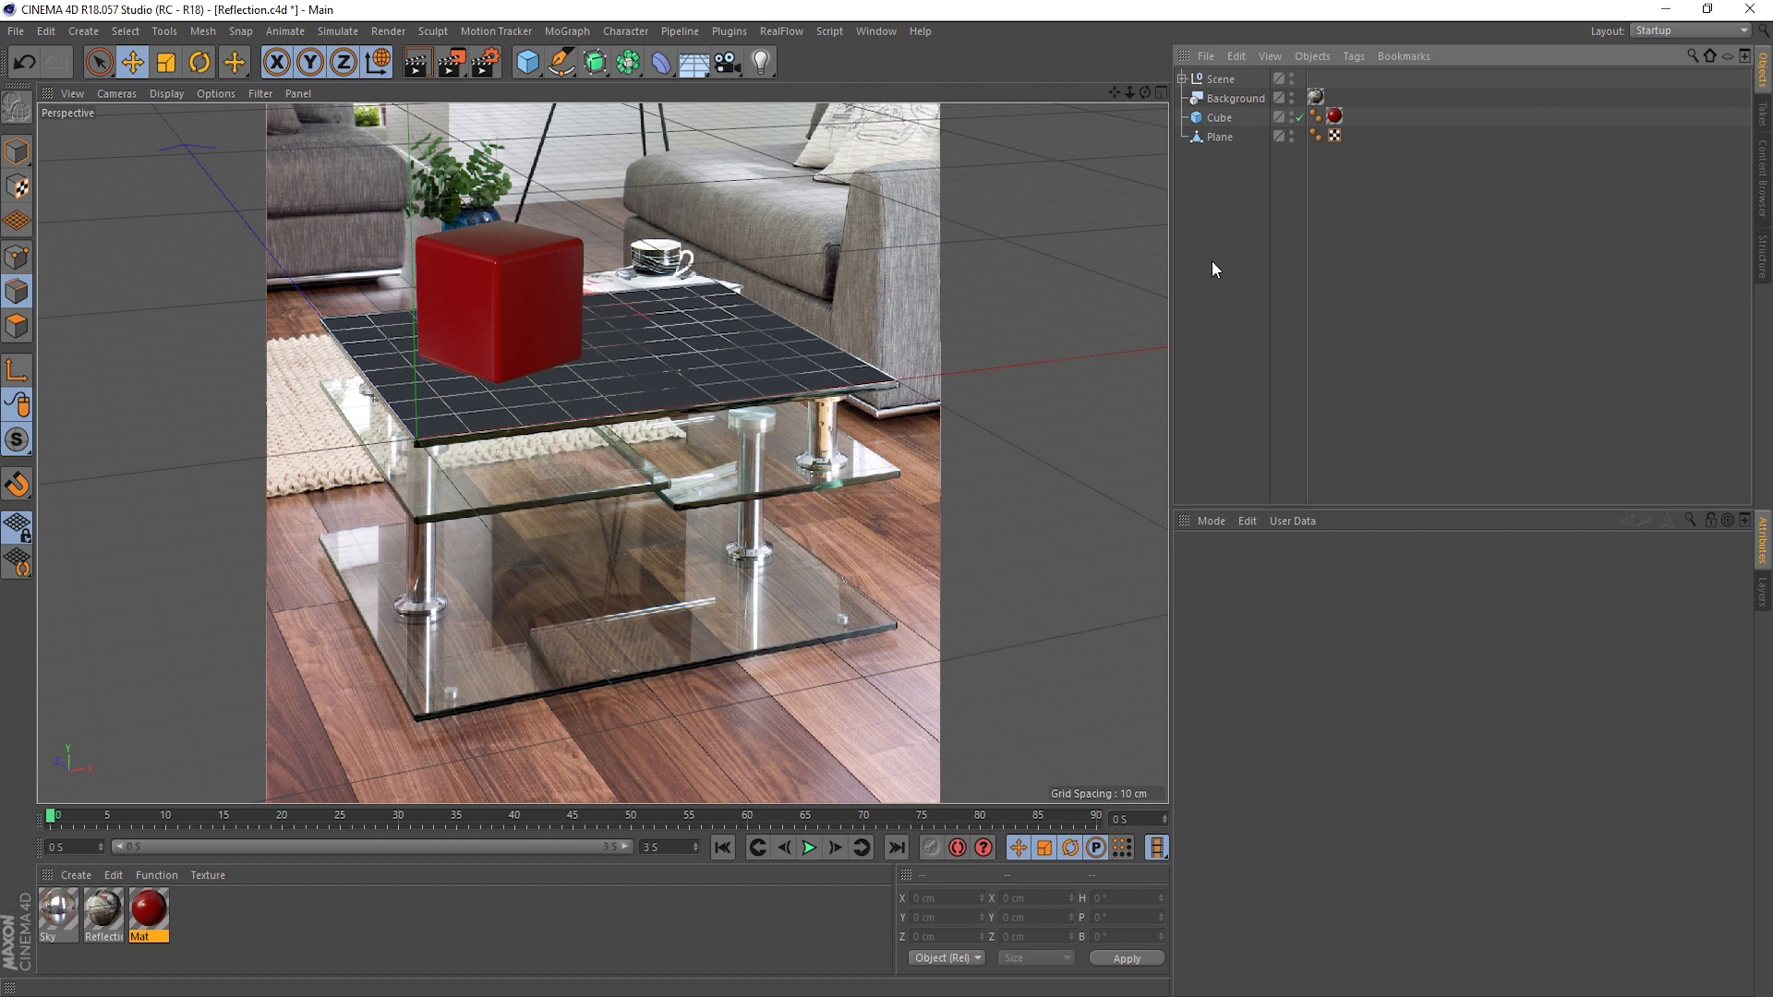
click(1249, 102)
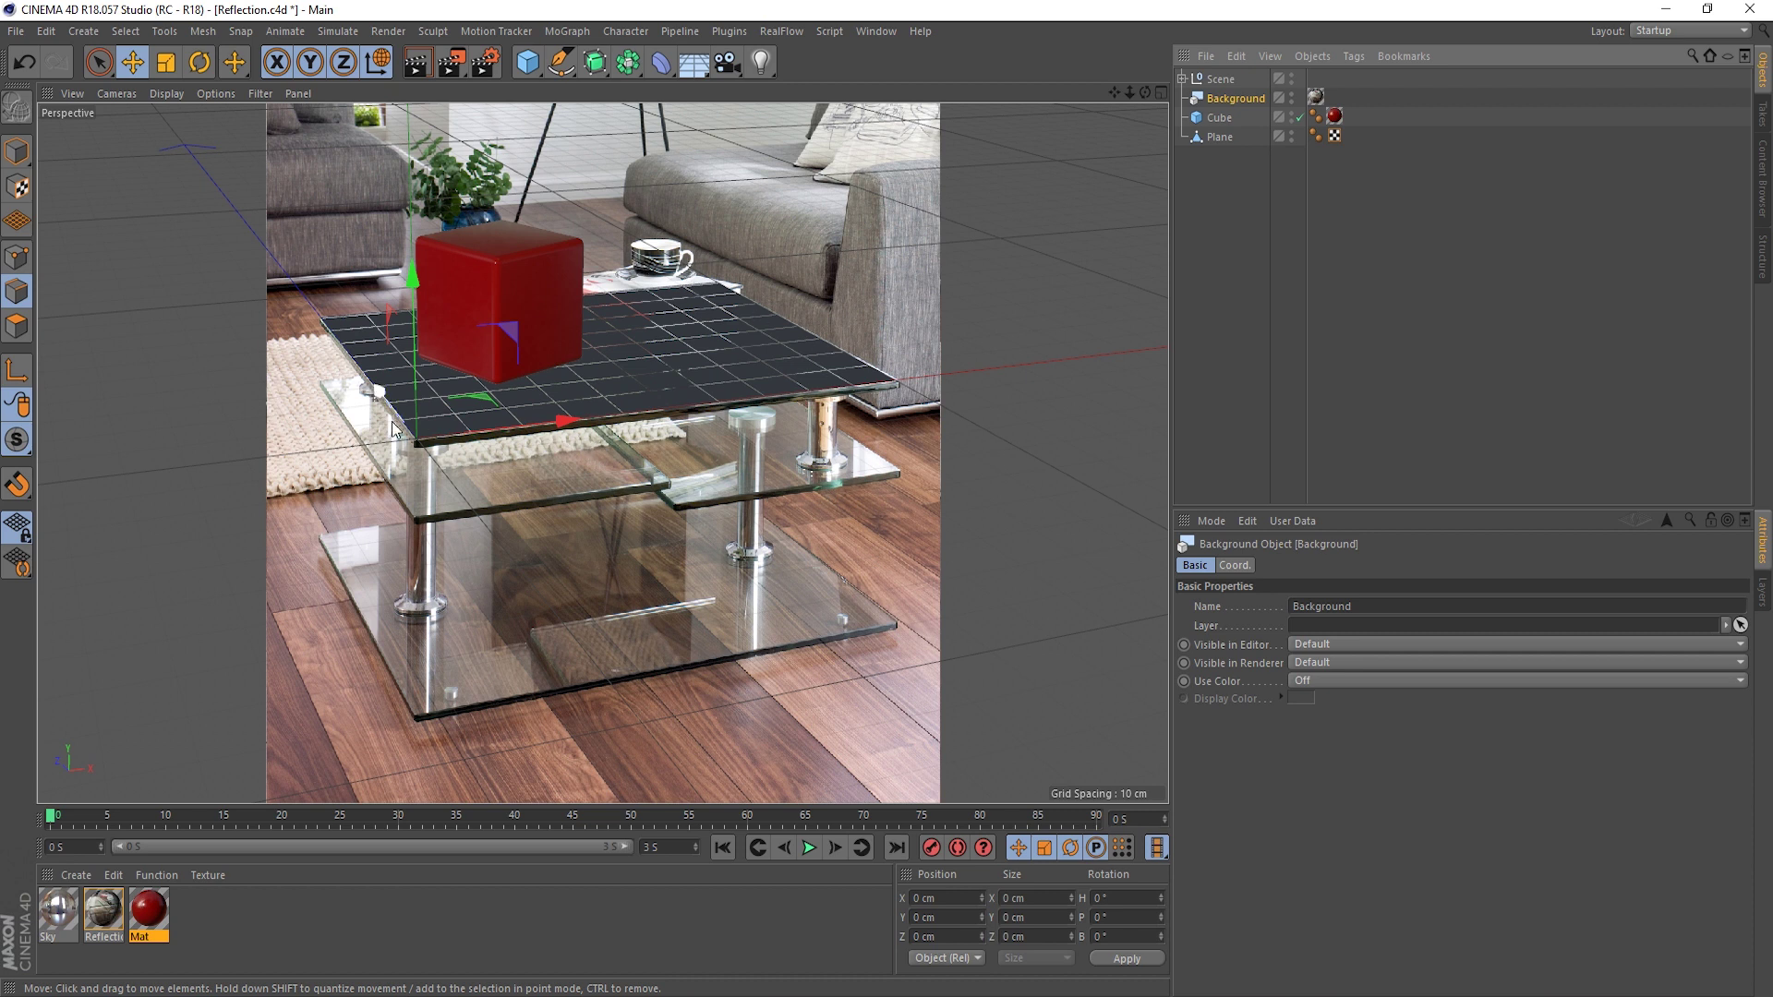
click(1217, 138)
double_click(1290, 133)
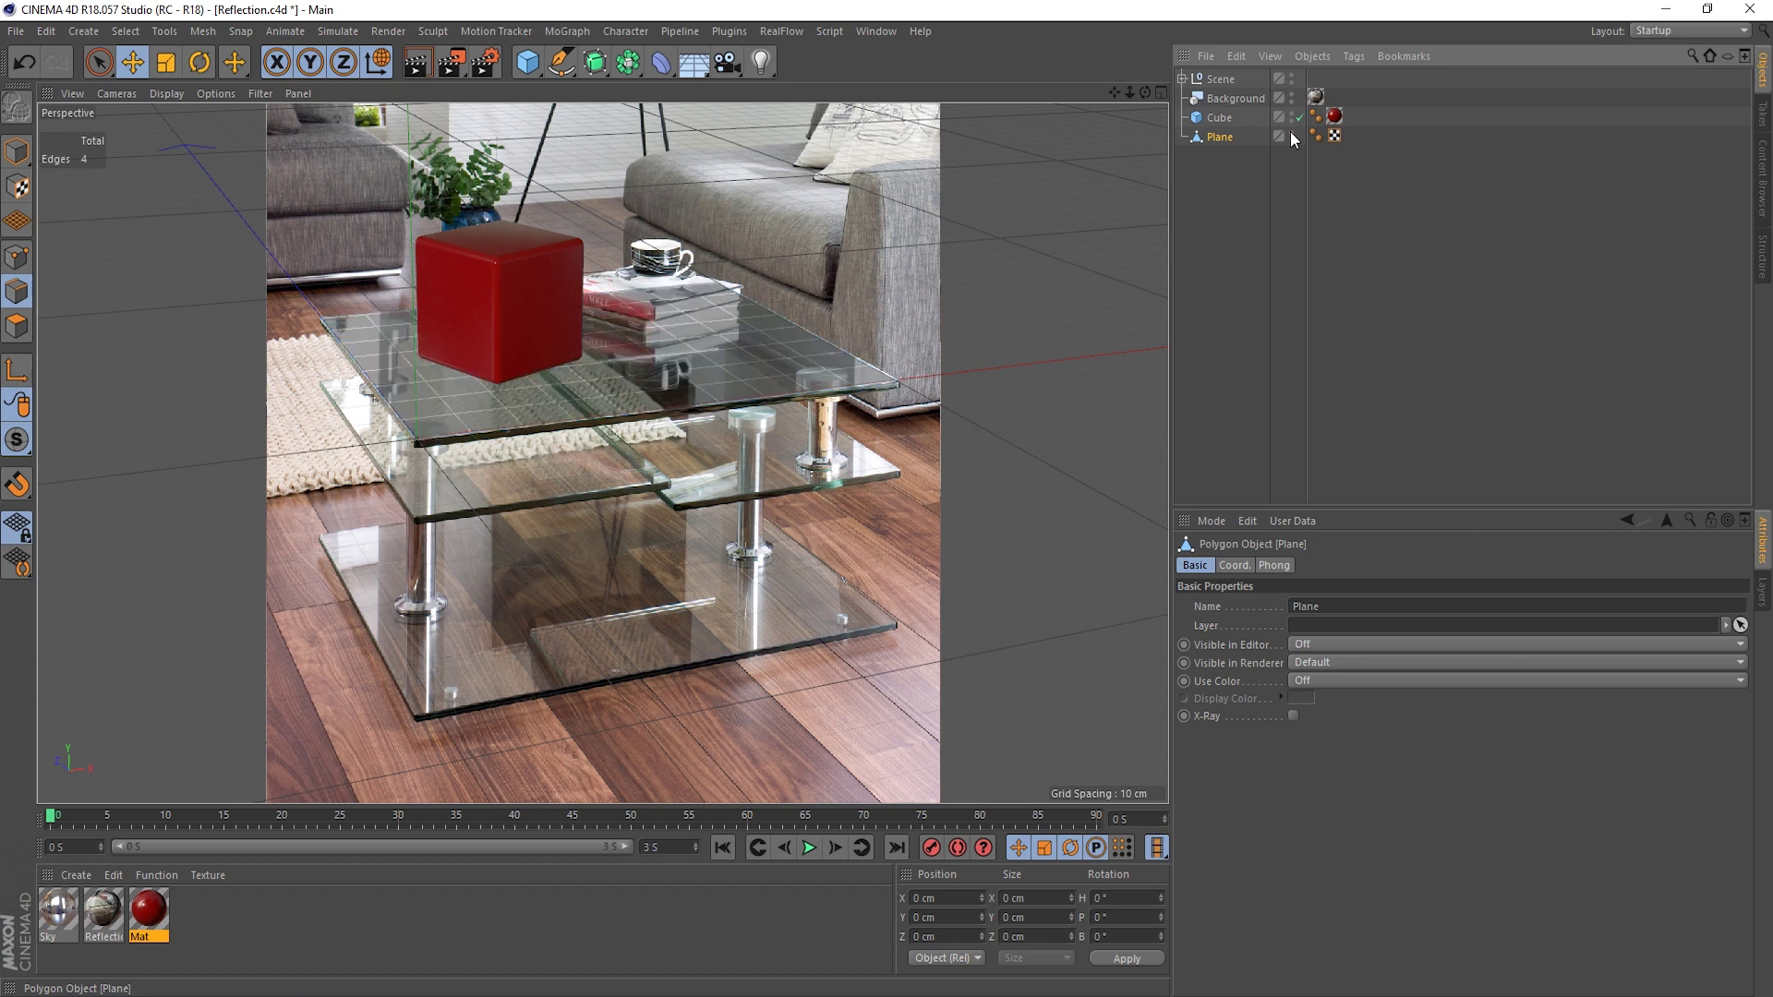
click(1290, 132)
- Set the Background object's editor and render visibility to Off
click(1228, 99)
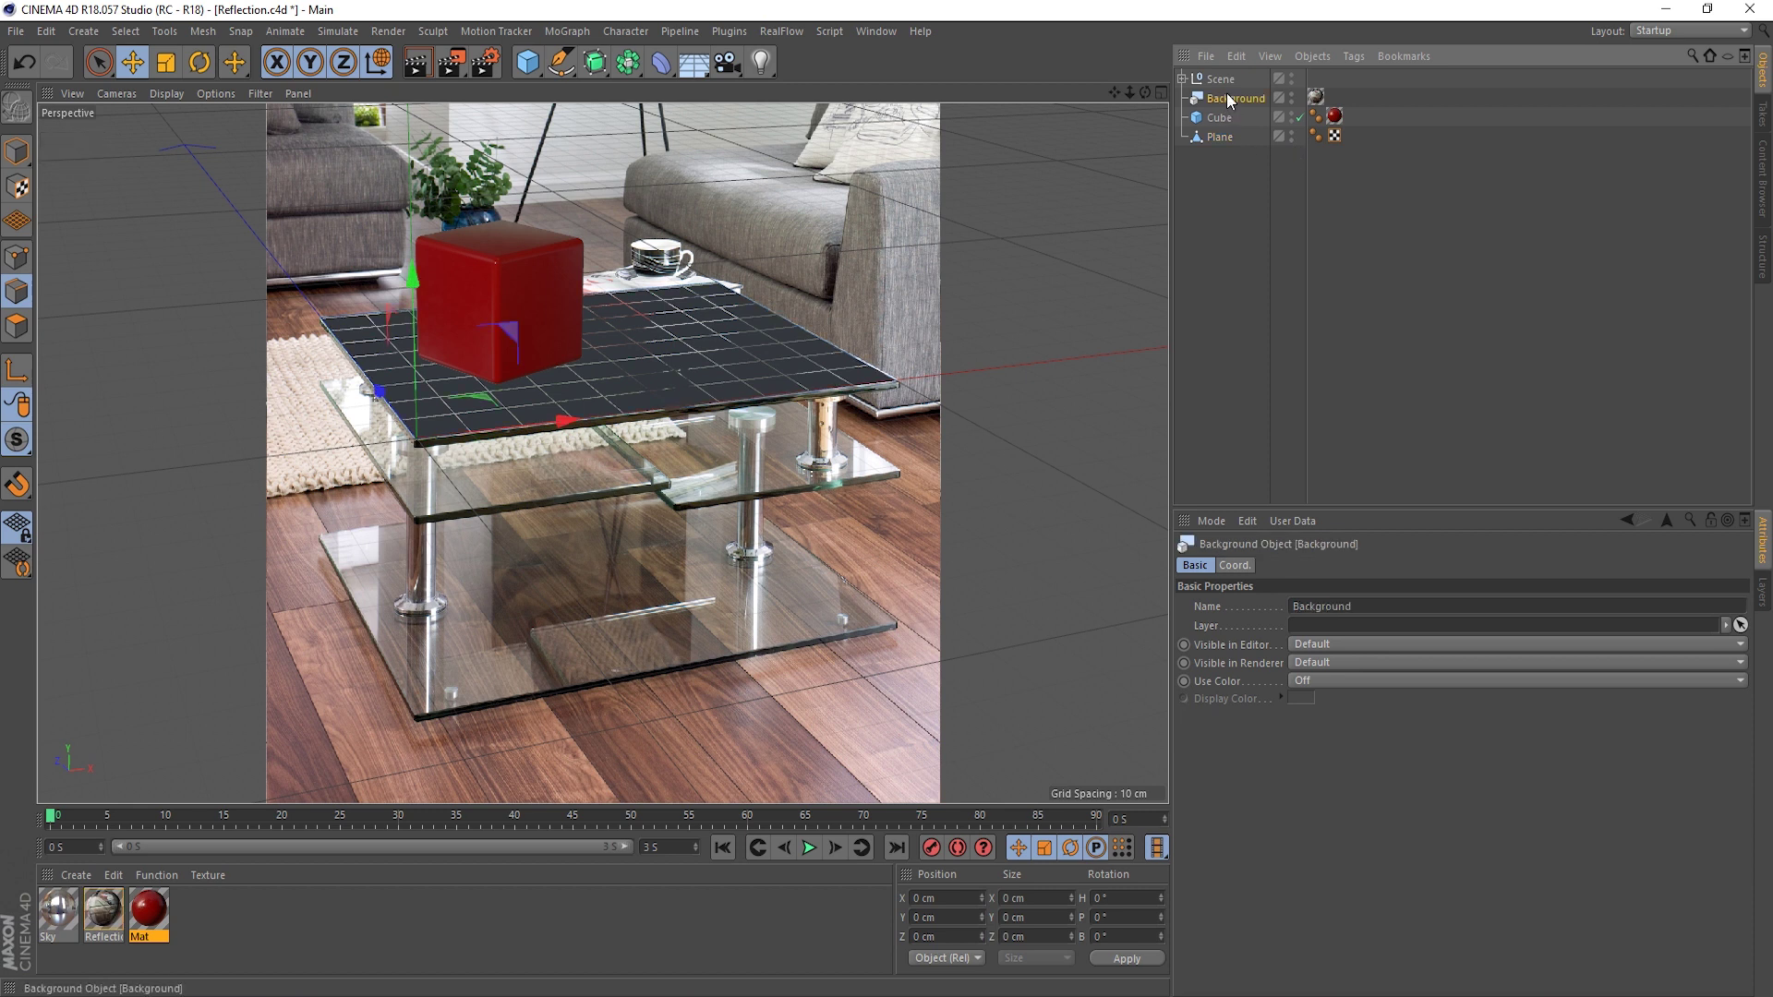
click(1293, 95)
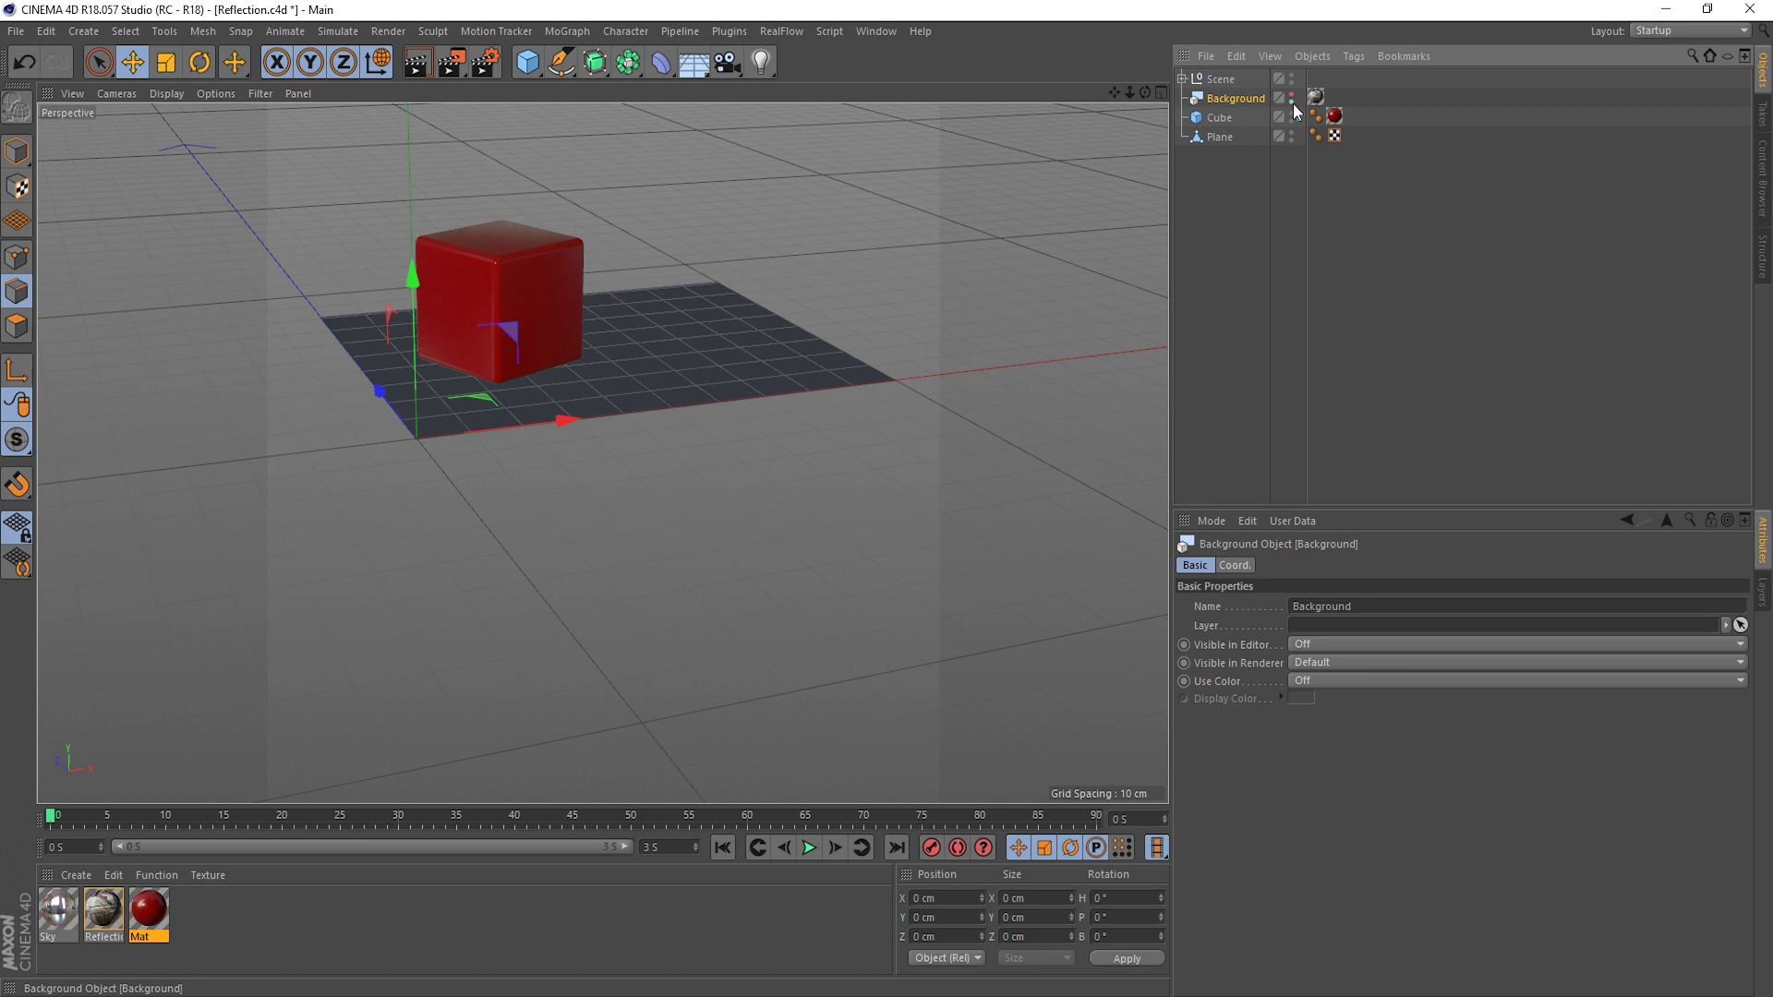
click(1292, 102)
click(1271, 234)
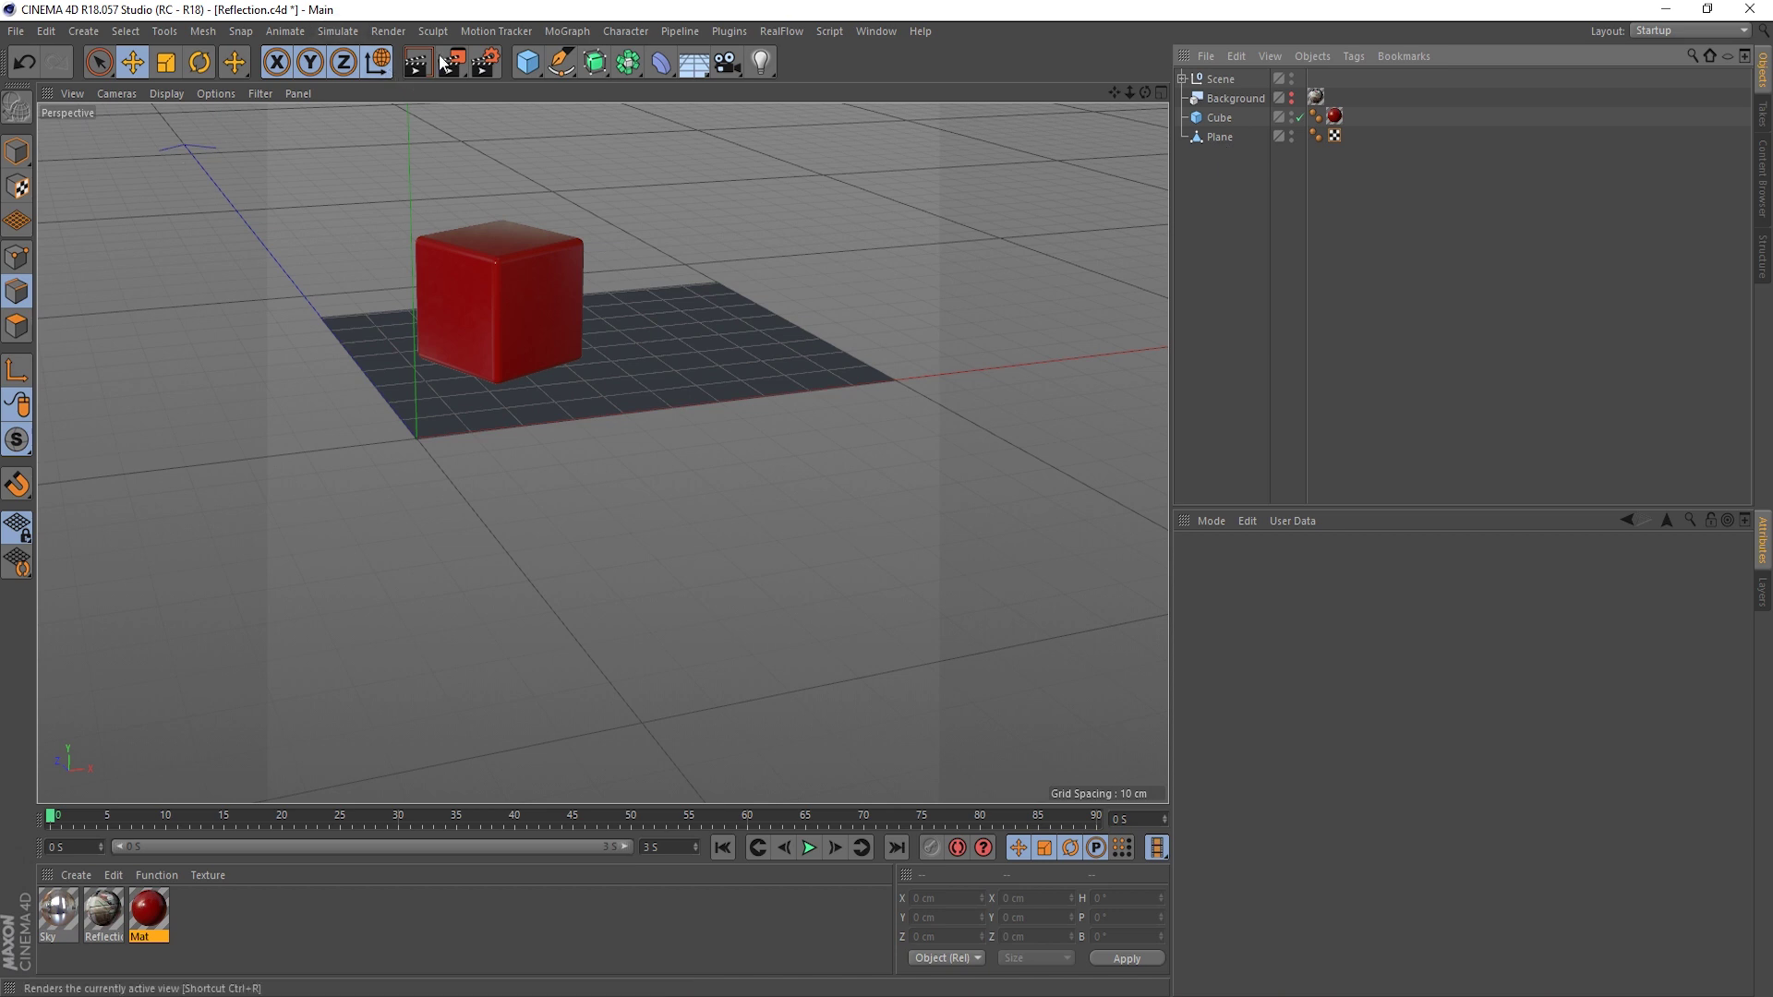
- Preview the Reflection scene with Render View and check the Render Settings
click(412, 72)
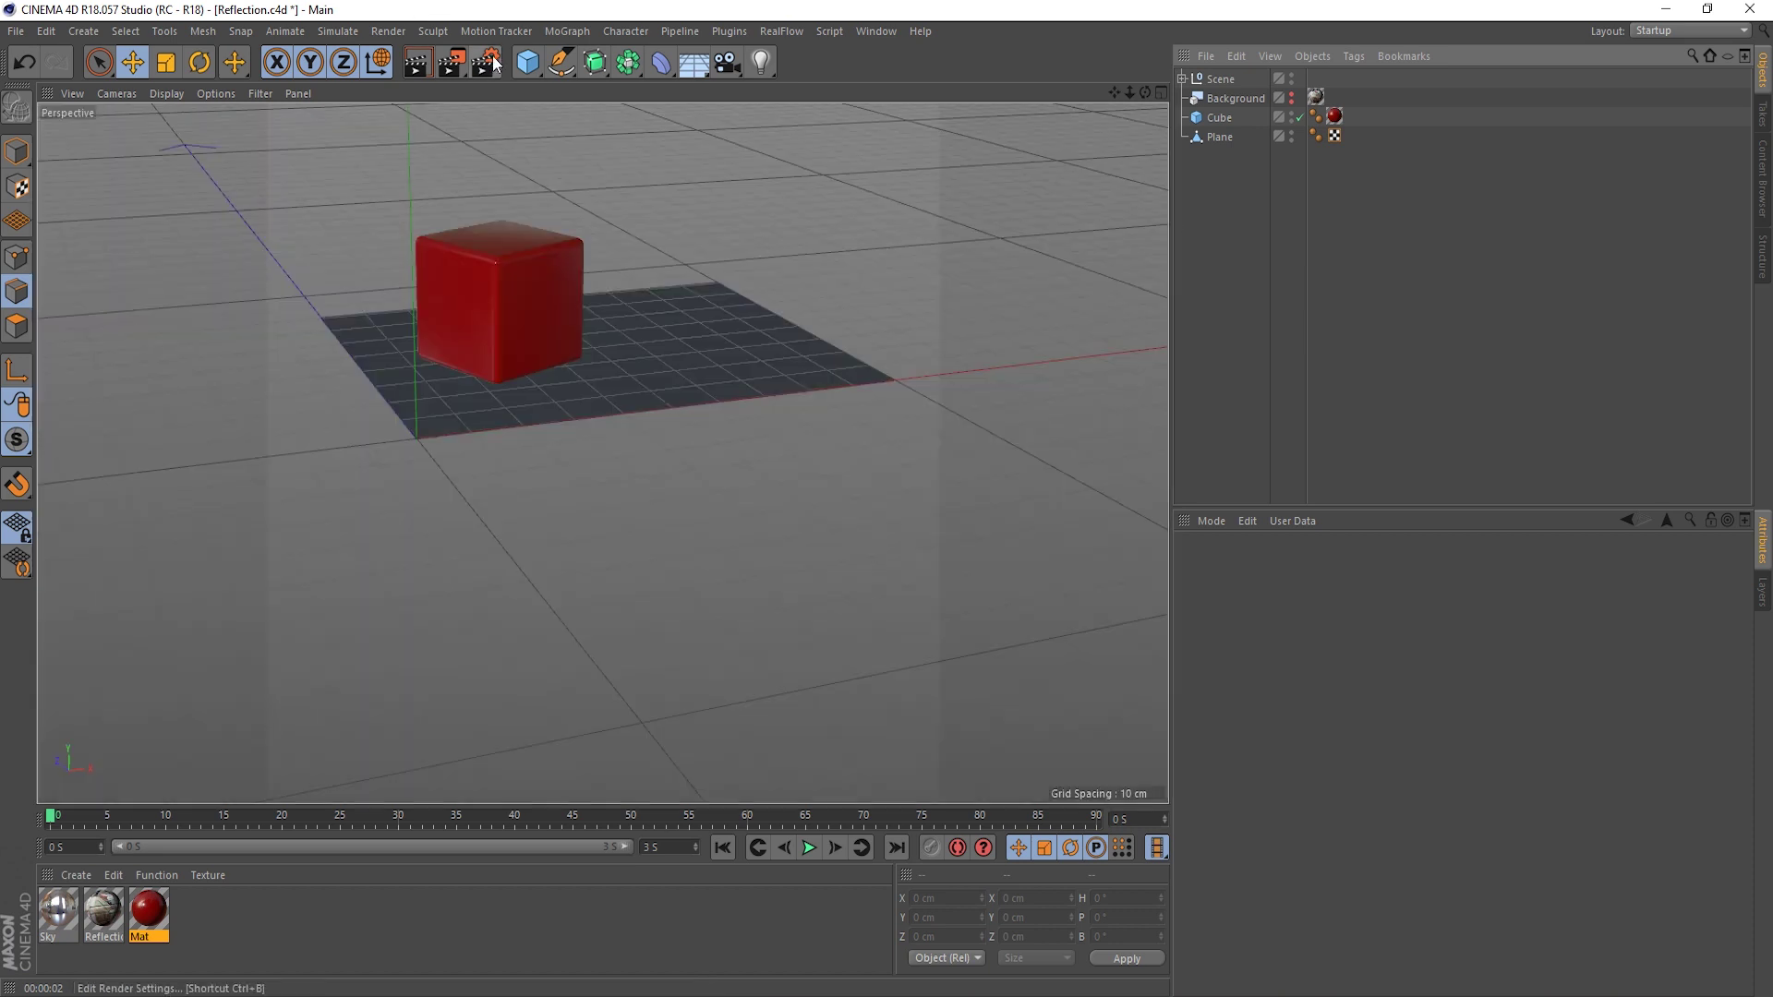
click(490, 63)
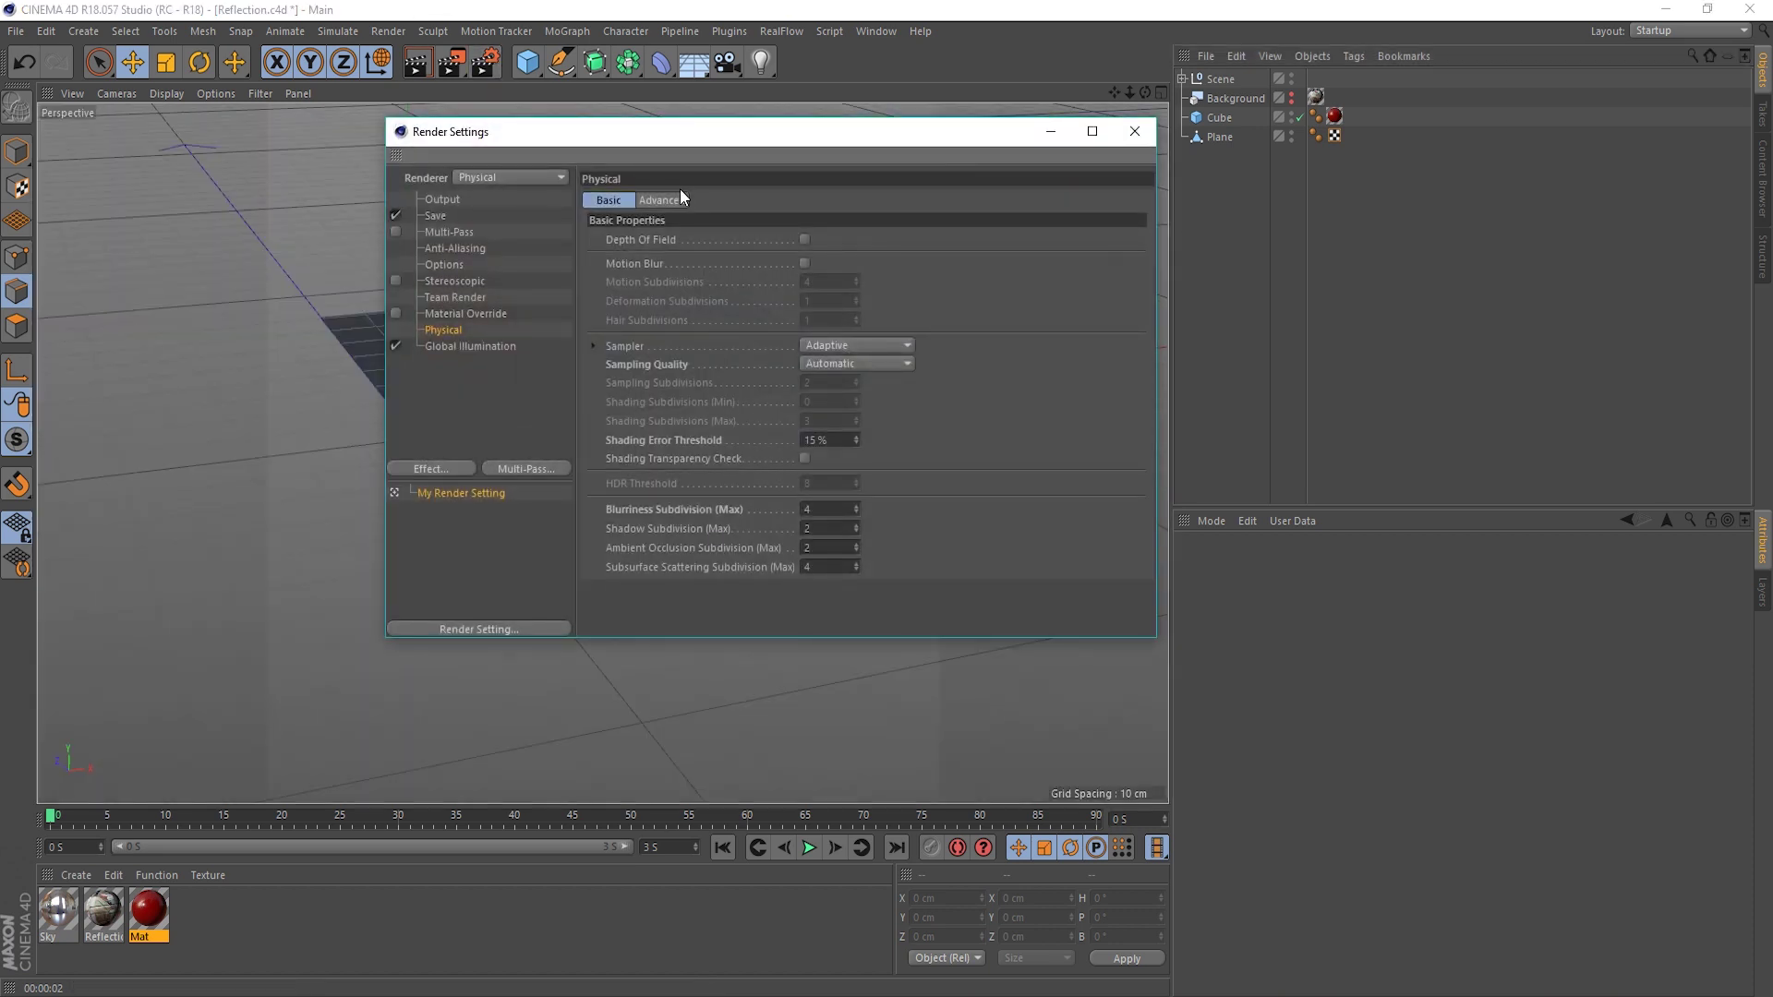
click(1133, 132)
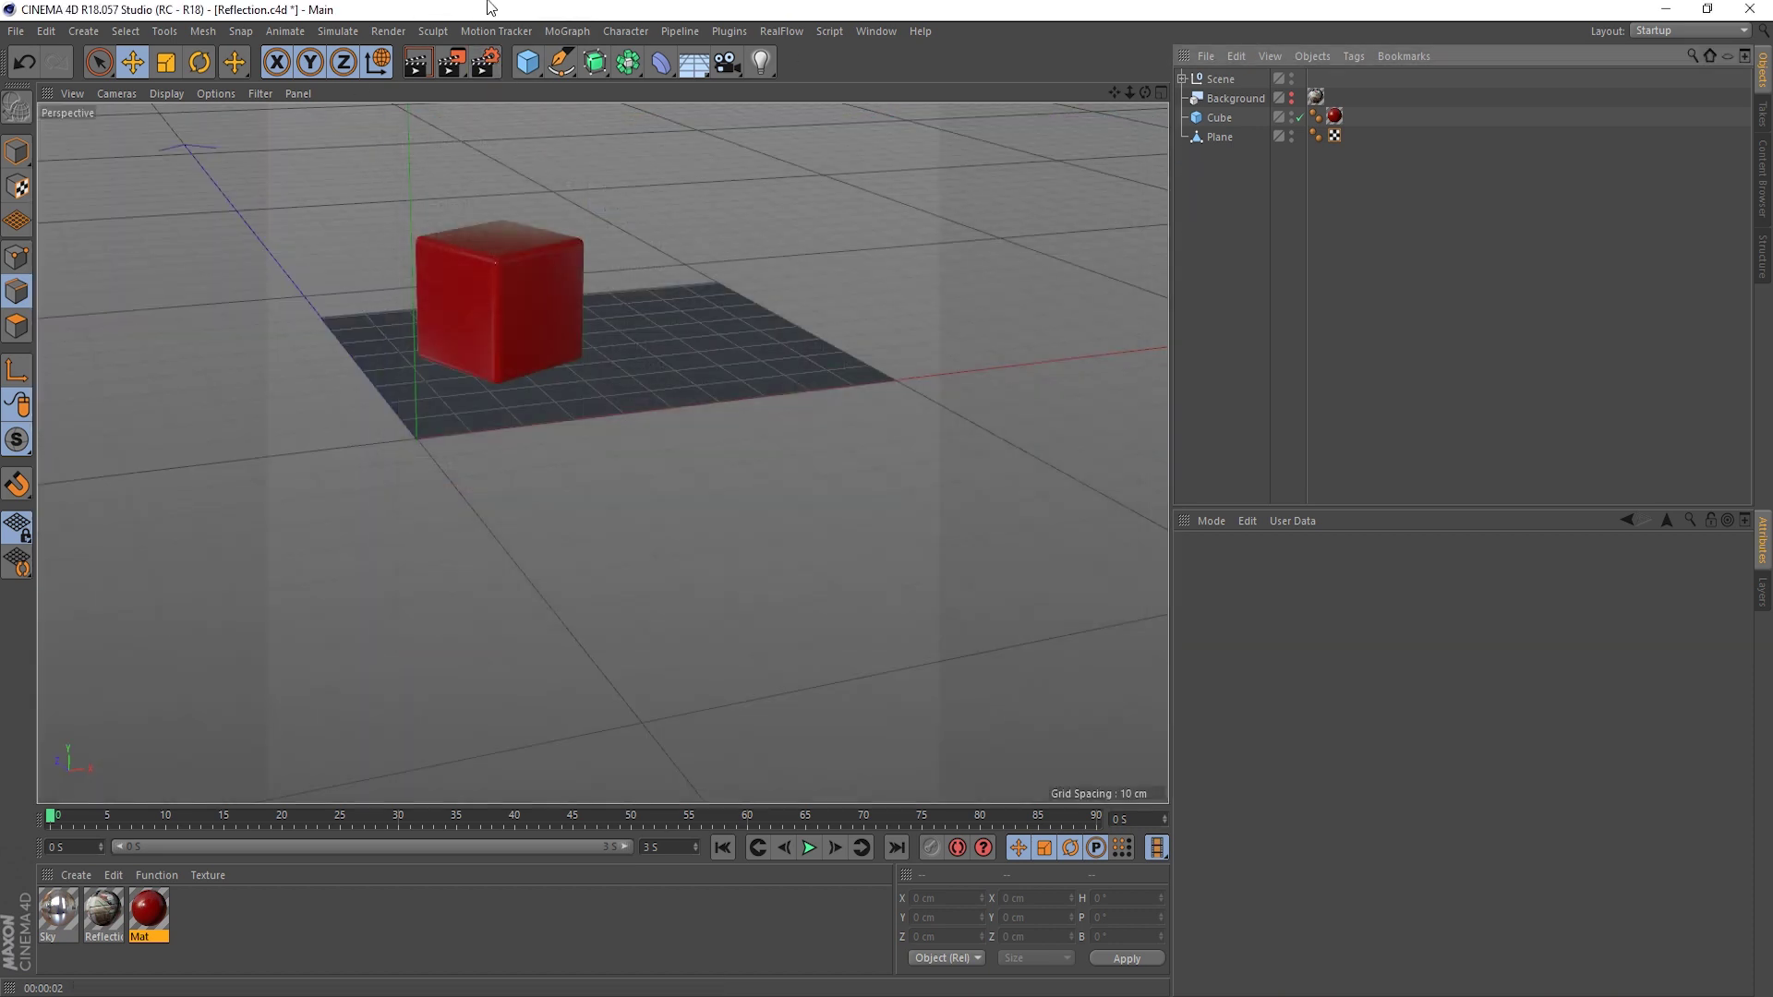
- Render to the Picture Viewer and inspect the render's Background layer
click(462, 65)
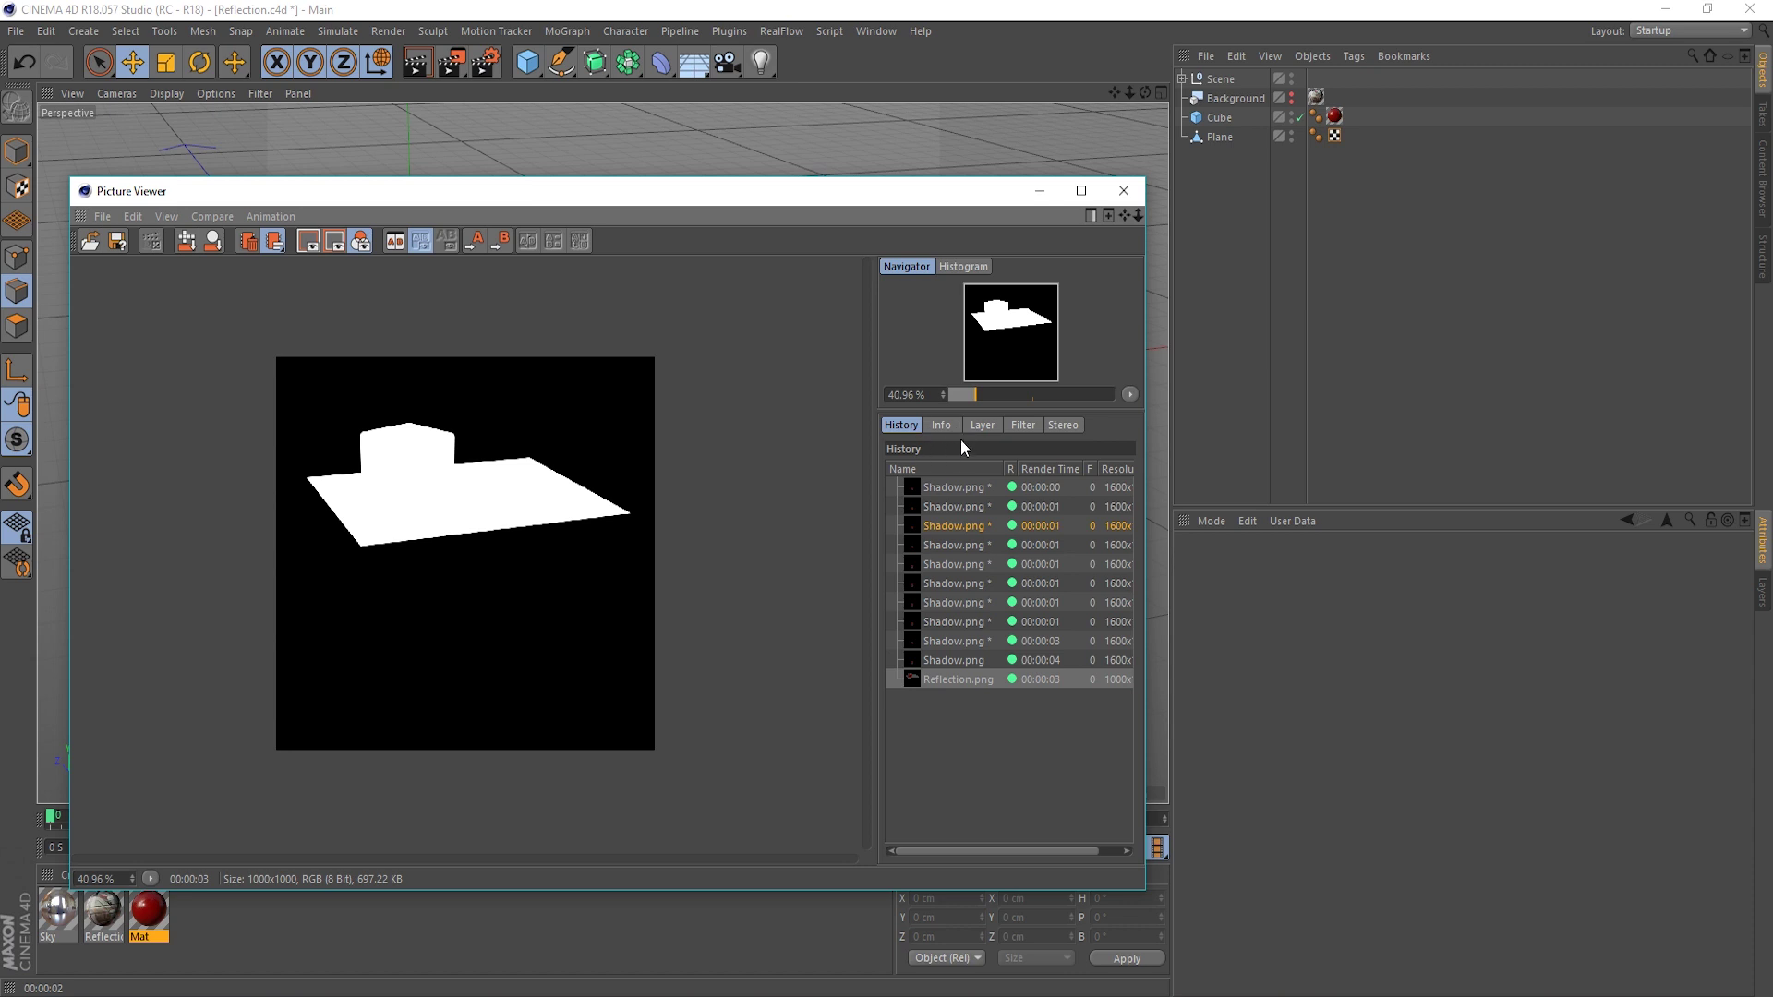
click(982, 426)
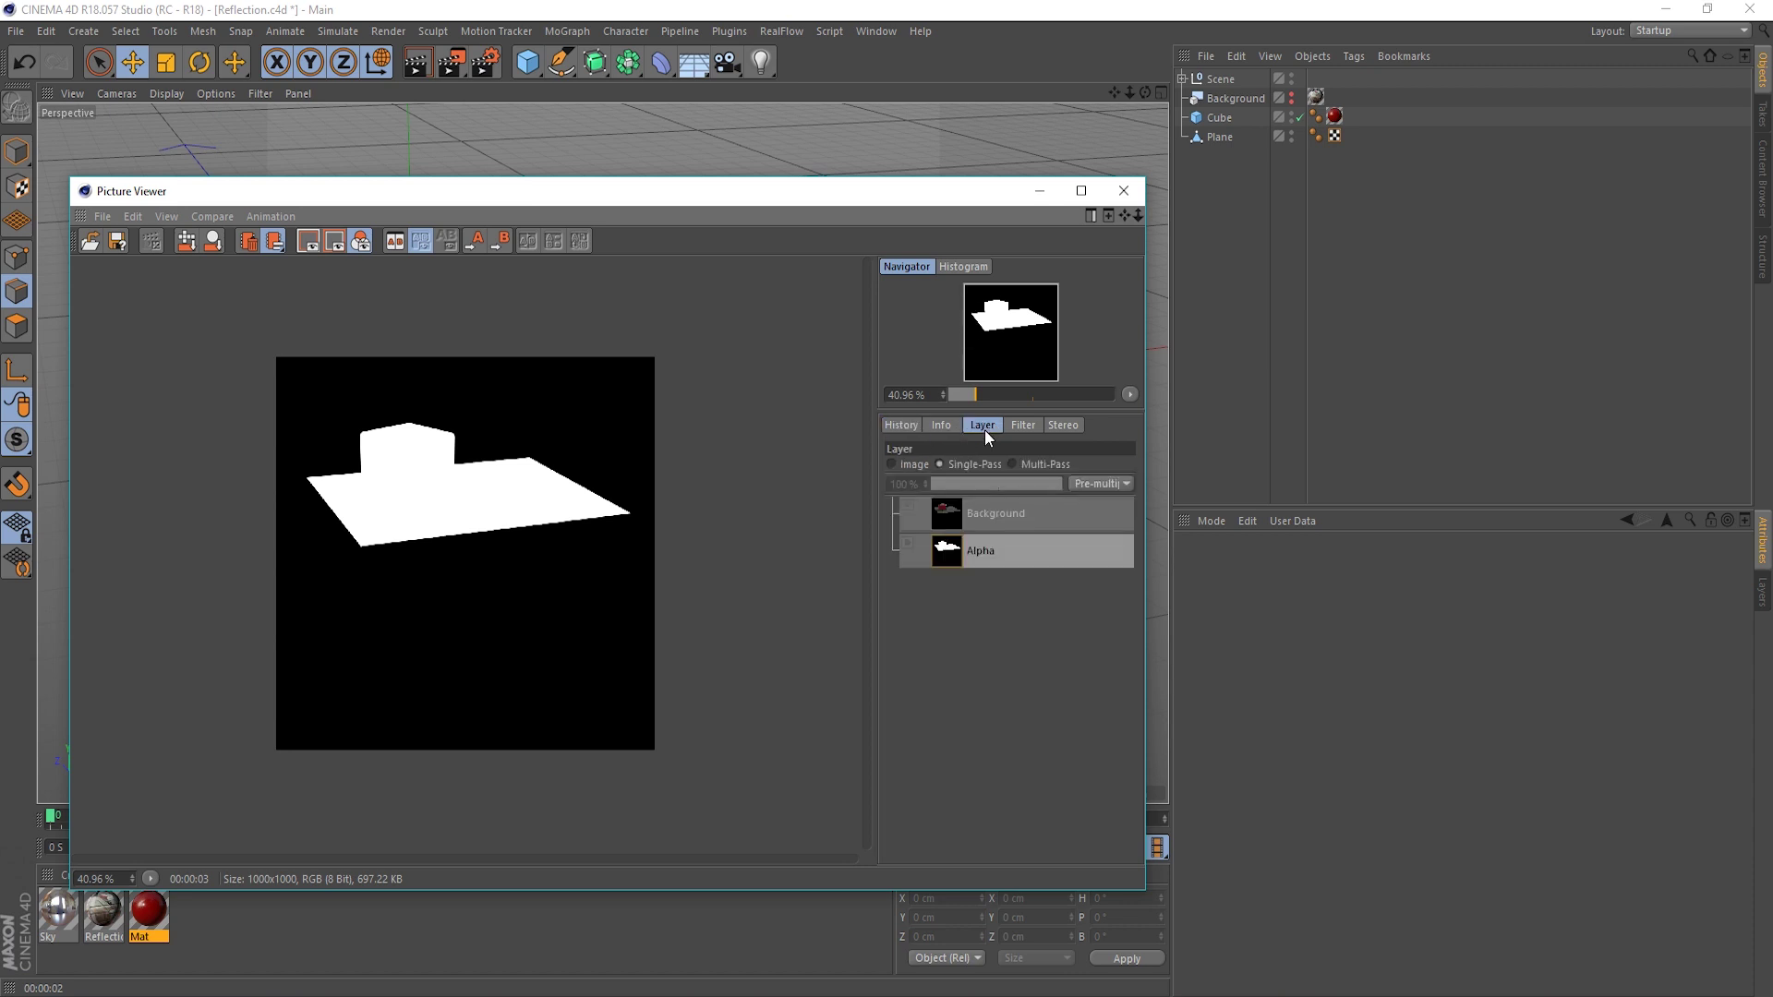
click(1002, 518)
click(900, 425)
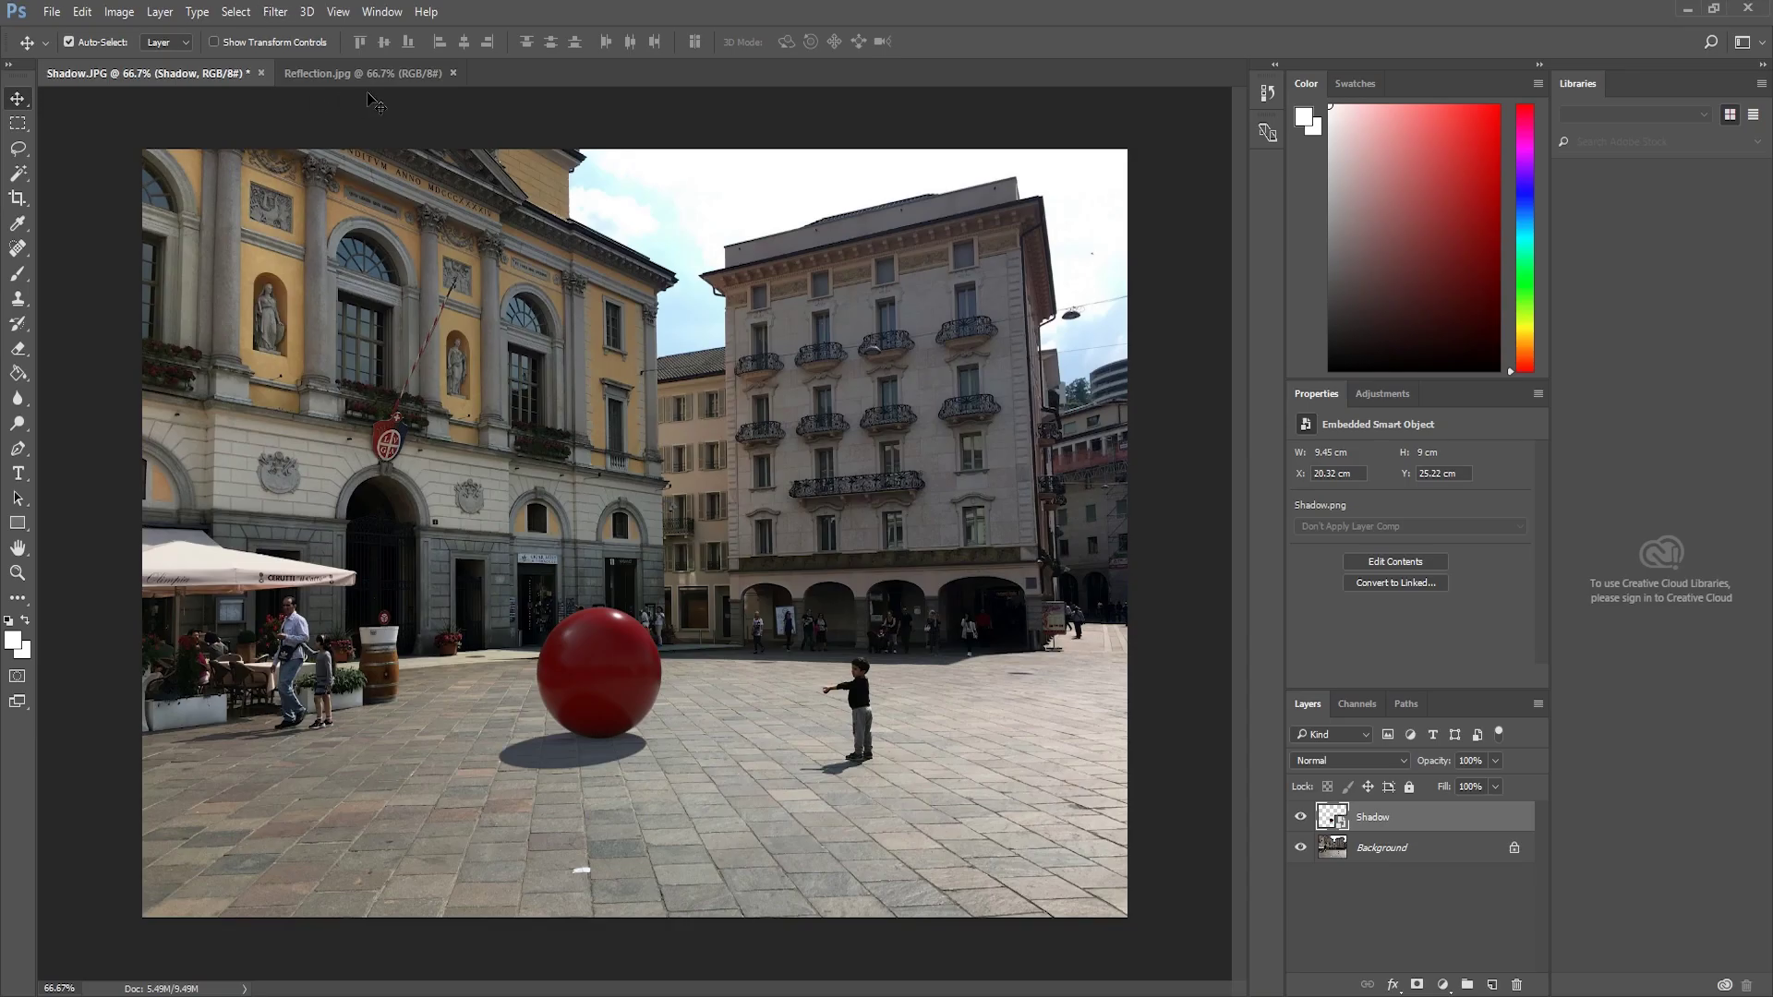
- Place the cube render onto the Reflection.jpg glass-table photo, then delete the trial layer
click(337, 79)
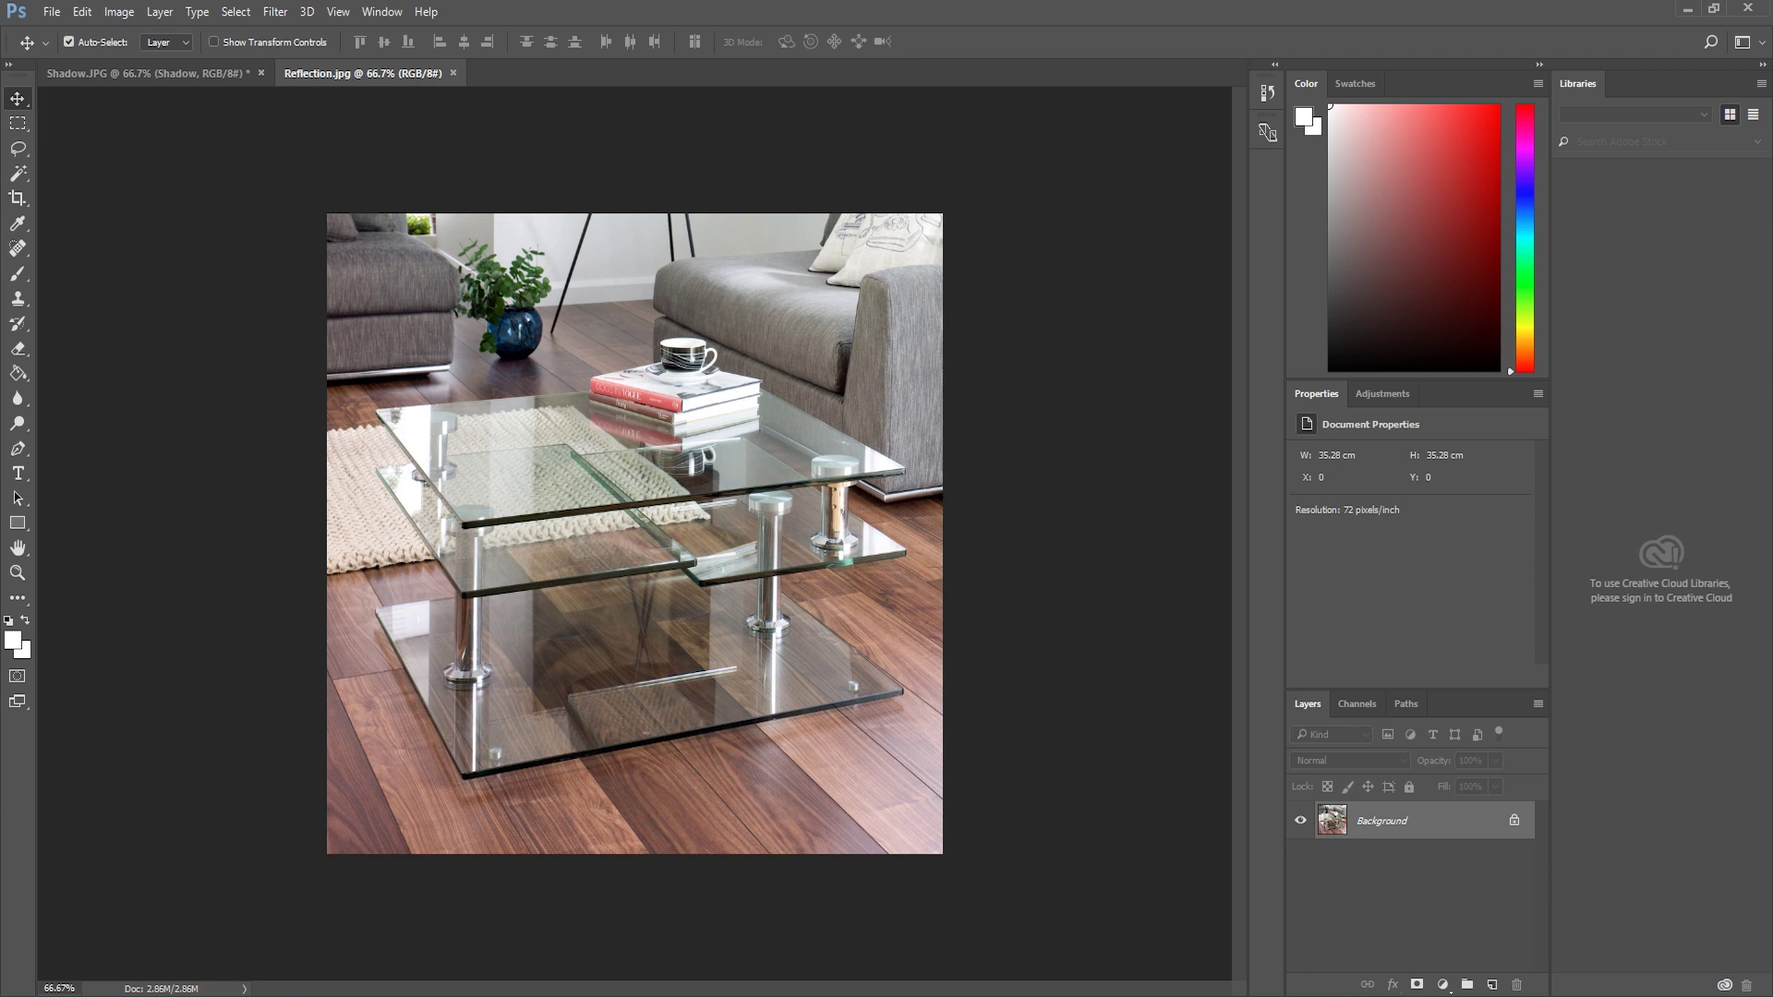
drag(1610, 348, 831, 490)
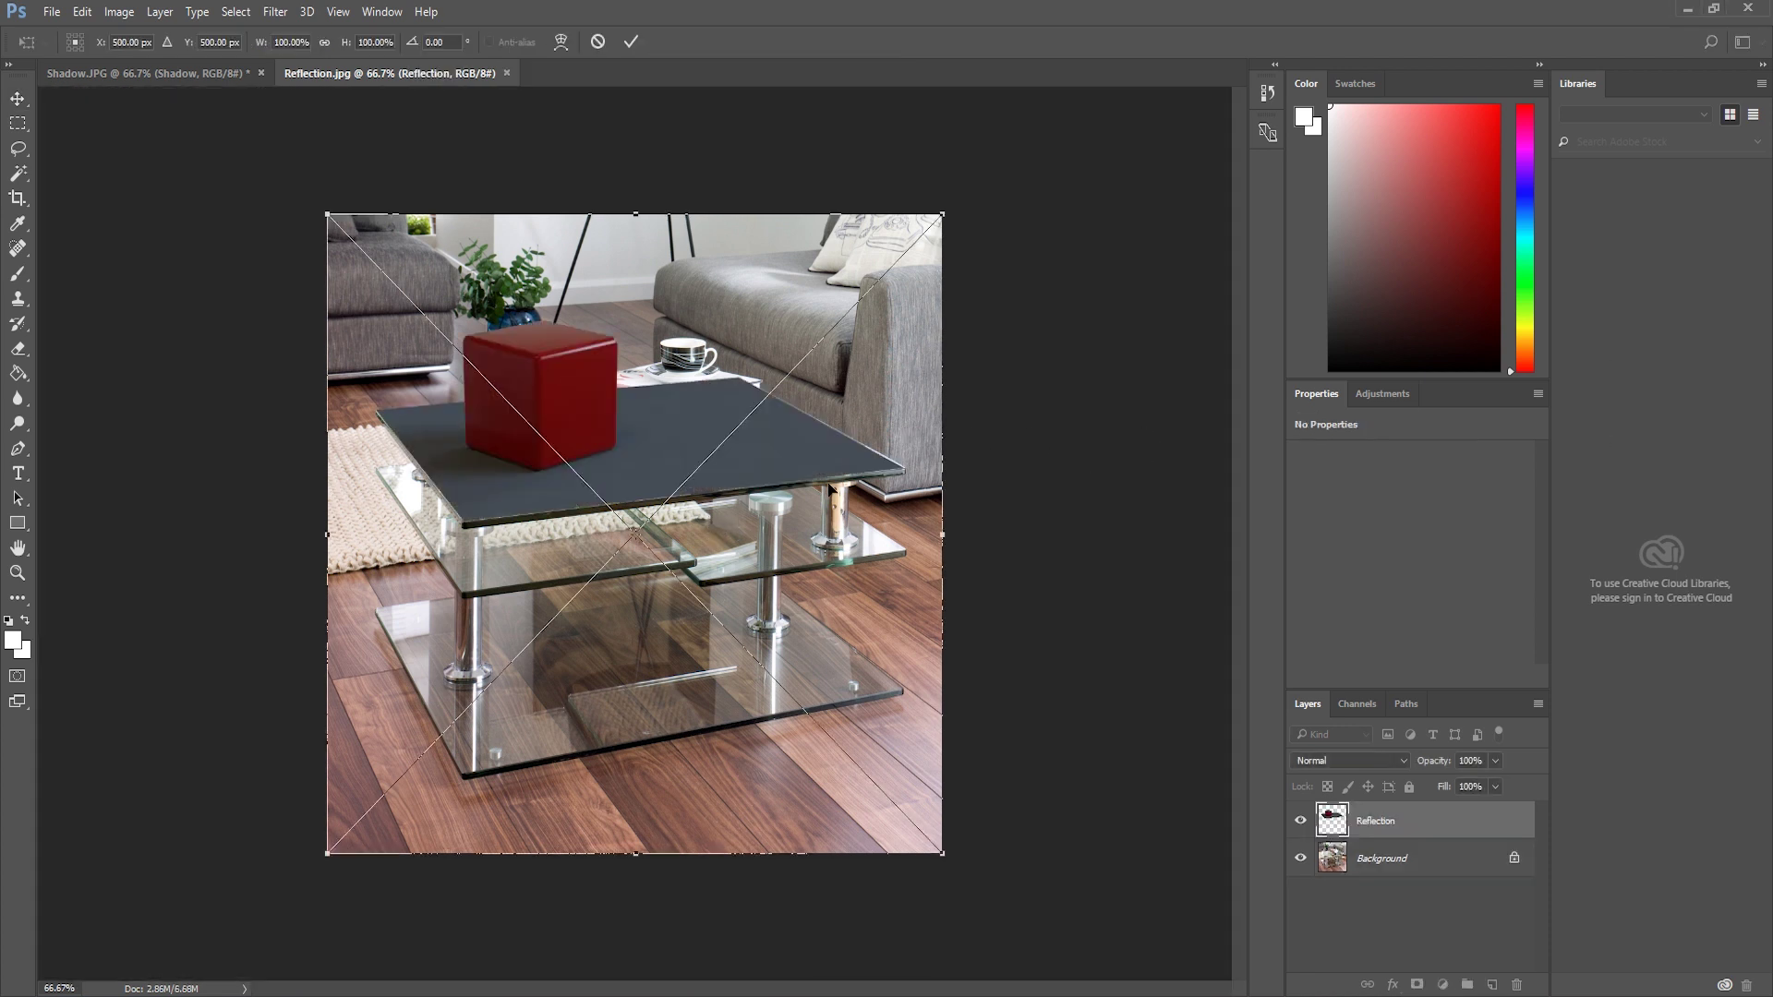
key(Return)
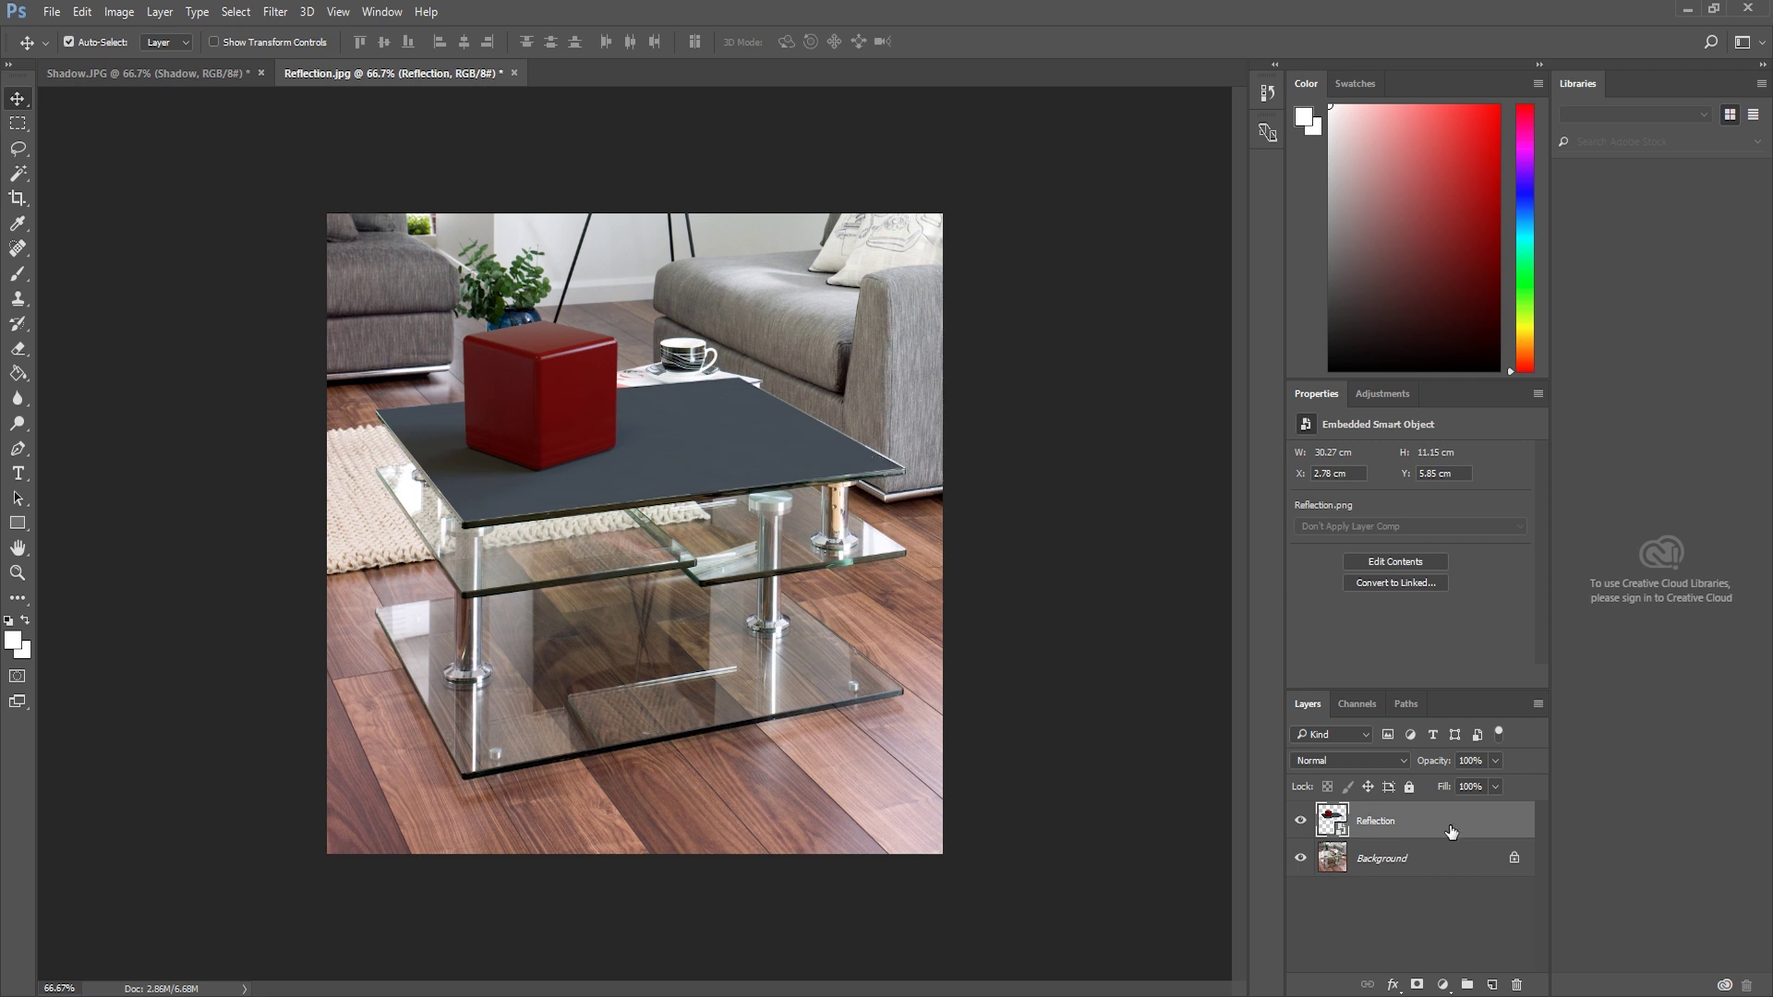
key(Delete)
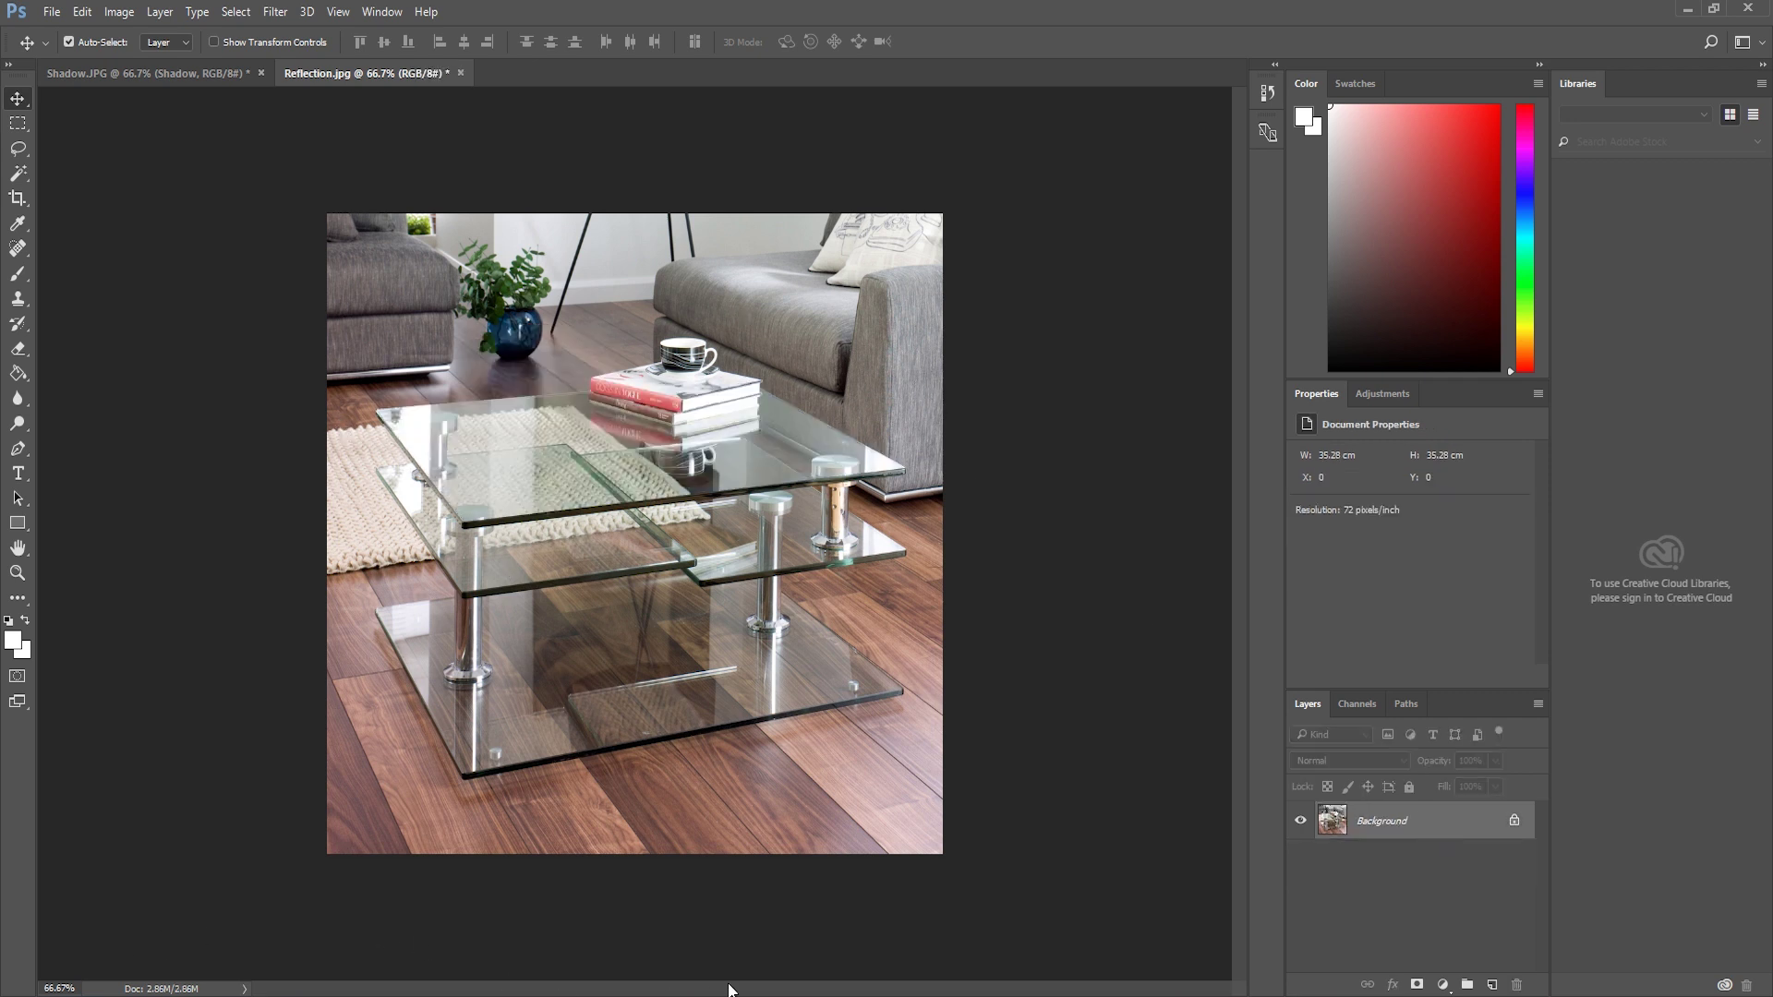
- Return to Cinema 4D and close the Picture Viewer
mouse_move(1015, 993)
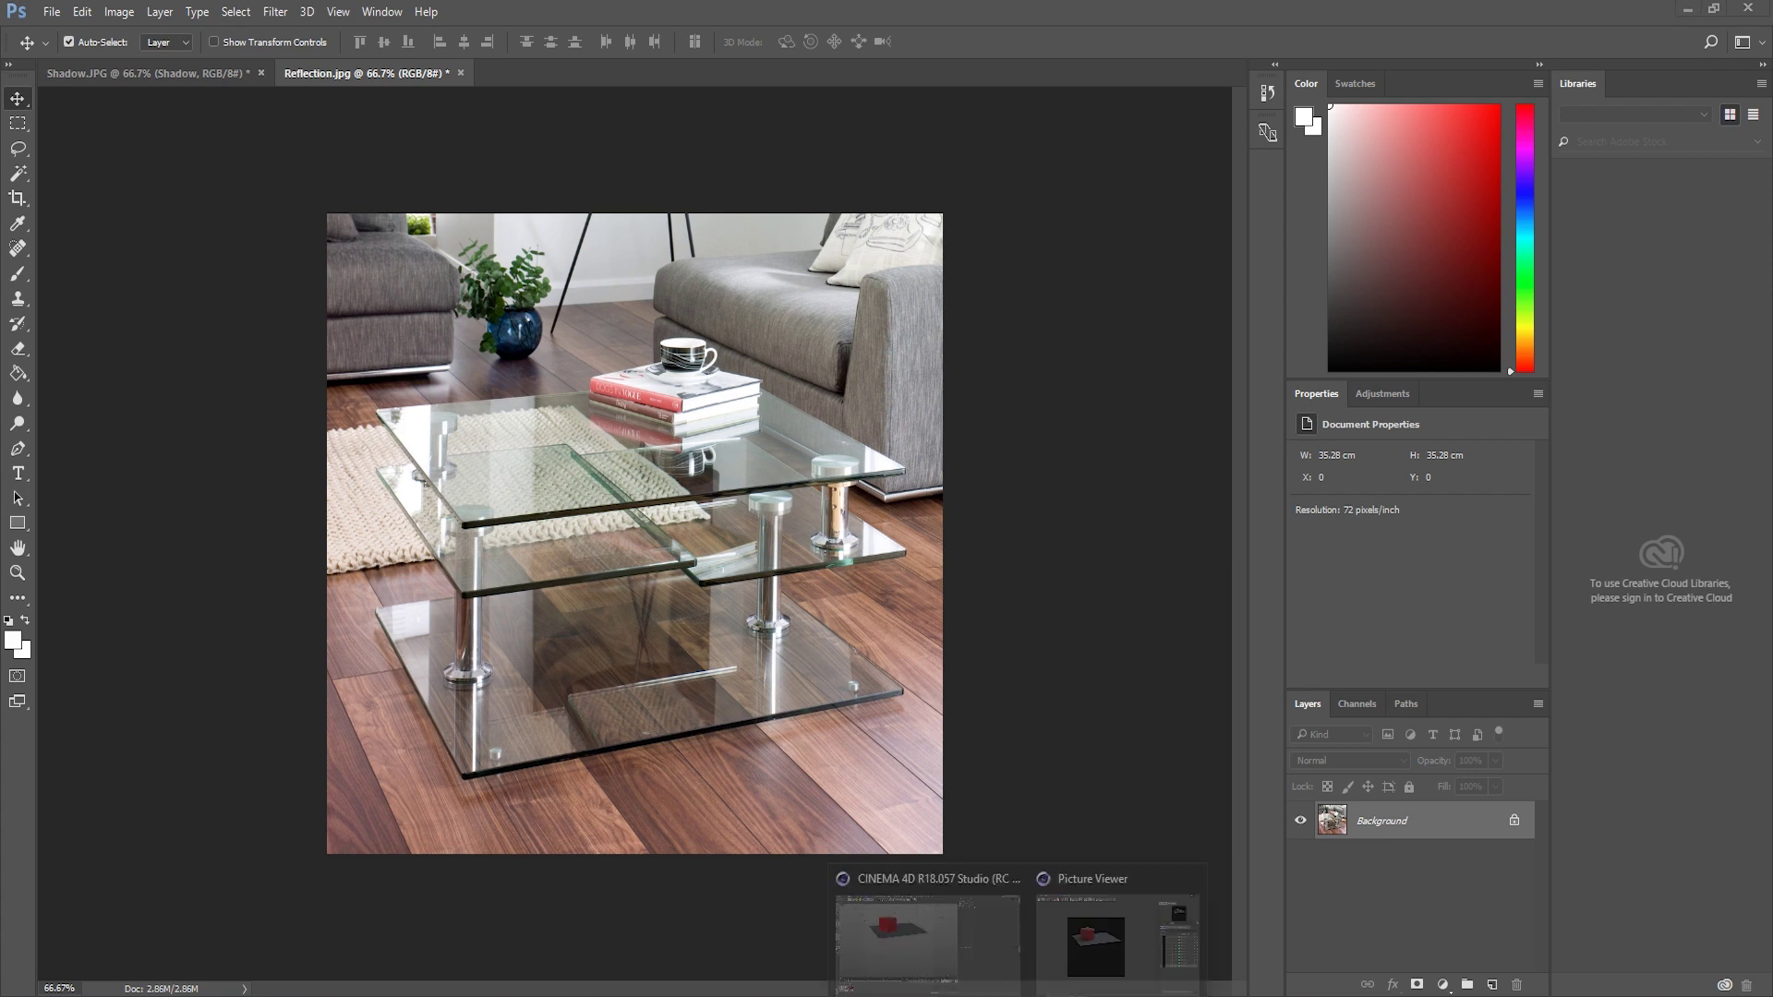
click(1143, 923)
click(1120, 193)
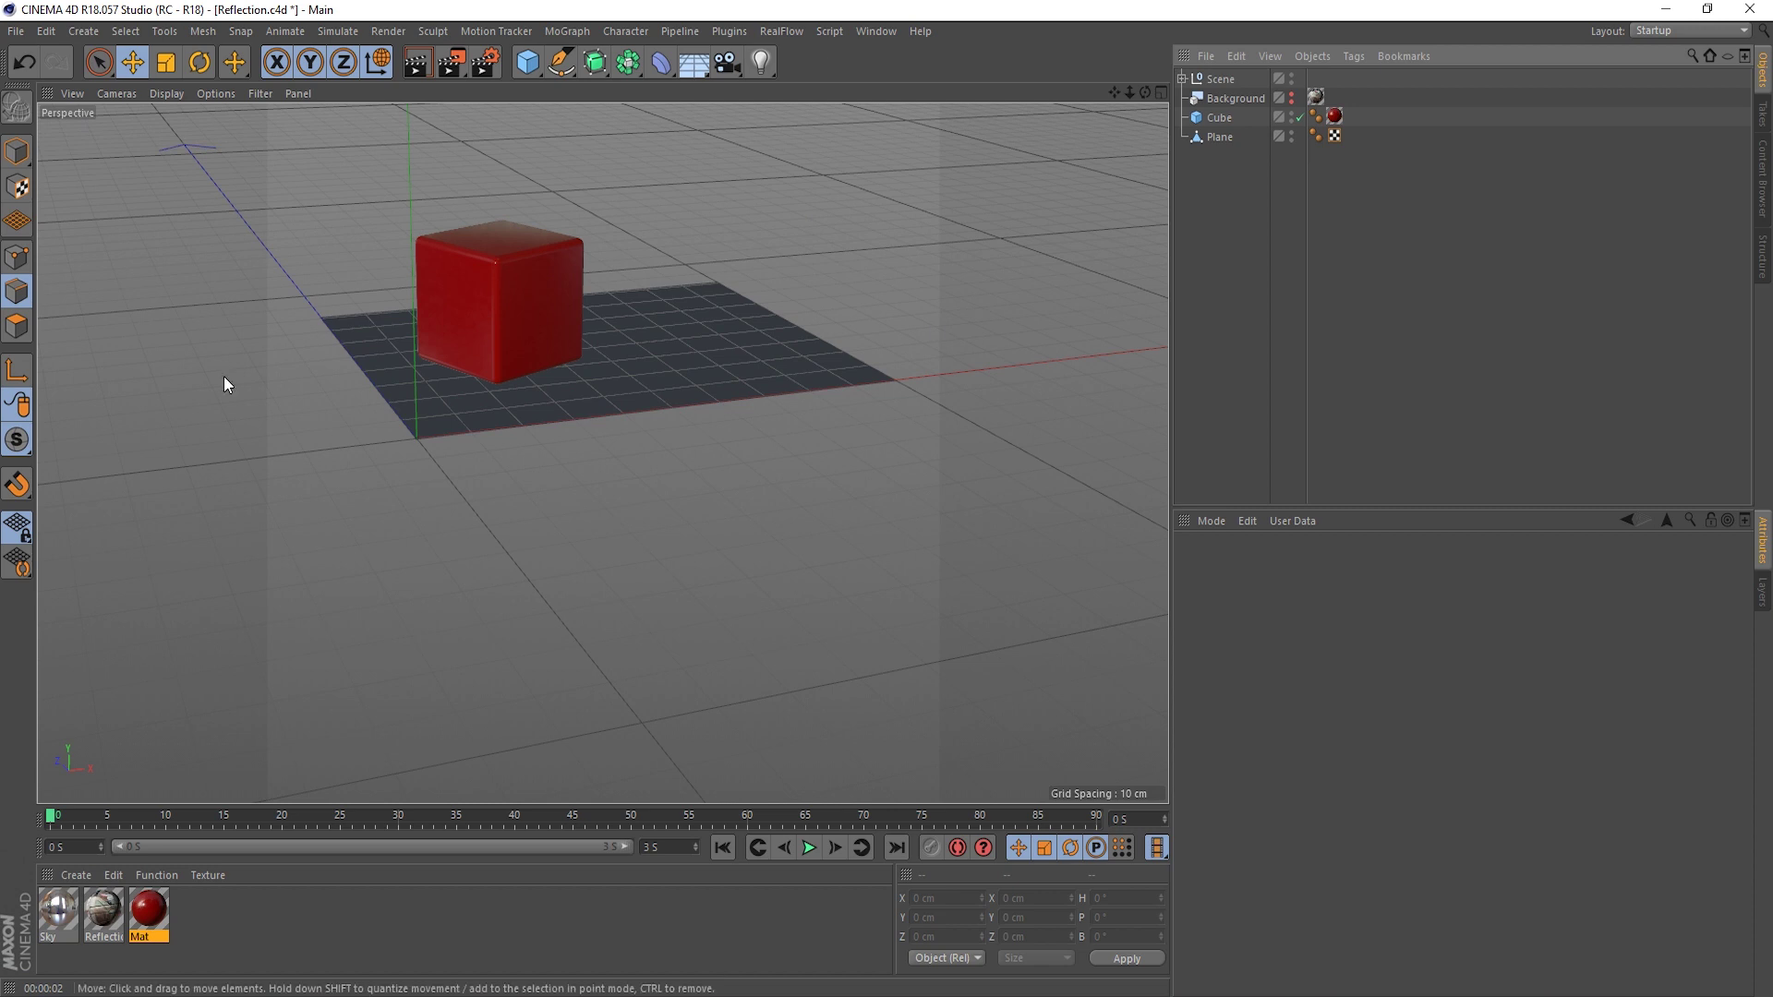
- Select the Plane and create a new Shadow Catcher material
click(1221, 137)
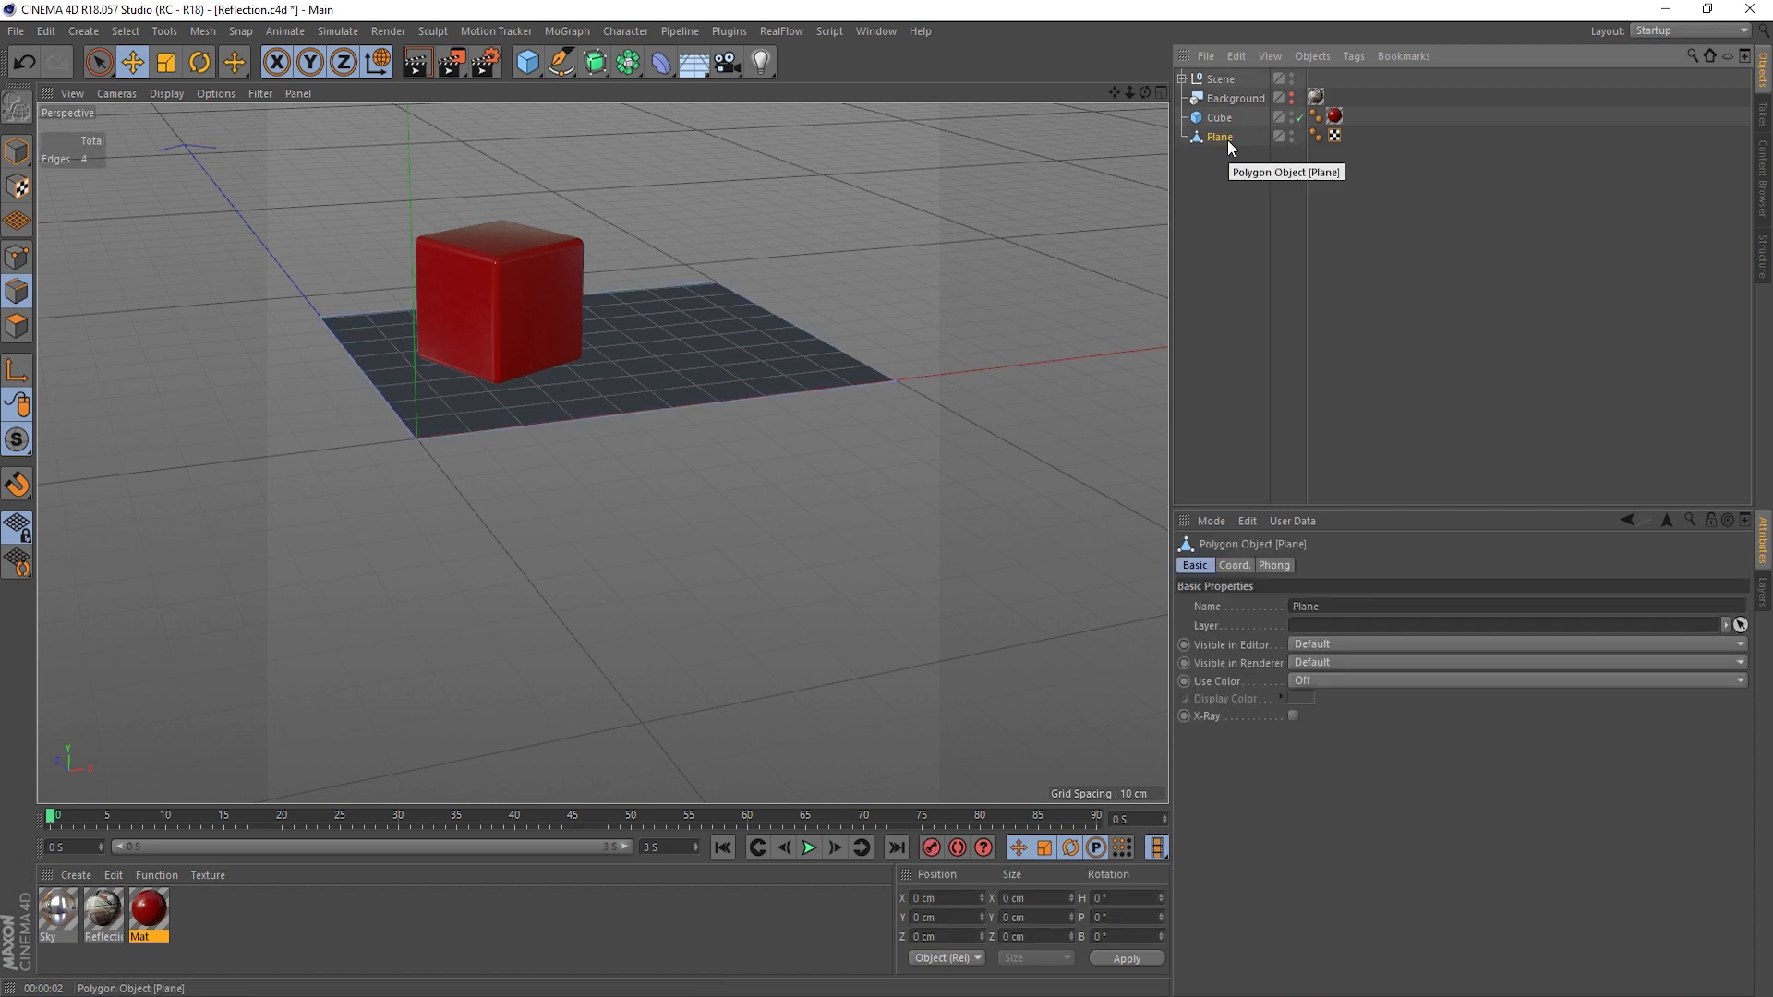
click(17, 151)
click(78, 876)
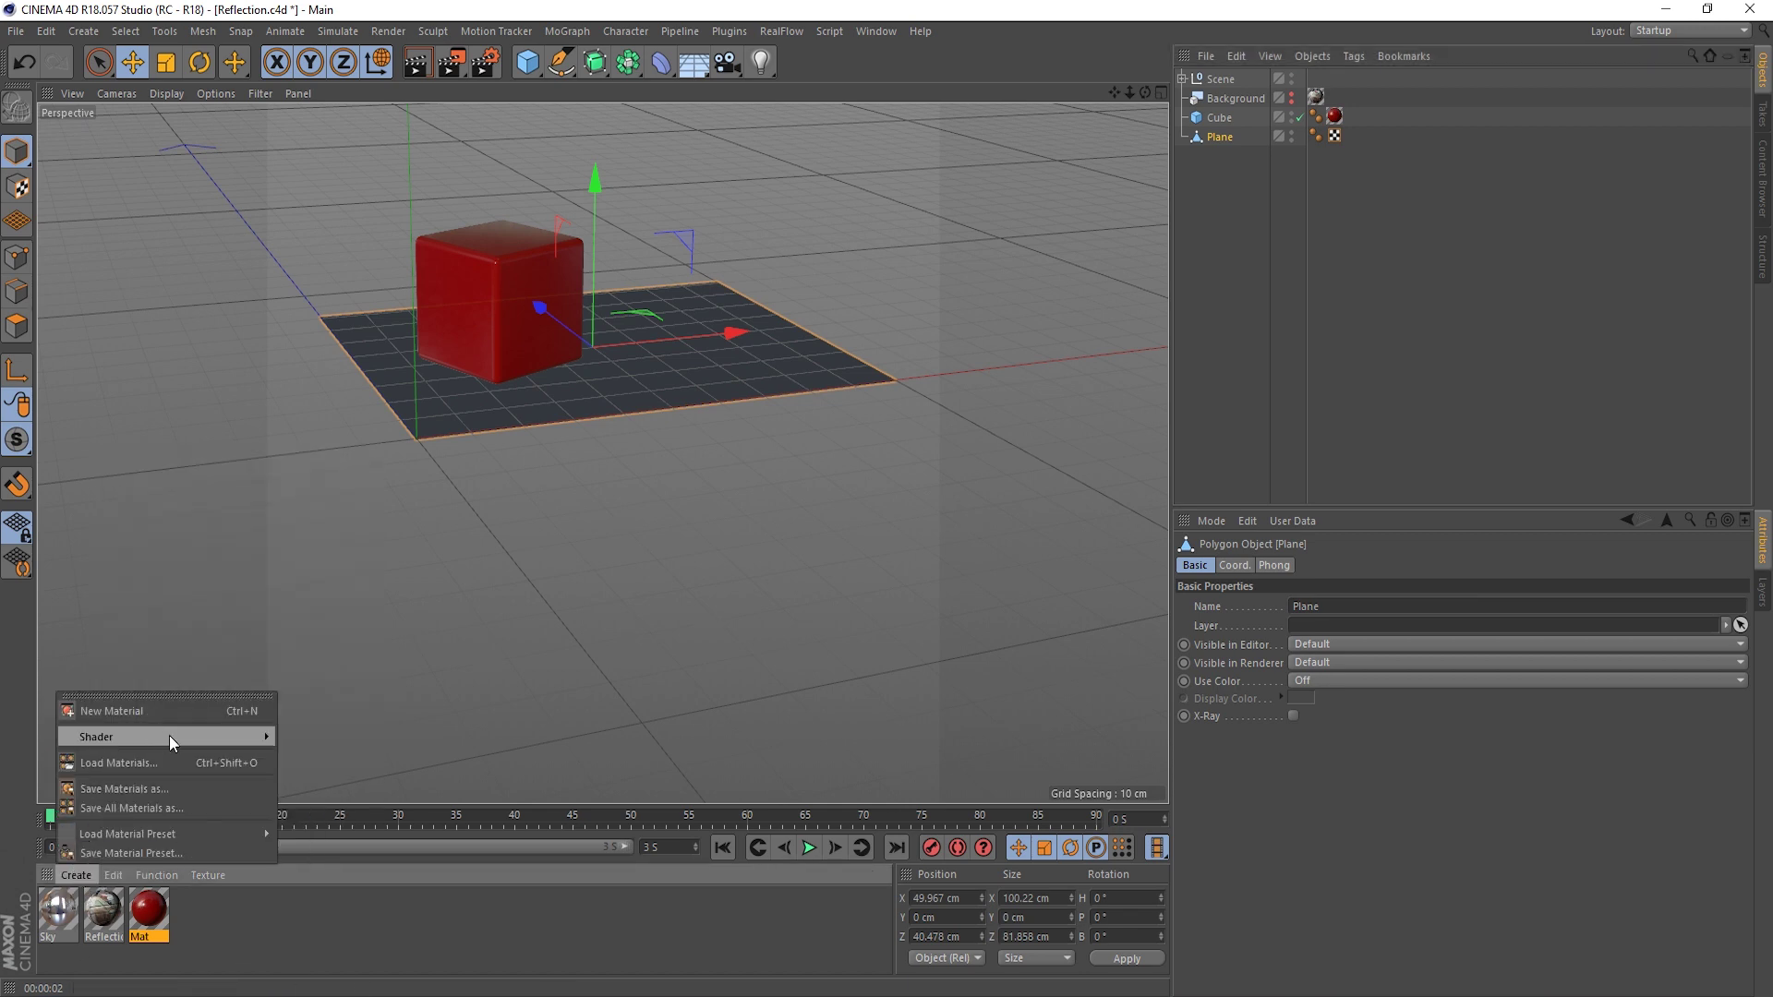
mouse_move(169, 736)
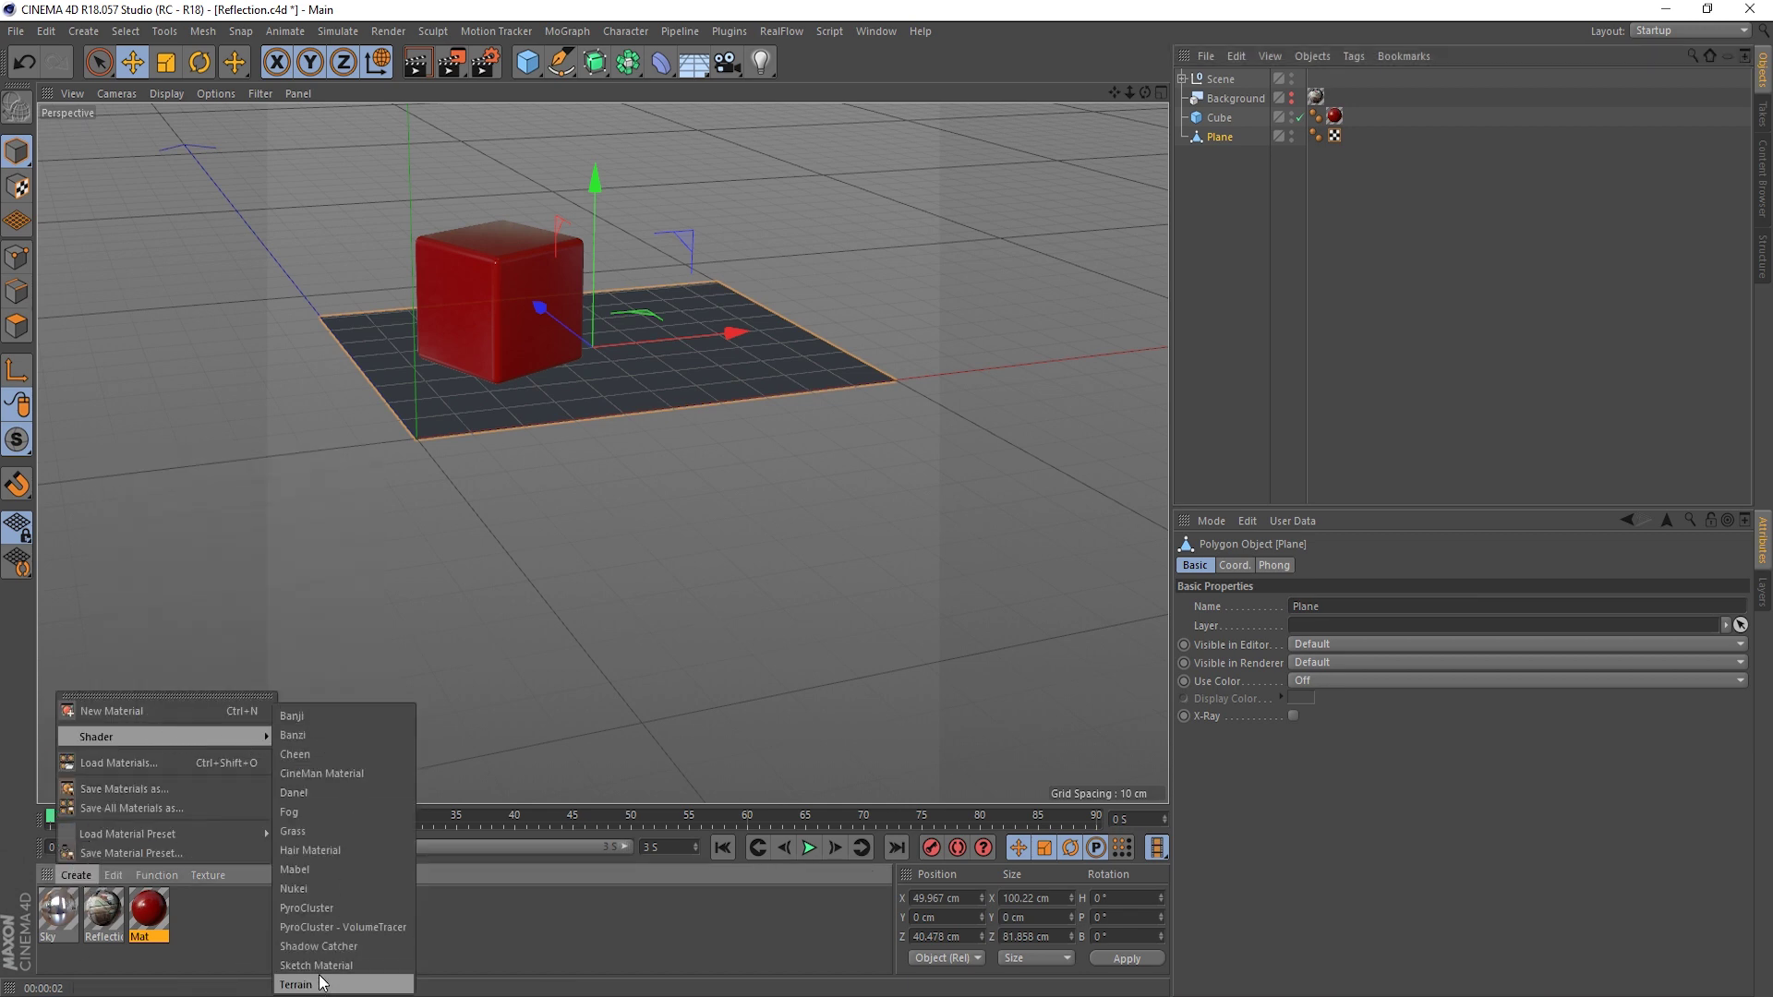
click(319, 946)
- Turn off Catch Shadows, turn on Catch Reflections, and apply the material to the Plane
drag(58, 919, 216, 923)
double_click(191, 905)
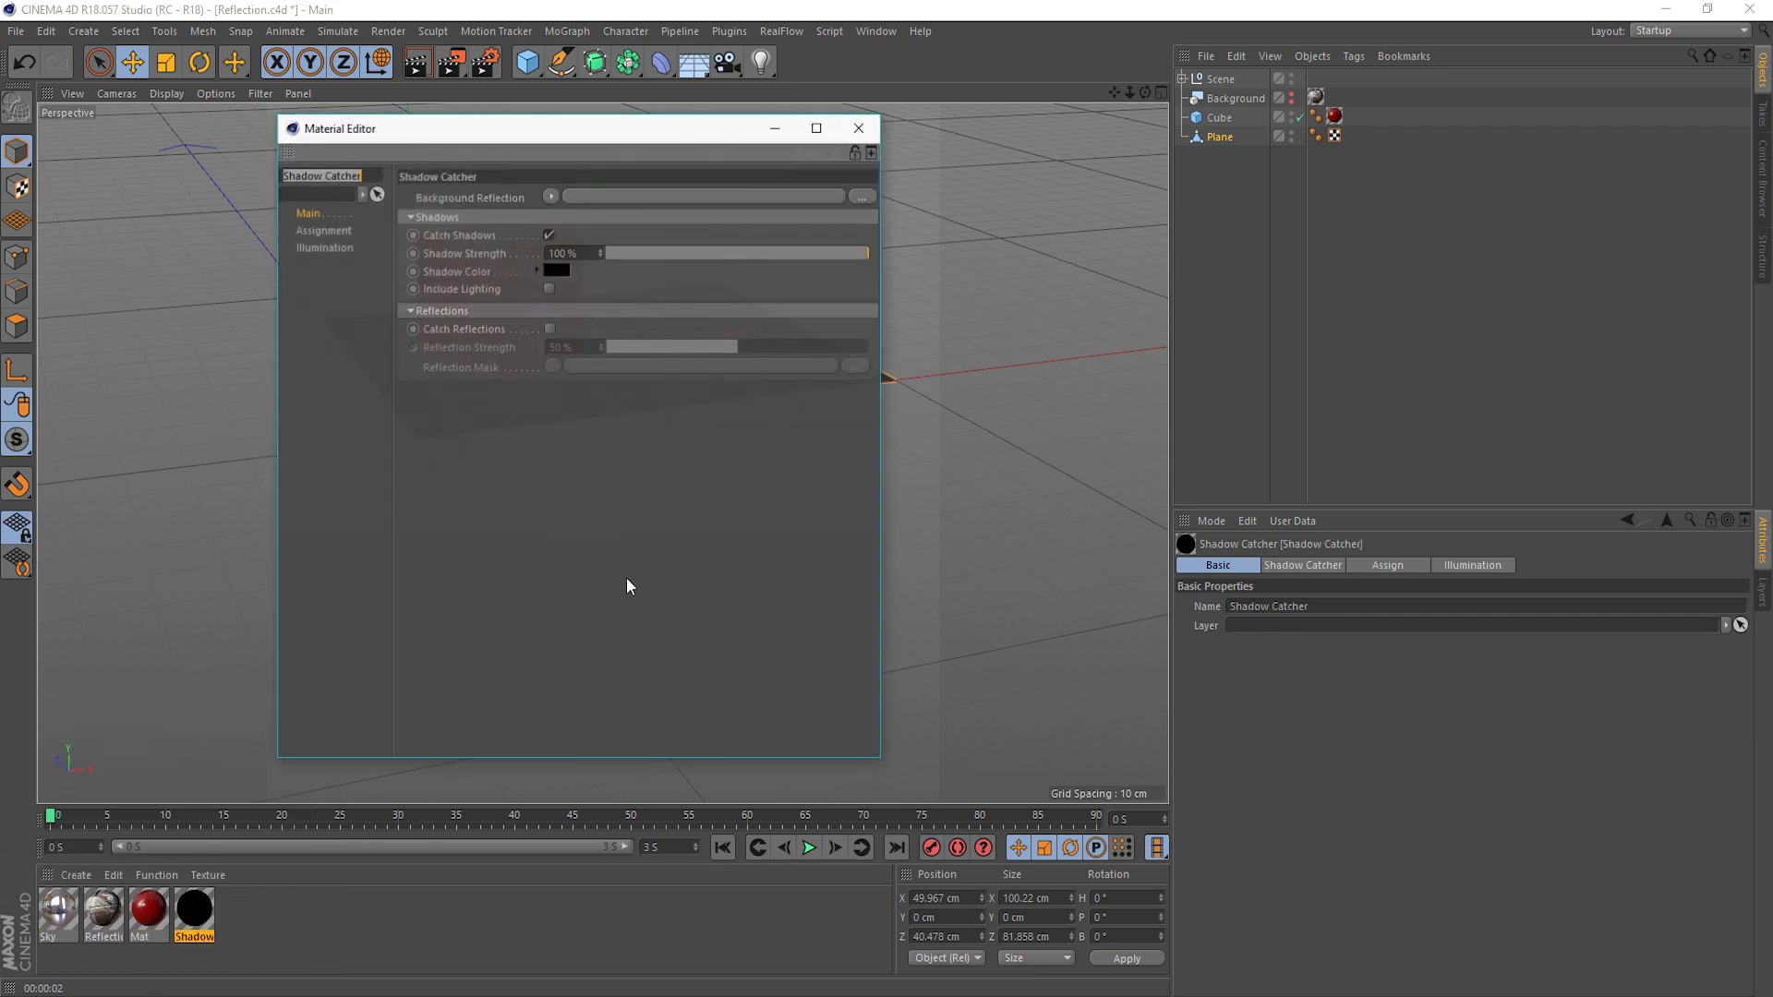
drag(598, 136, 1156, 172)
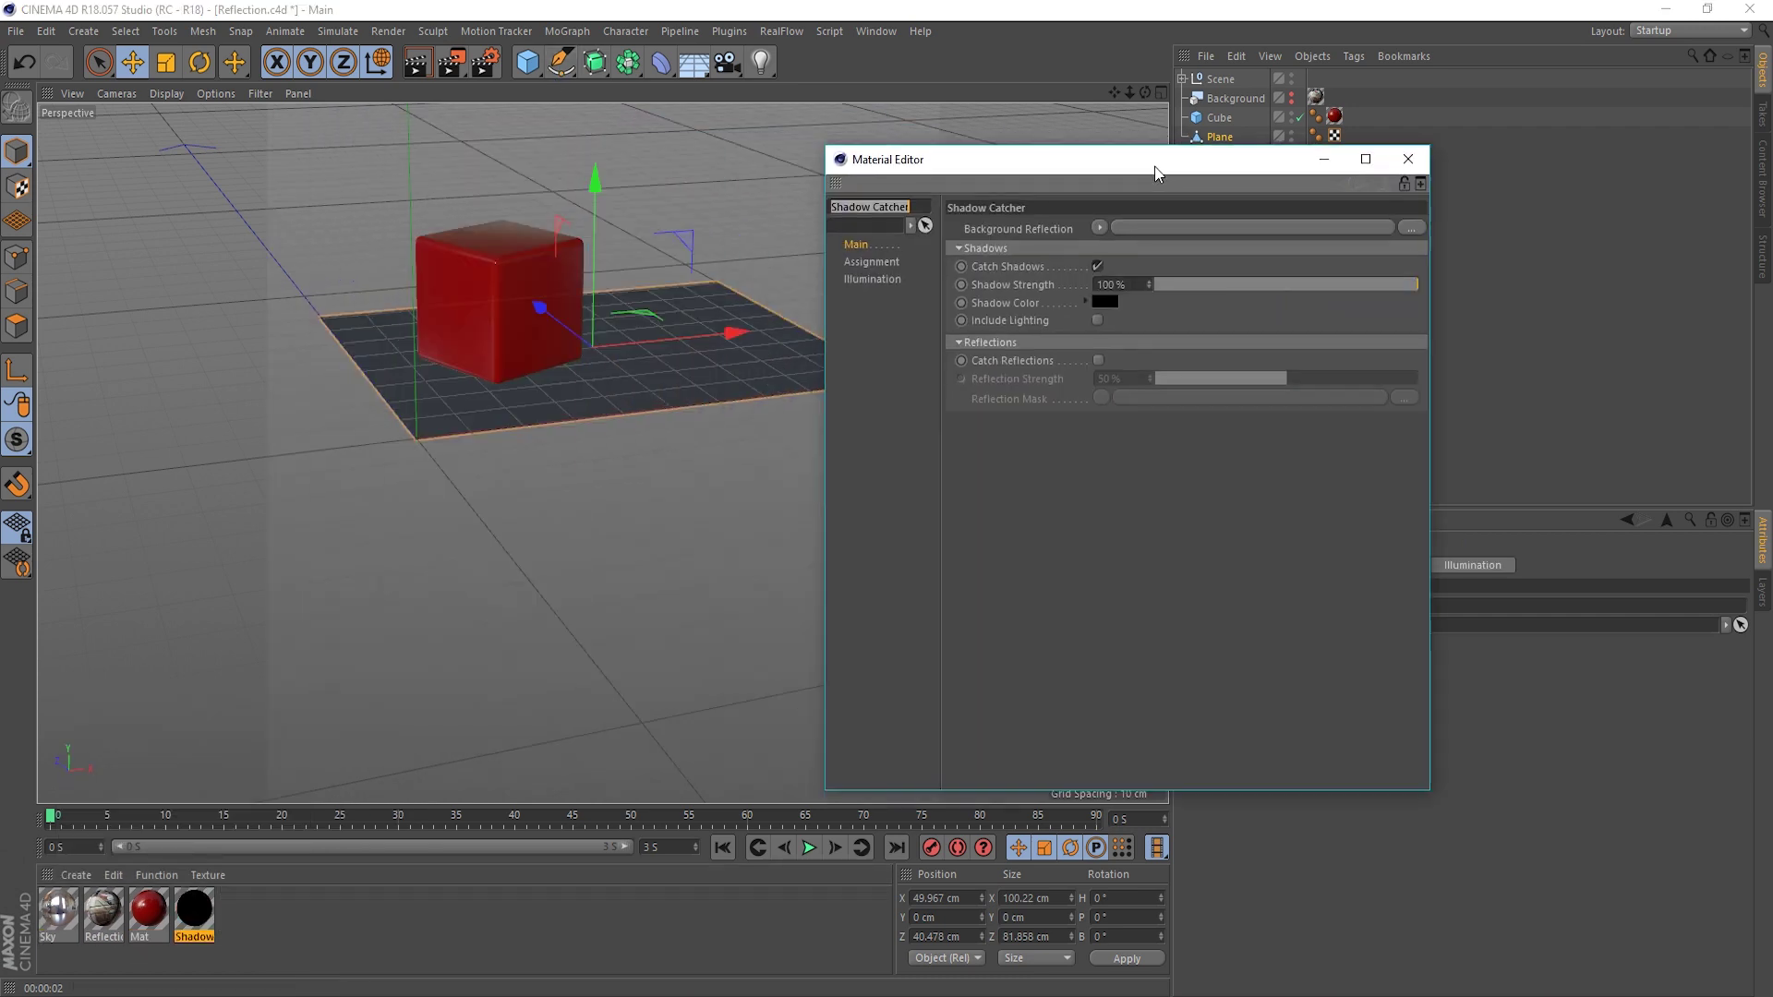
click(1098, 266)
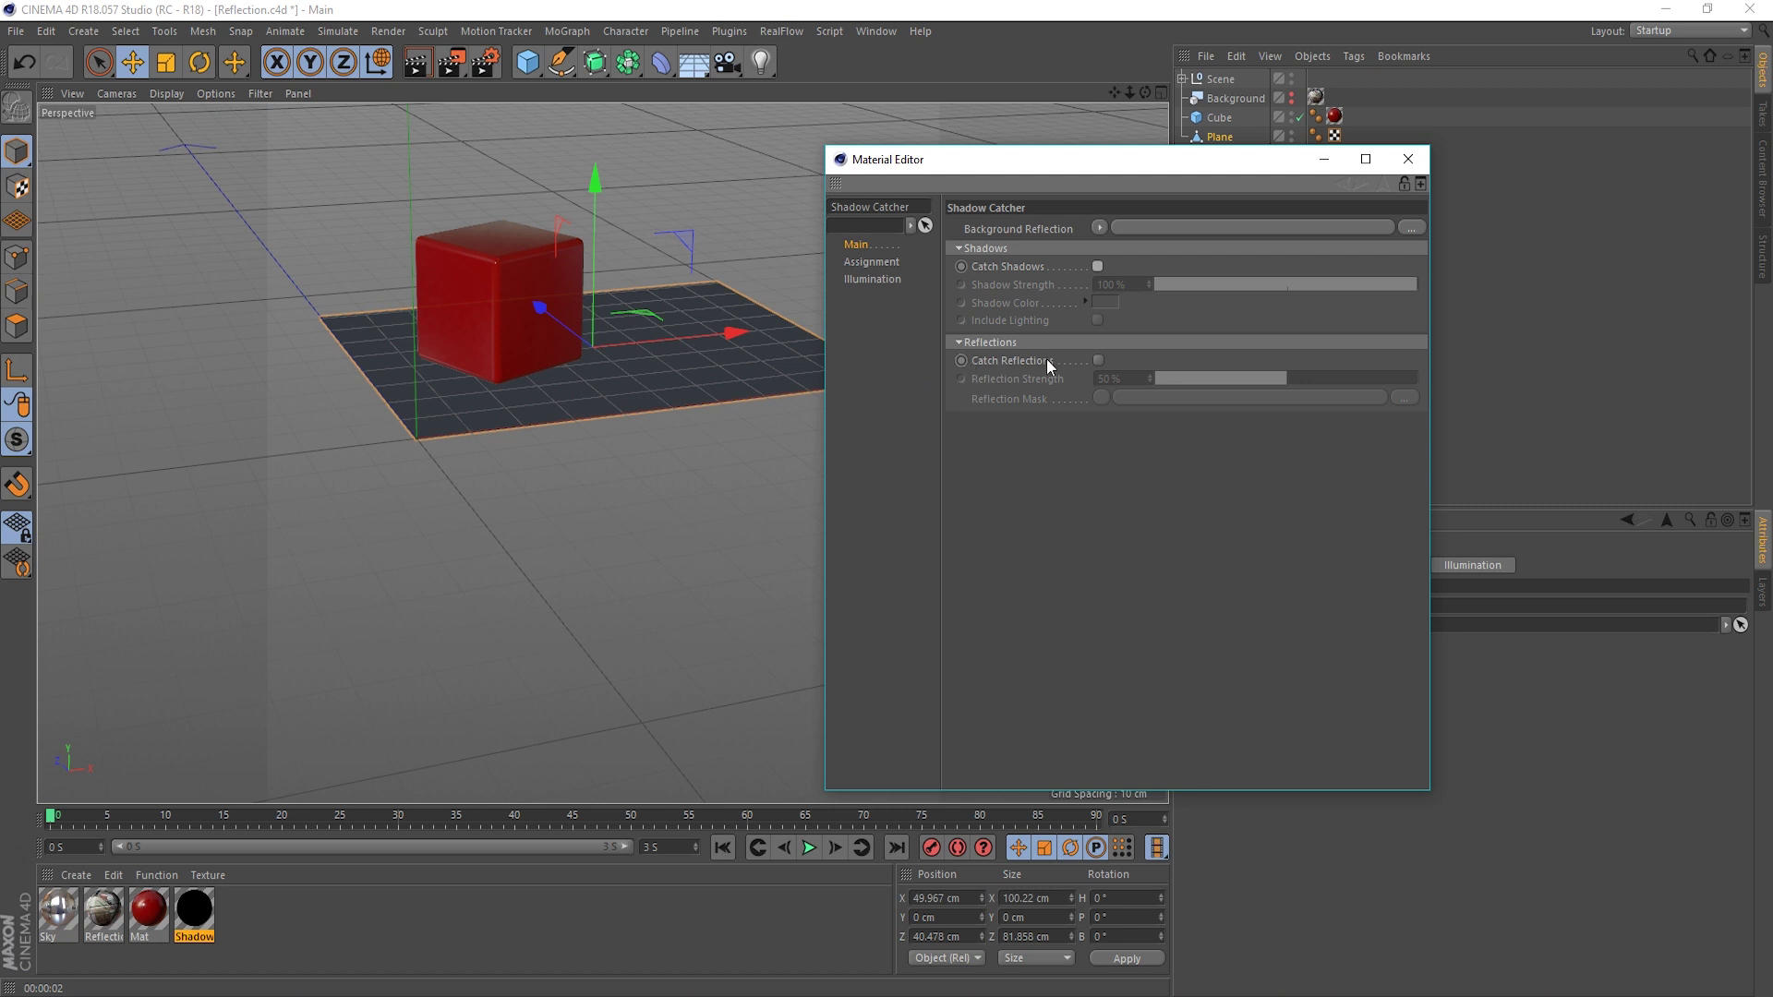
click(1098, 361)
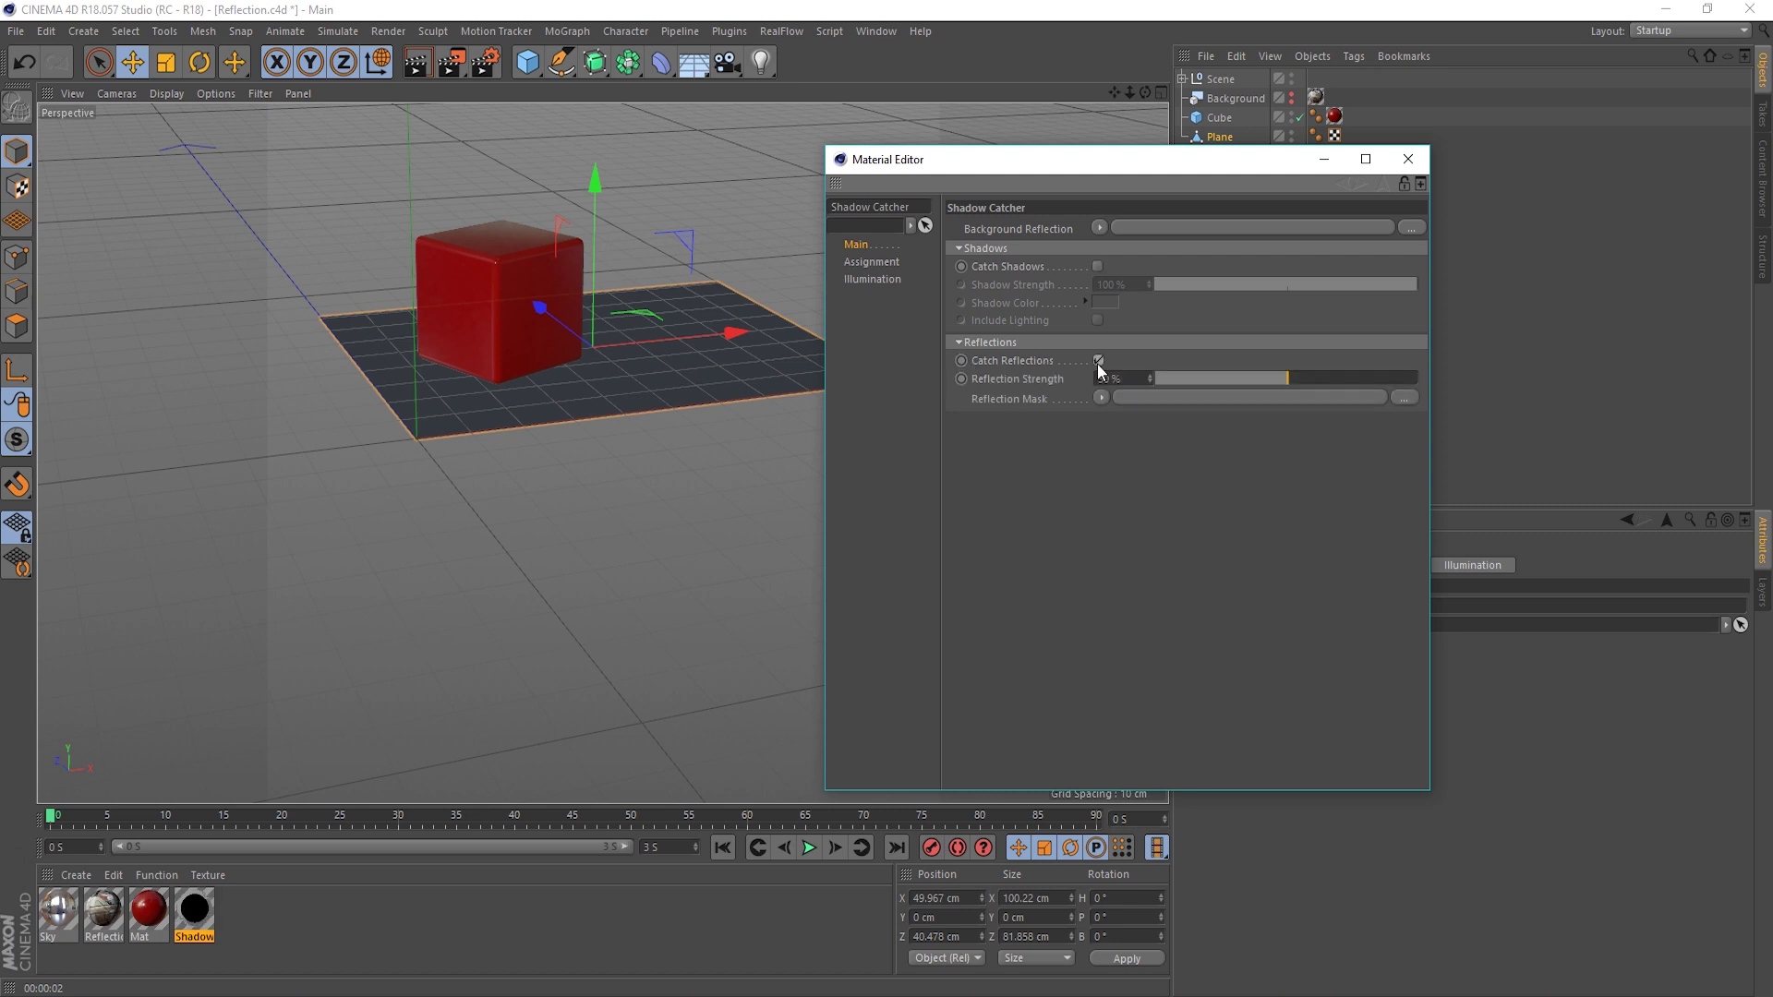
click(1407, 158)
drag(199, 915, 700, 385)
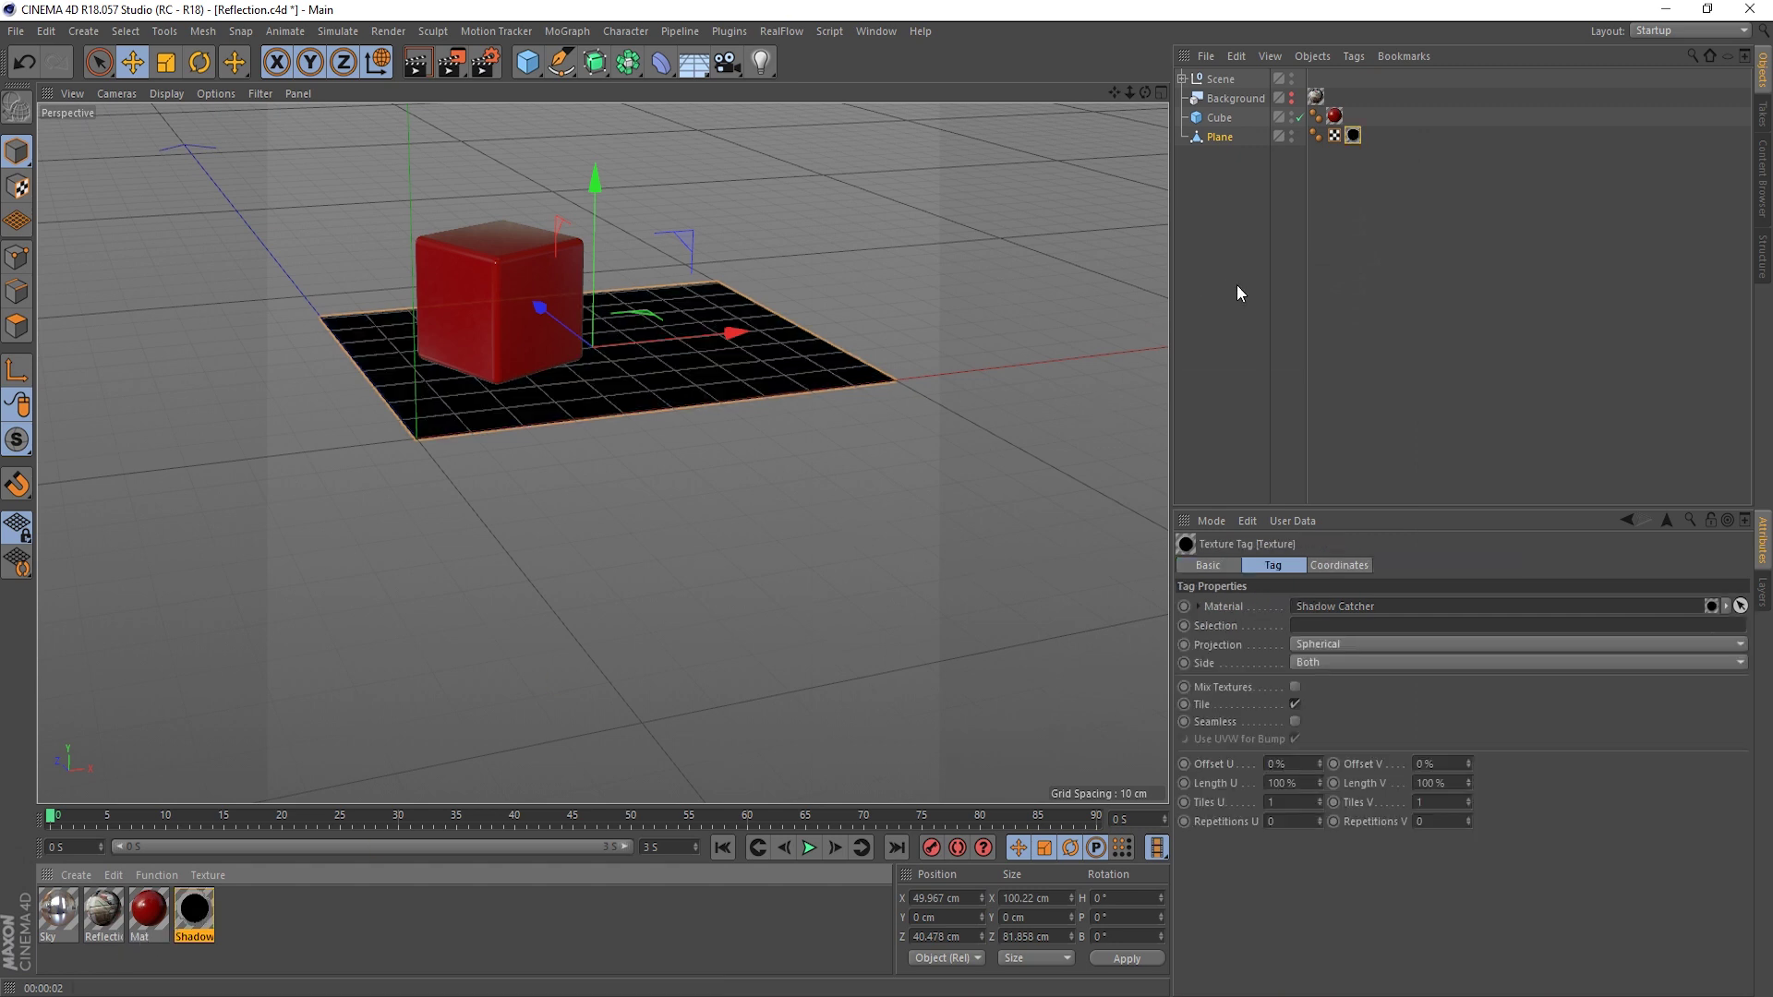
- Re-render over the old Reflection.png and view its Alpha layer, then close the viewer
click(451, 63)
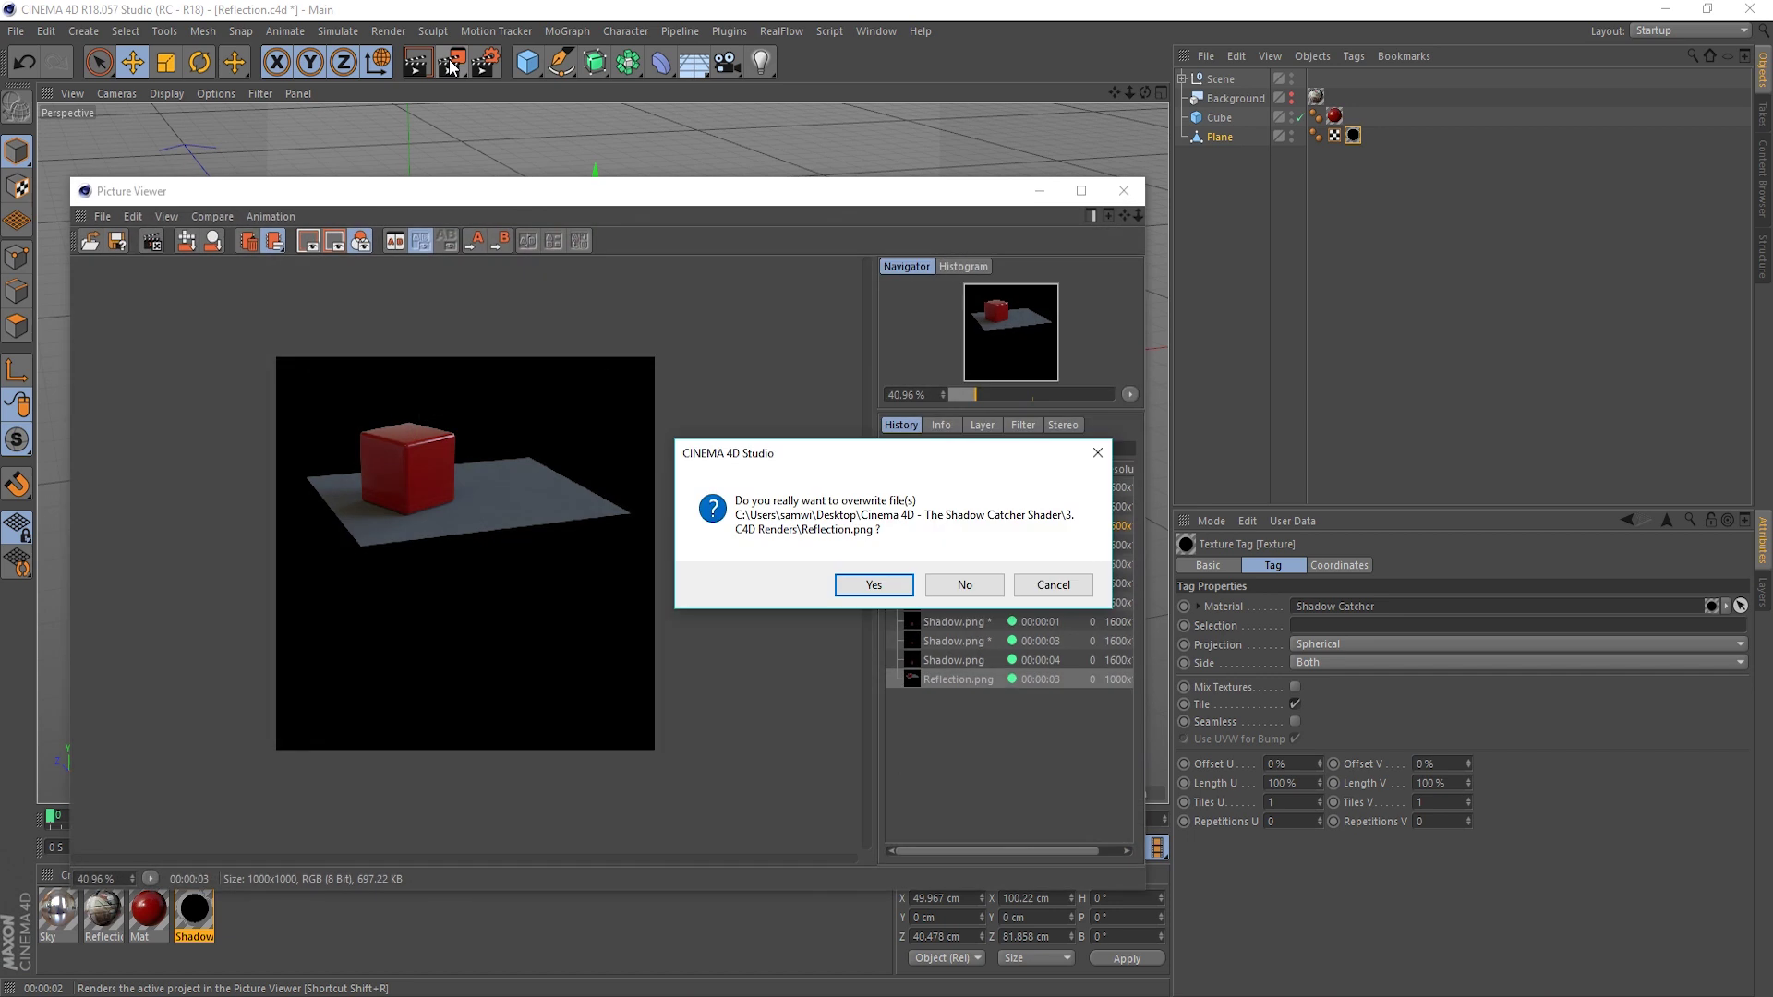
click(859, 585)
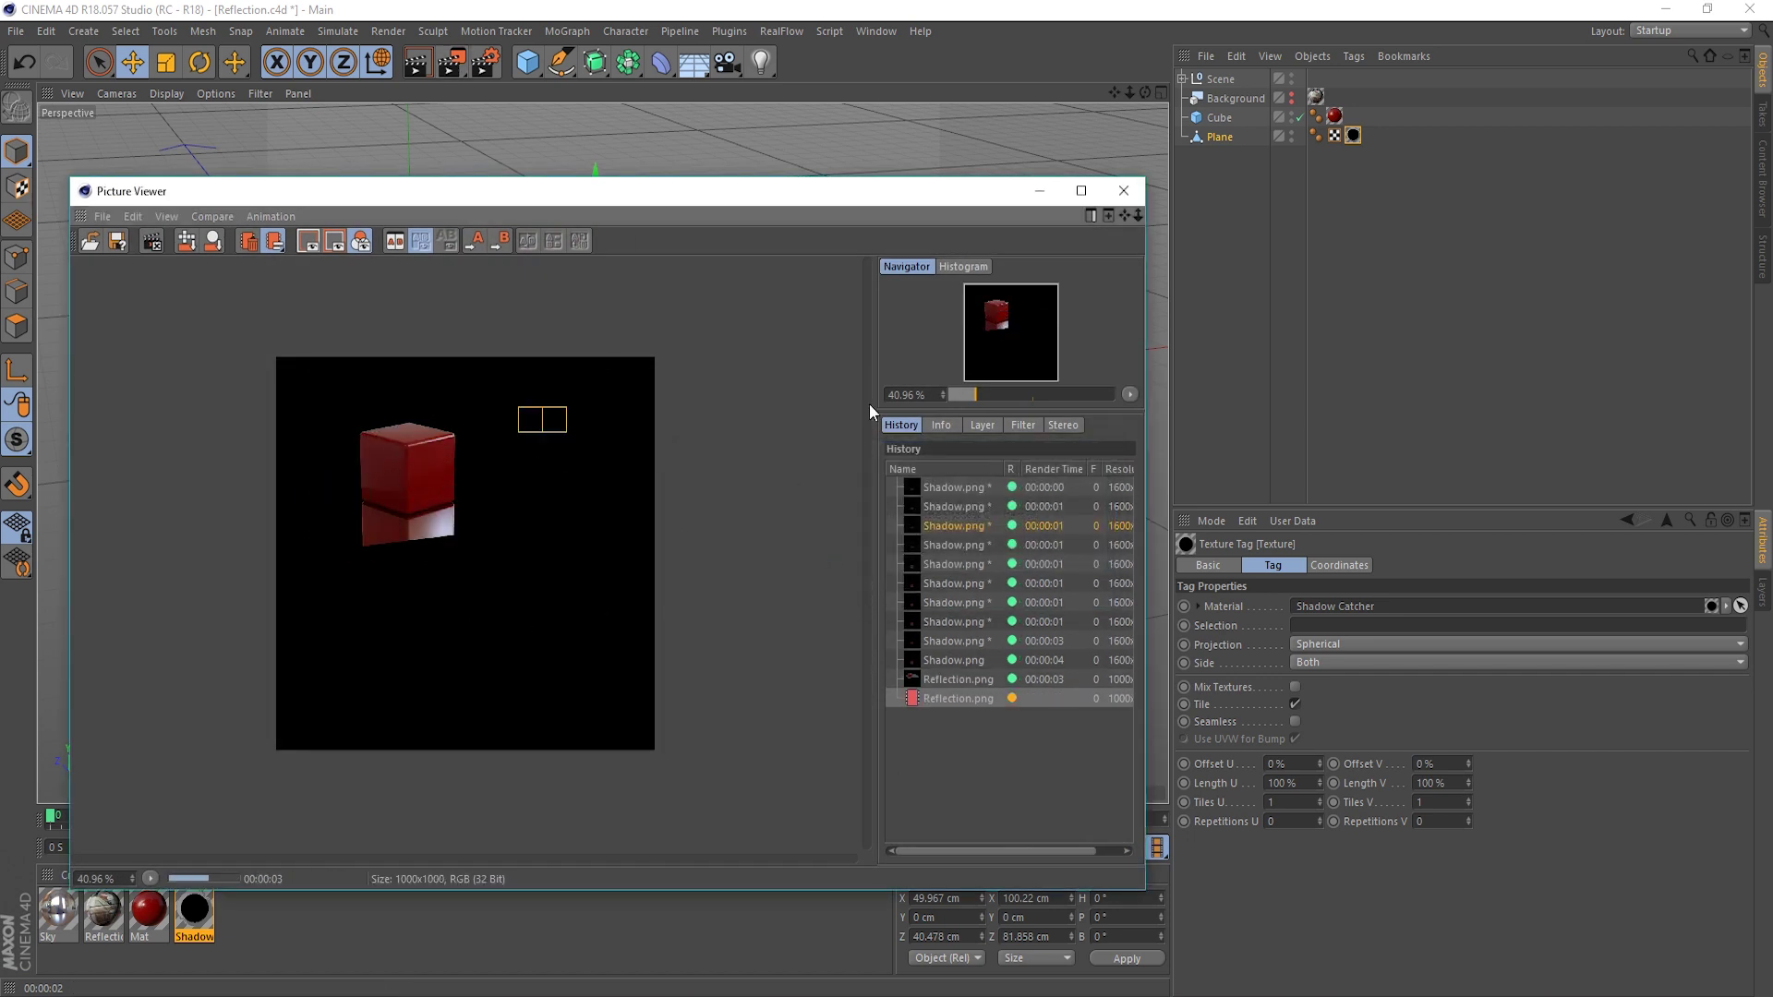
click(977, 425)
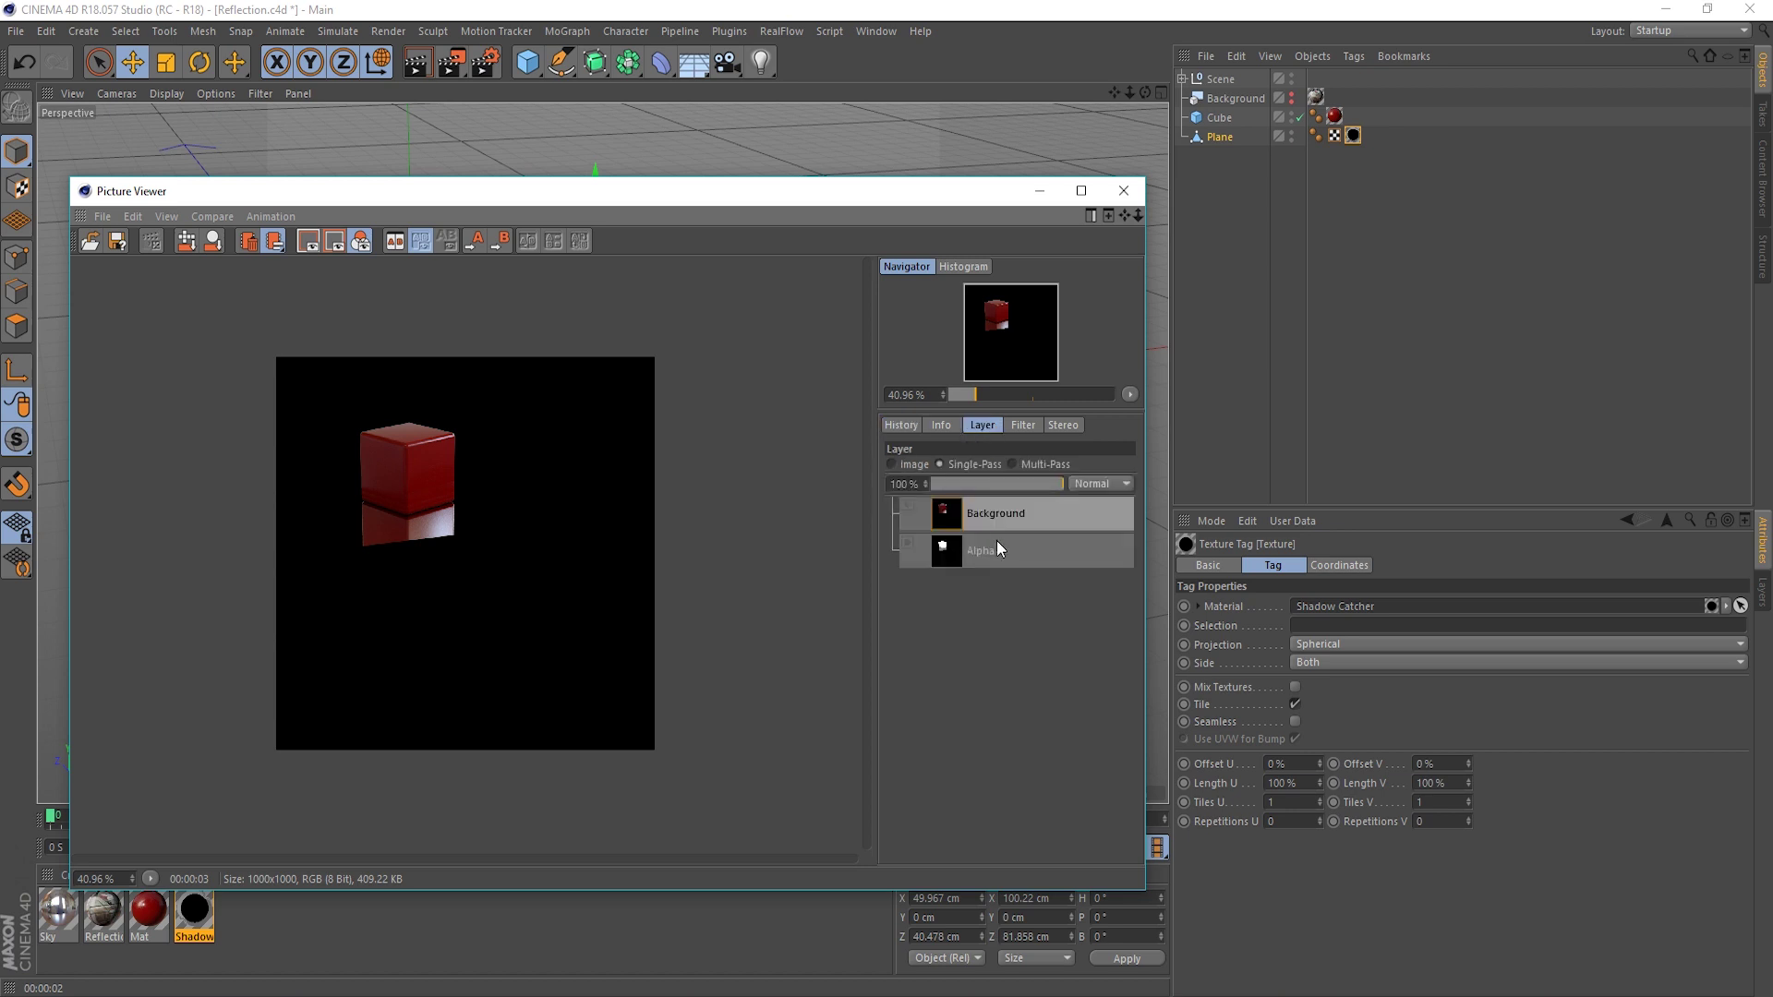
click(982, 552)
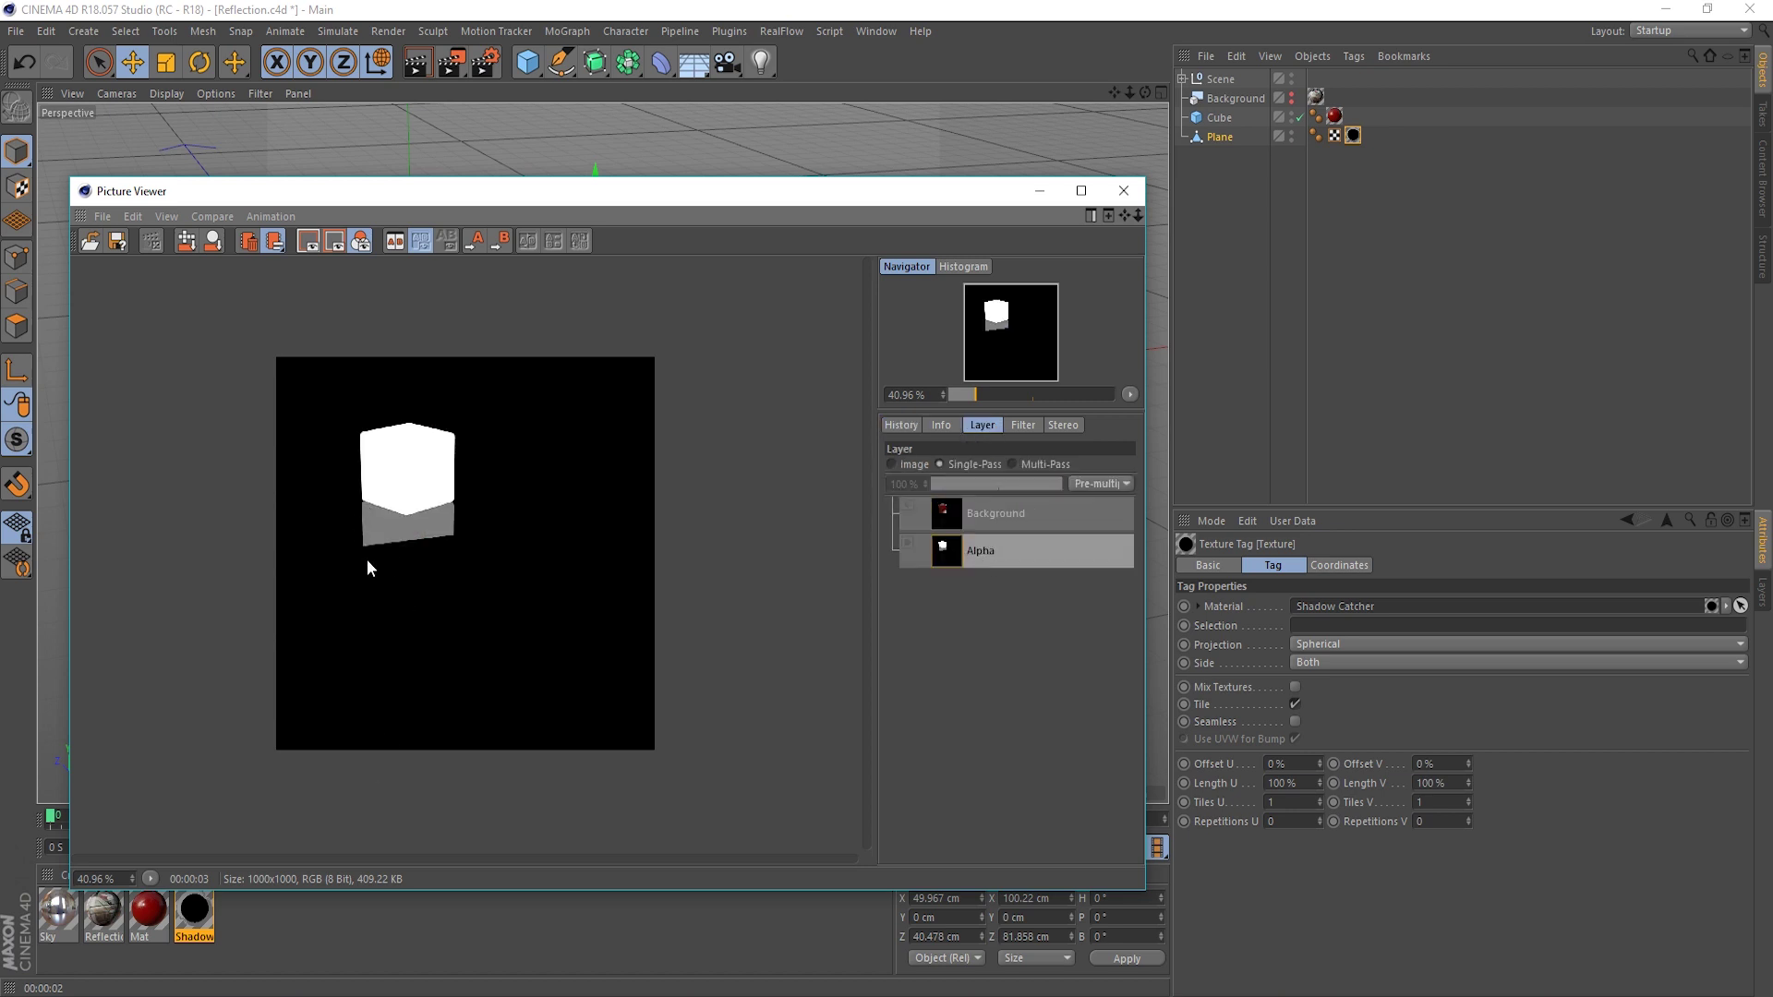
click(1123, 190)
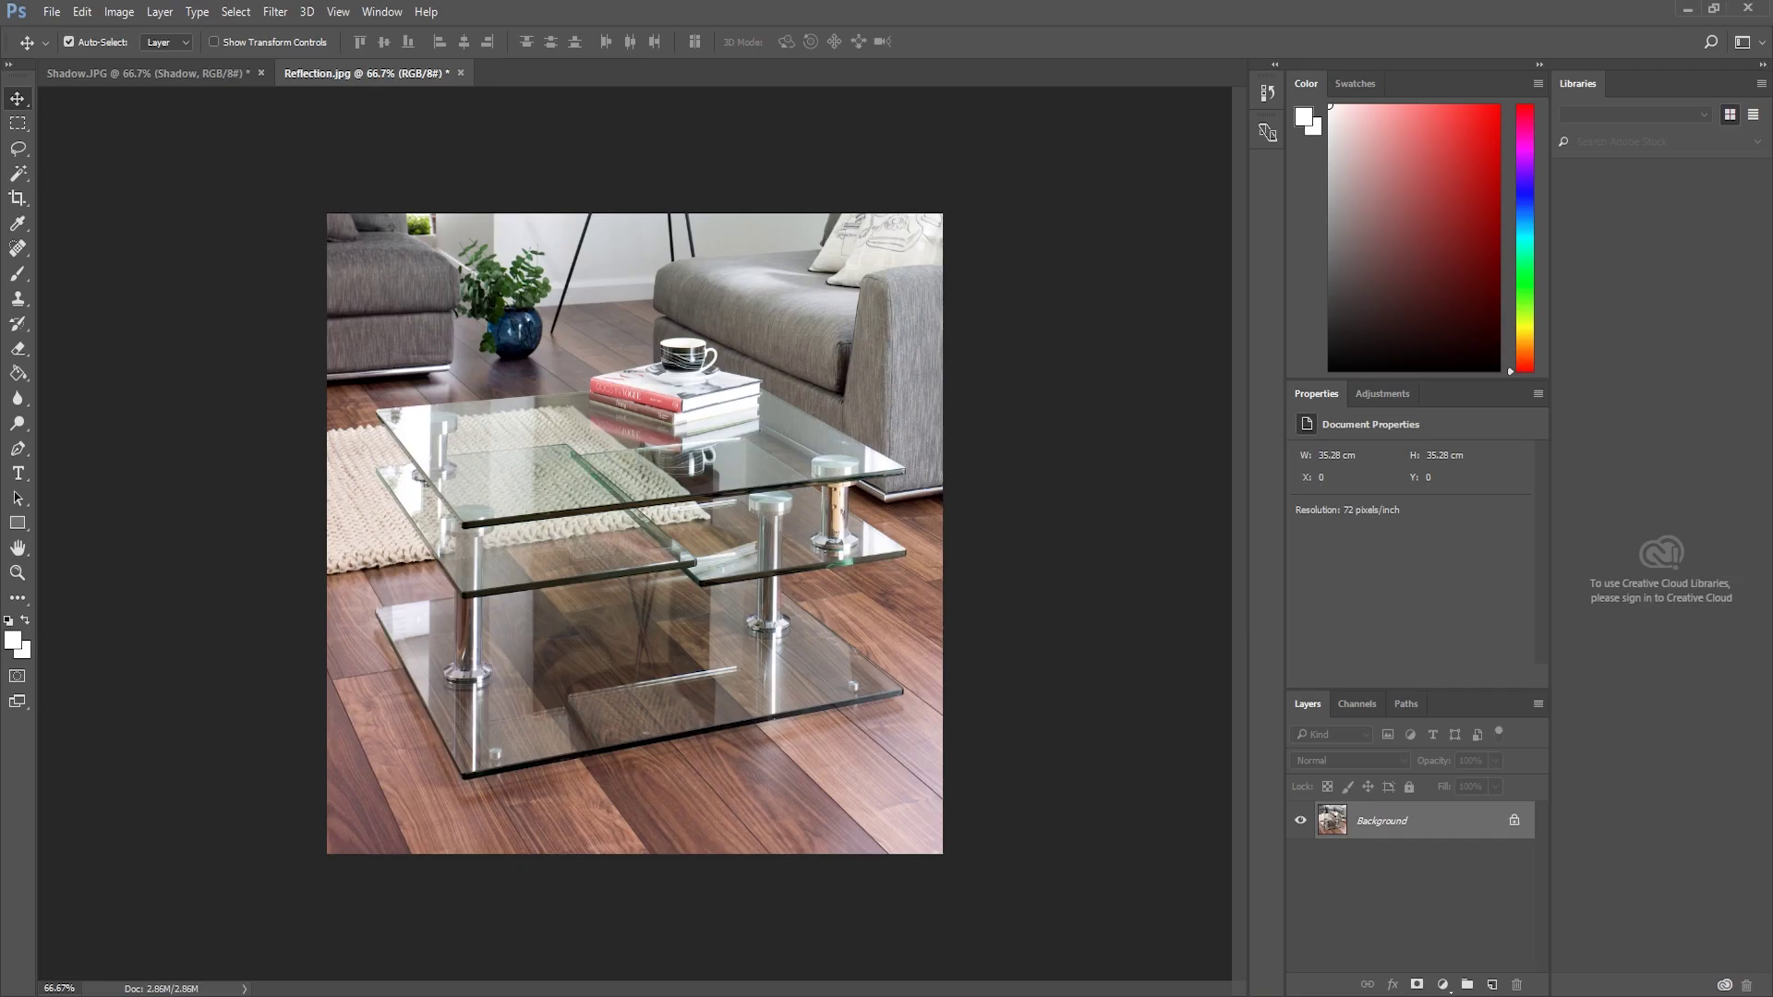
- Place Reflection.png on the glass-table photo, then undo a trial move of it
drag(354, 588, 565, 468)
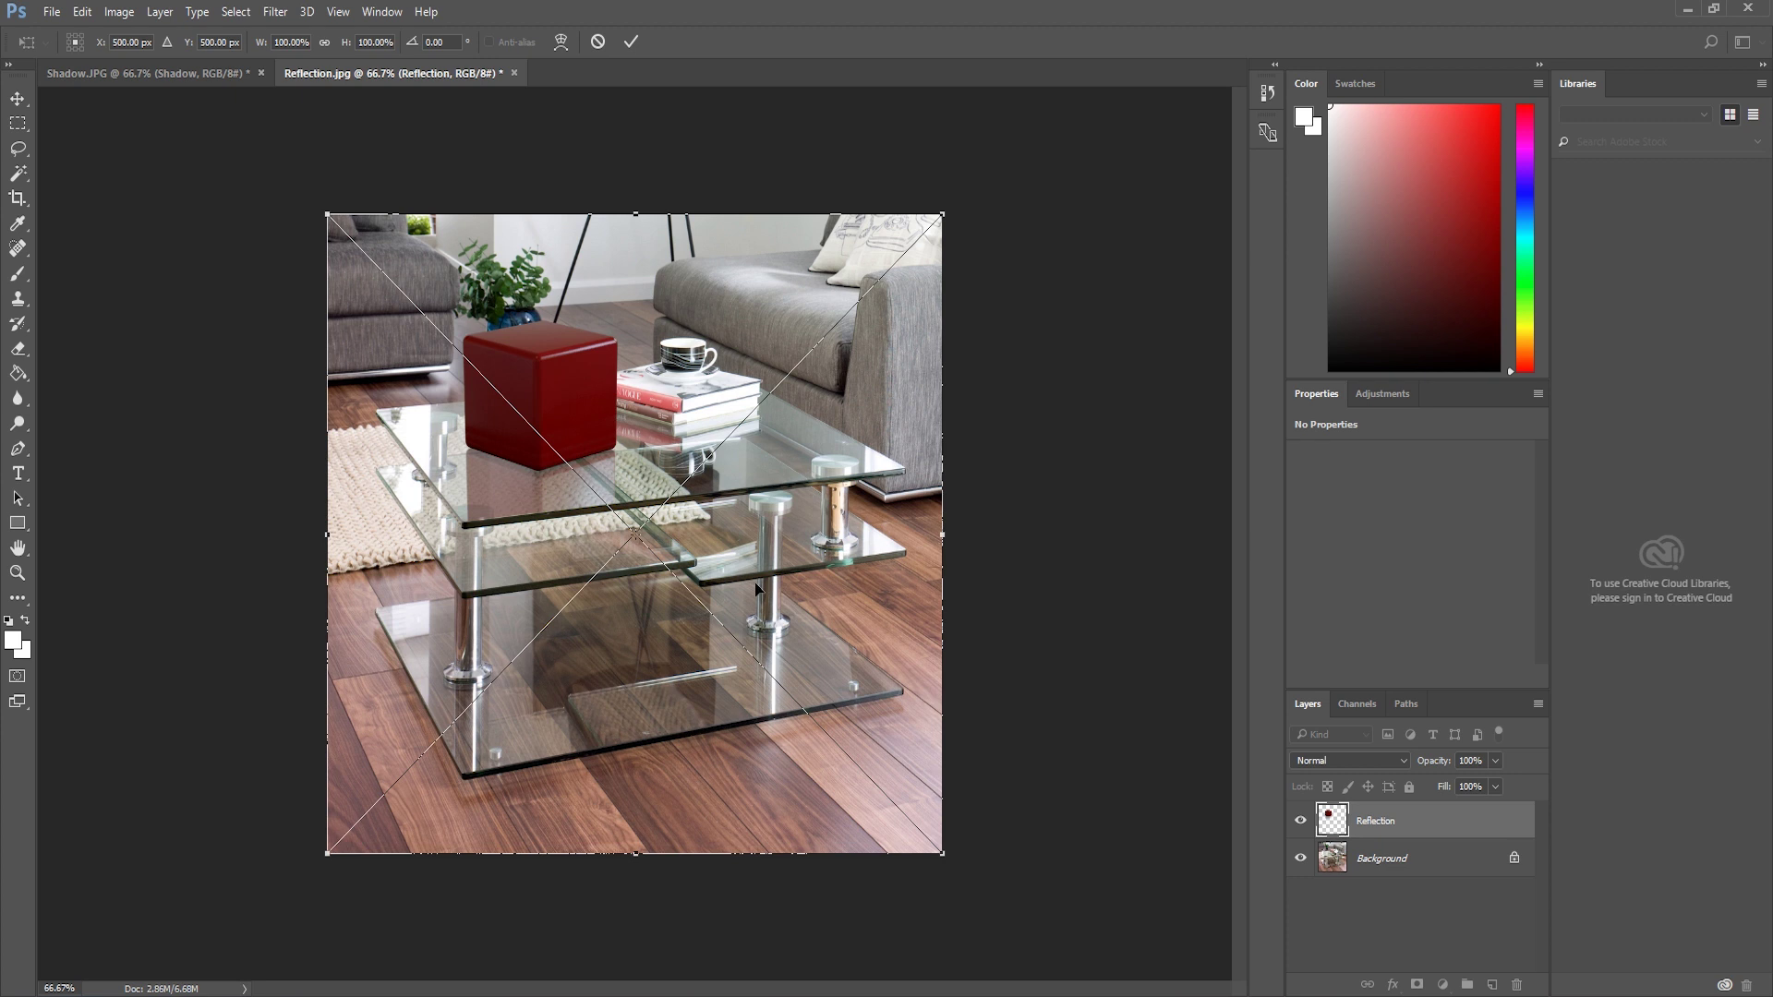
key(Return)
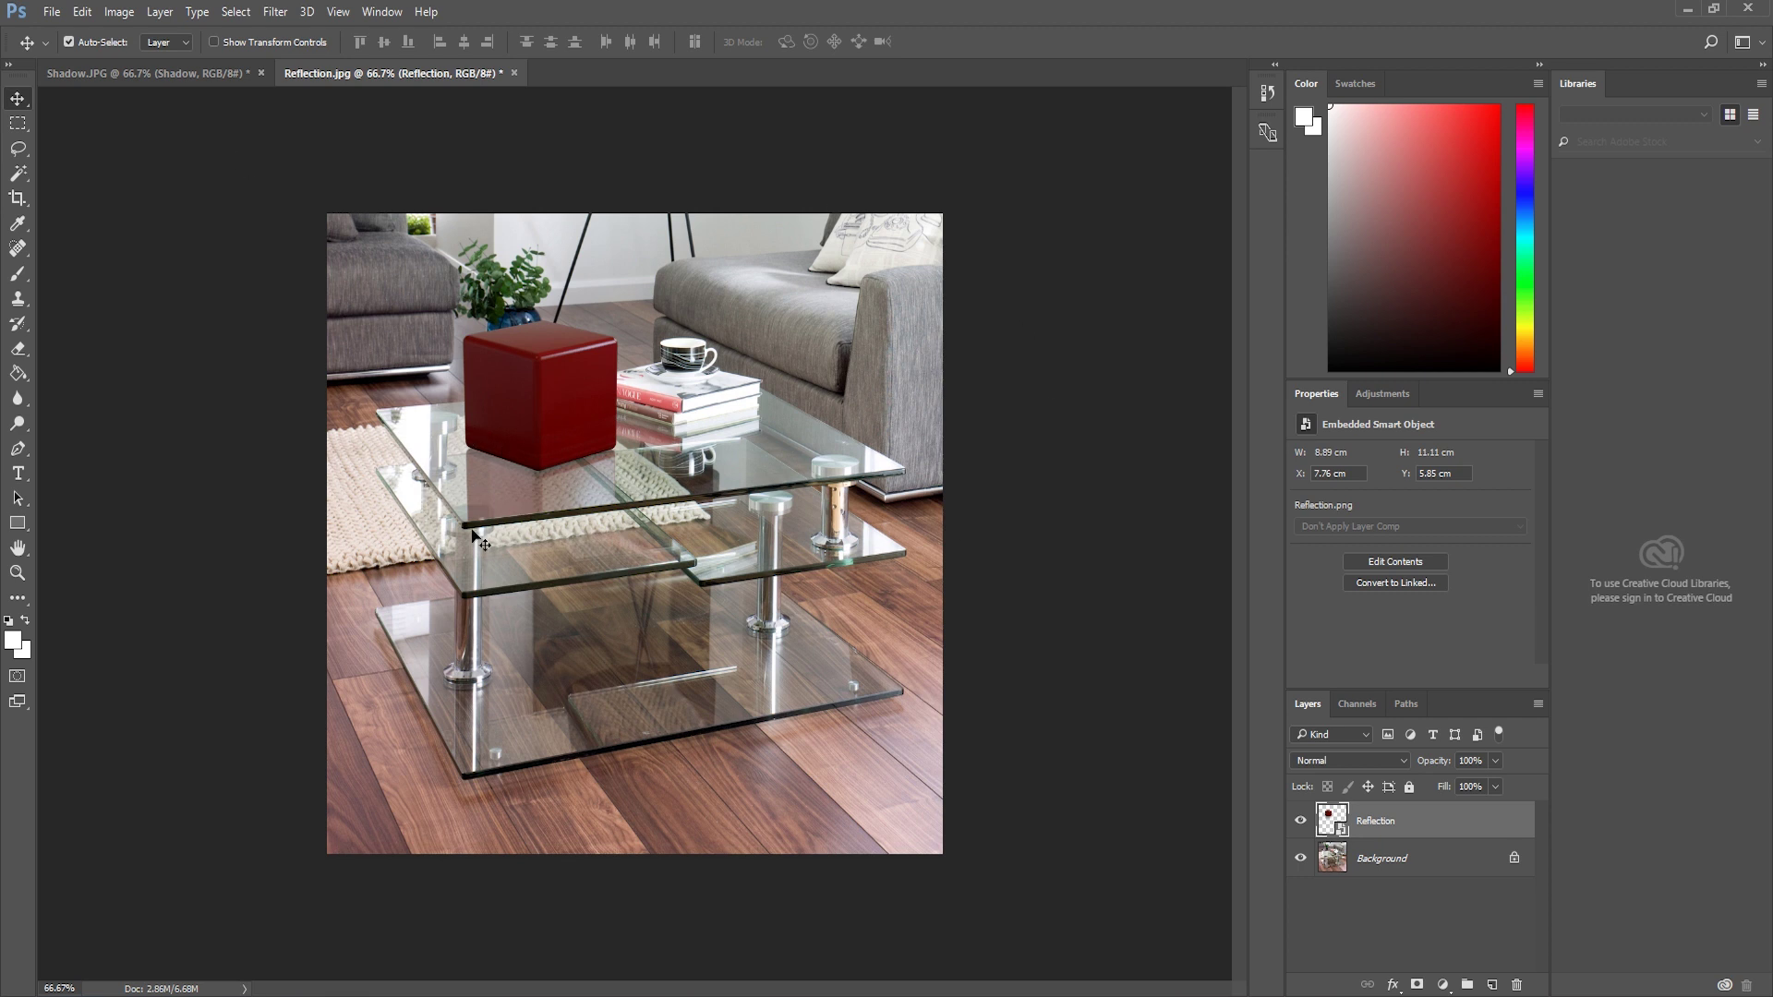
drag(593, 474, 579, 487)
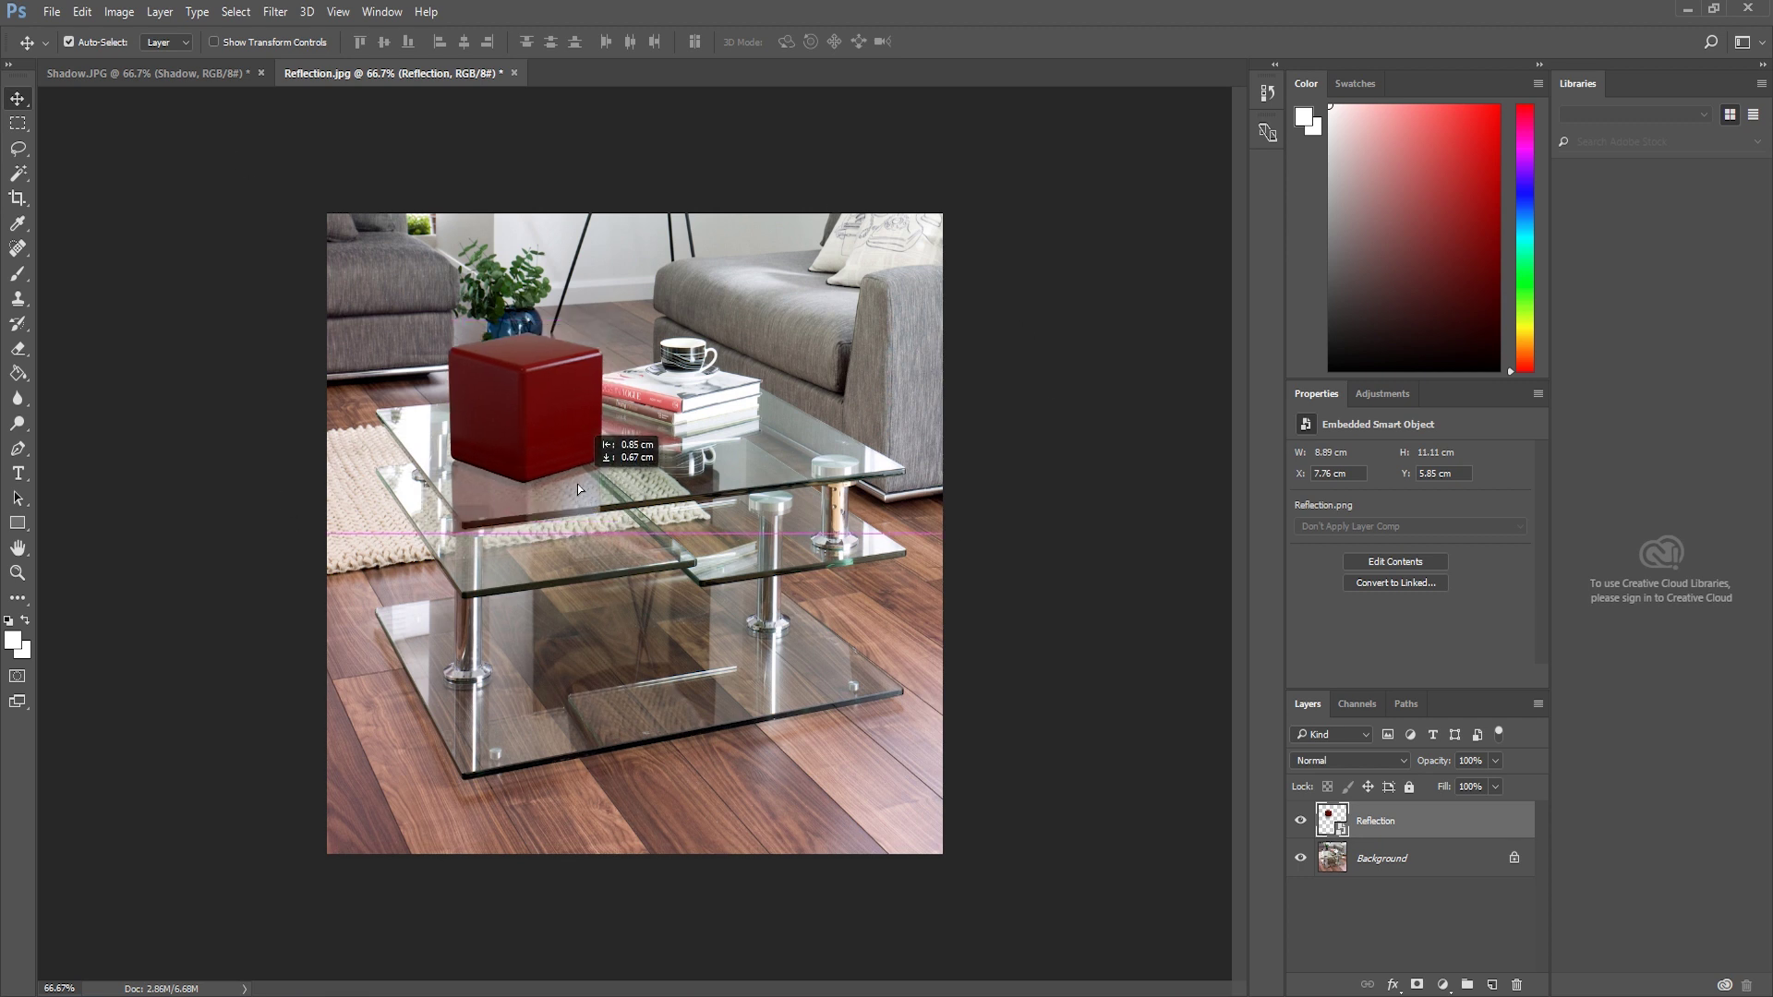
key(ctrl+z)
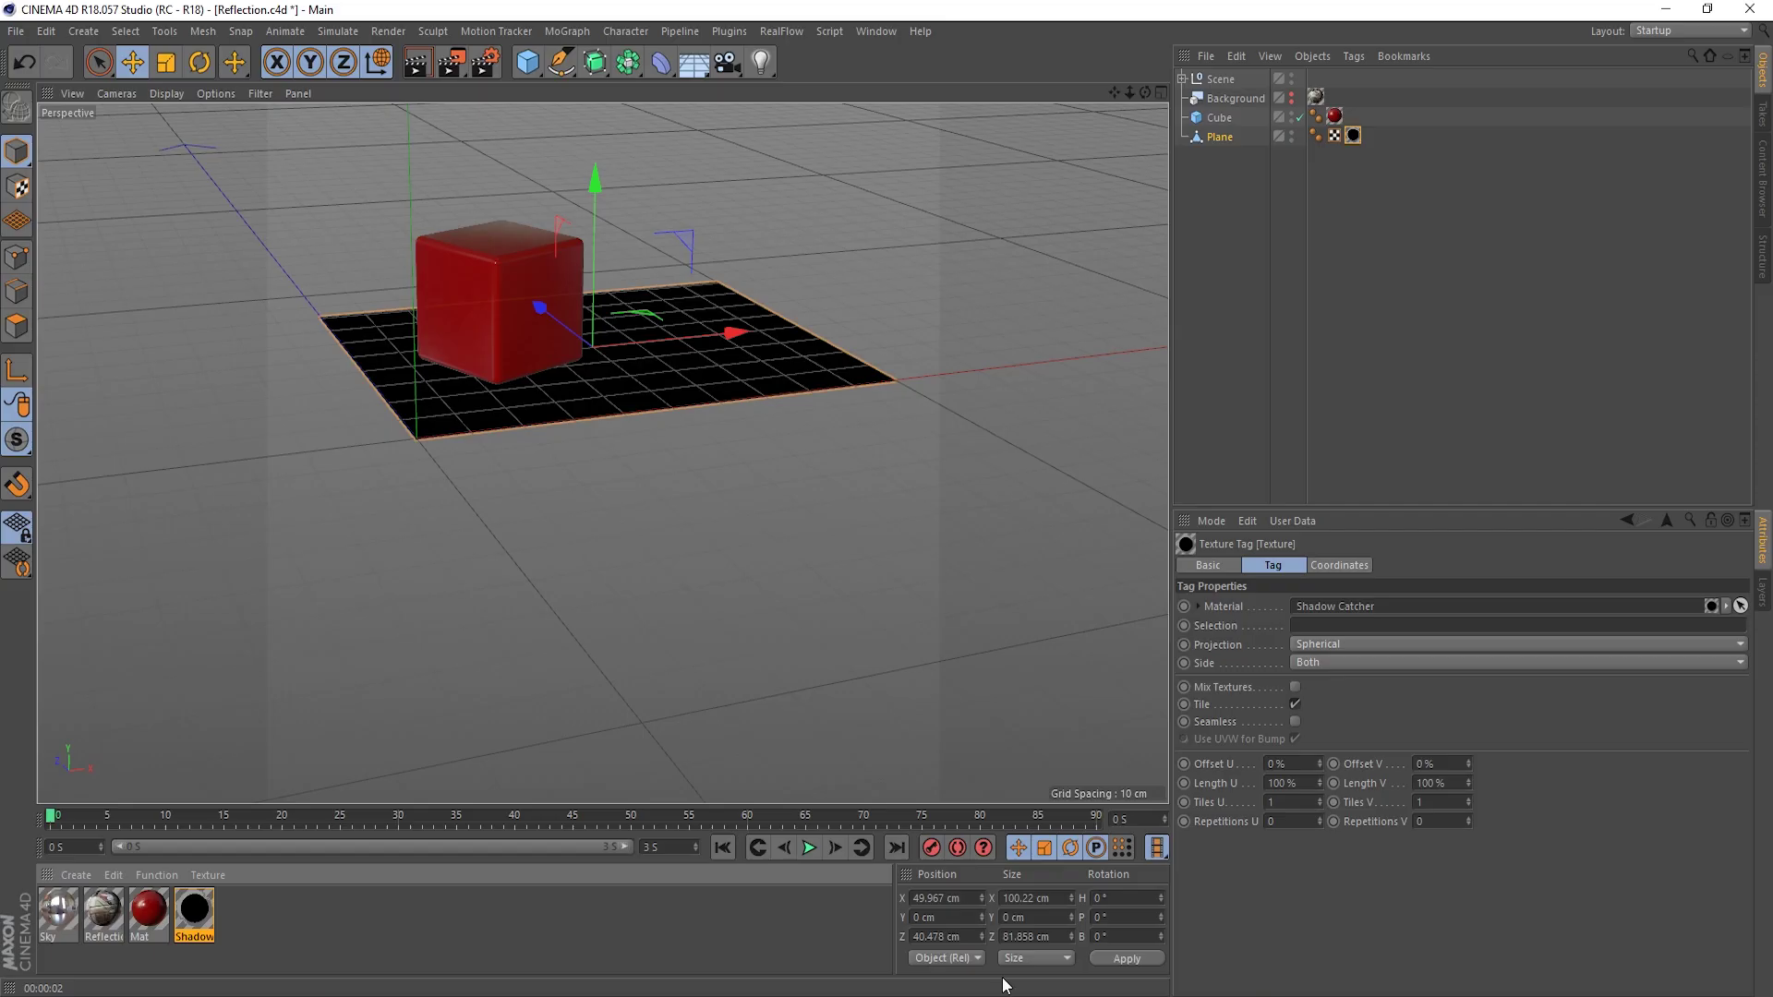
- Set the Shadow Catcher's Reflection Strength to 100% and render to the Picture Viewer
double_click(201, 919)
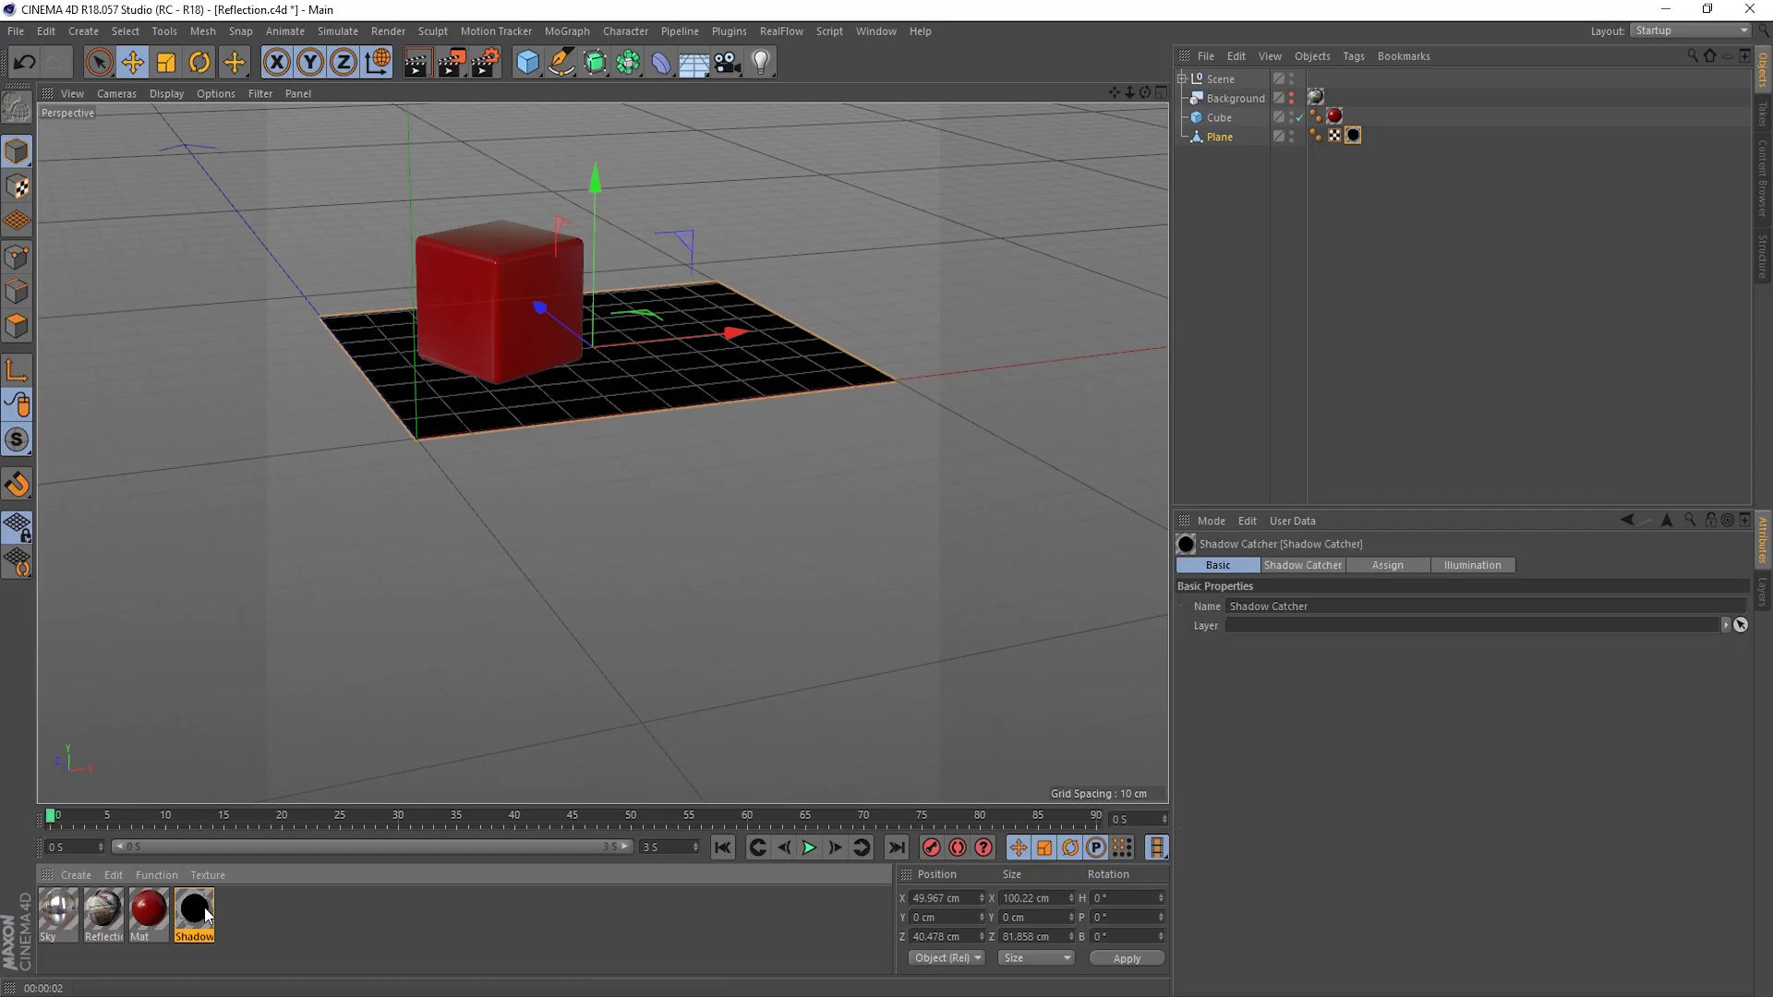
drag(663, 137, 1217, 159)
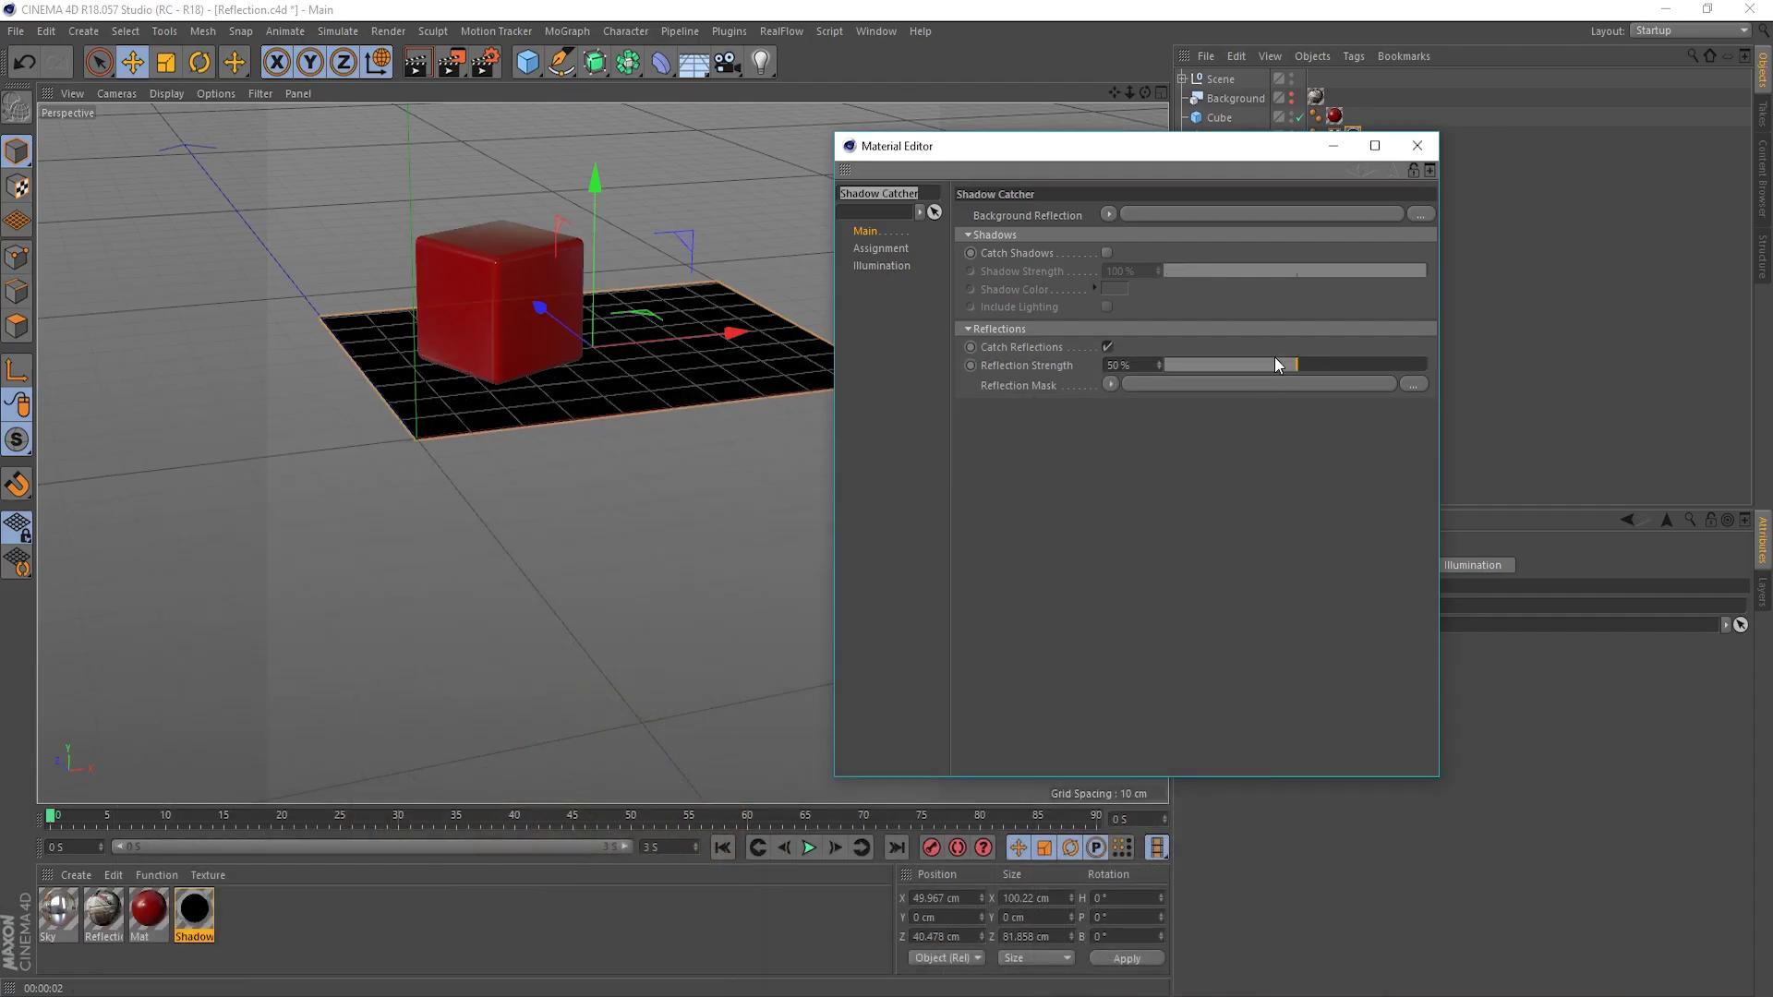
drag(1275, 360, 1507, 357)
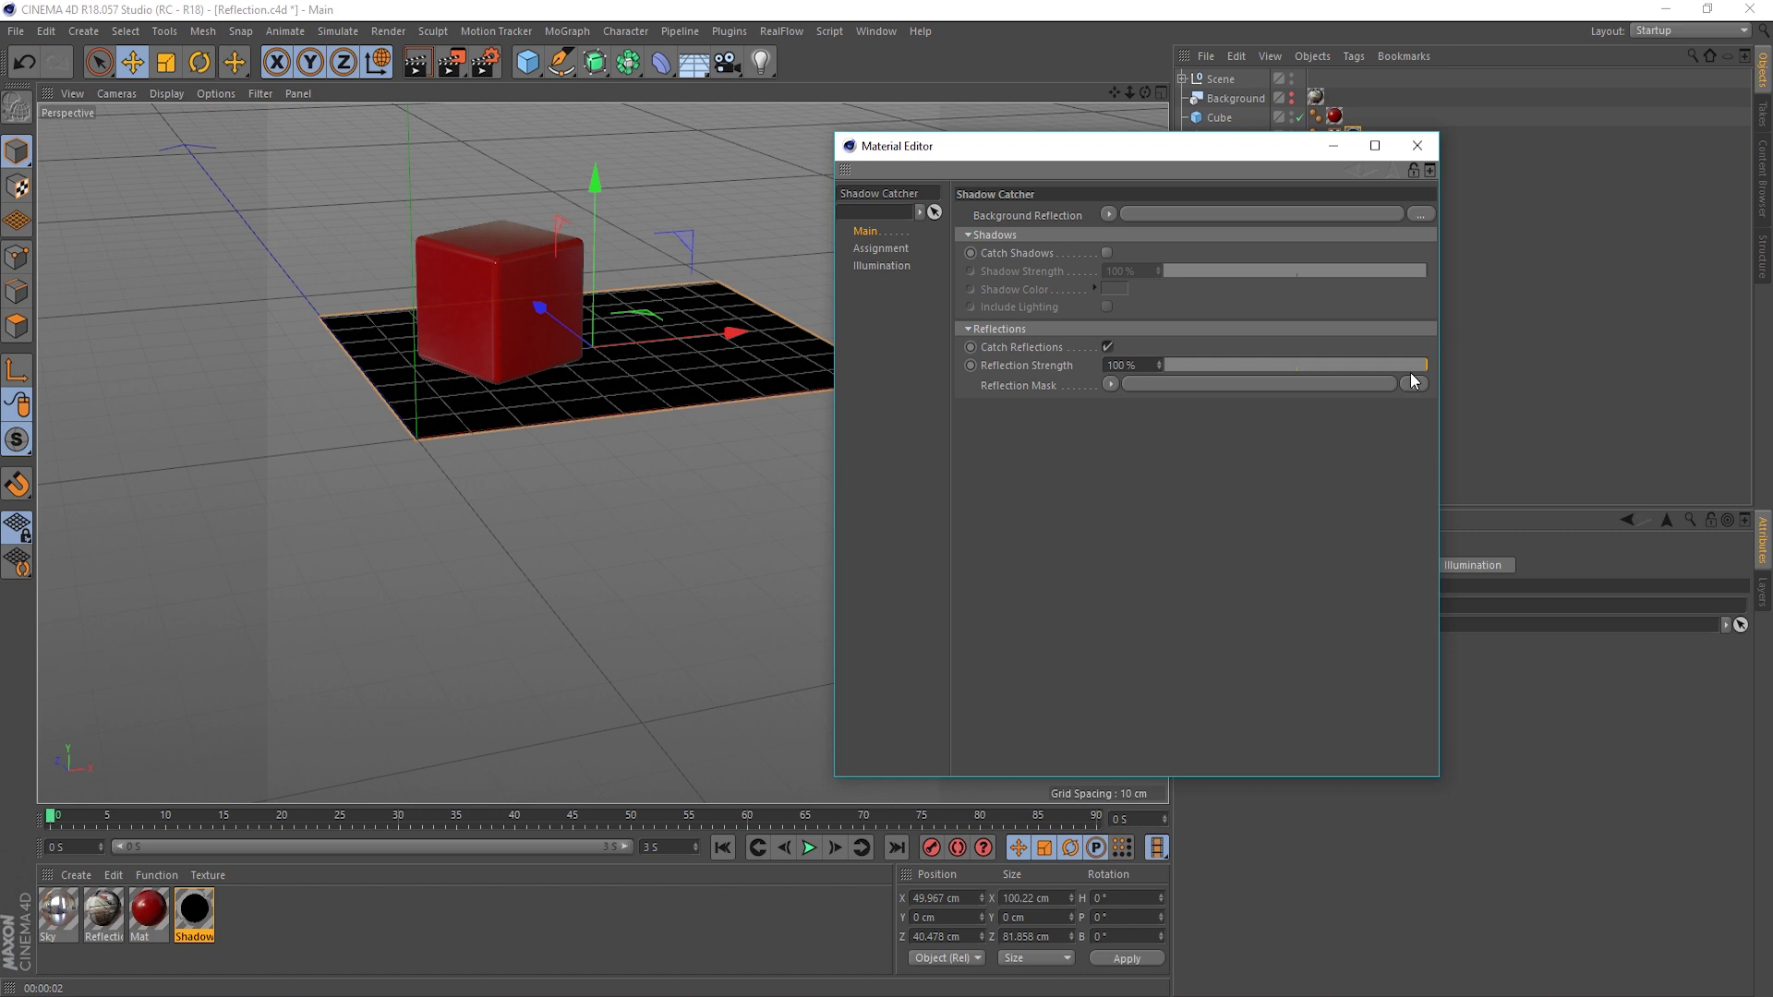
click(459, 64)
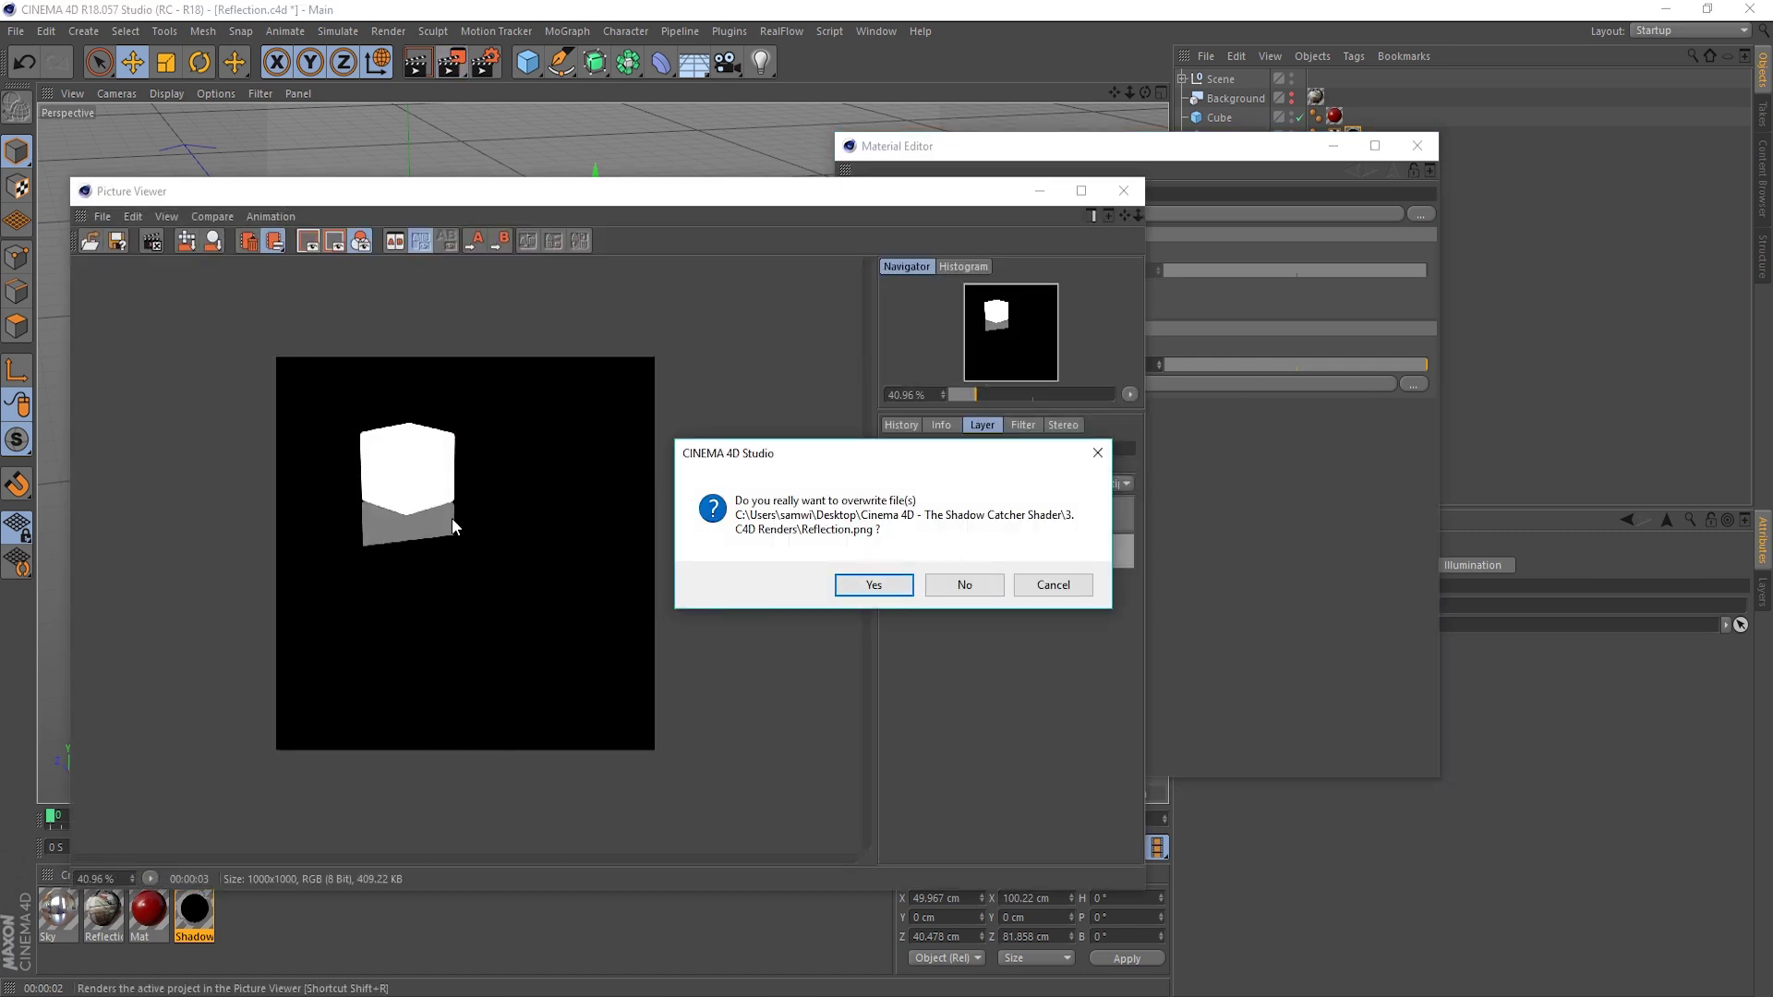
- Overwrite Reflection.png with the 100%-strength render and close the Picture Viewer
click(874, 584)
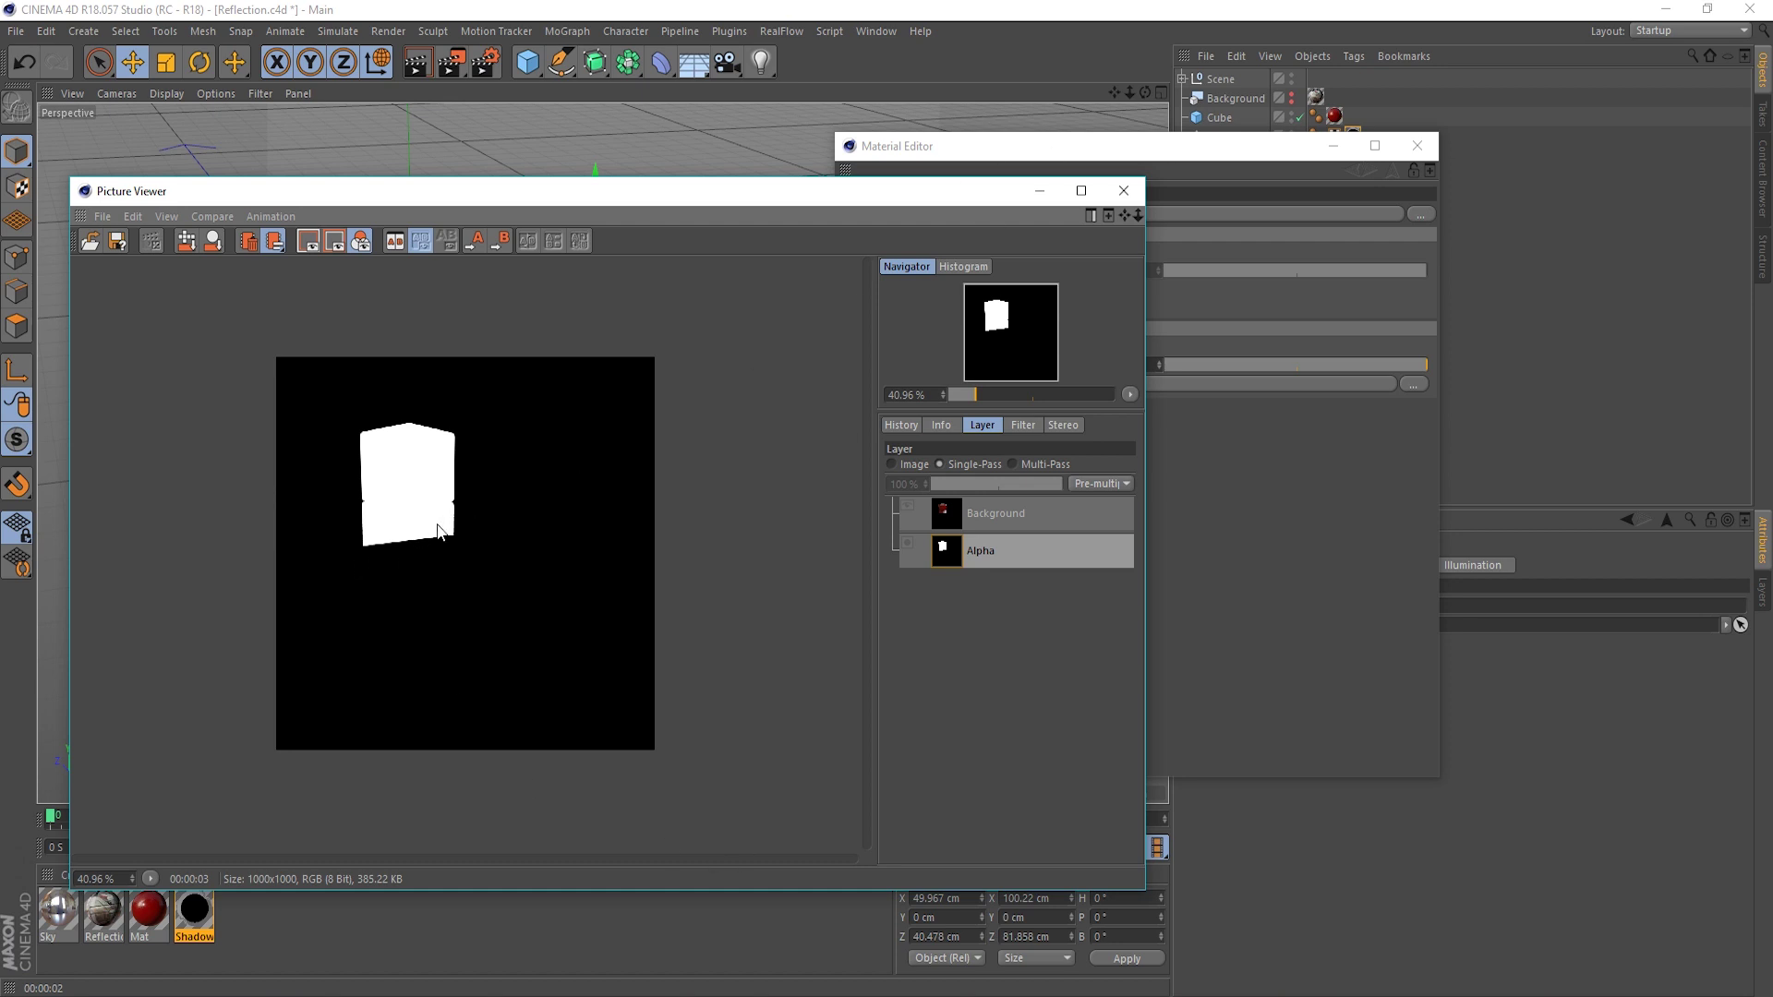
click(1124, 191)
click(485, 62)
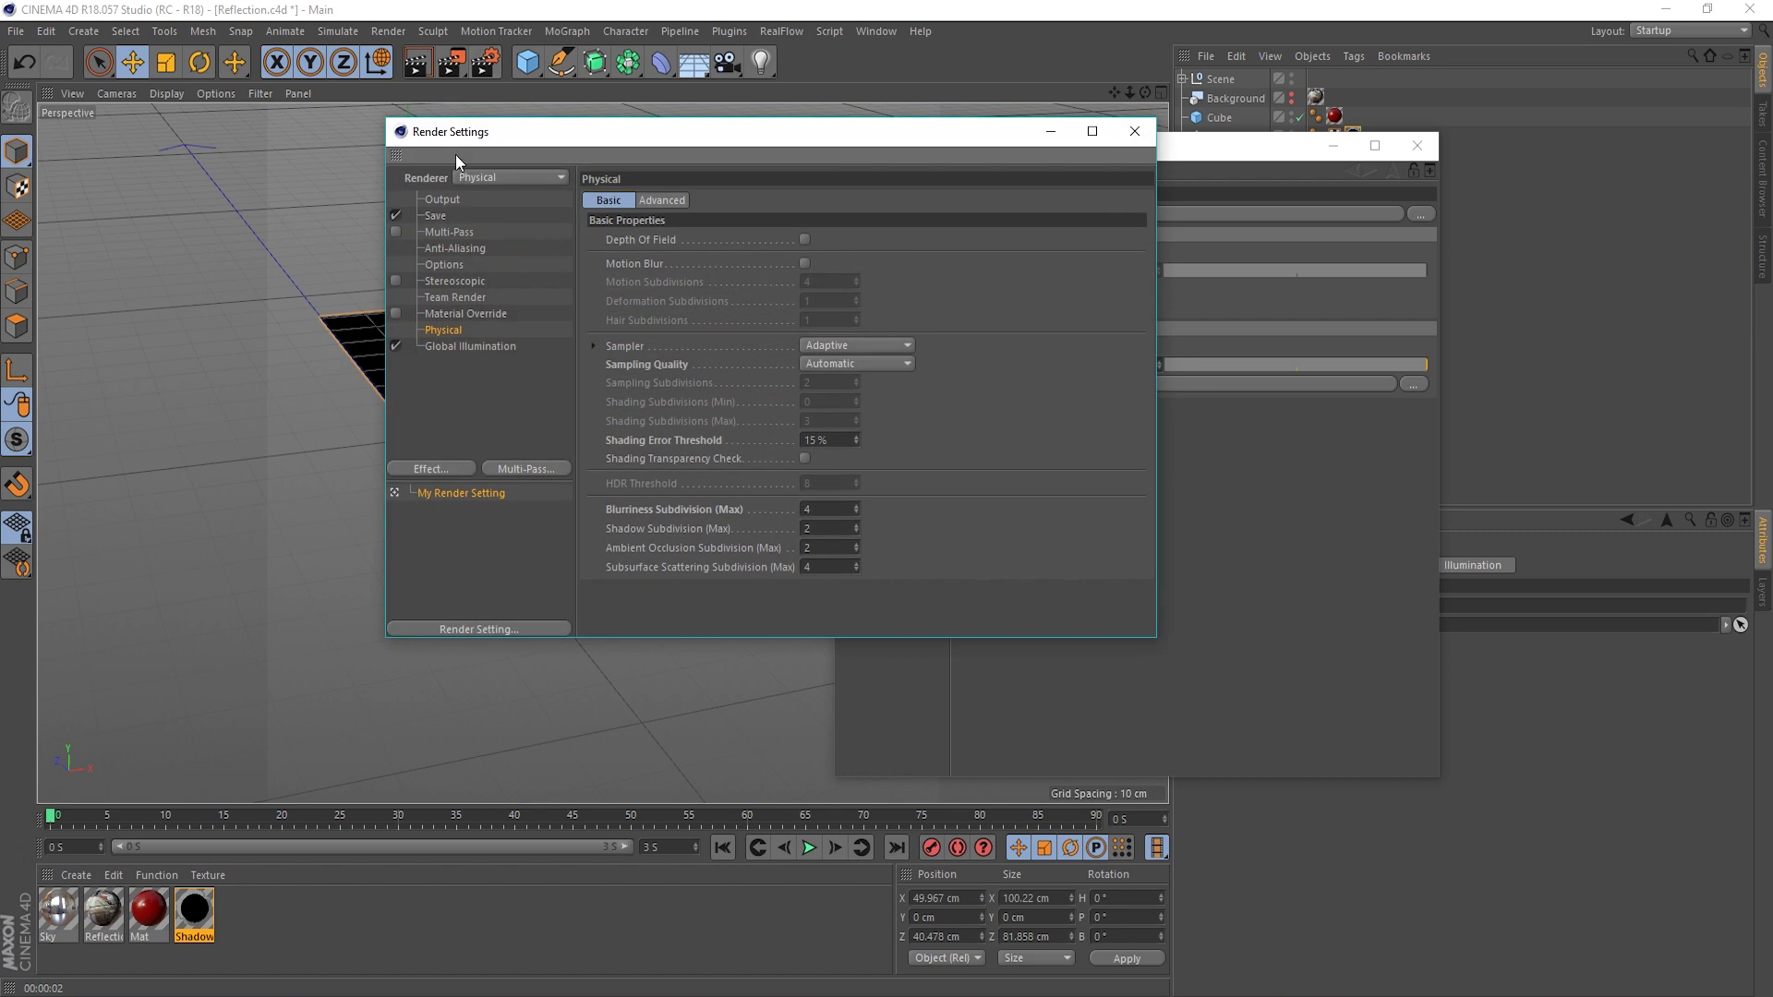
click(440, 201)
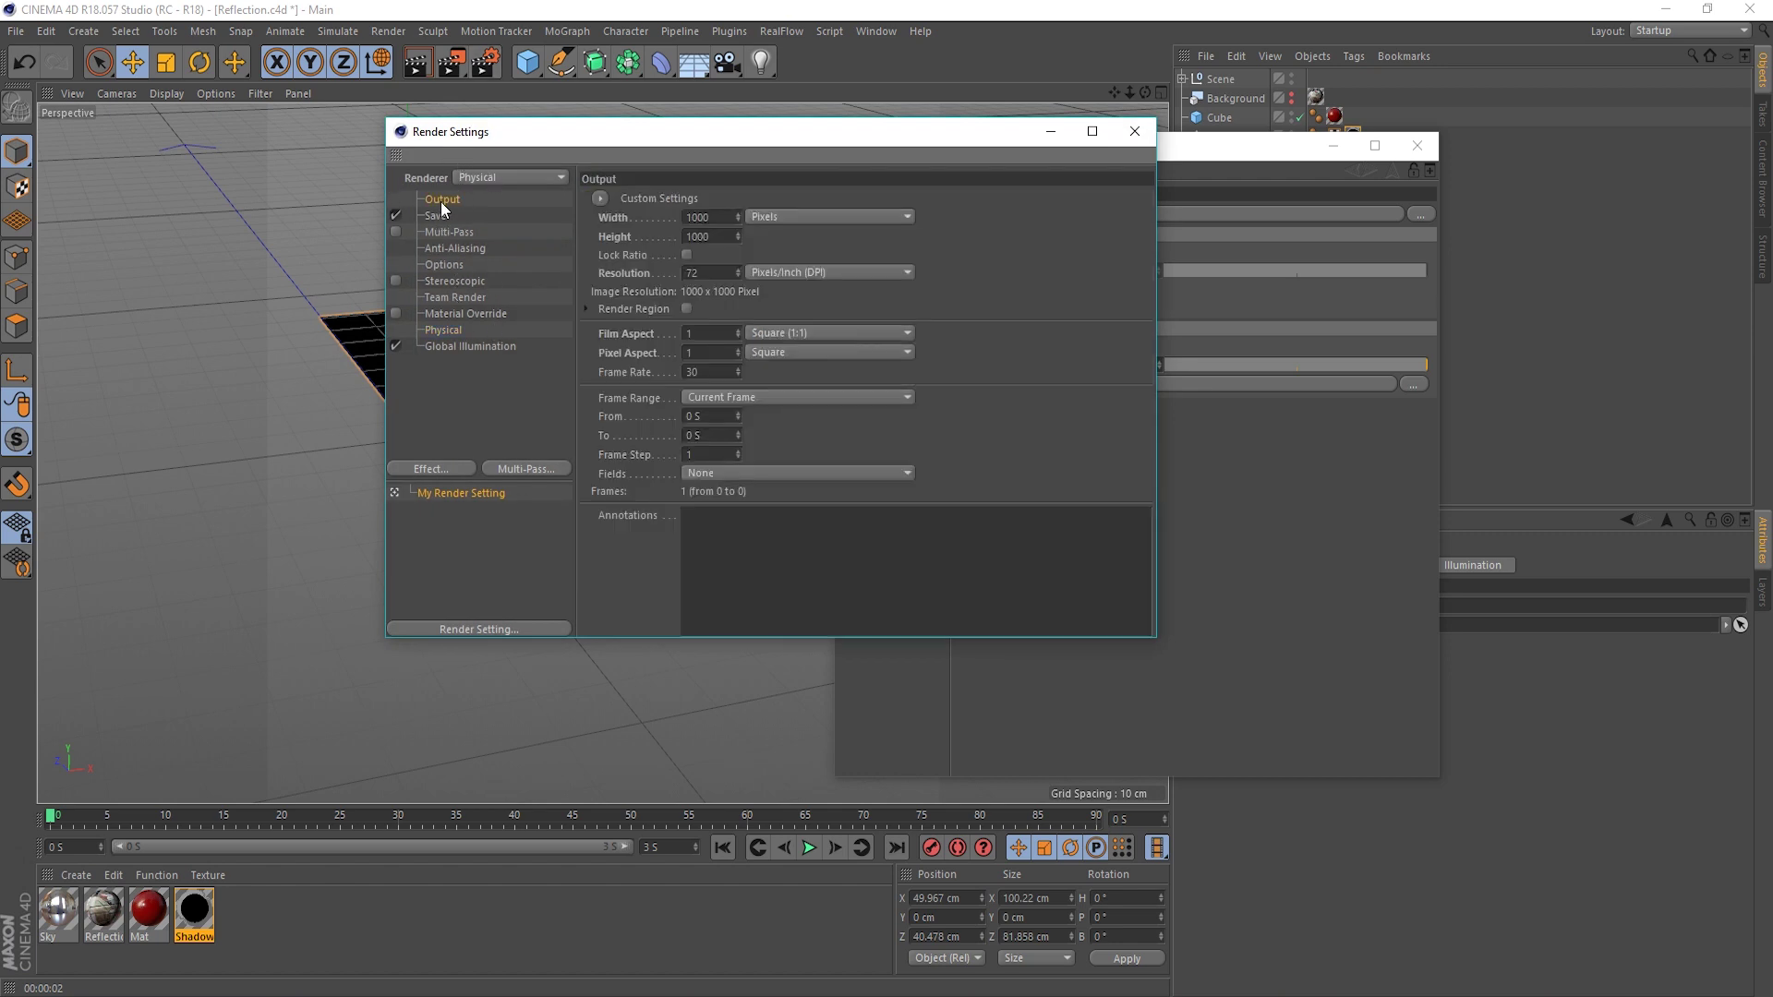
click(439, 217)
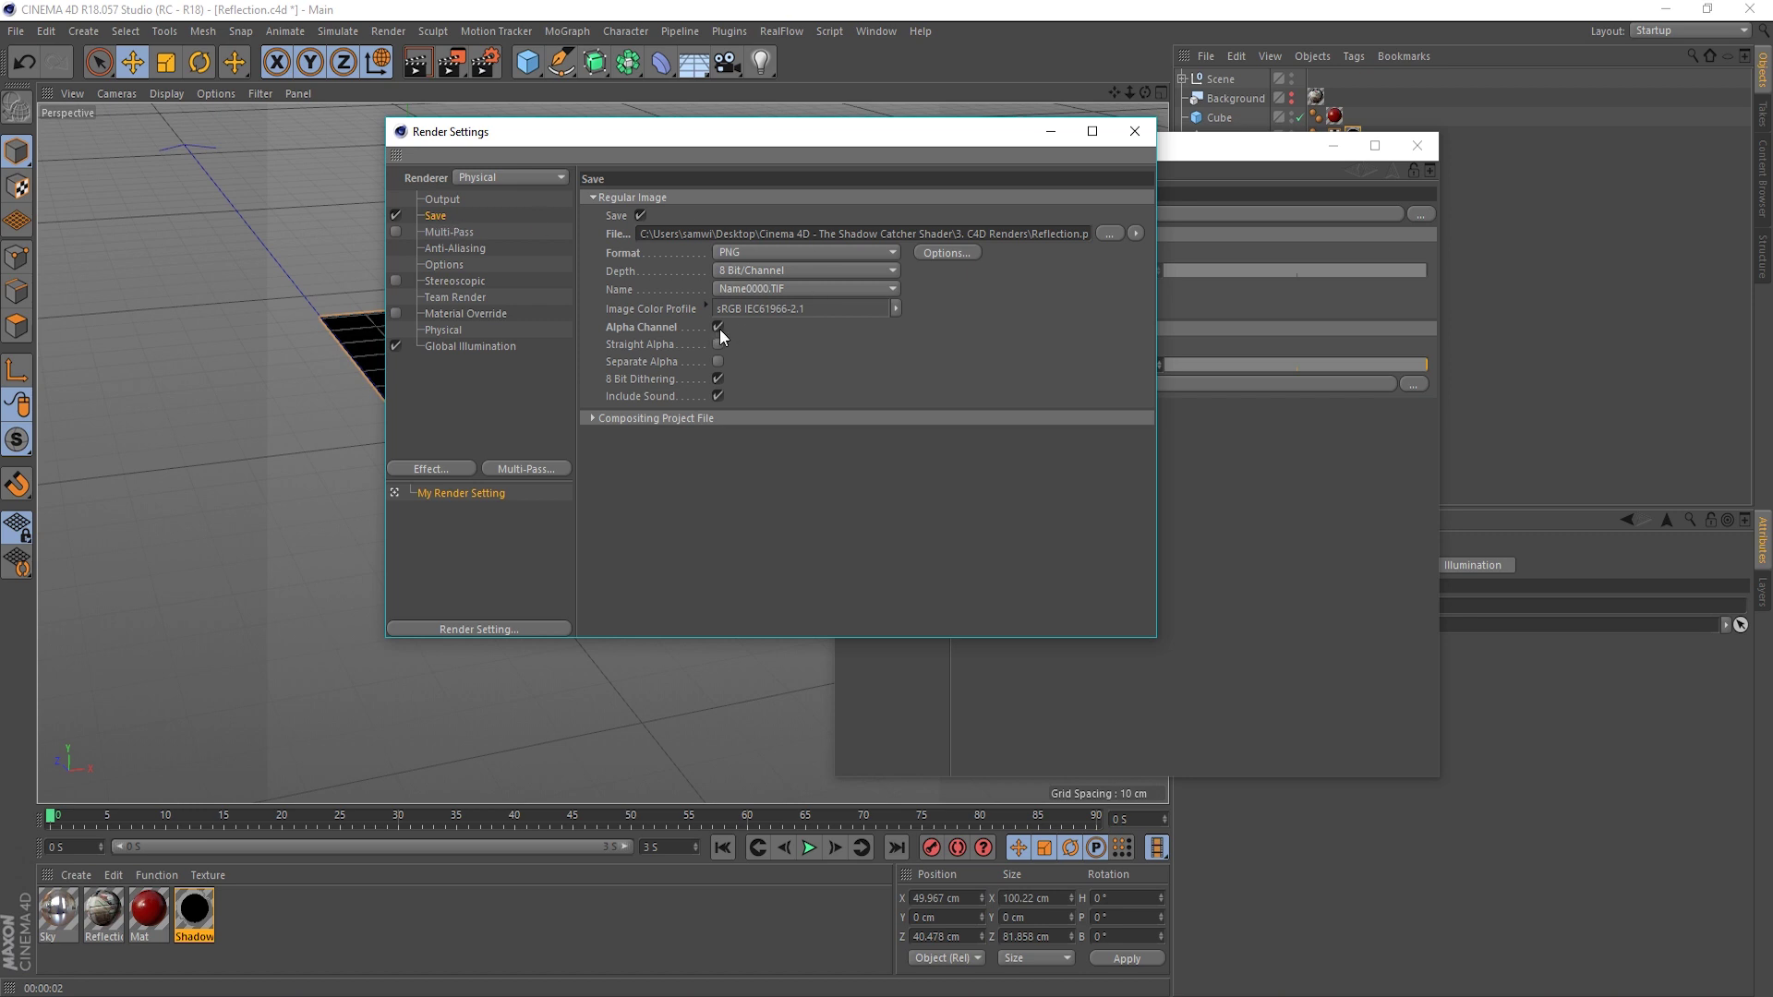
click(763, 252)
click(763, 257)
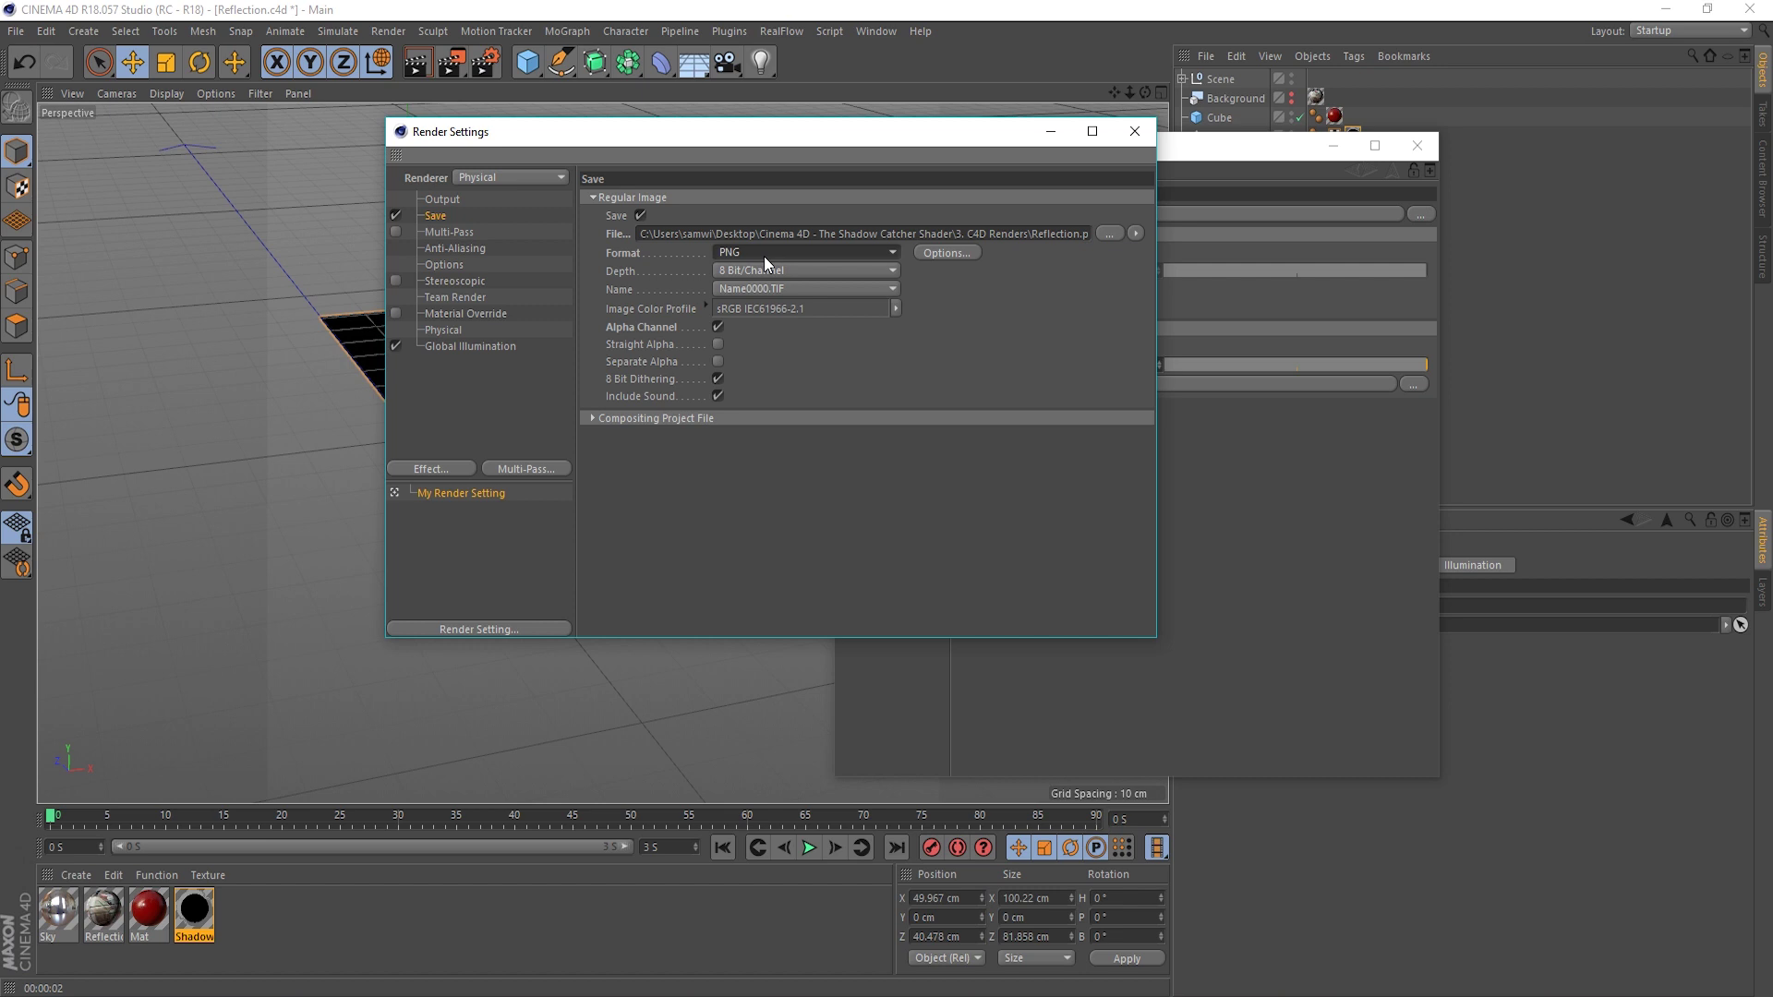
click(1147, 135)
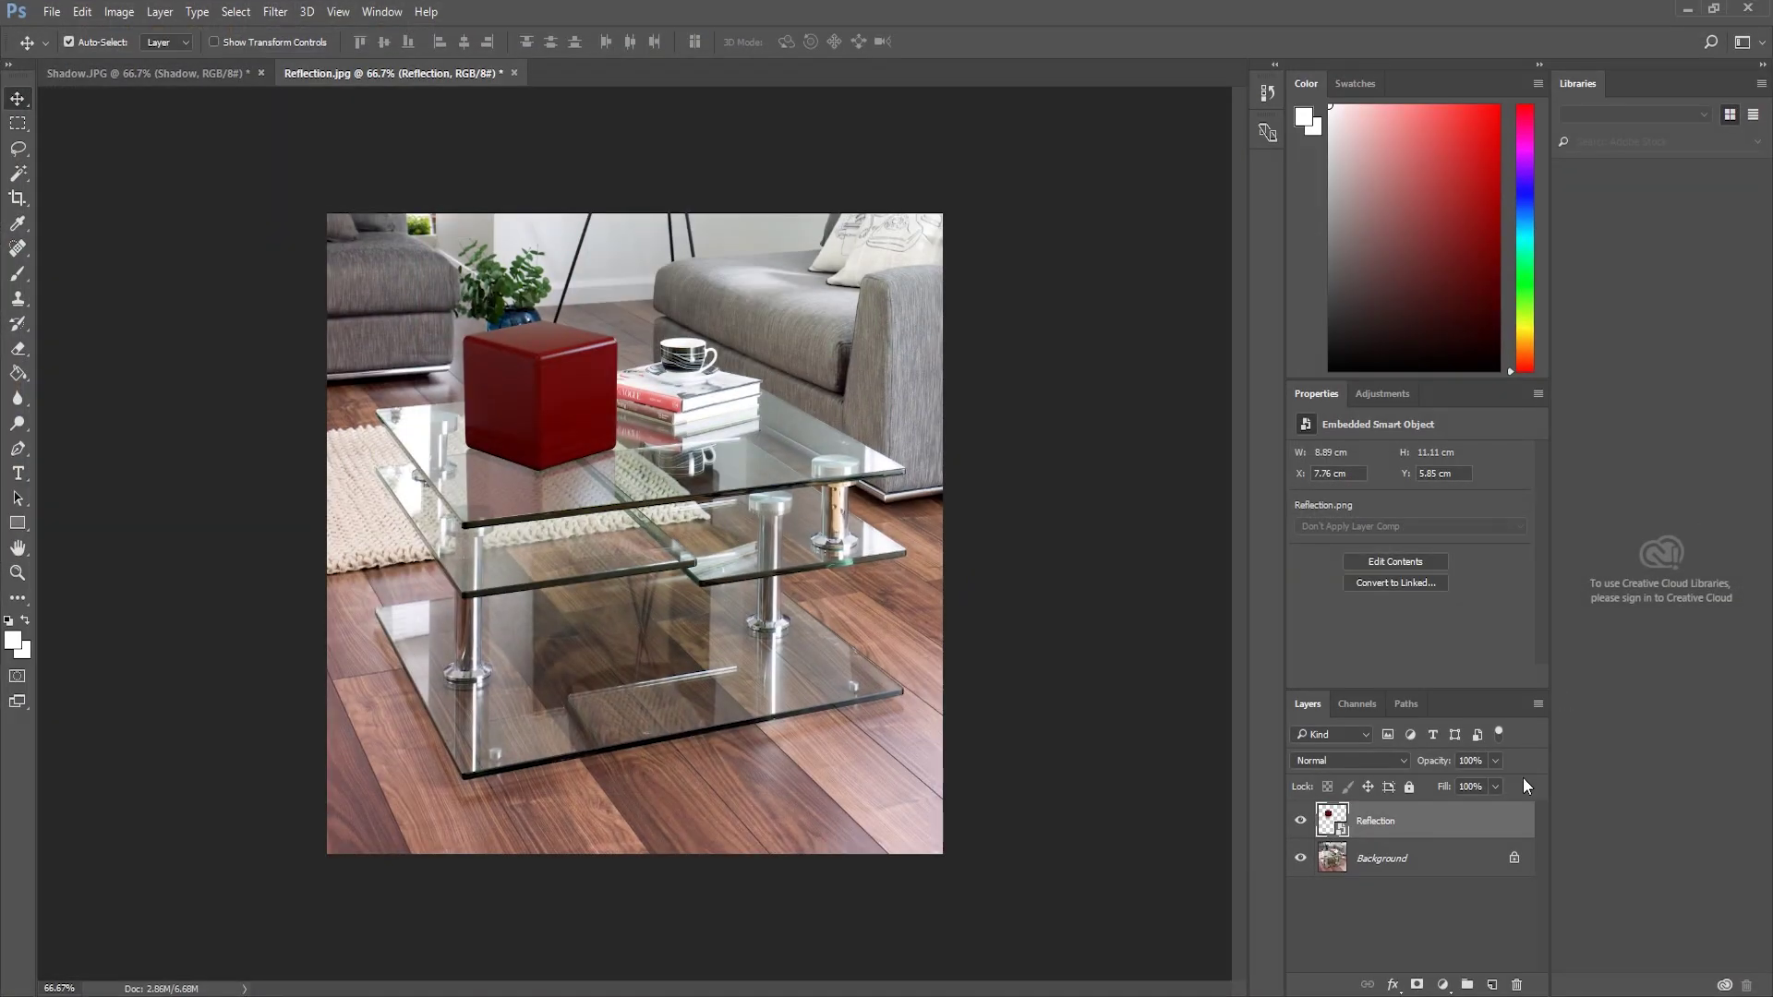
- Delete the old Reflection layer and commit the newly placed Reflection.png
key(Delete)
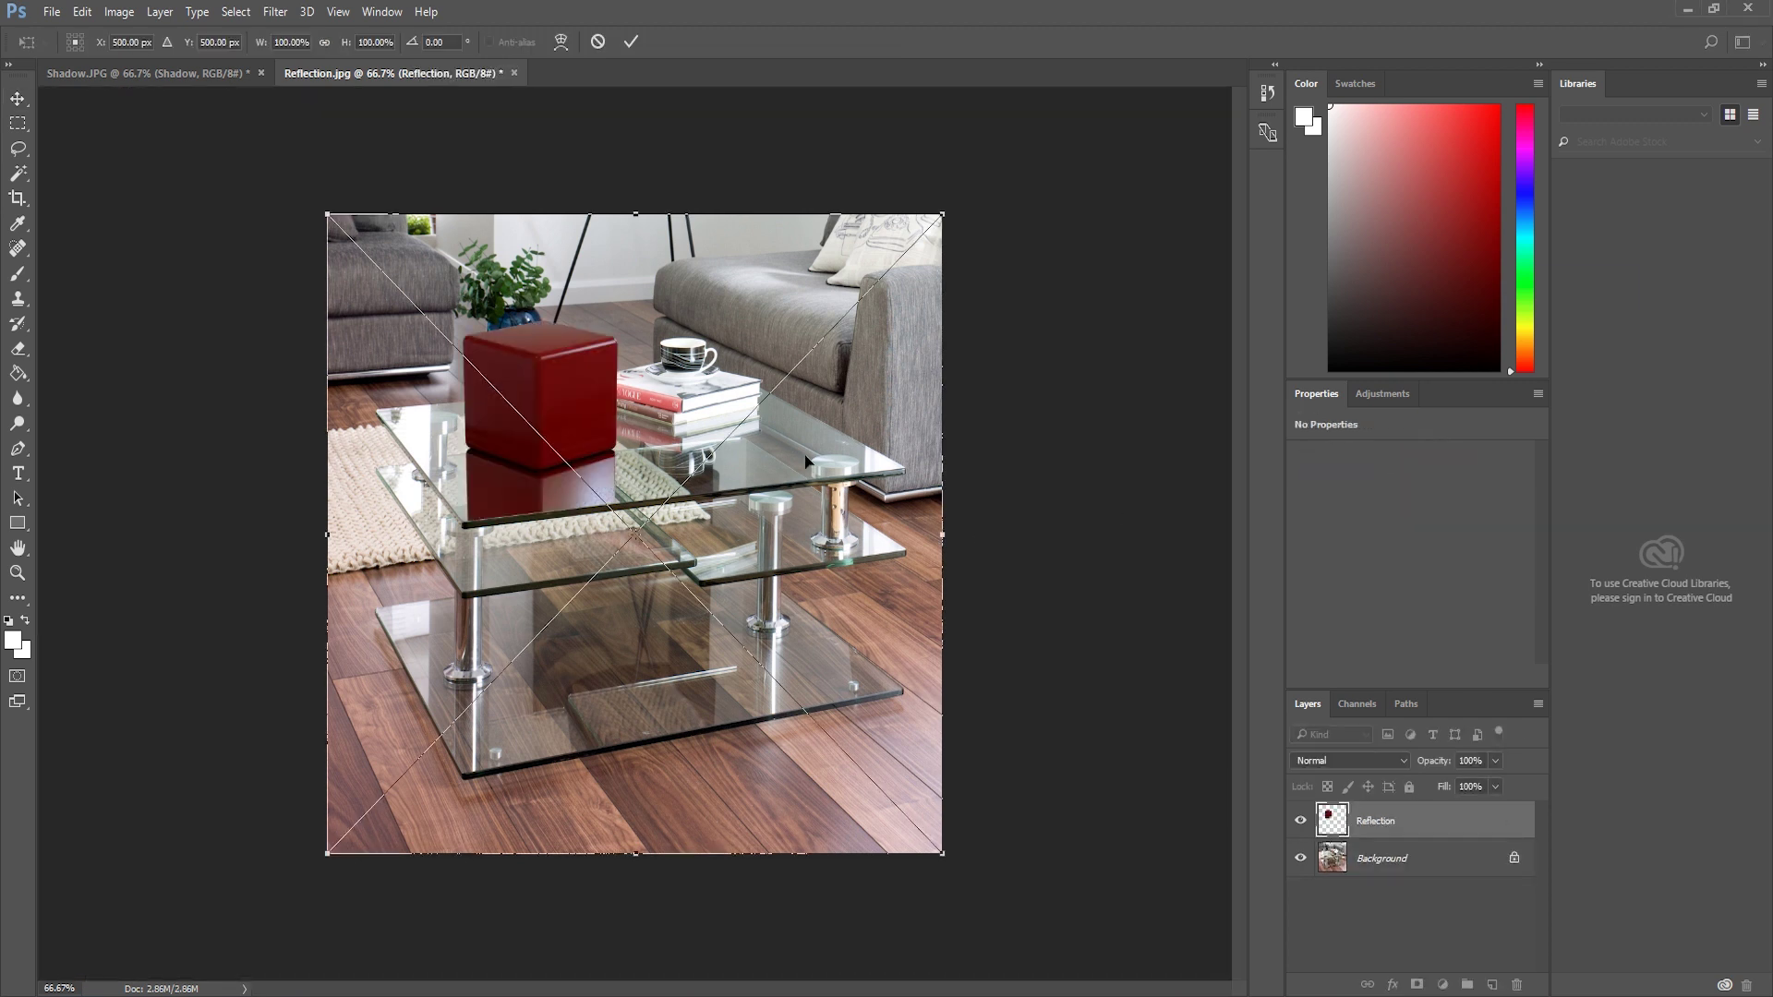
key(Return)
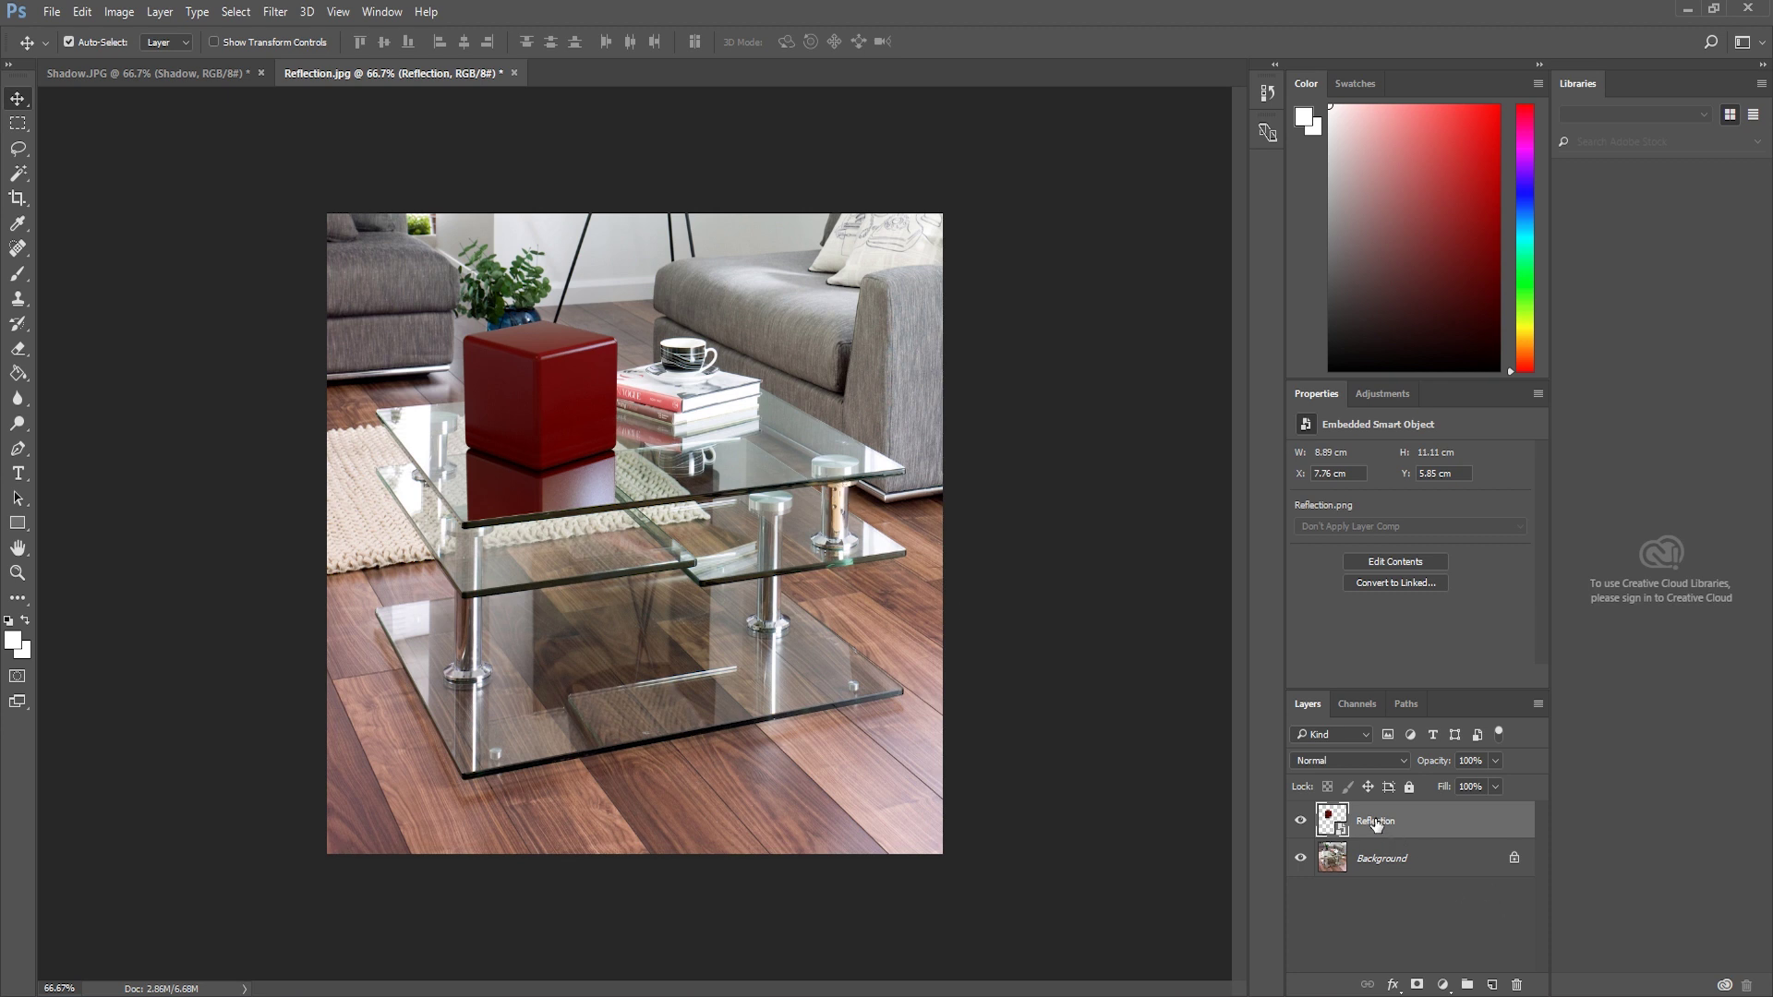
- Delete the Reflection layer and set the Shadow Catcher's Reflection Strength to 50%
key(Delete)
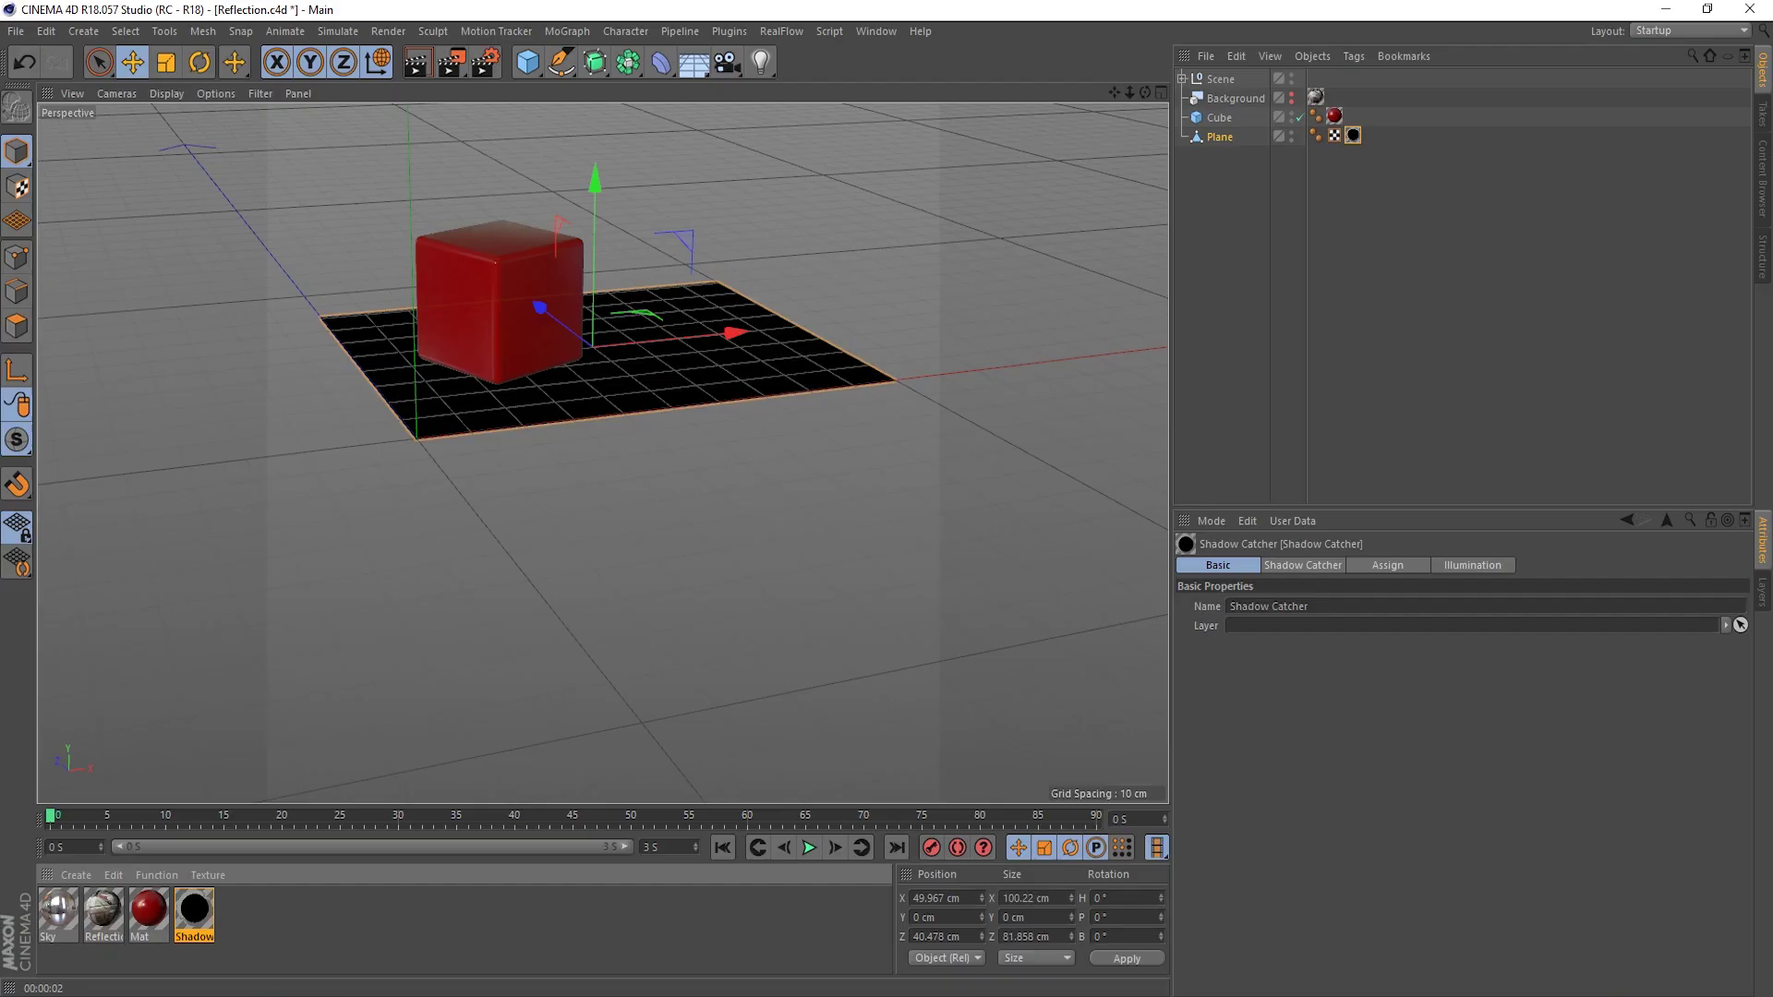
double_click(189, 914)
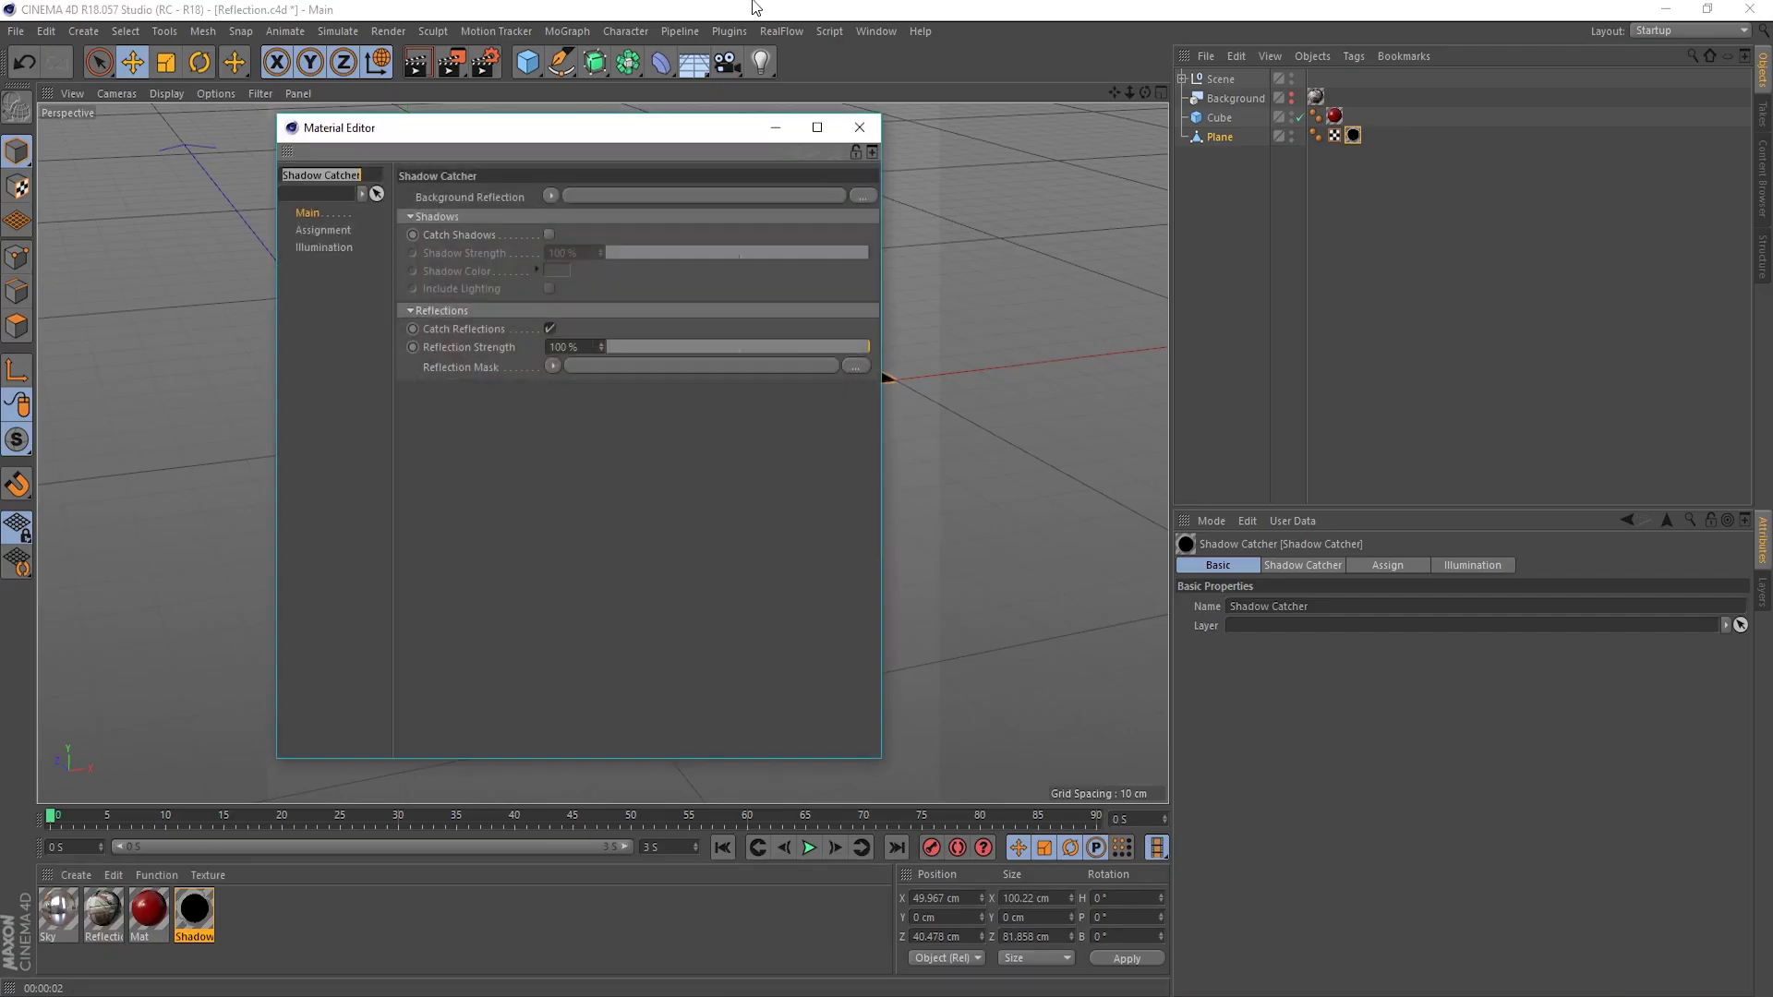
drag(669, 128, 1322, 152)
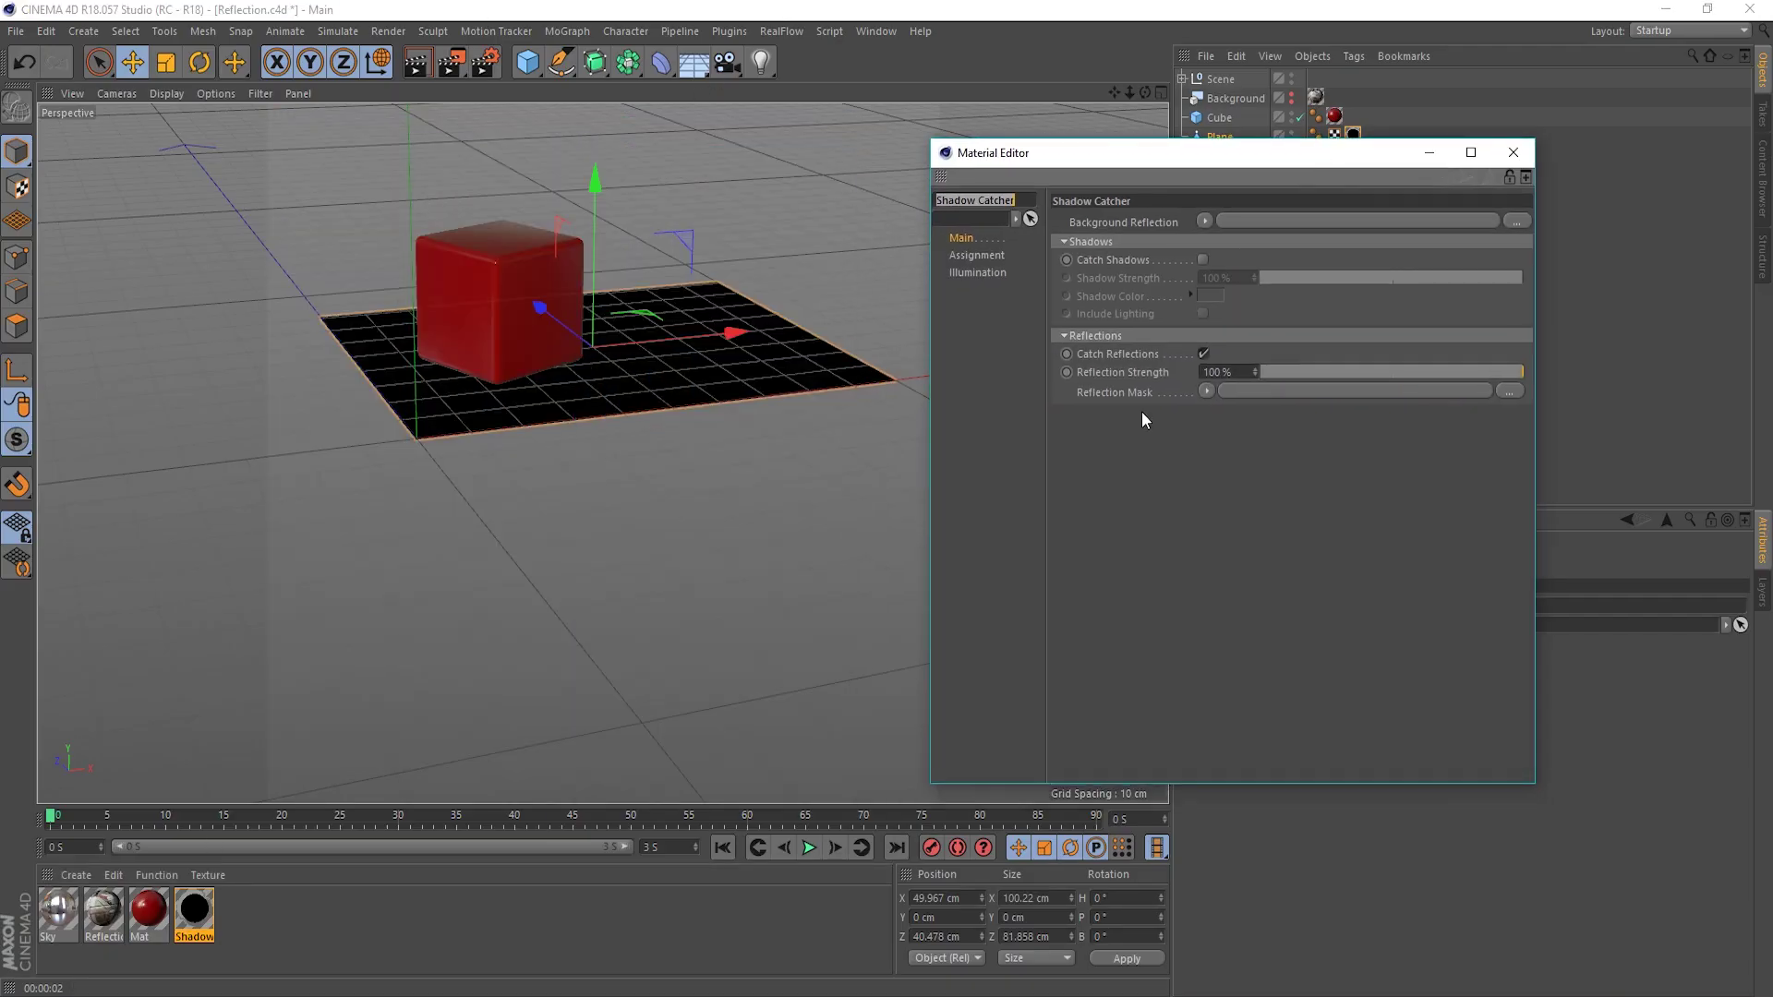
right_click(1099, 368)
click(1156, 503)
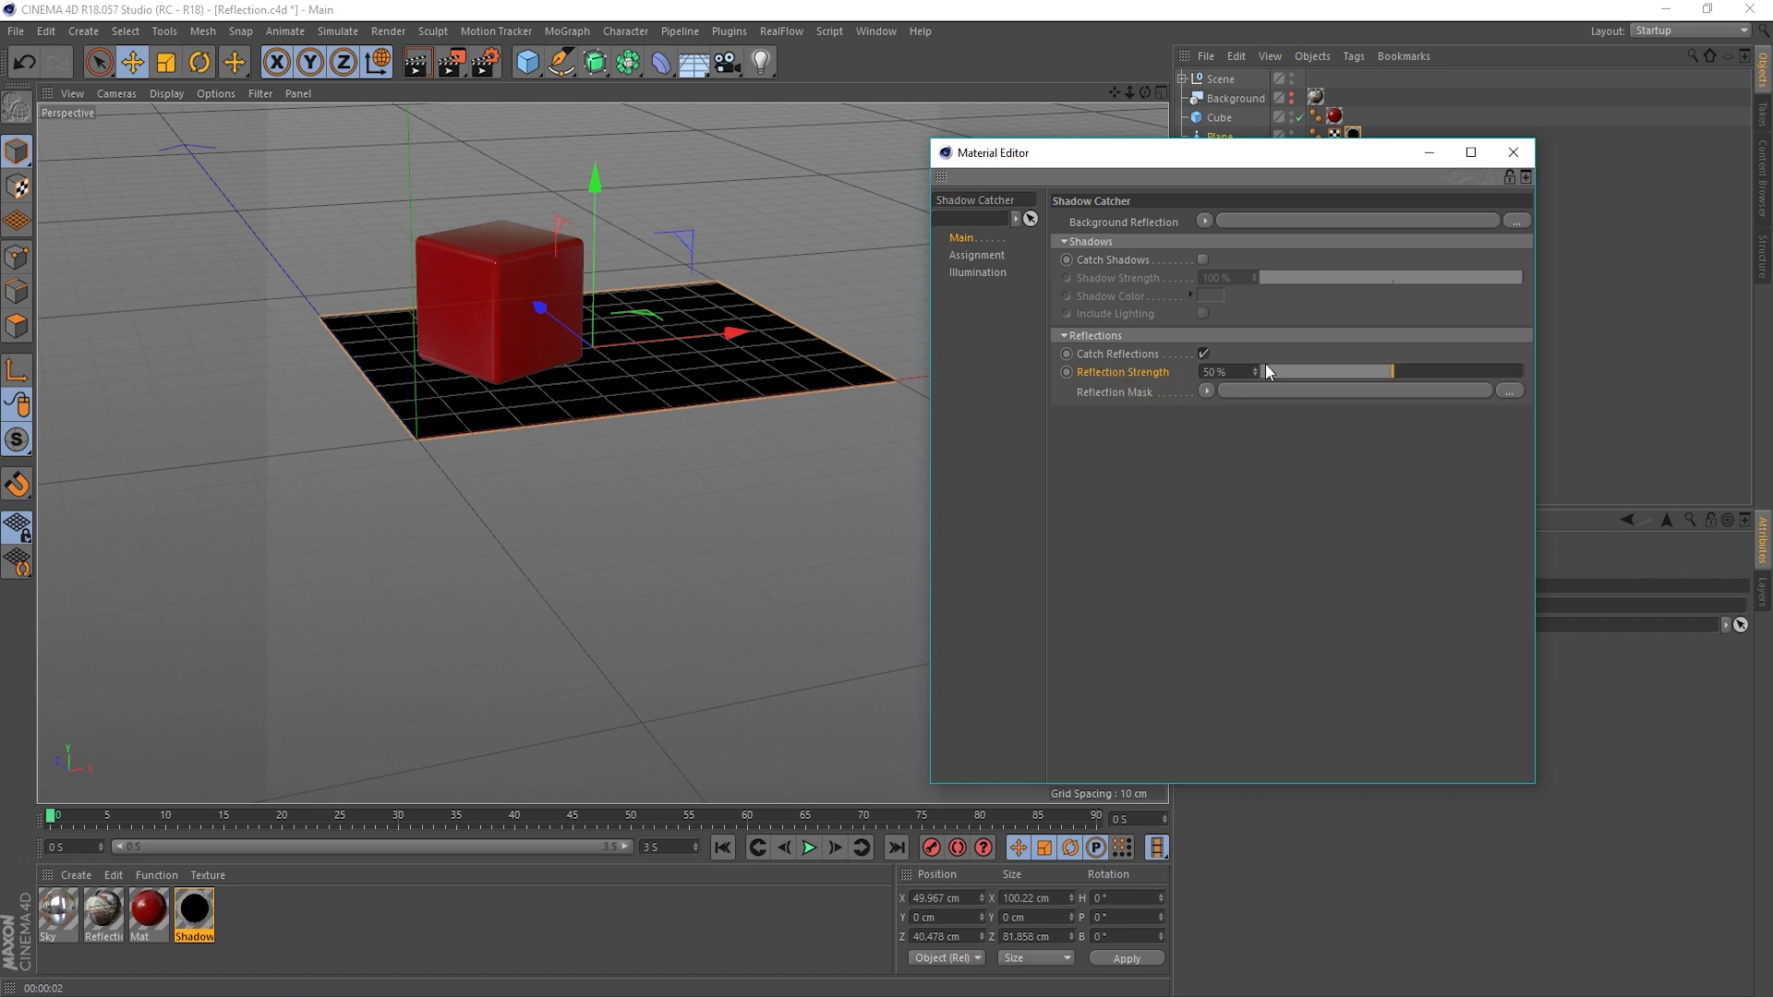
drag(1092, 146, 882, 130)
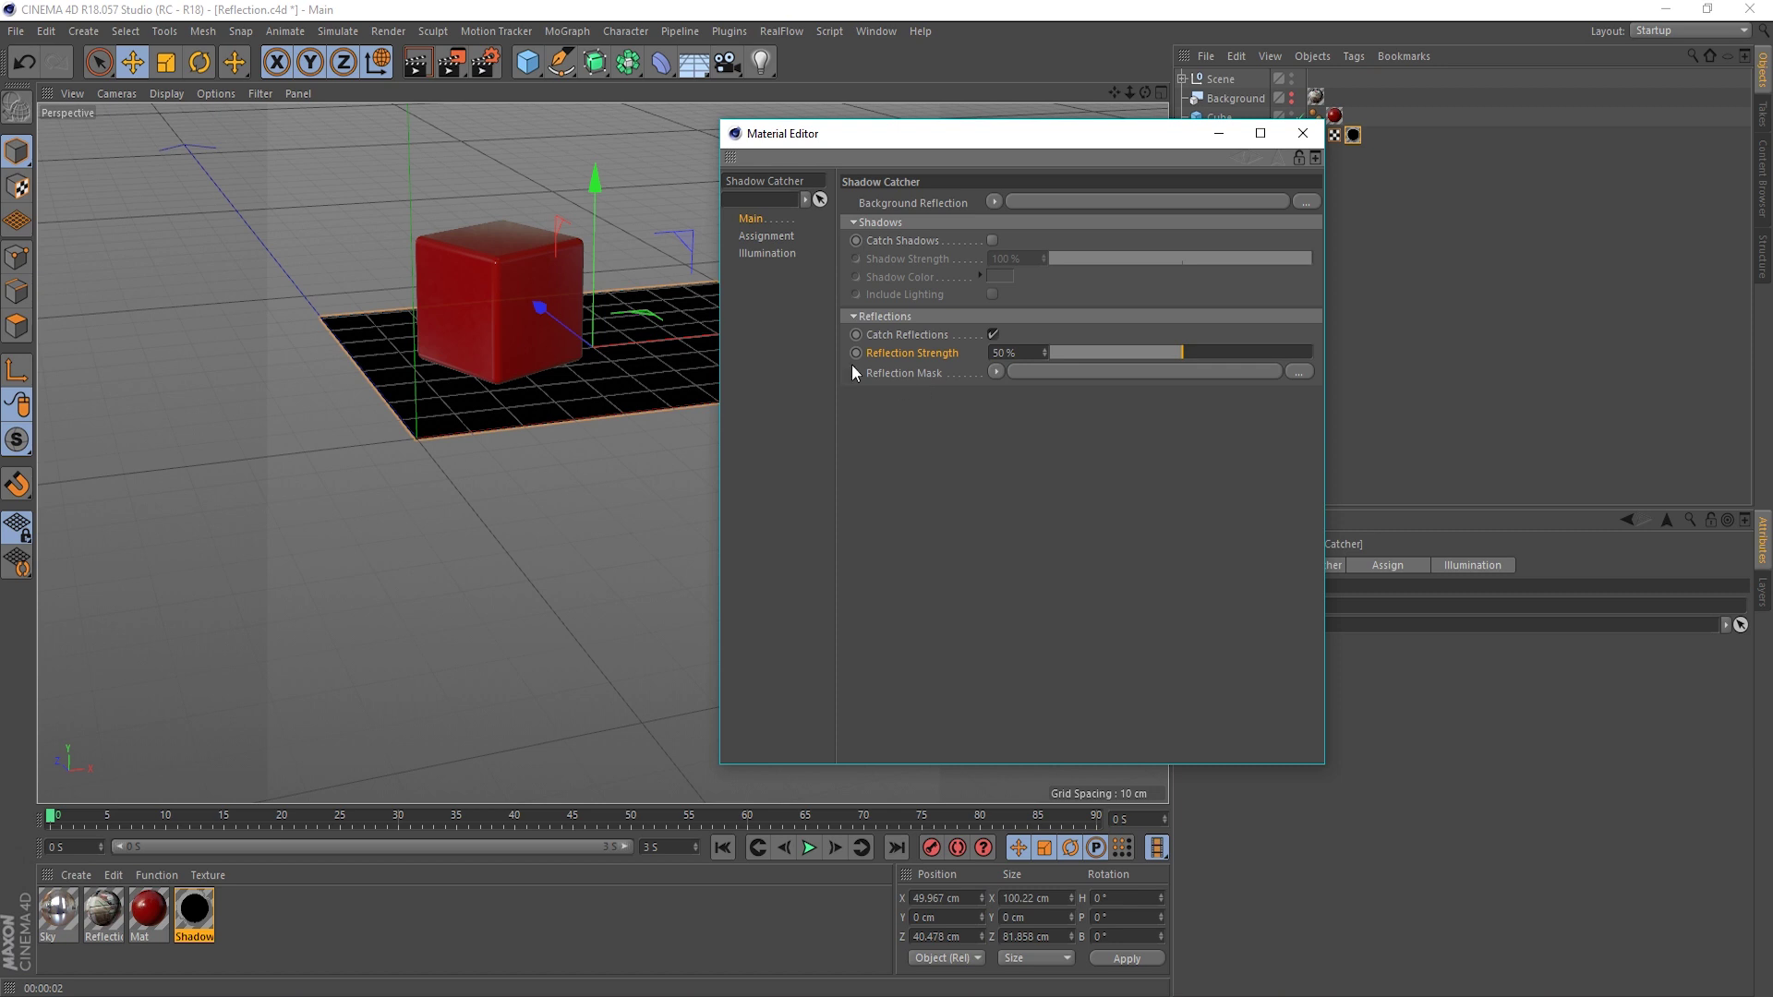
- Load a Physical Fresnel shader with the Glass (Crown) preset into the Reflection Mask
click(995, 372)
click(1035, 579)
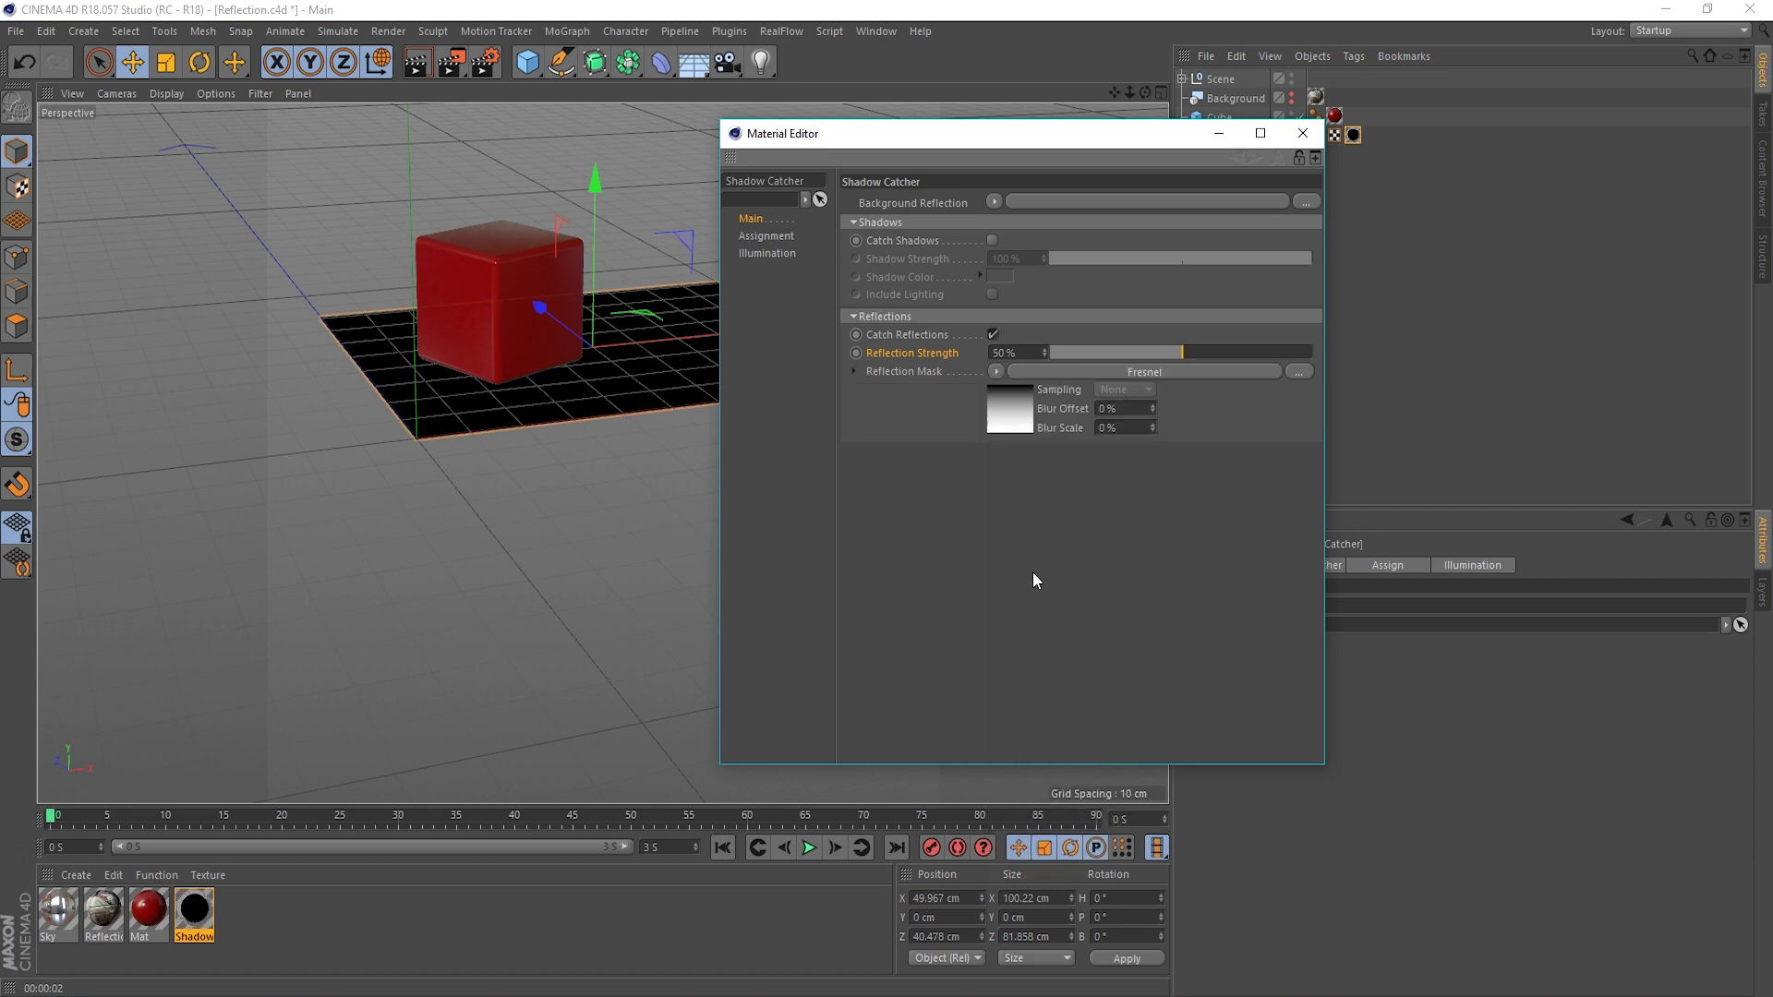
click(1095, 374)
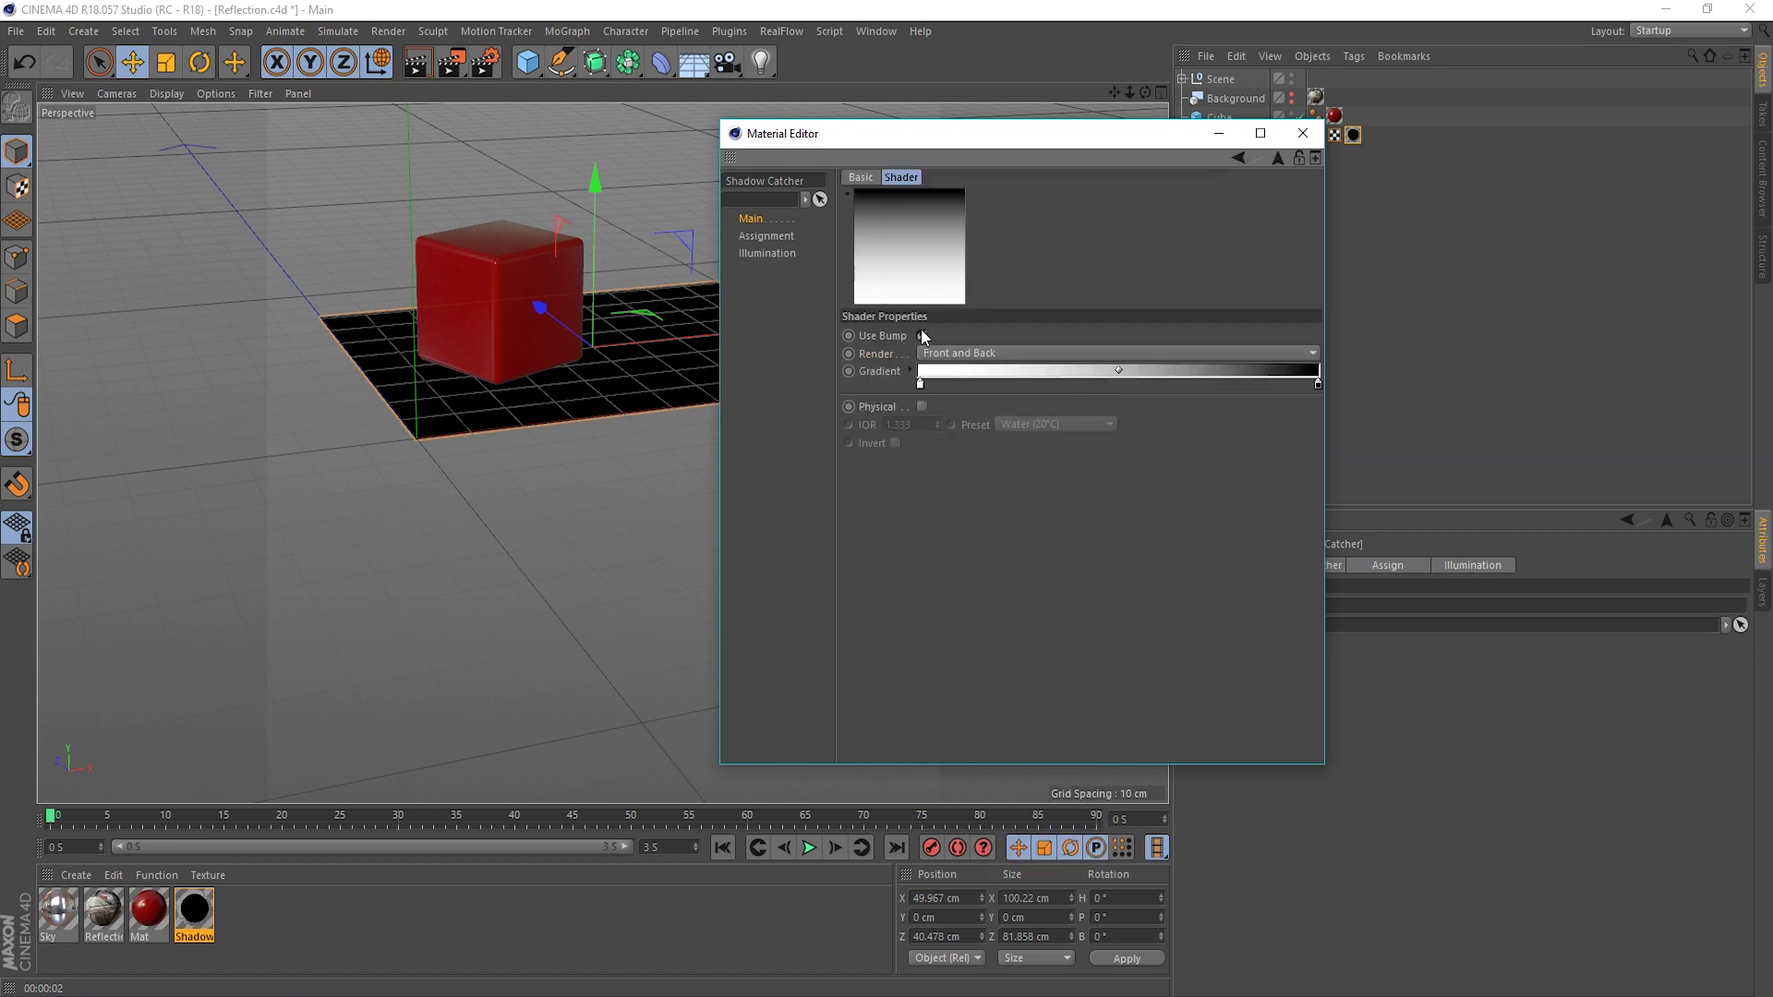
click(922, 407)
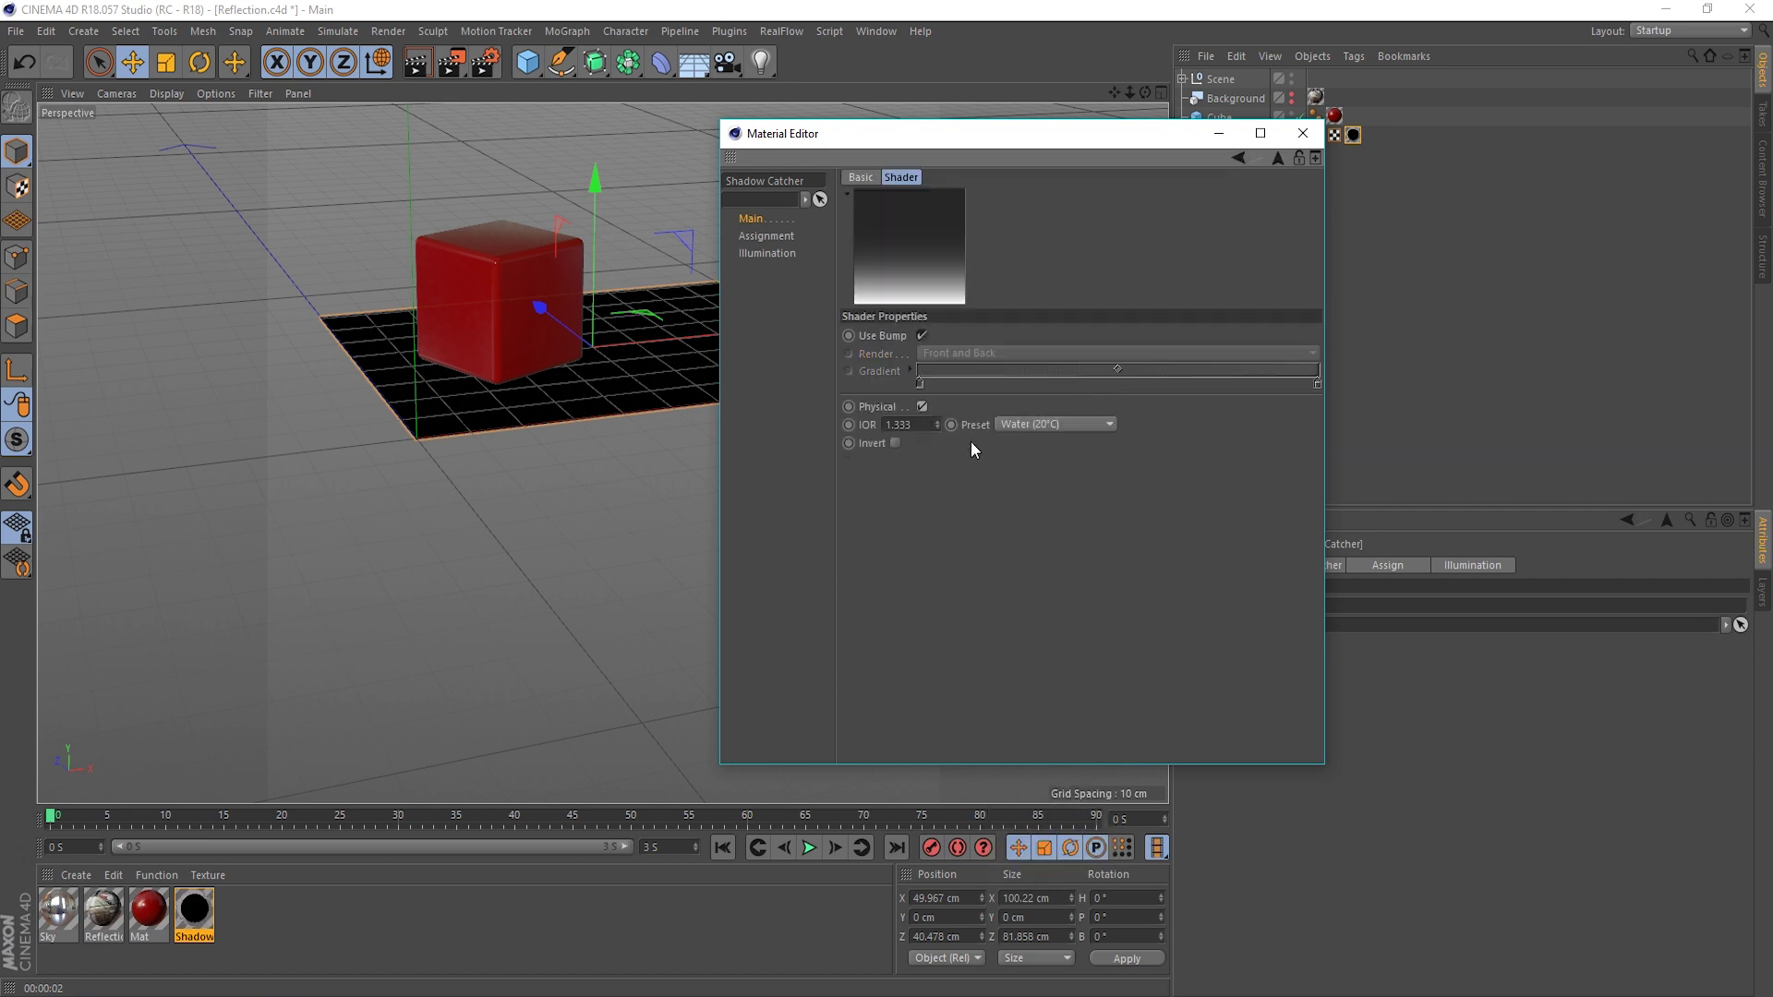
click(1030, 426)
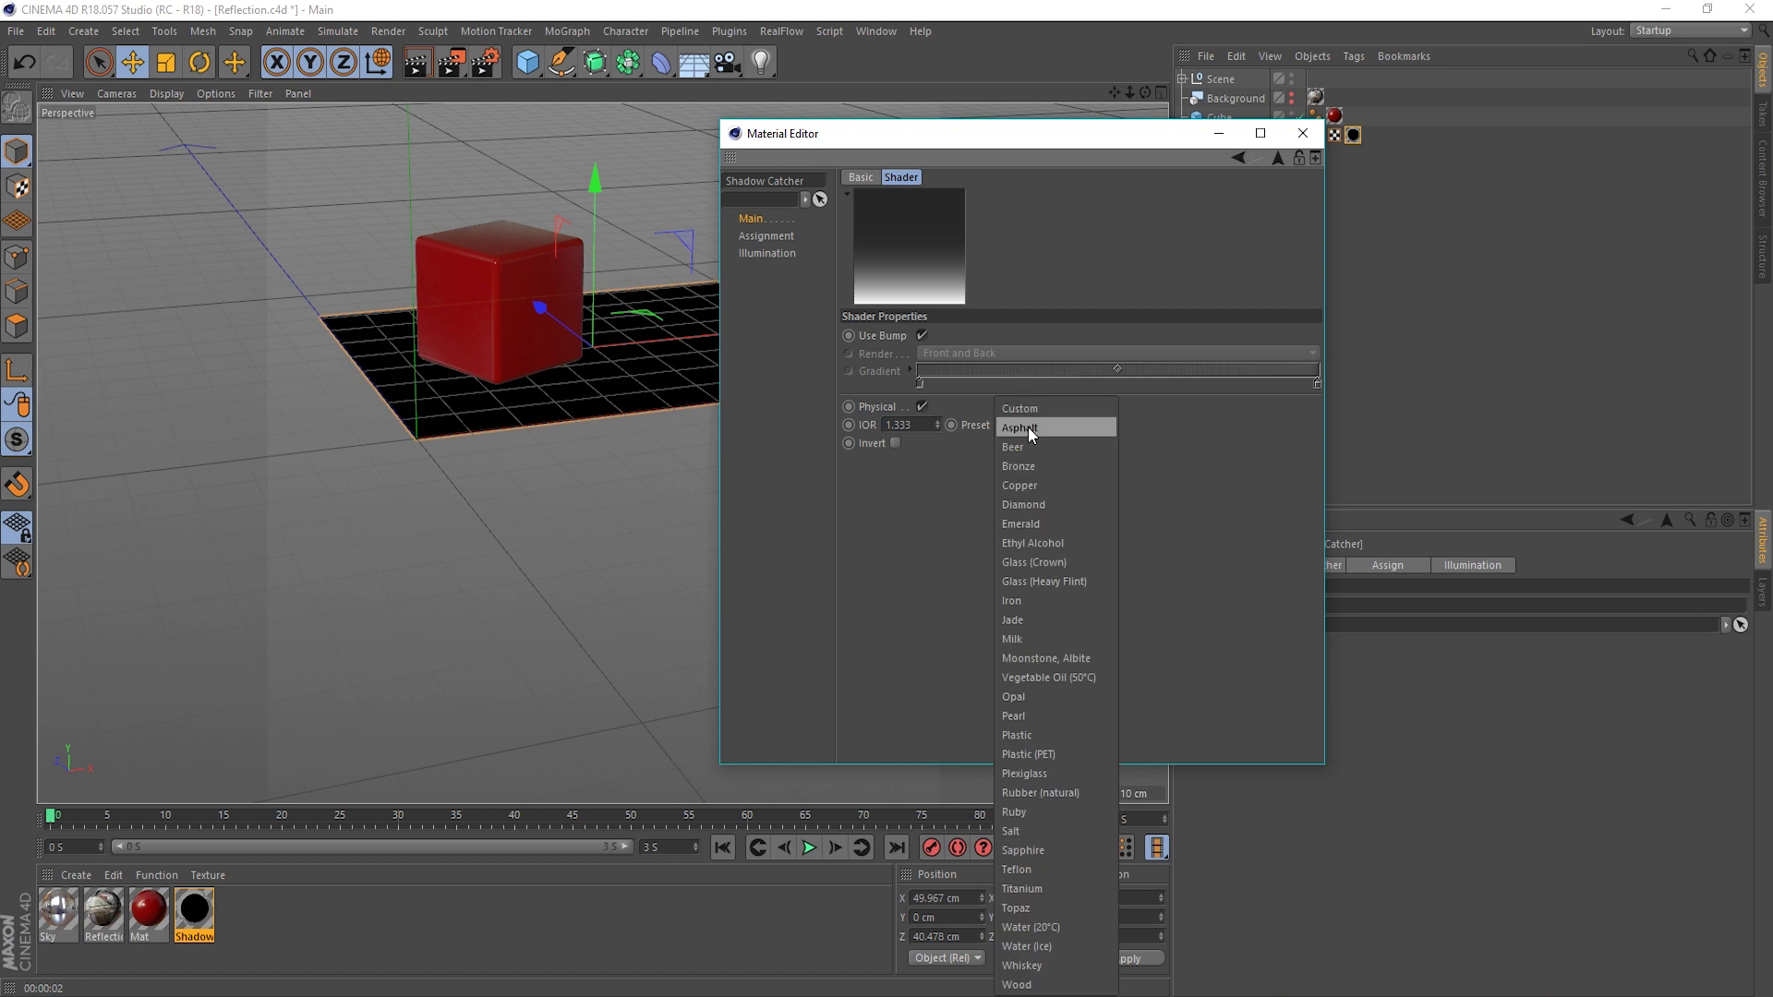
click(1049, 561)
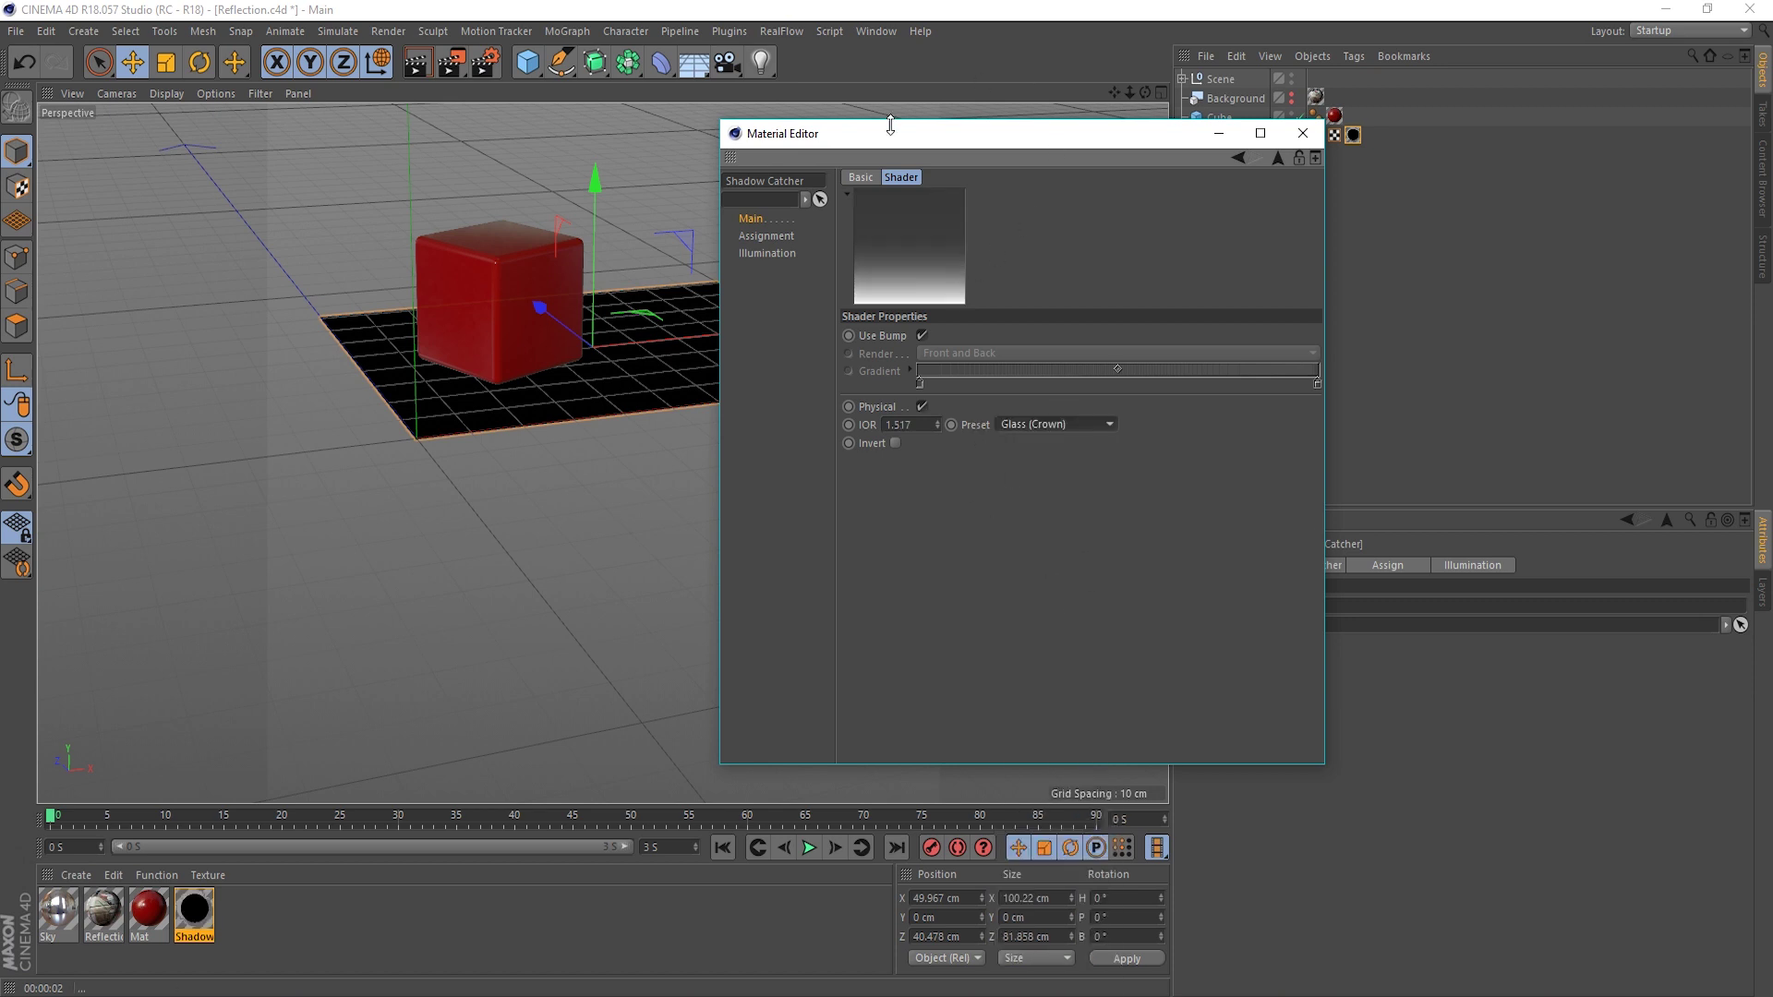
- Re-render the cube scene, overwrite Reflection.png with the new render, and close the preview
click(1303, 133)
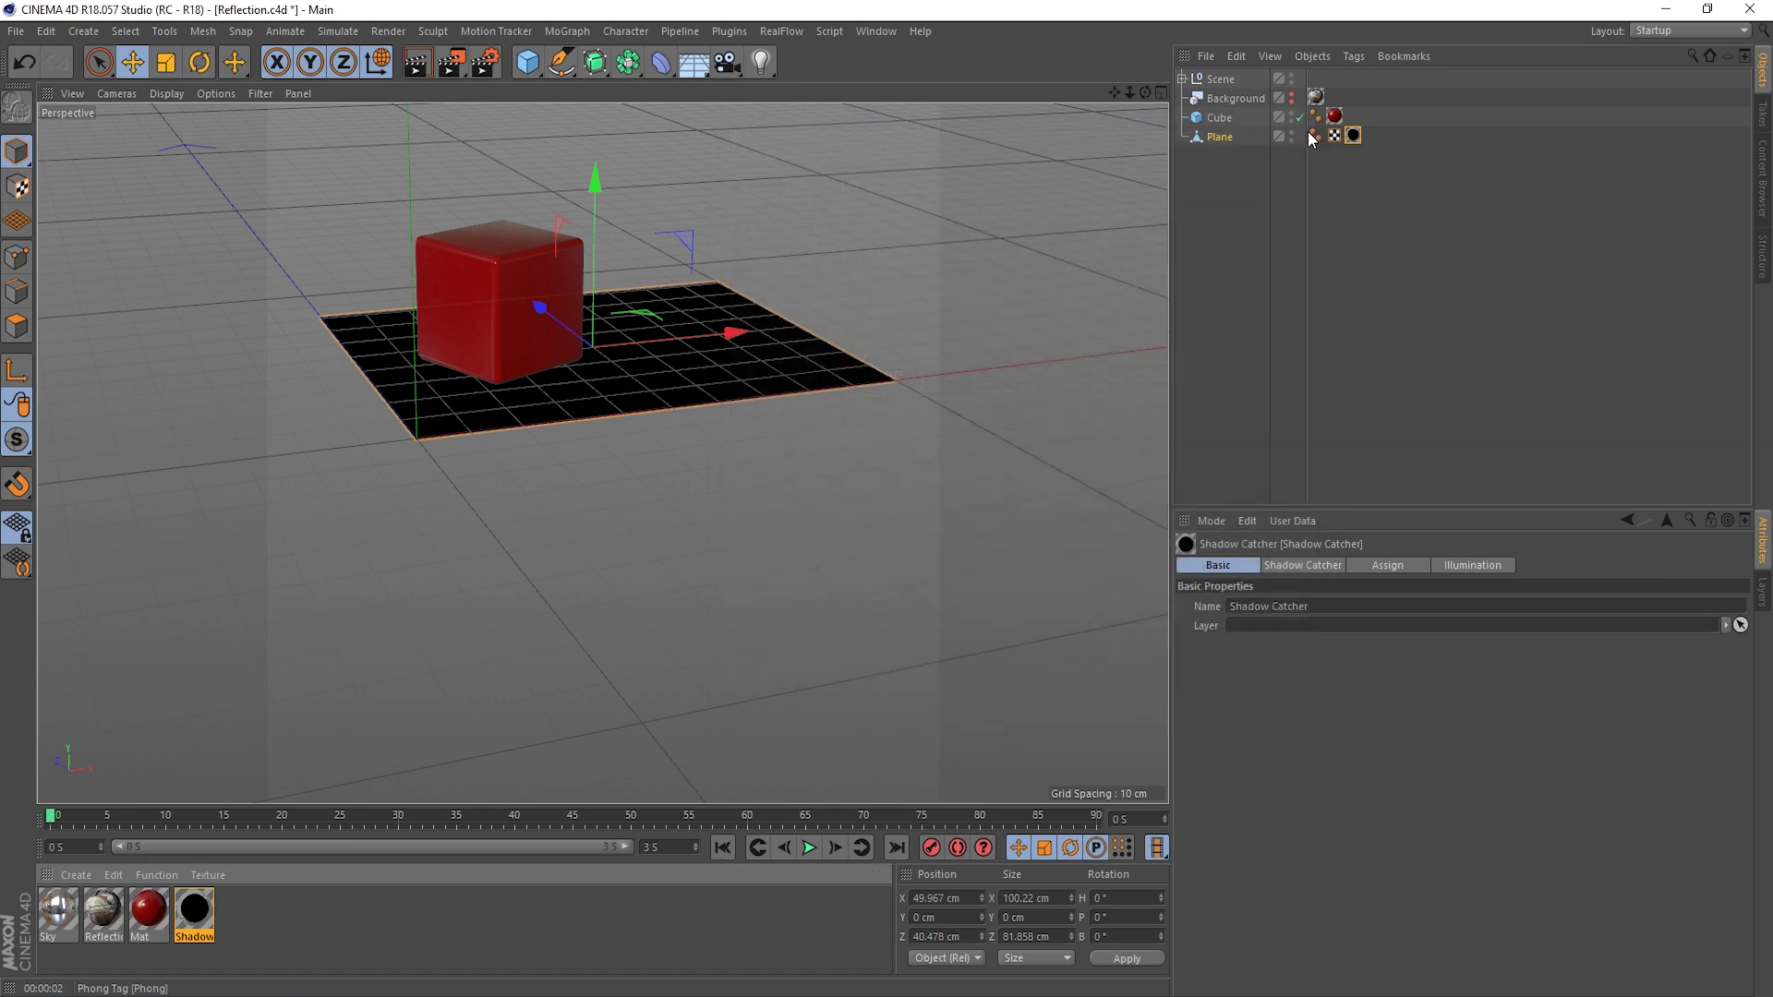
click(452, 62)
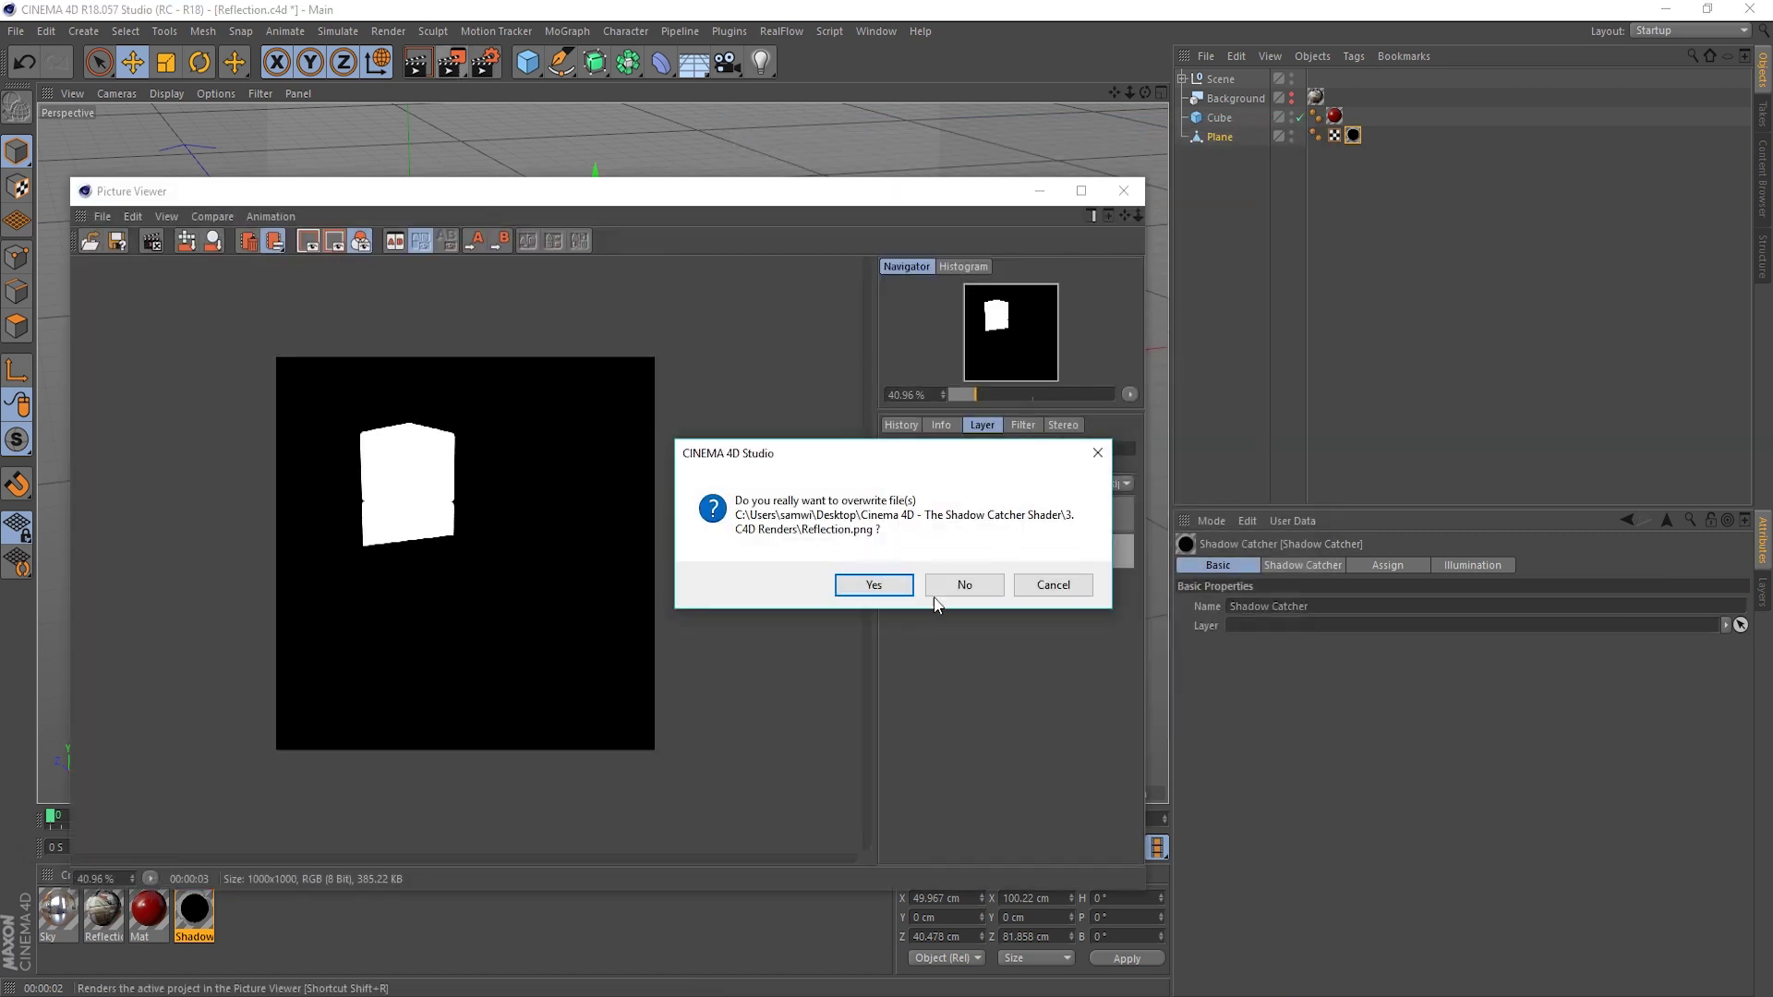
click(890, 584)
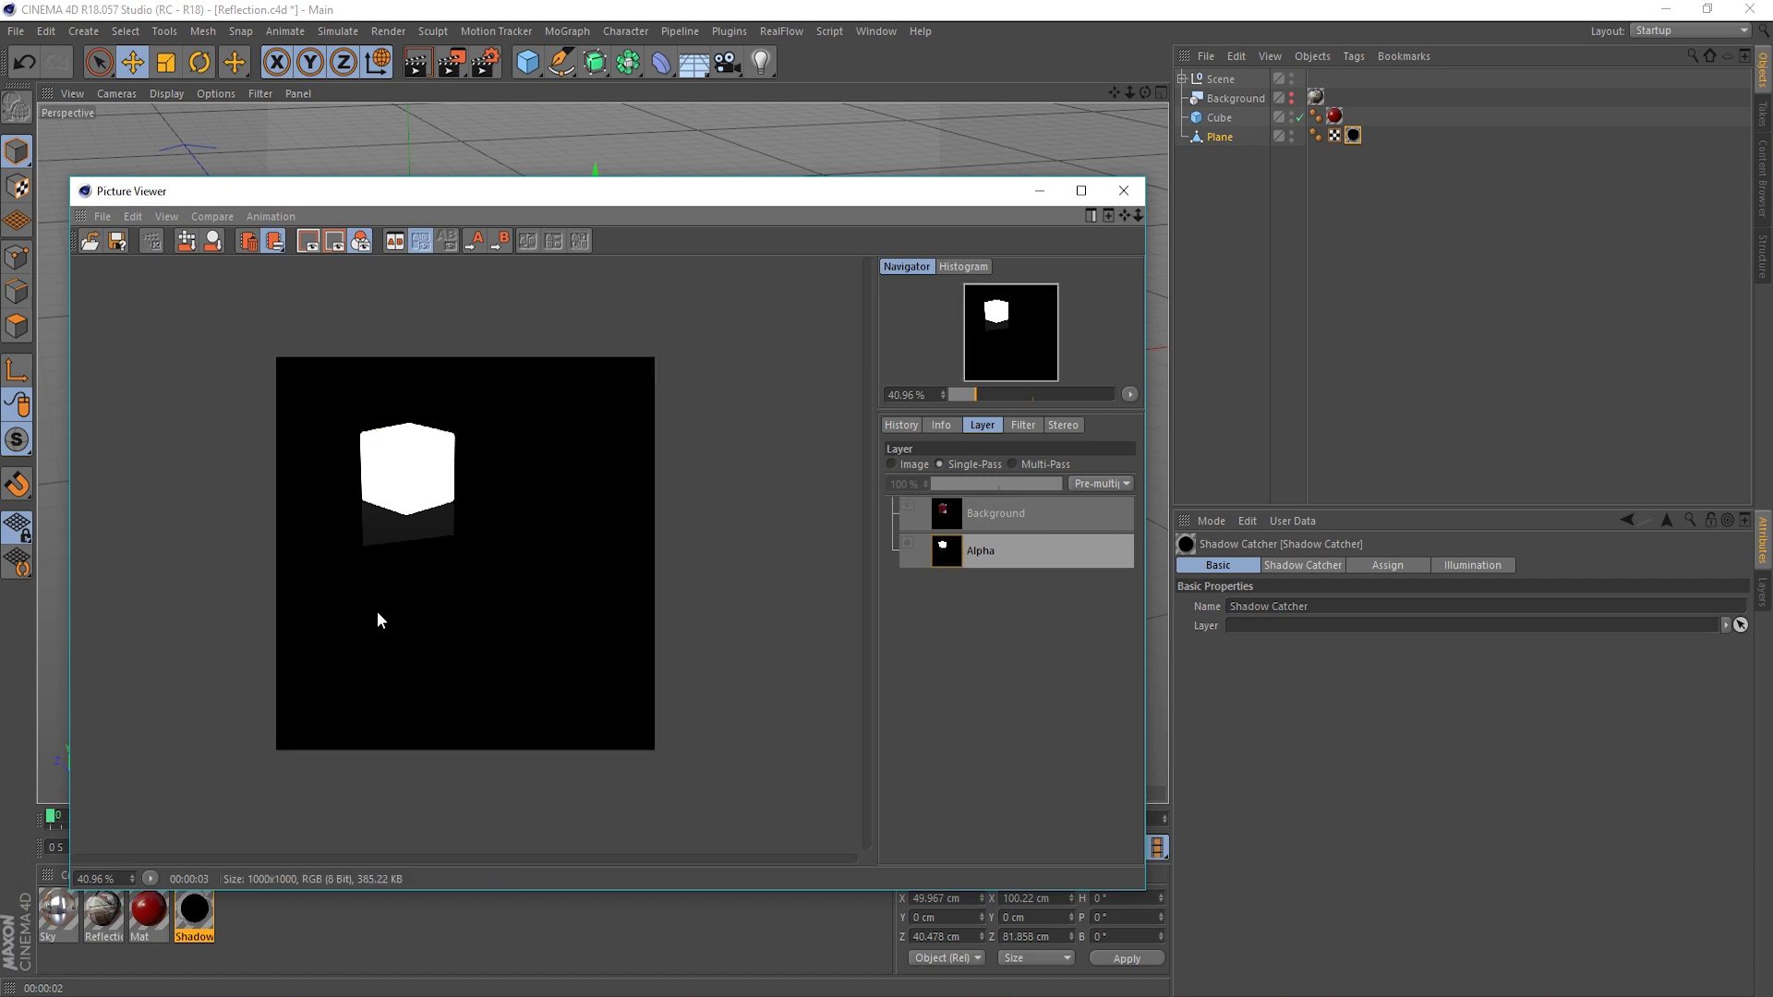
click(1123, 191)
- Place Reflection.png on the glass-table photo in Photoshop as a Reflection layer
key(alt+Tab)
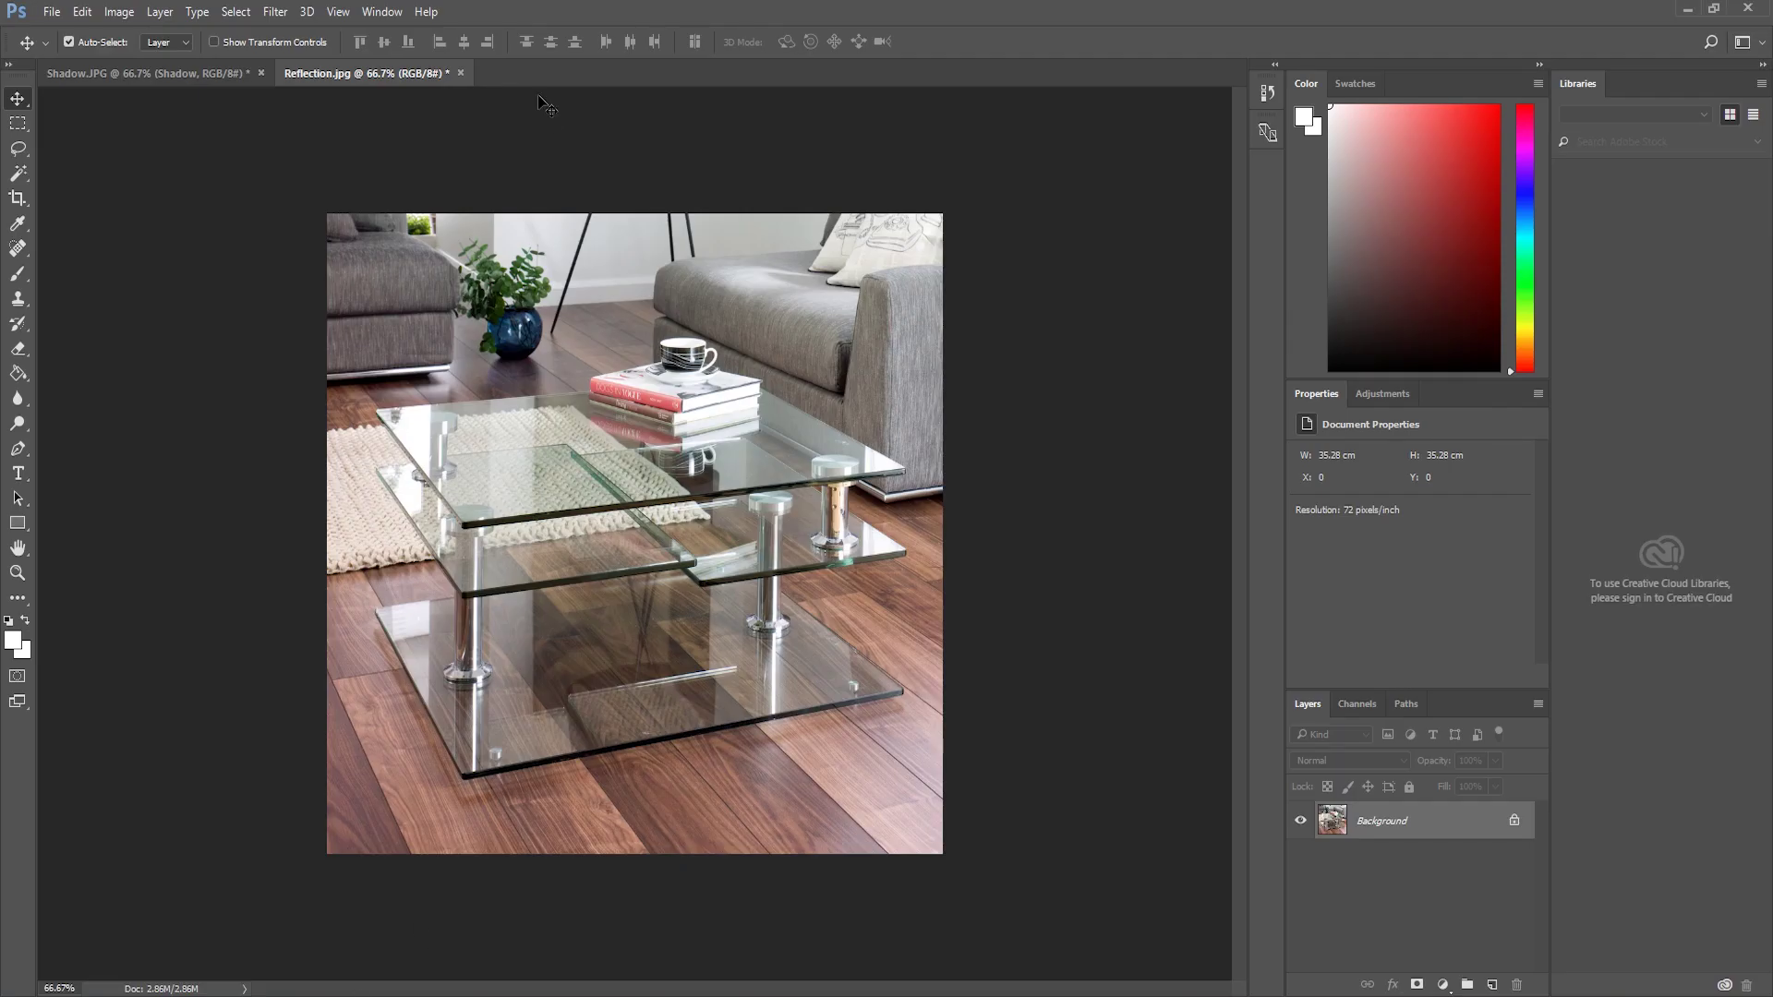
drag(645, 322, 672, 440)
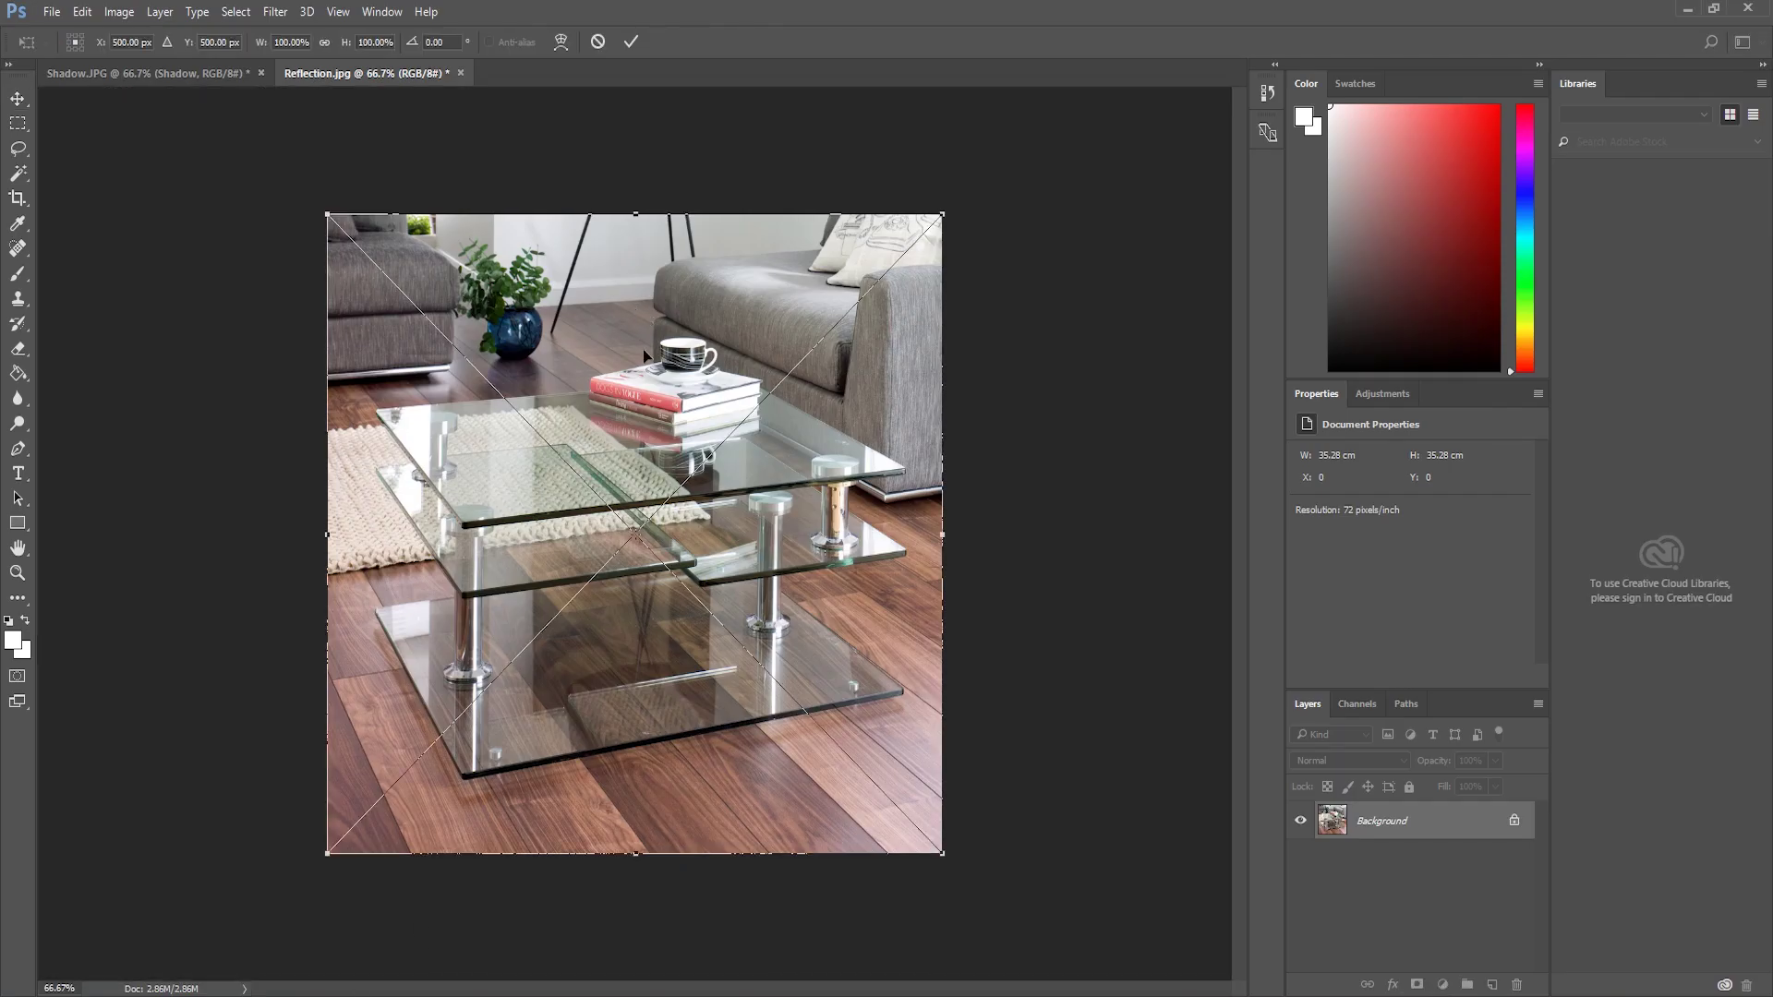
key(Return)
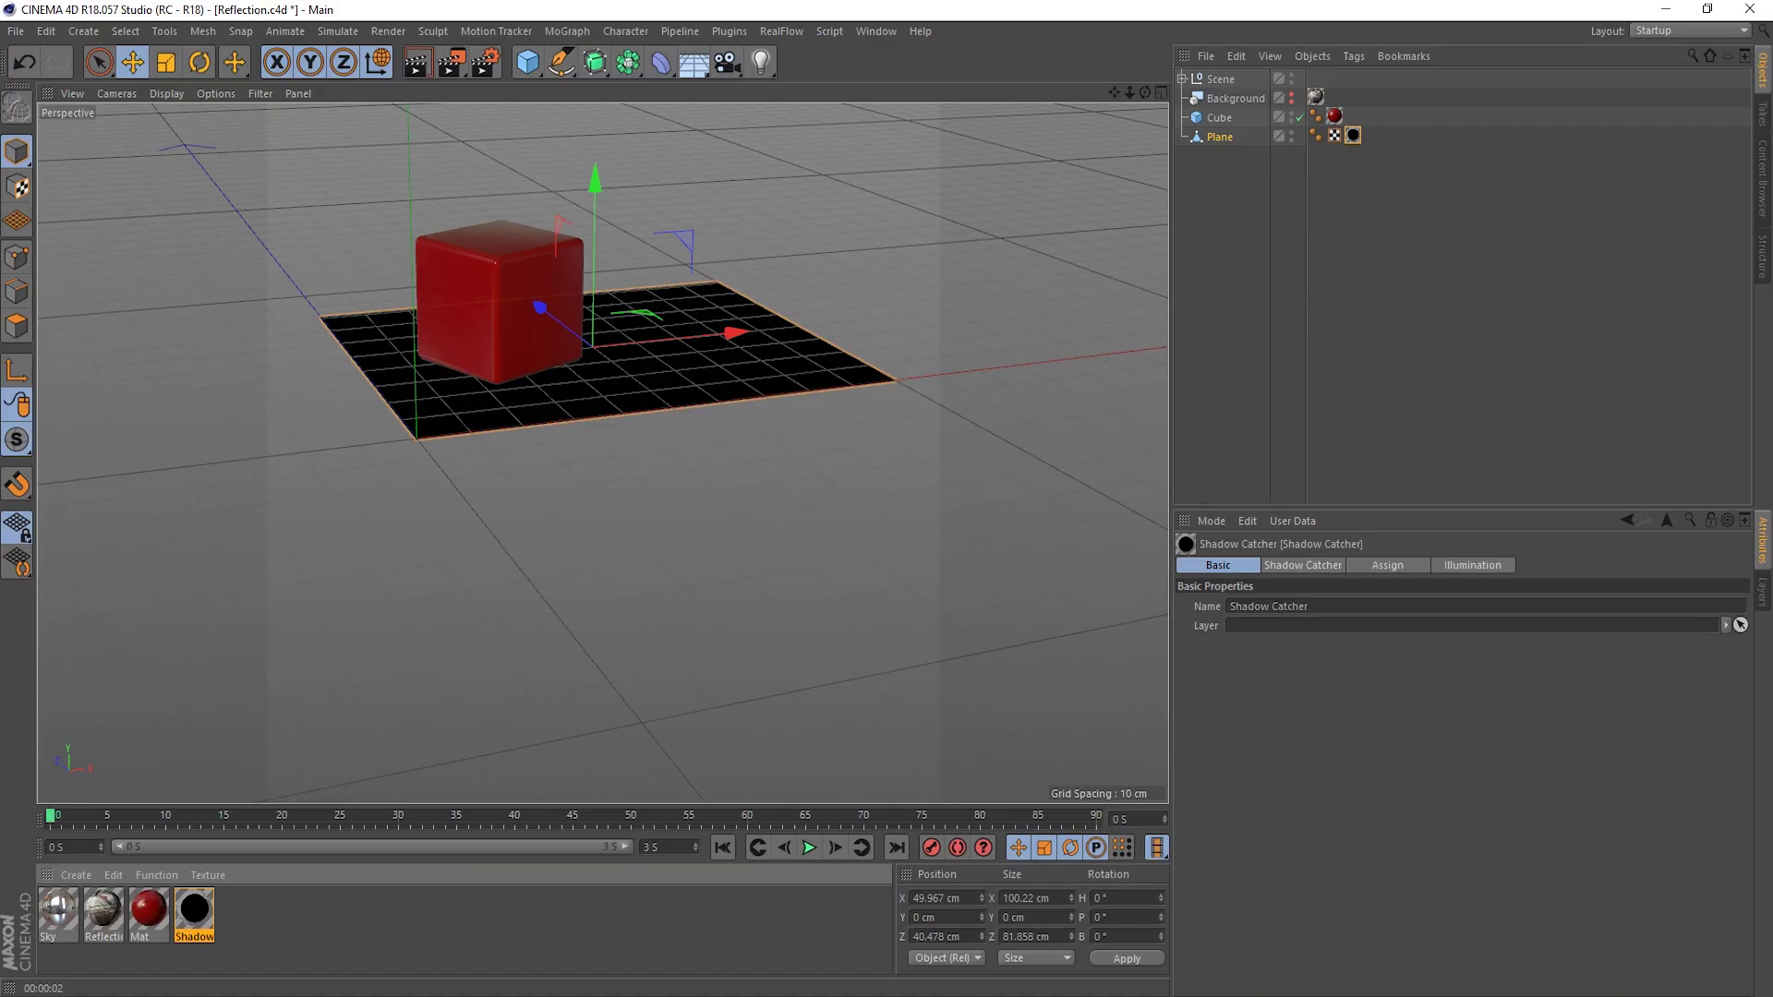
- Raise the Shadow Catcher reflection strength from 50% to 100% and re-render, overwriting Reflection.png
double_click(201, 921)
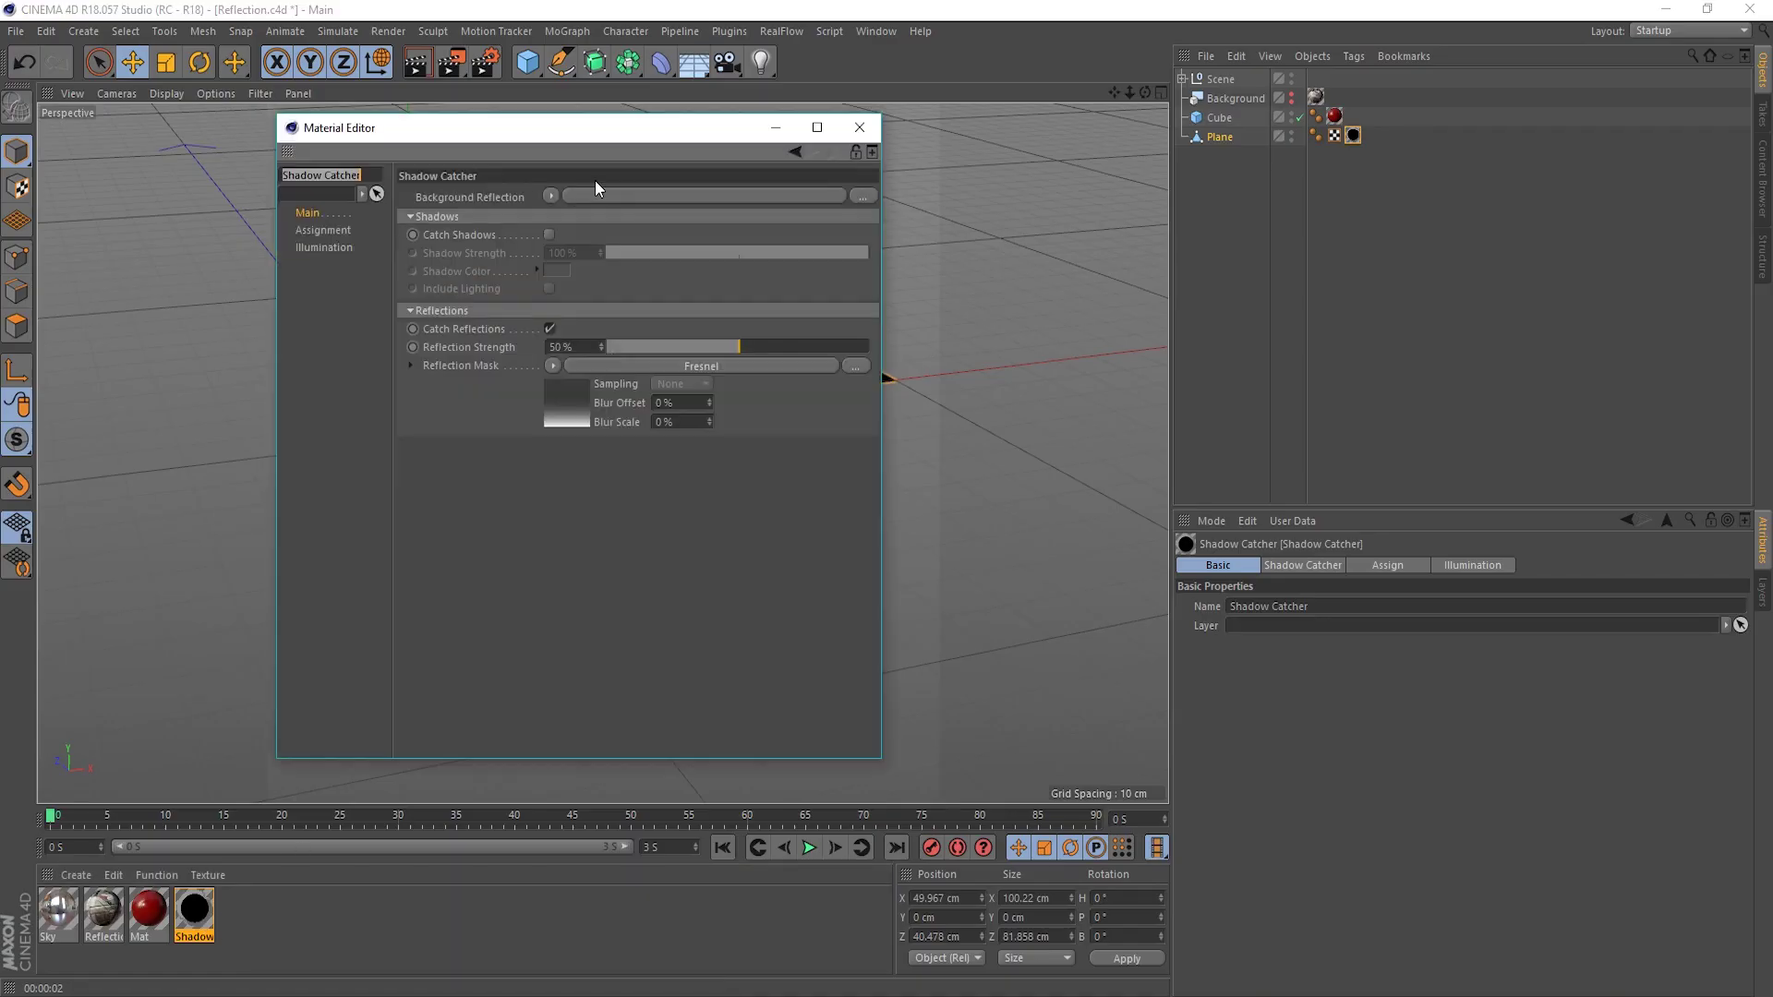
drag(606, 124, 1025, 175)
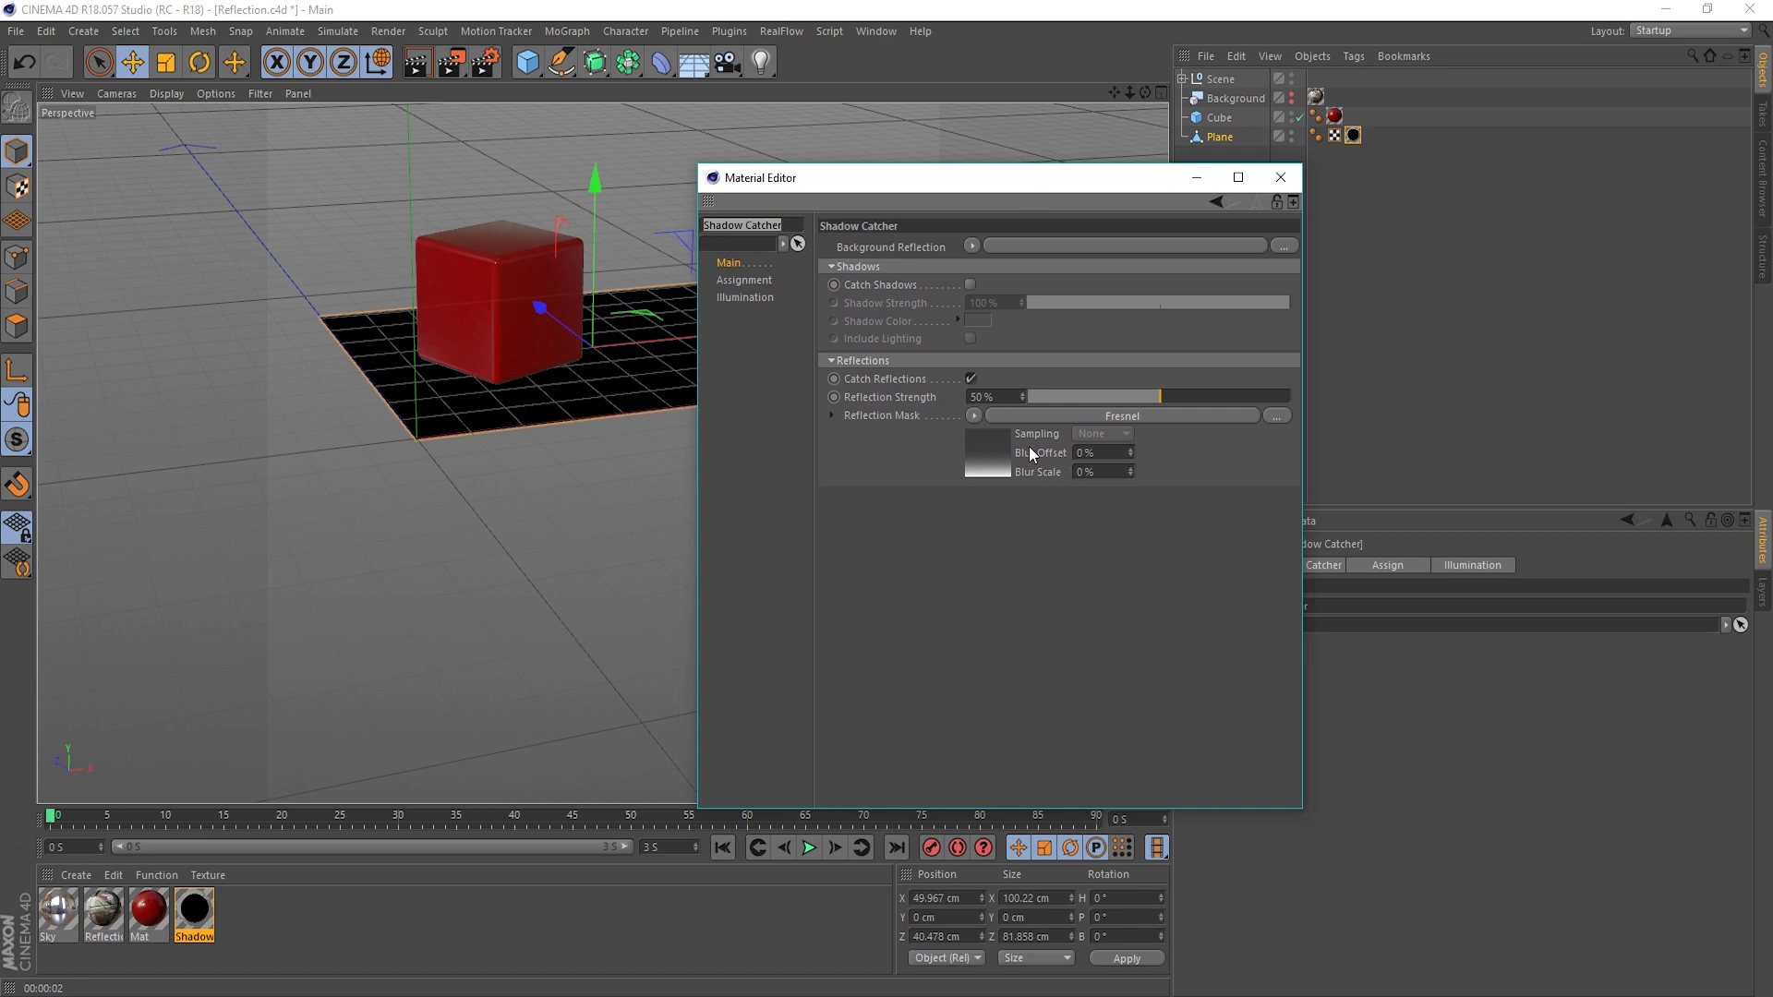
drag(1073, 396, 1293, 395)
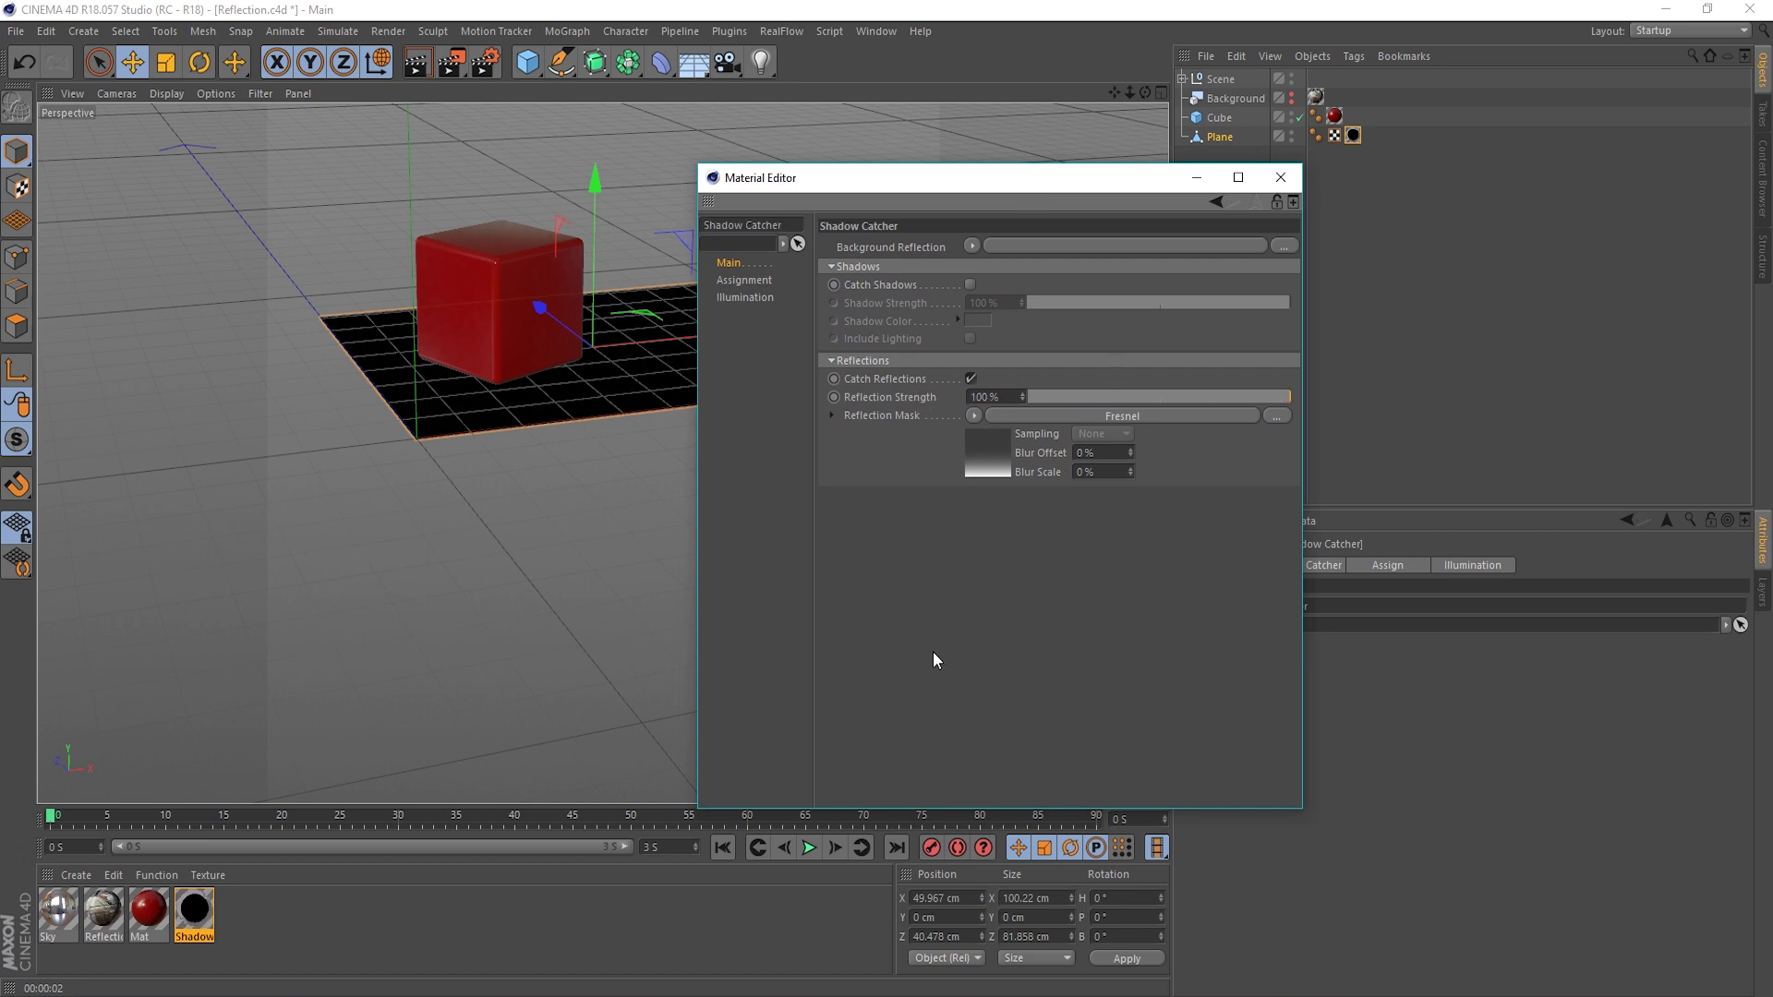
click(451, 61)
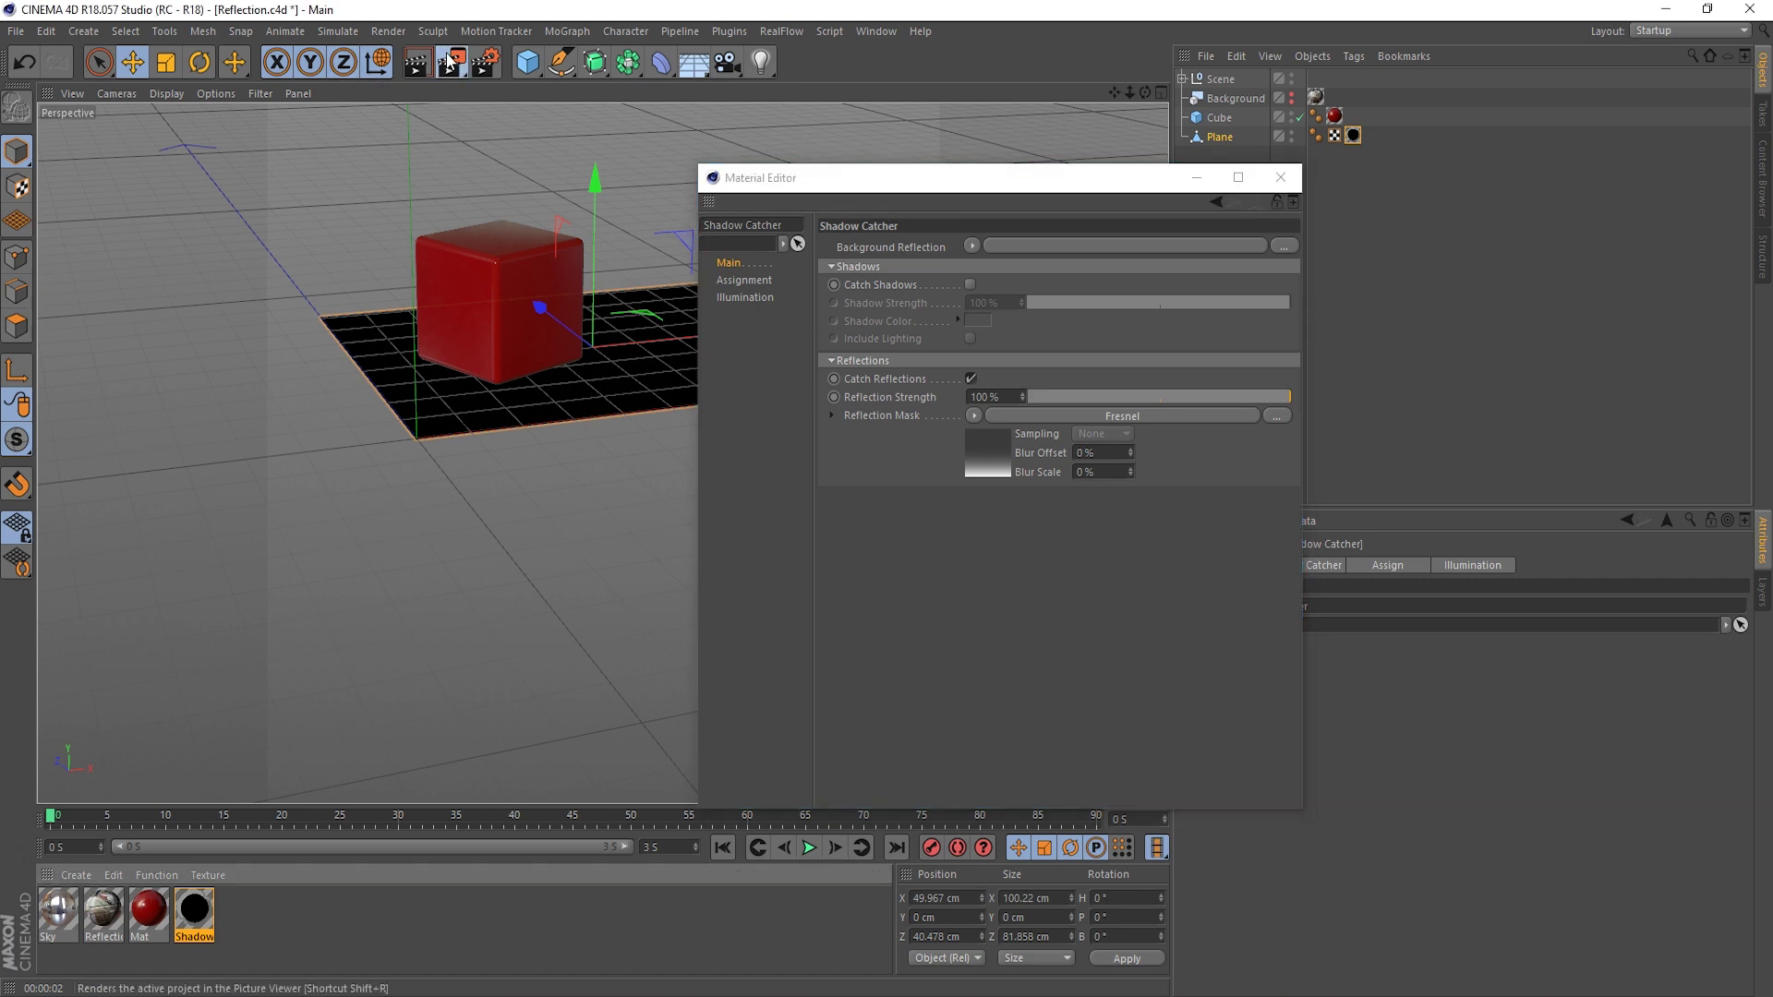
click(852, 593)
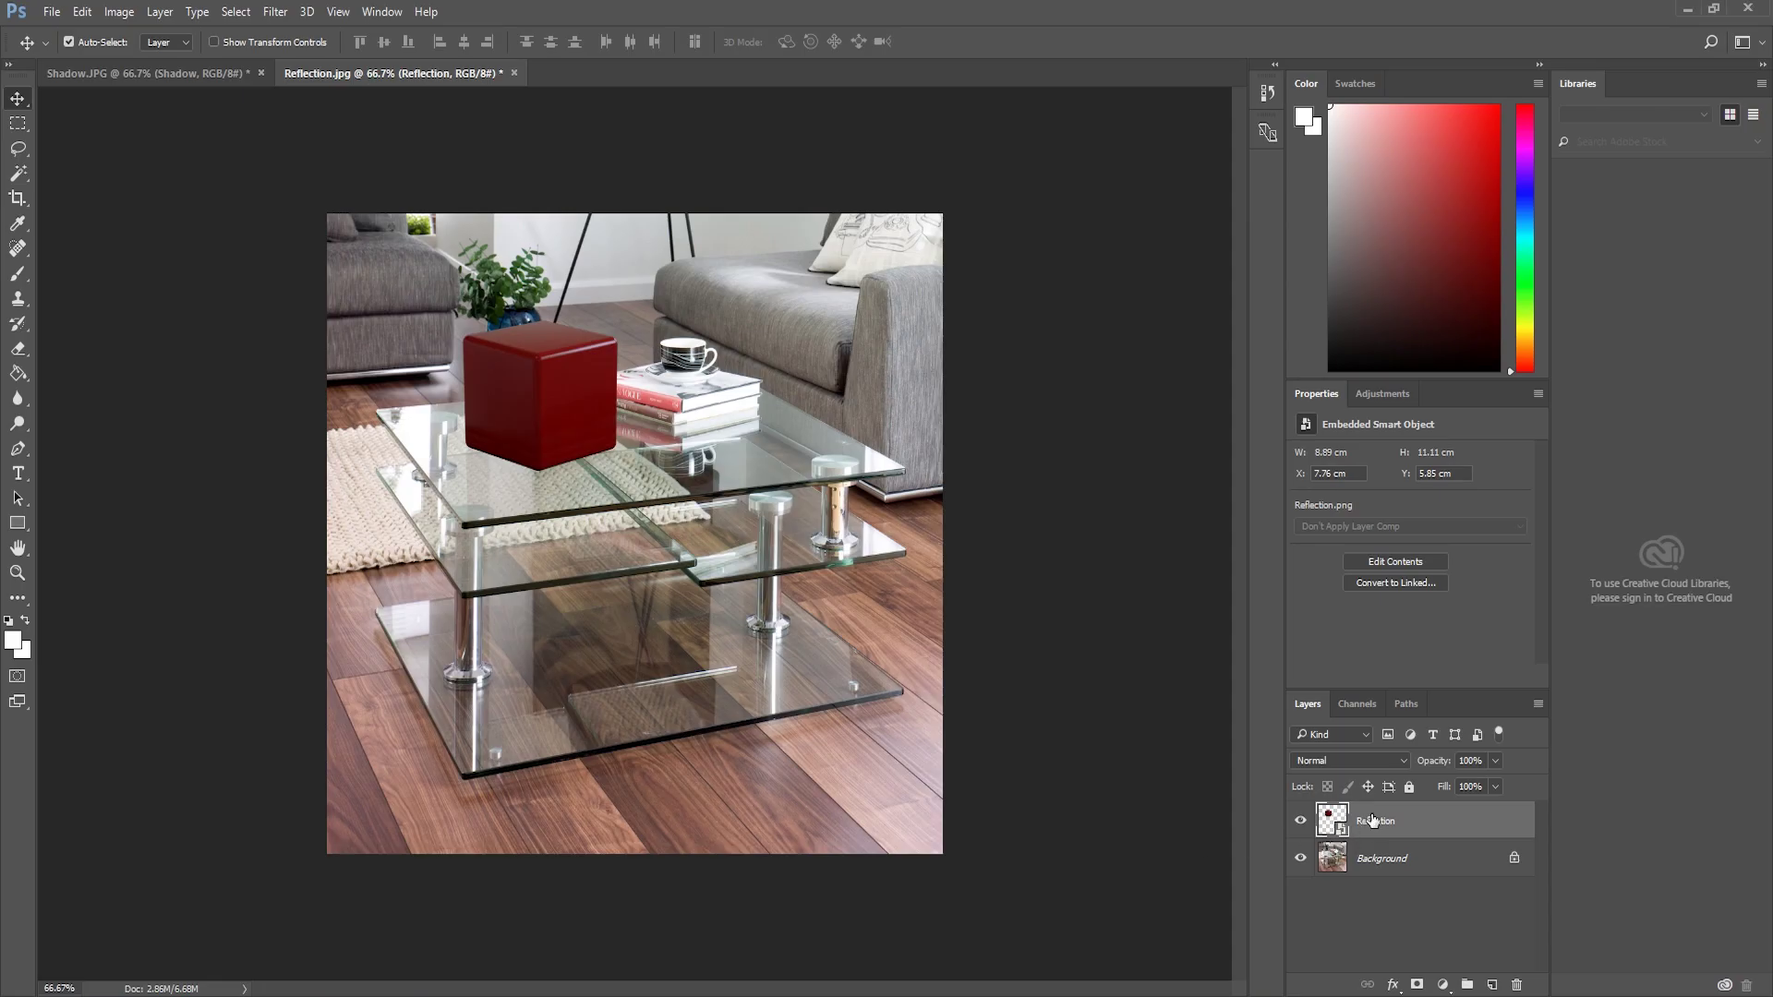
- Delete the old Reflection layer and place the 100%-strength Reflection.png render on the photo
key(Delete)
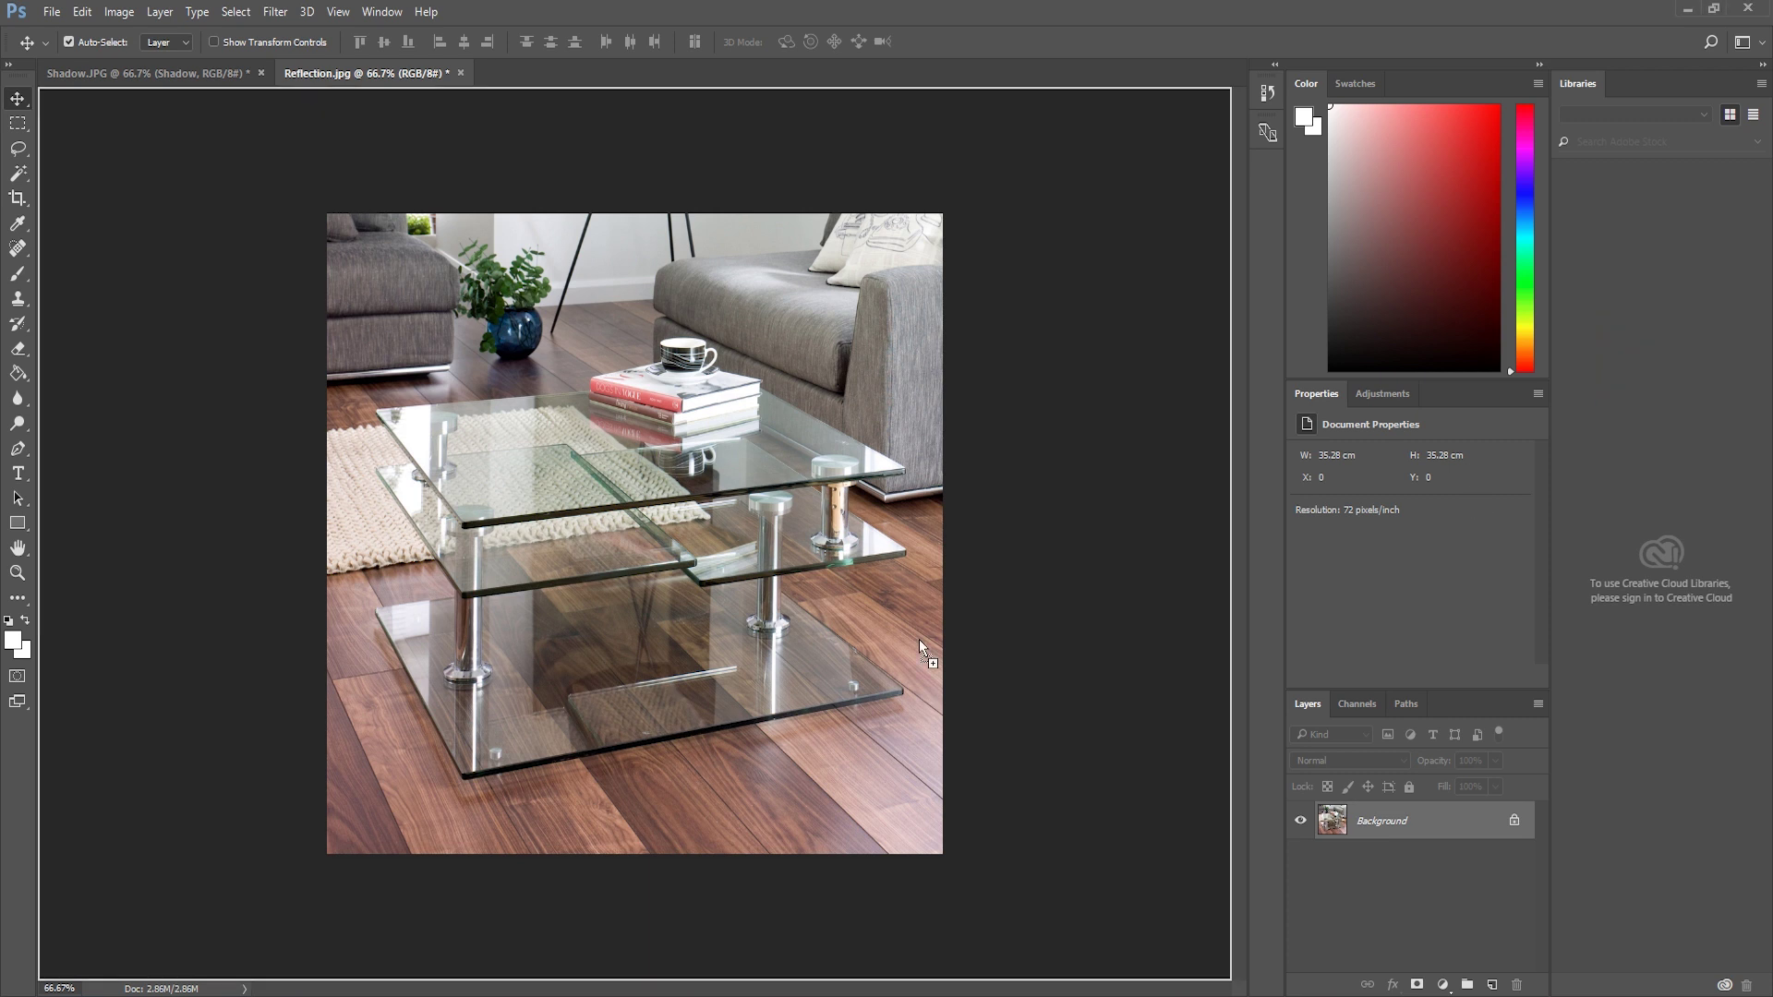
drag(918, 639, 628, 536)
key(Return)
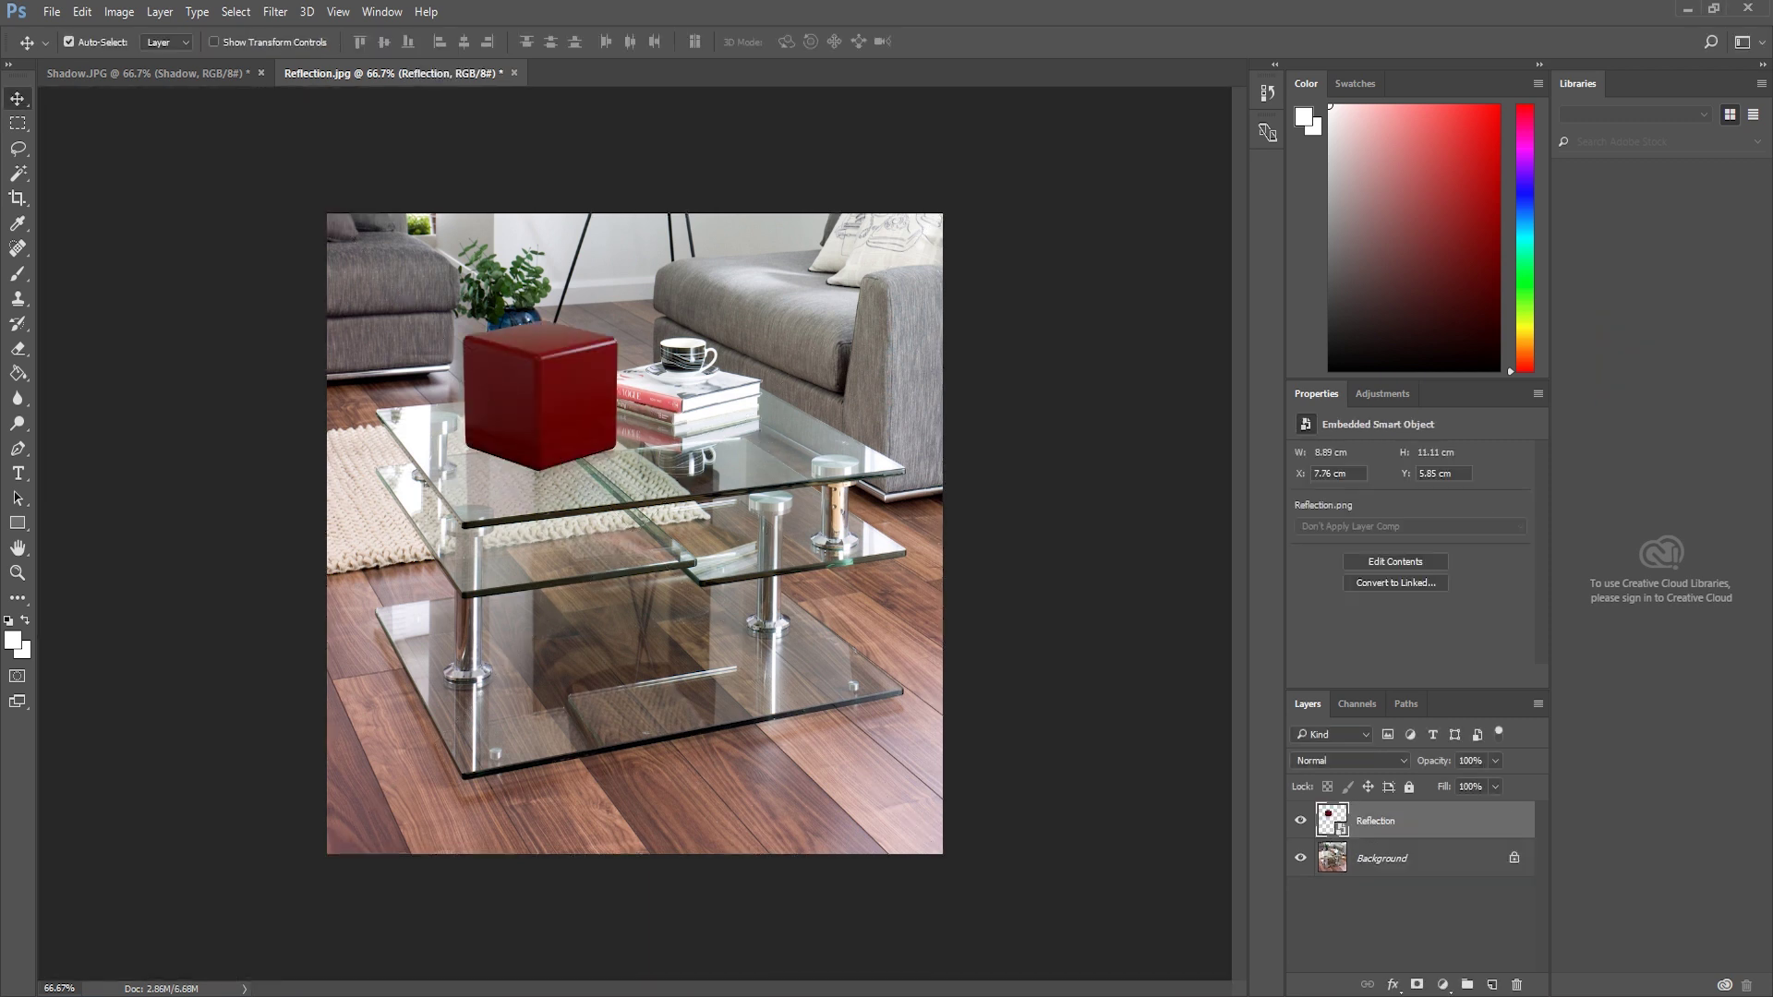
- Close the render preview and change the Fresnel mask's IOR from 1.517 to 5
click(1247, 916)
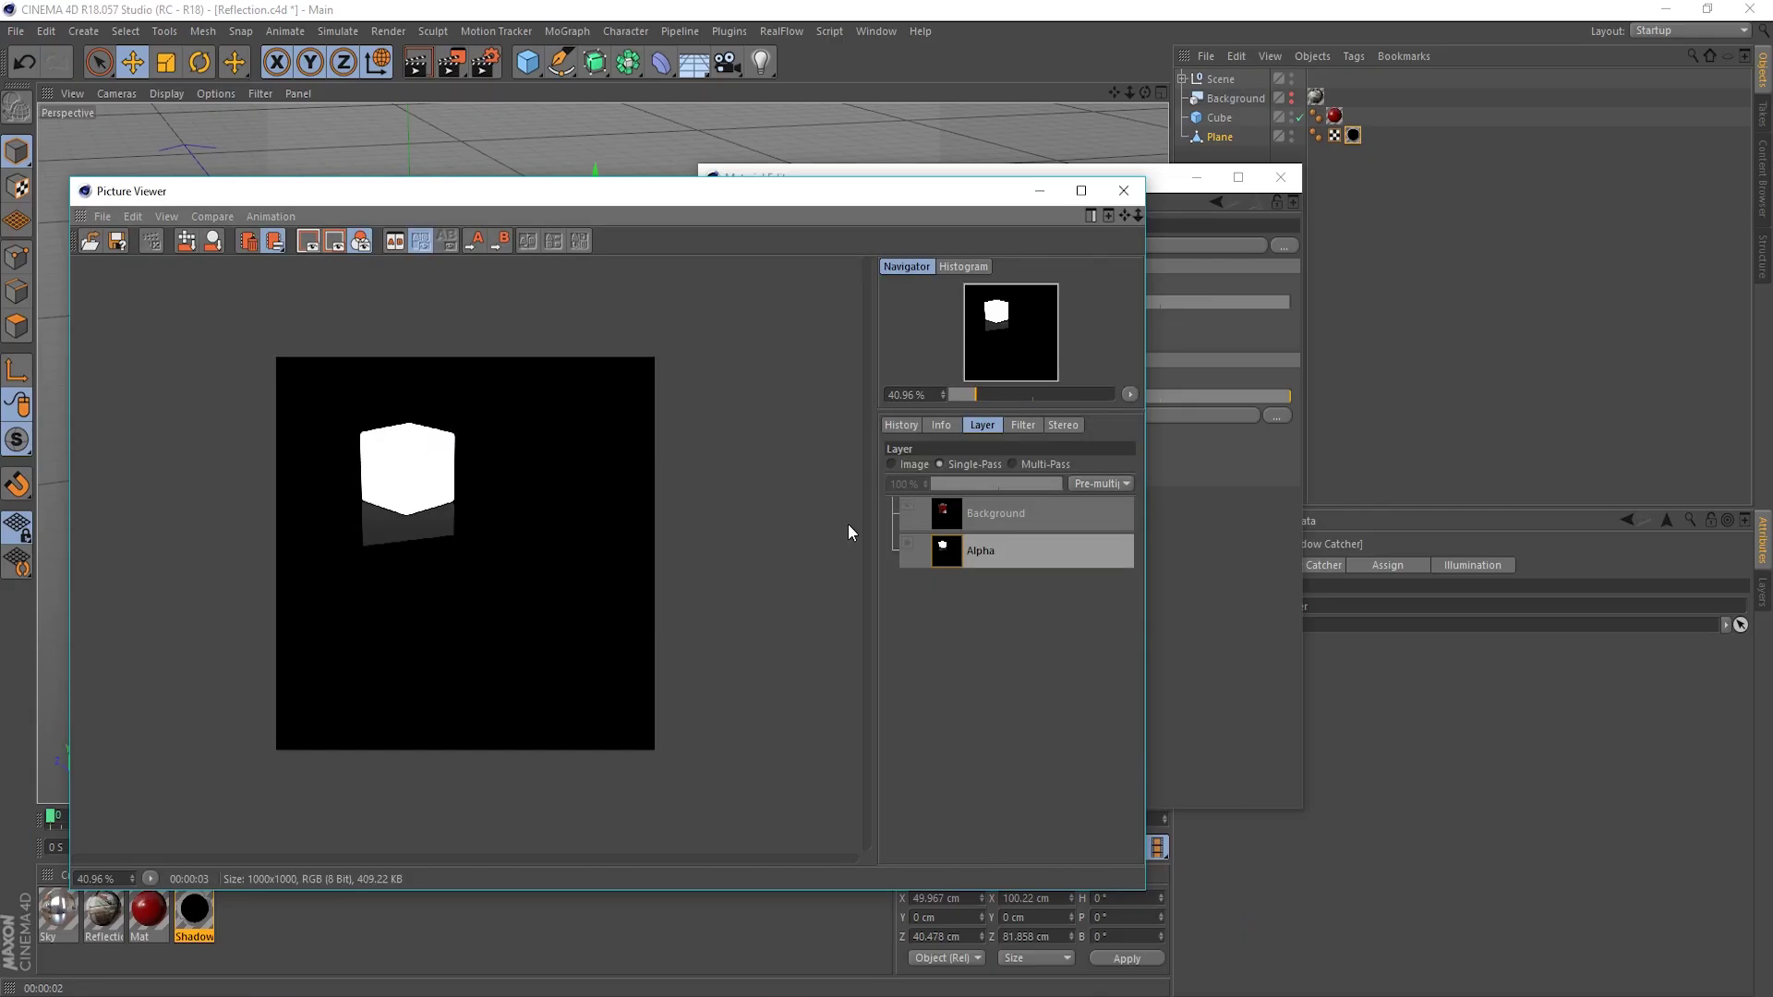
click(1124, 190)
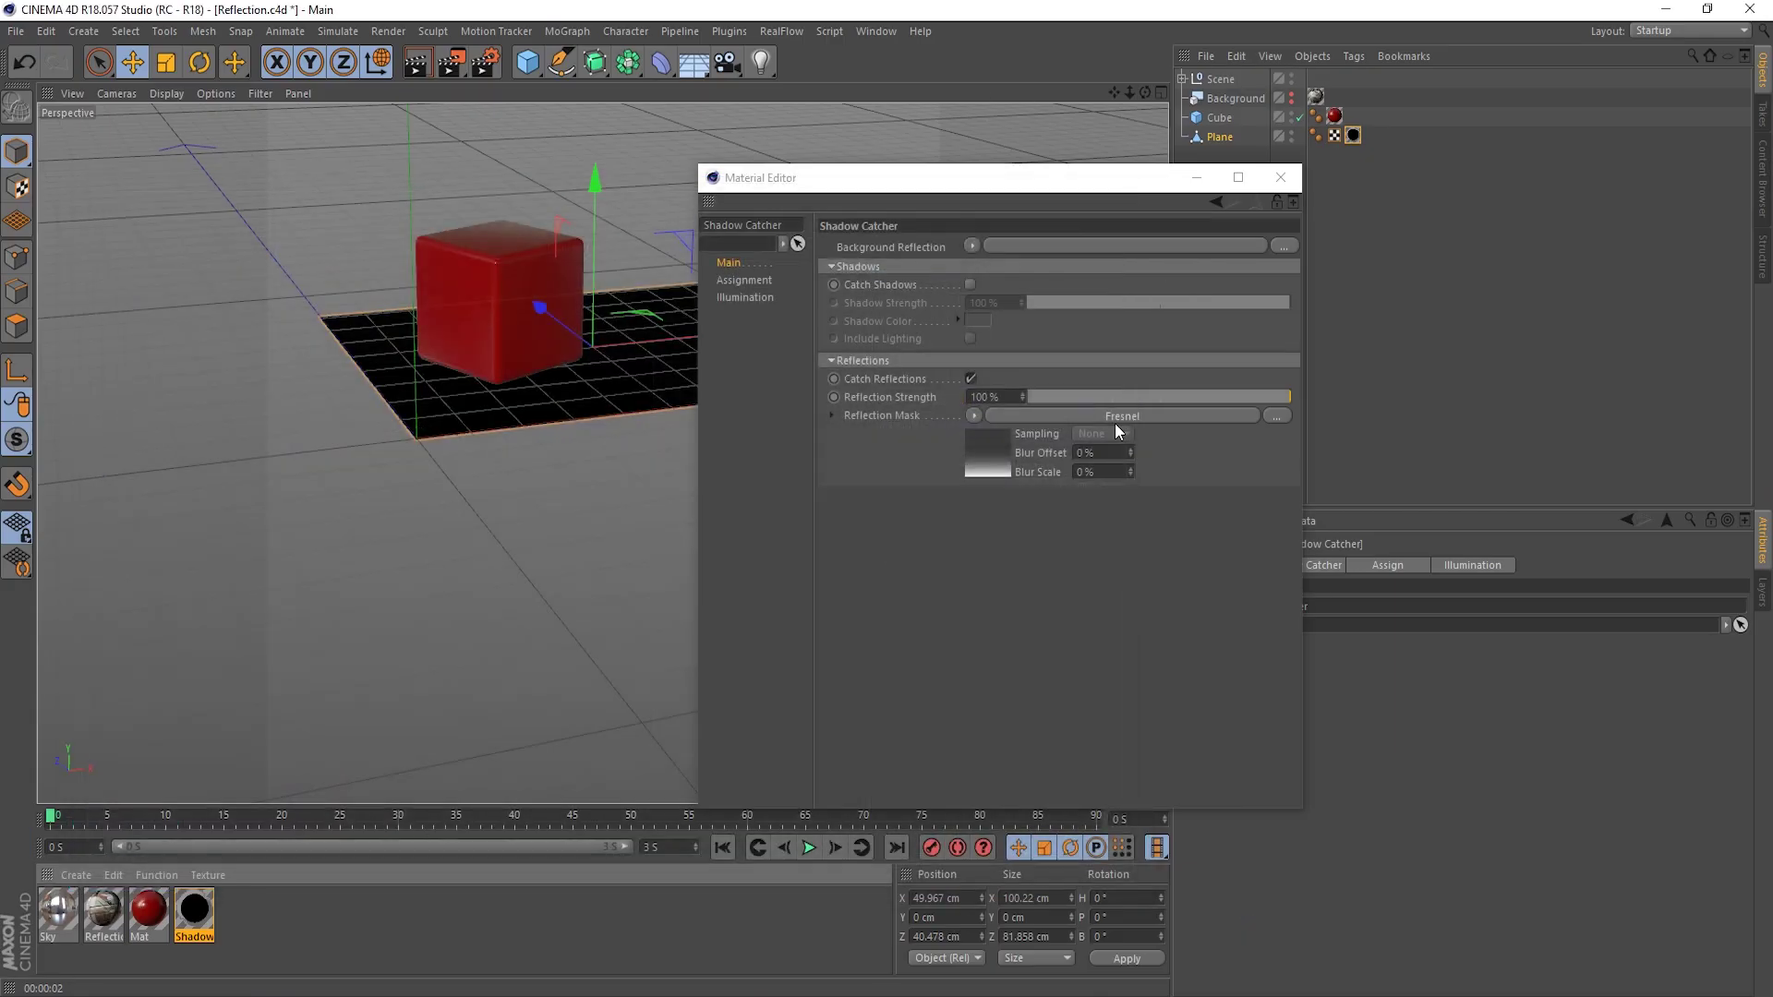
click(1042, 417)
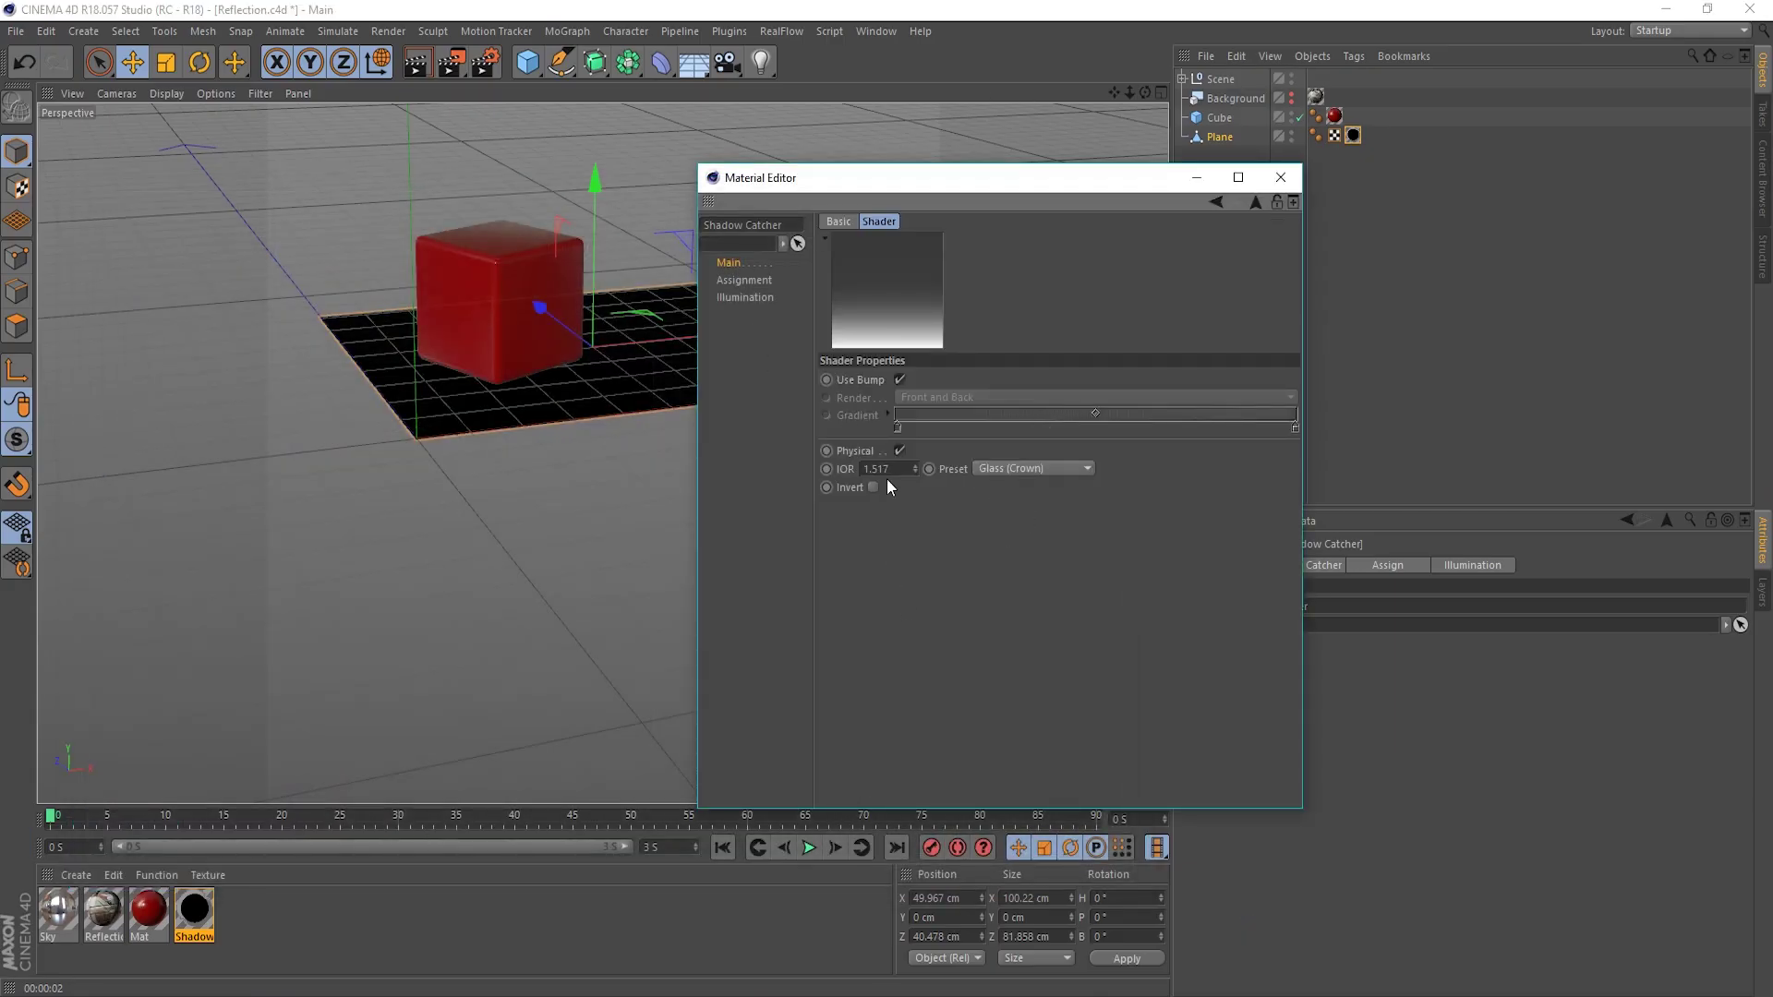
click(1012, 468)
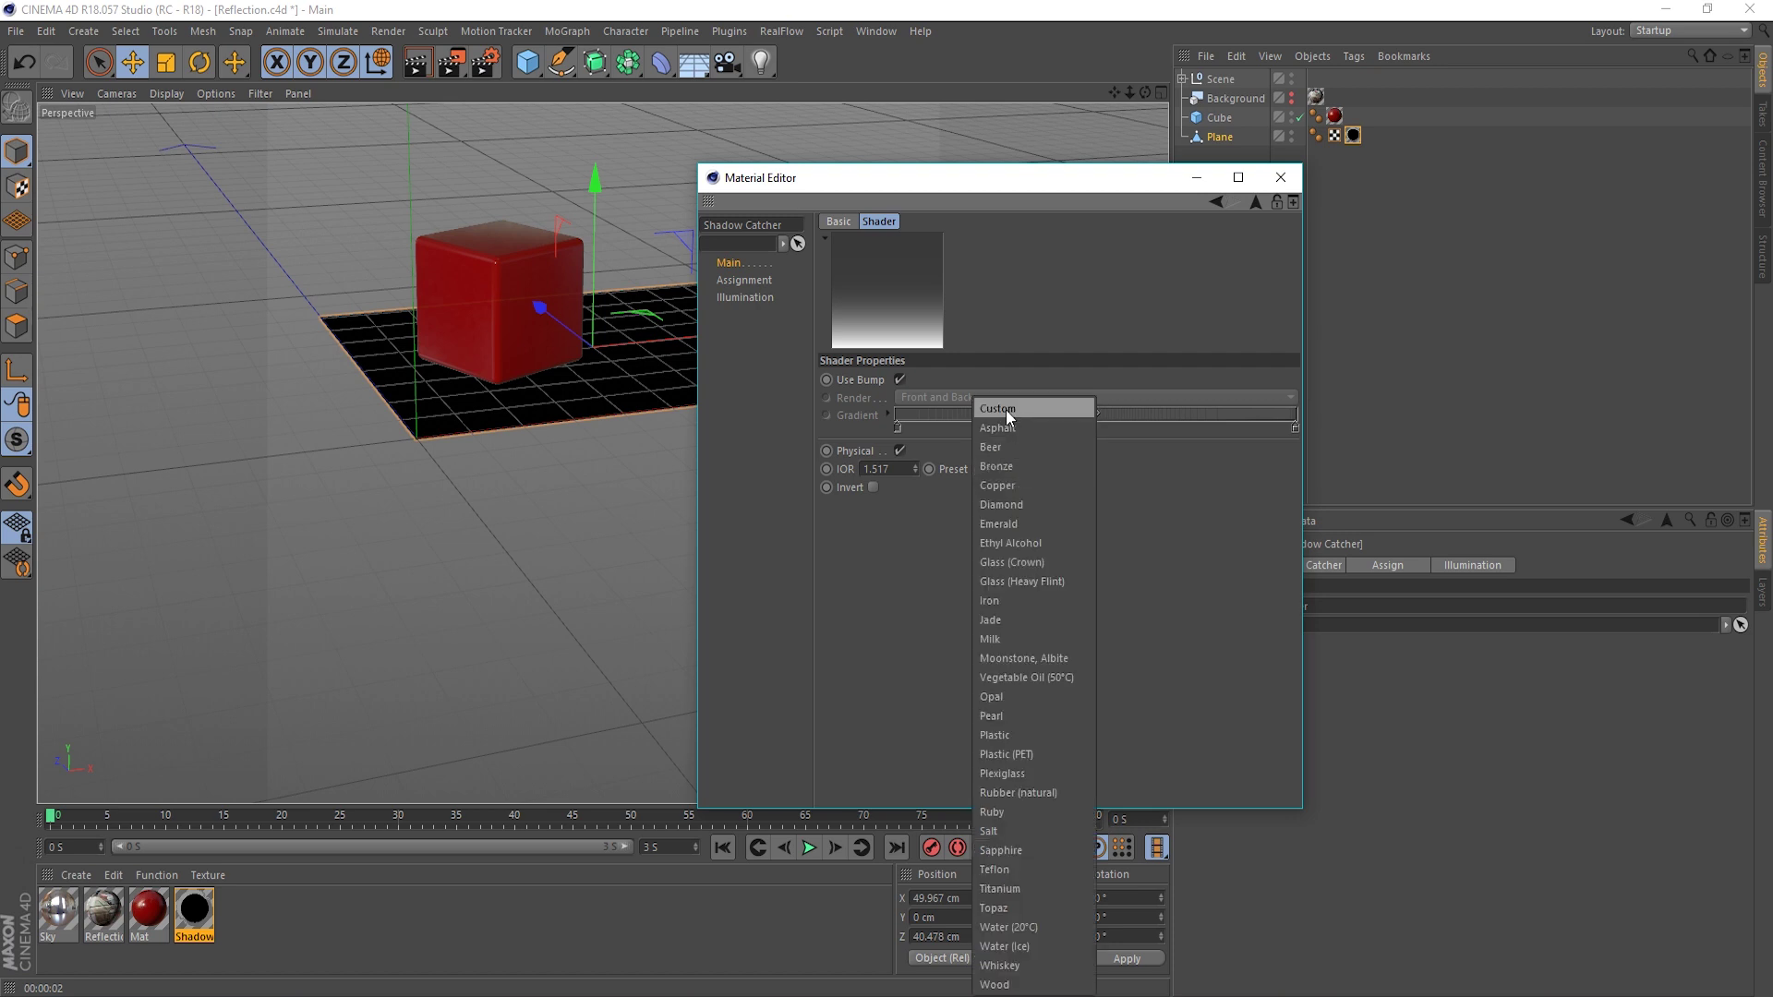
click(969, 370)
click(893, 471)
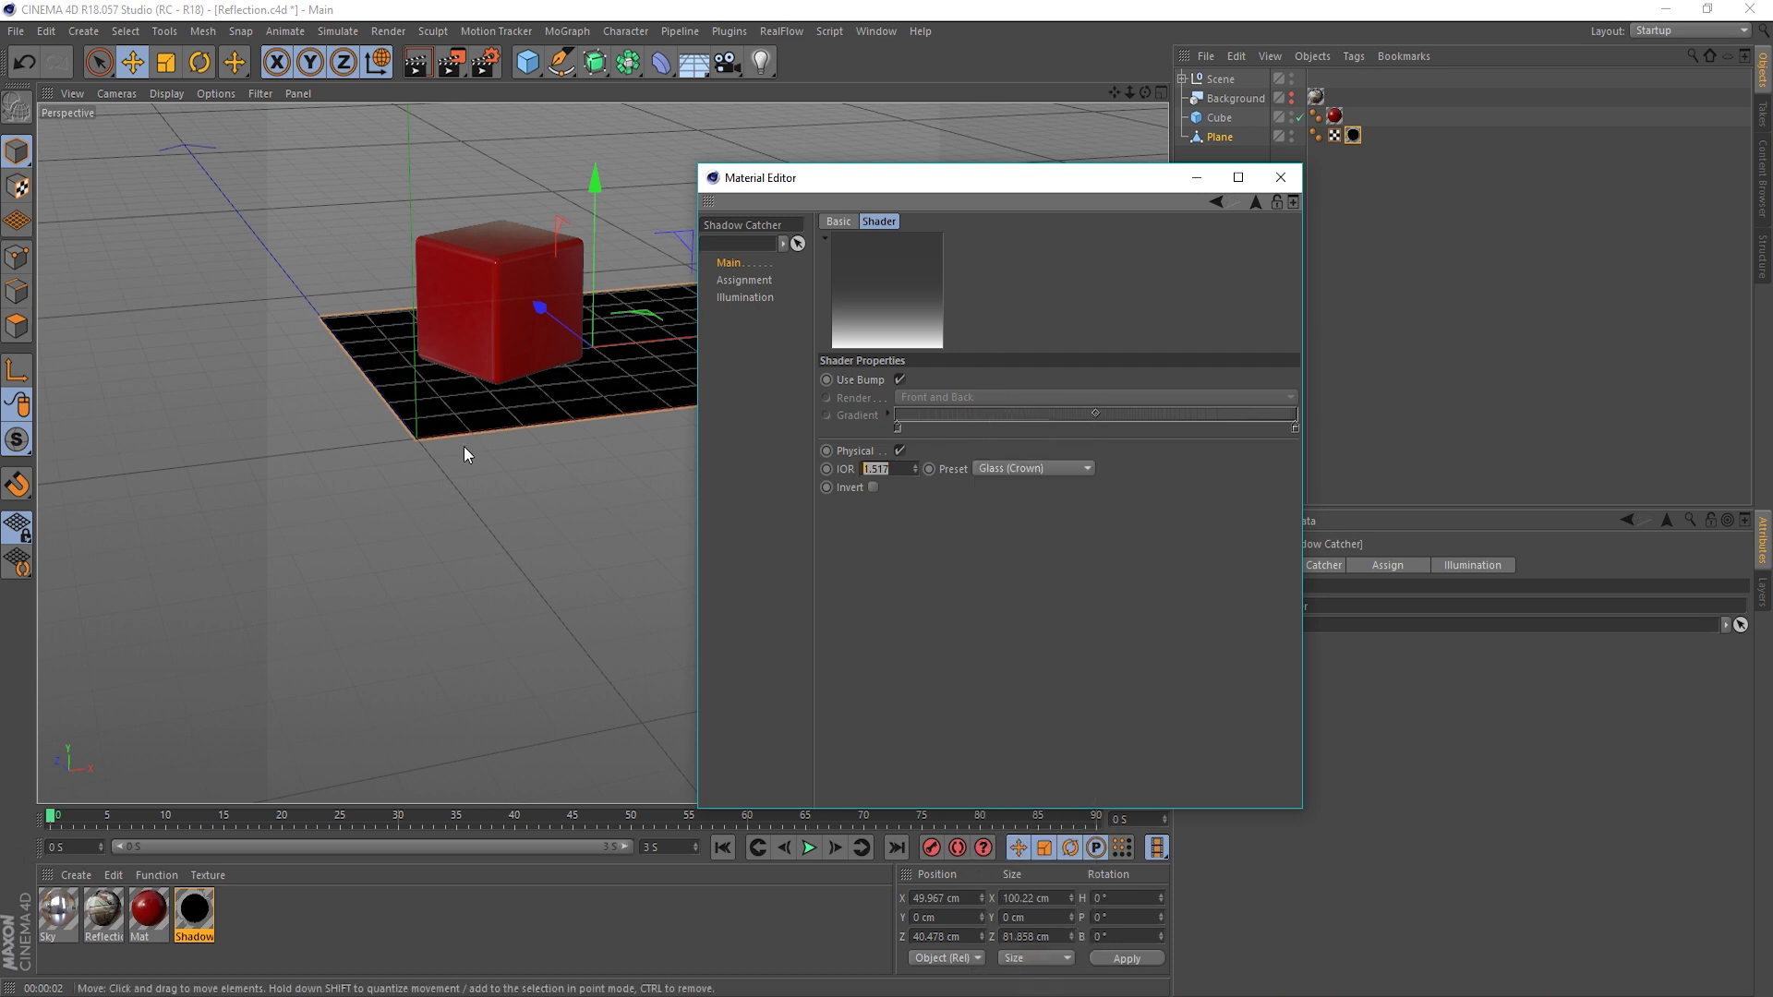
text(5)
key(Return)
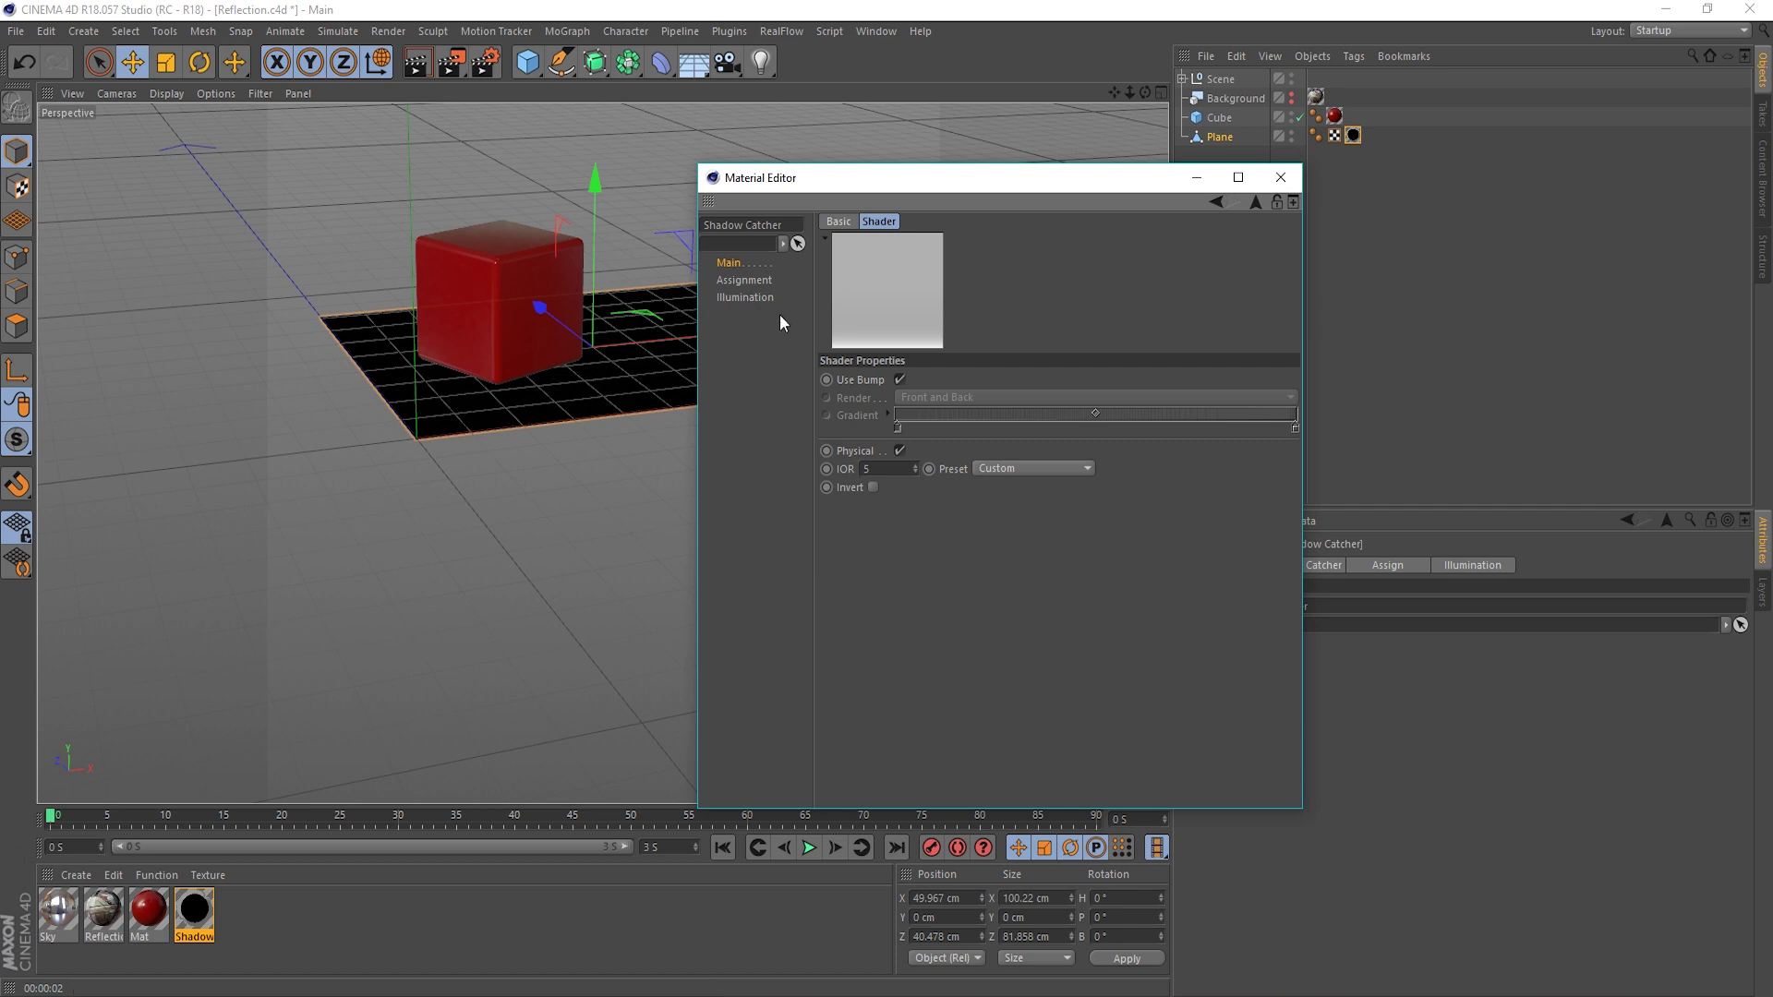
- Re-render the cube with the IOR 5 Fresnel mask, overwriting Reflection.png
click(1281, 180)
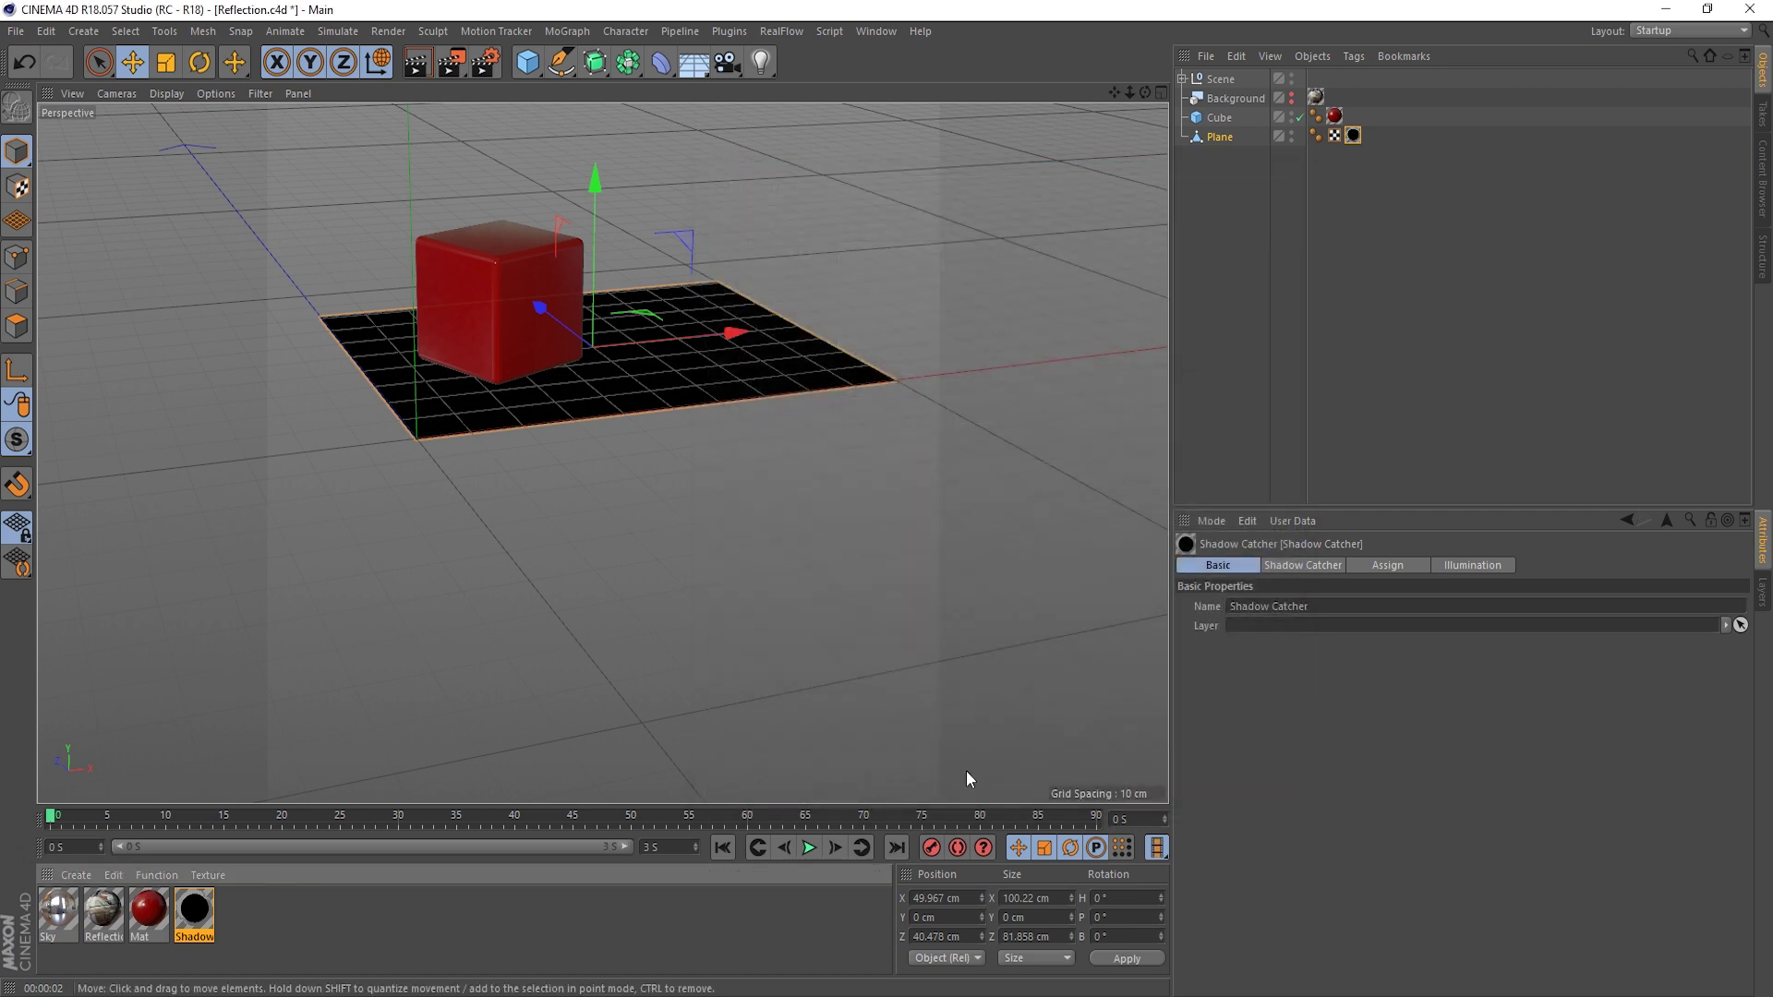
double_click(192, 914)
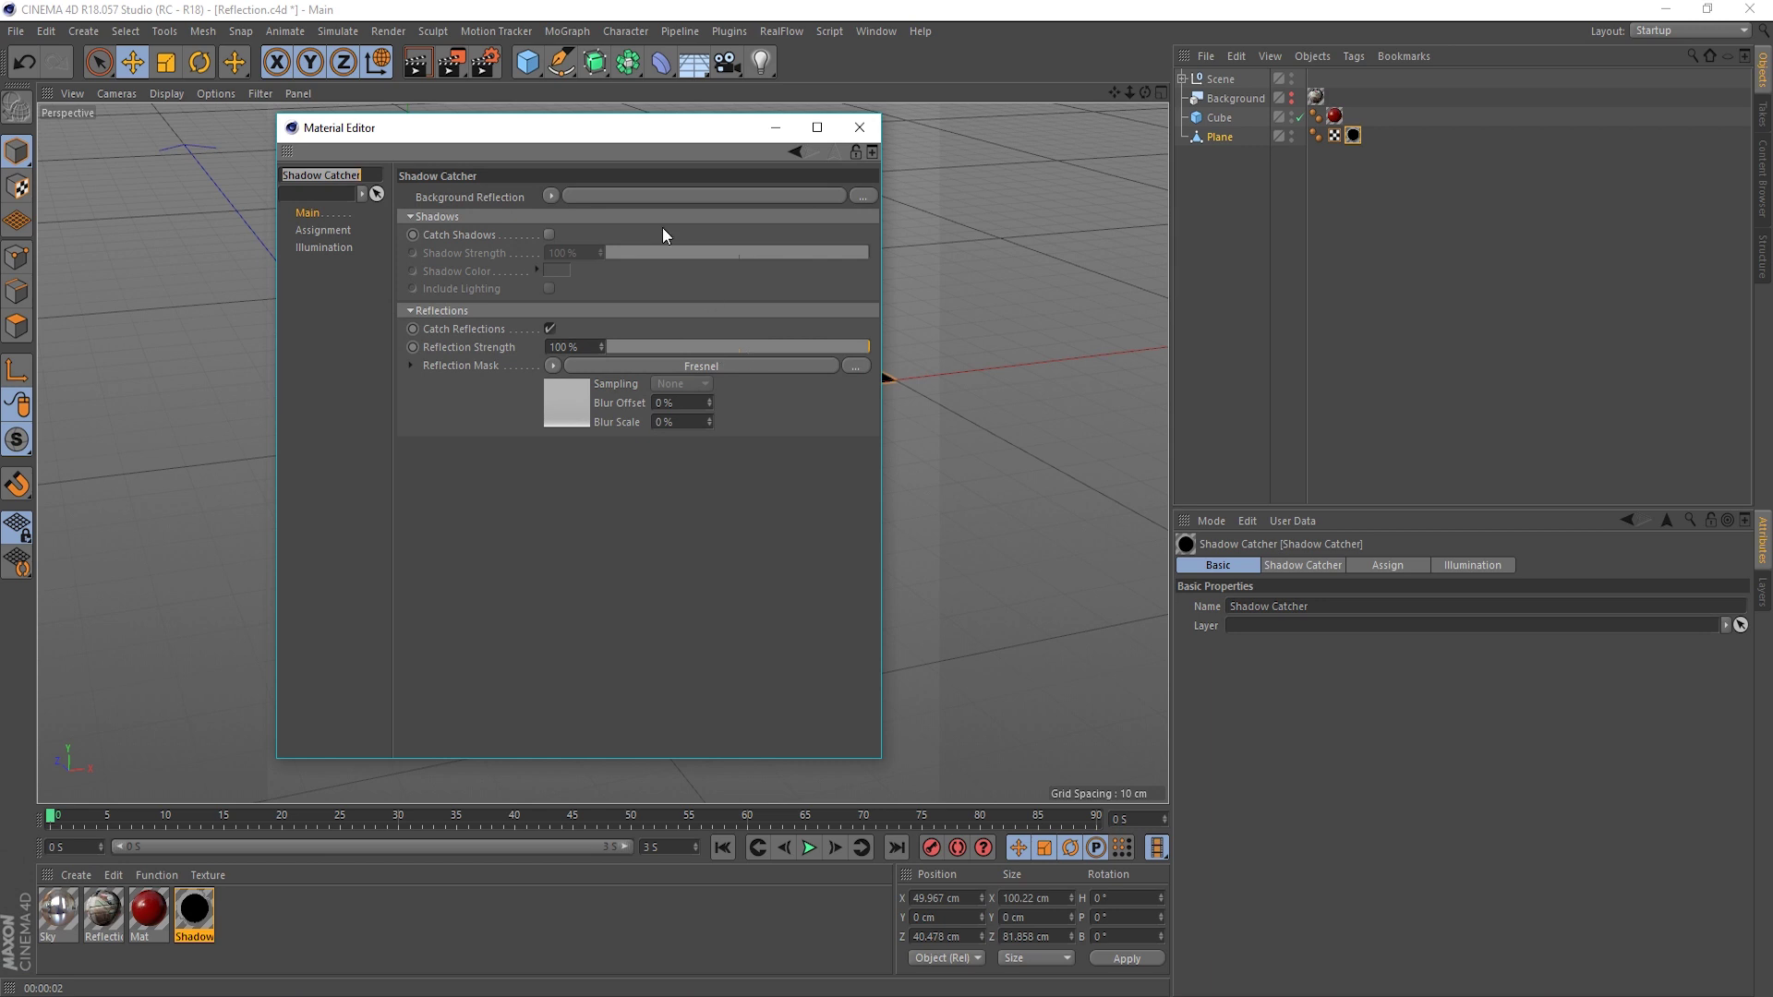
click(447, 66)
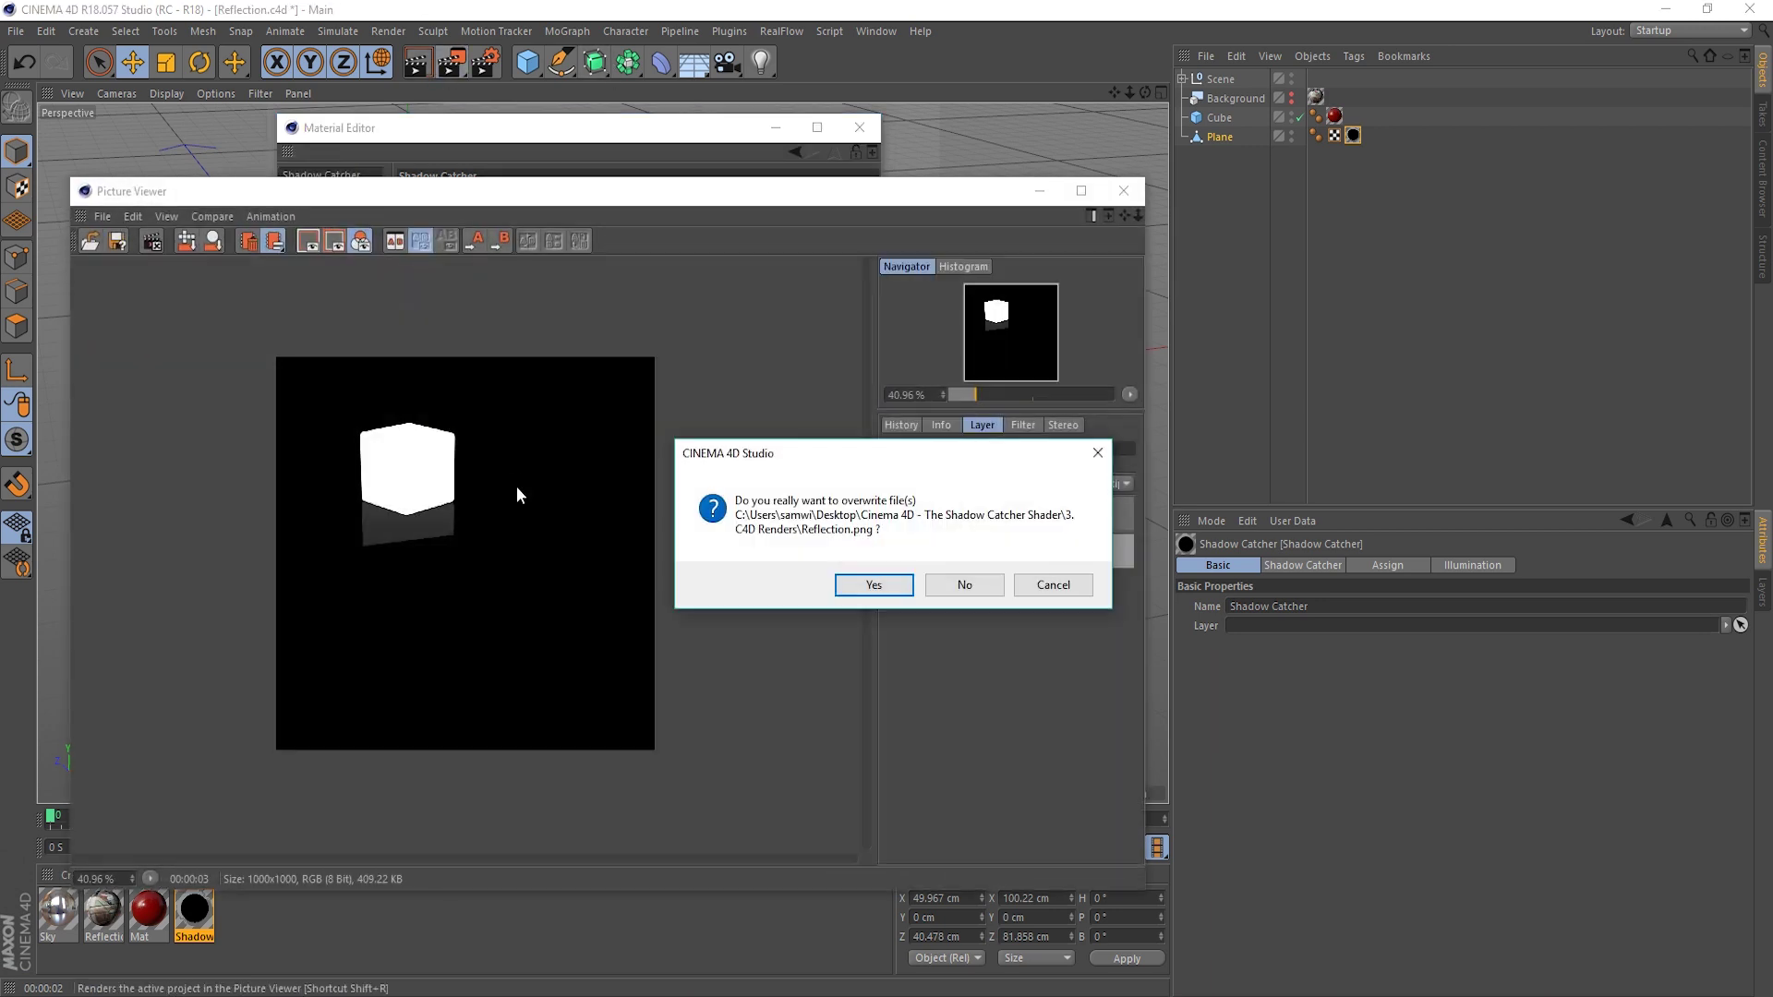
click(849, 585)
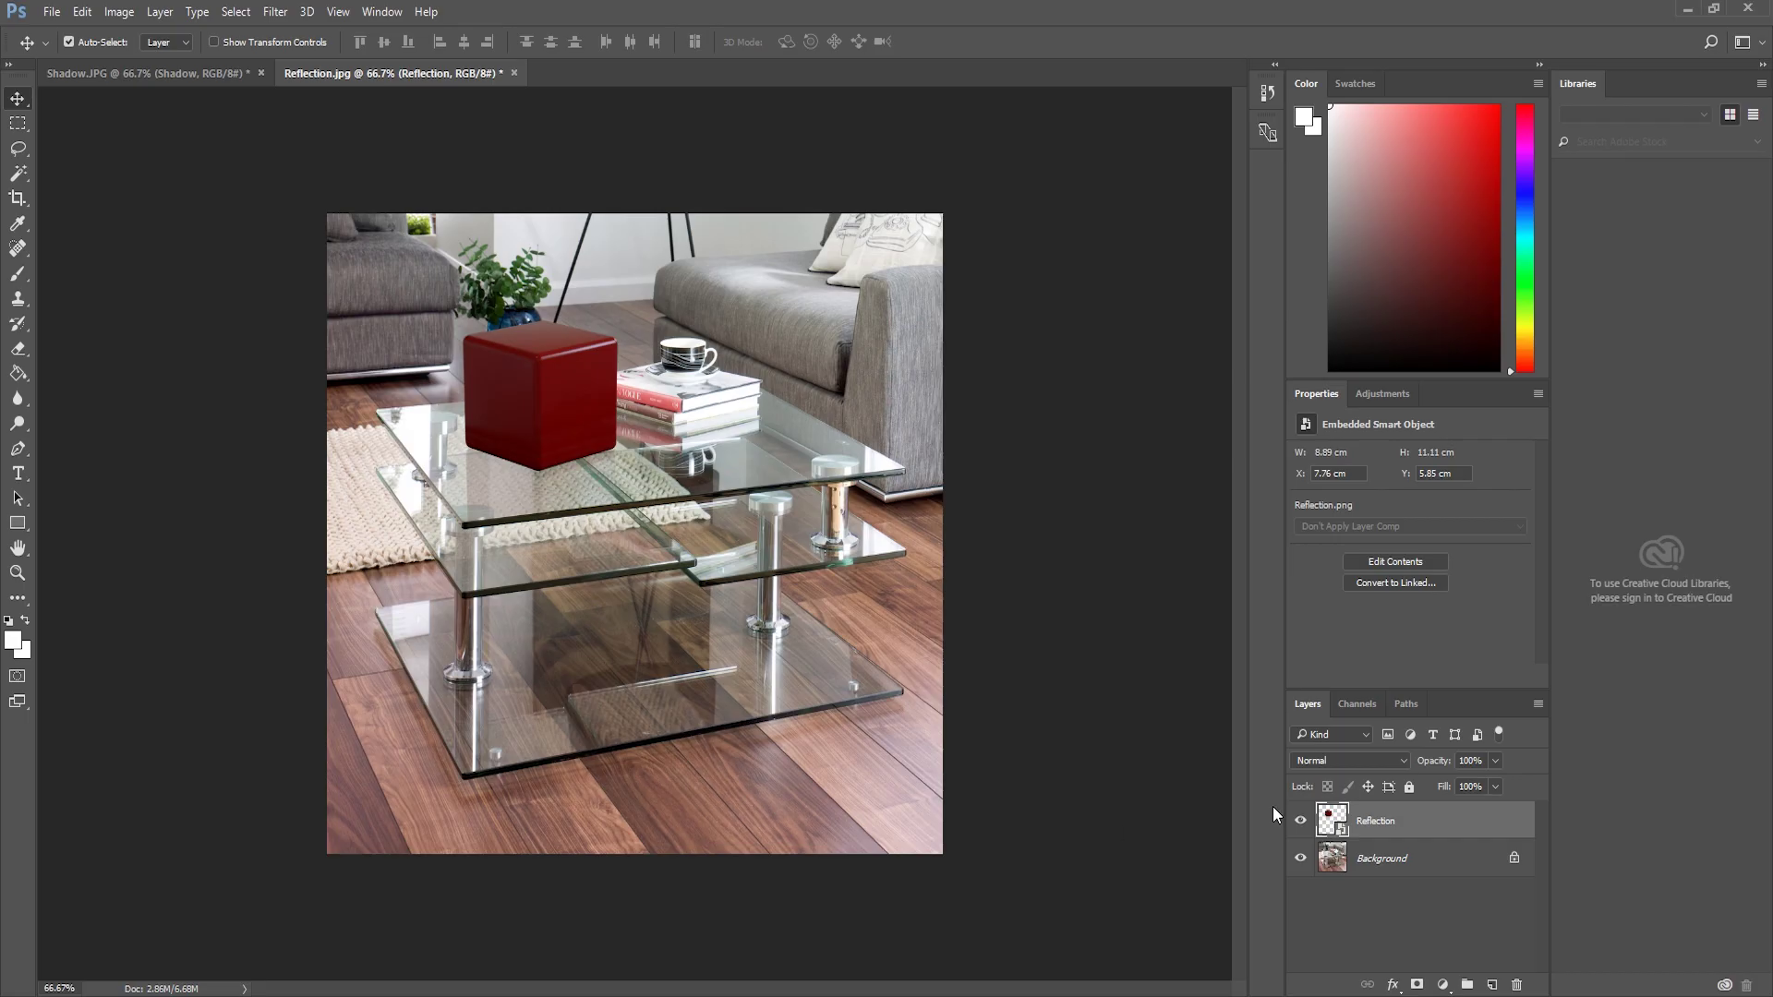
- Delete the old Reflection layer and commit the IOR-5 Reflection.png render in its place
key(Delete)
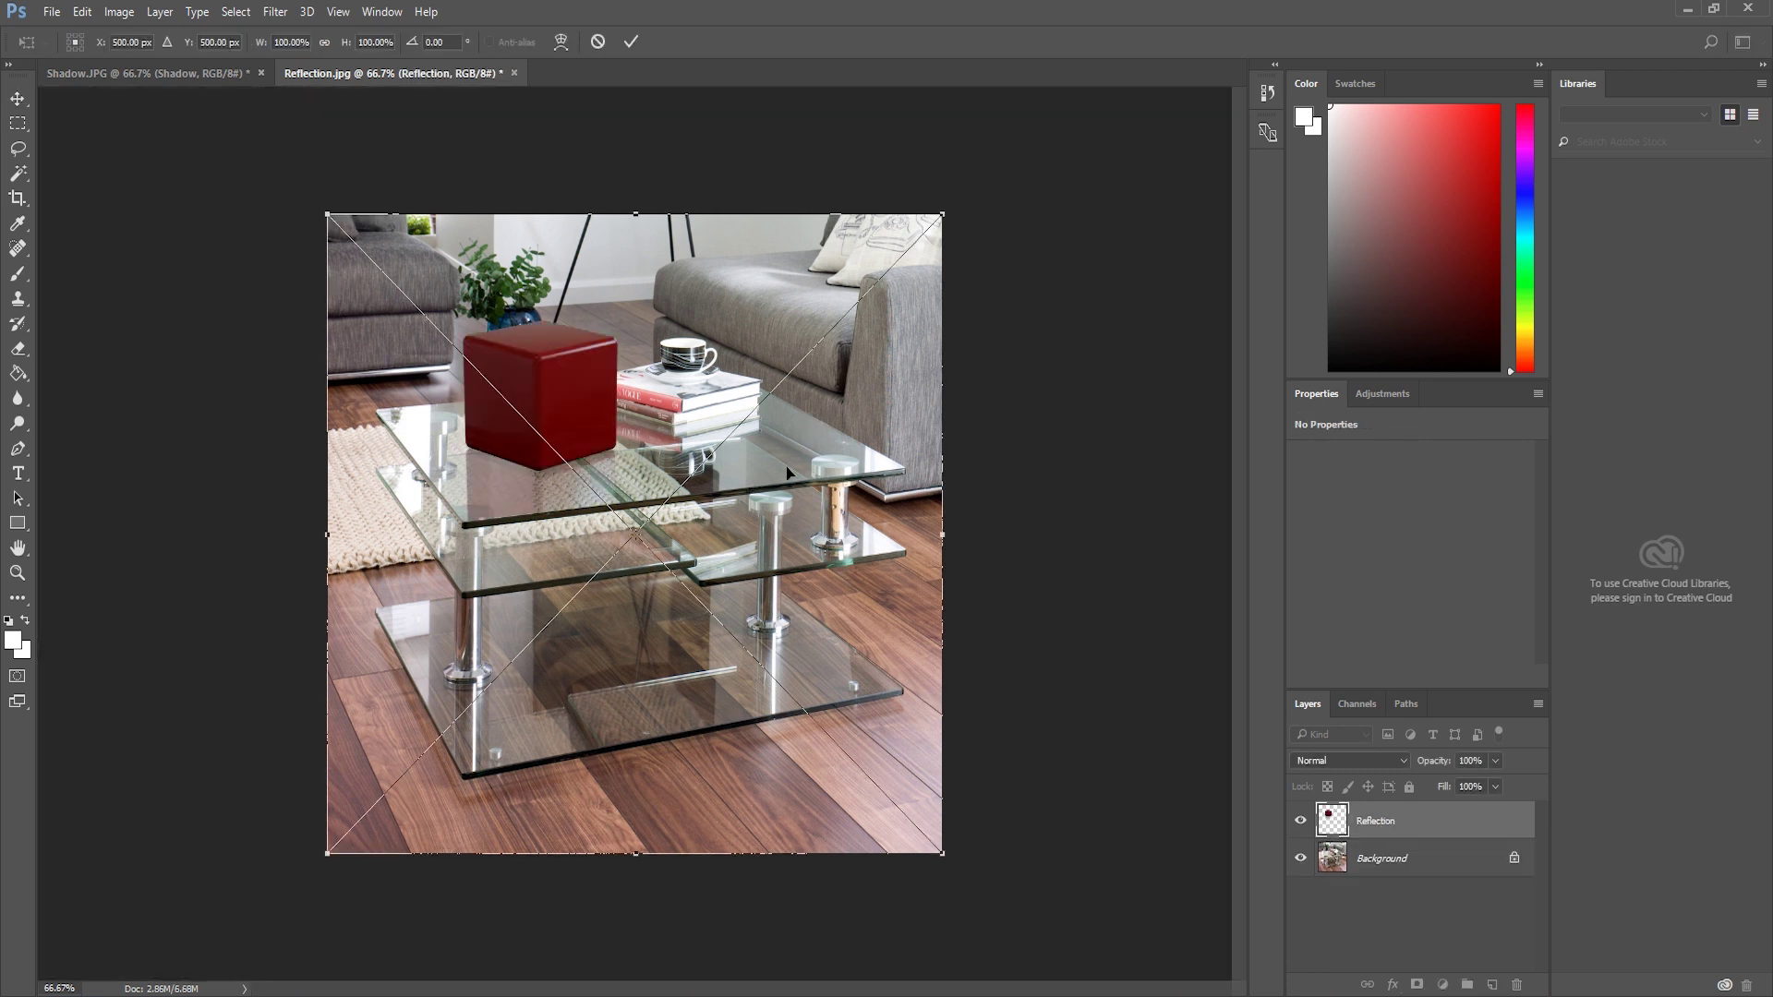
key(Return)
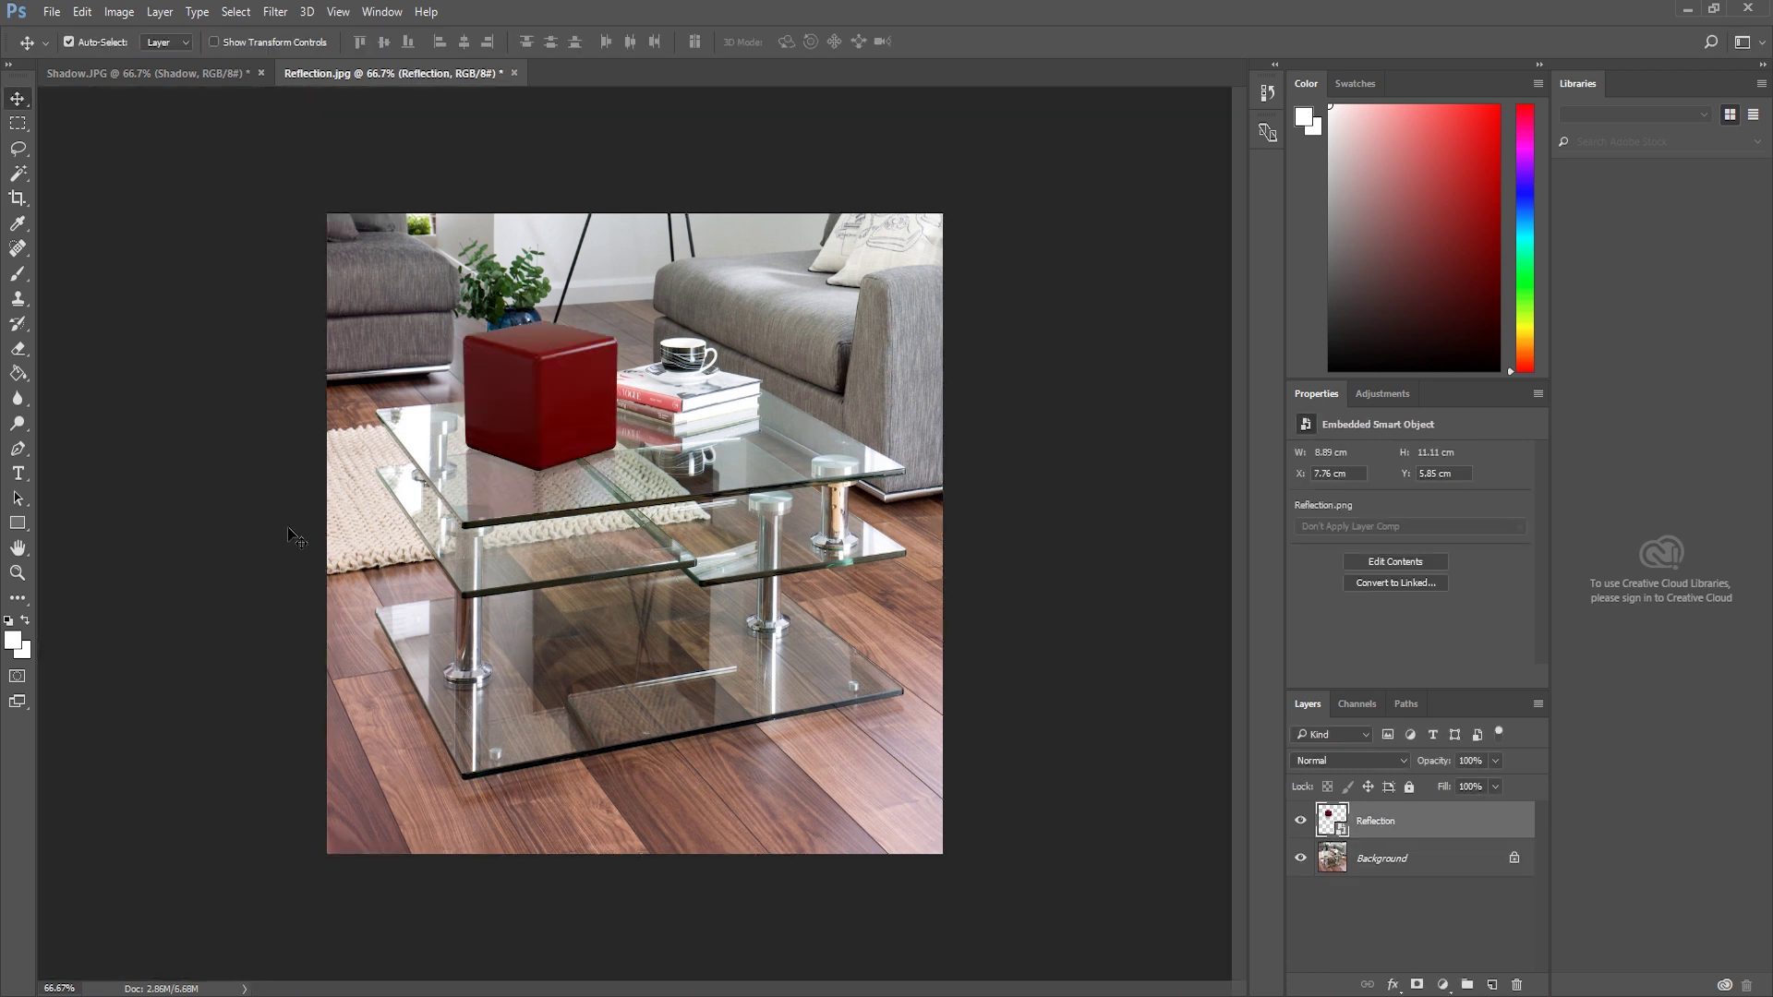